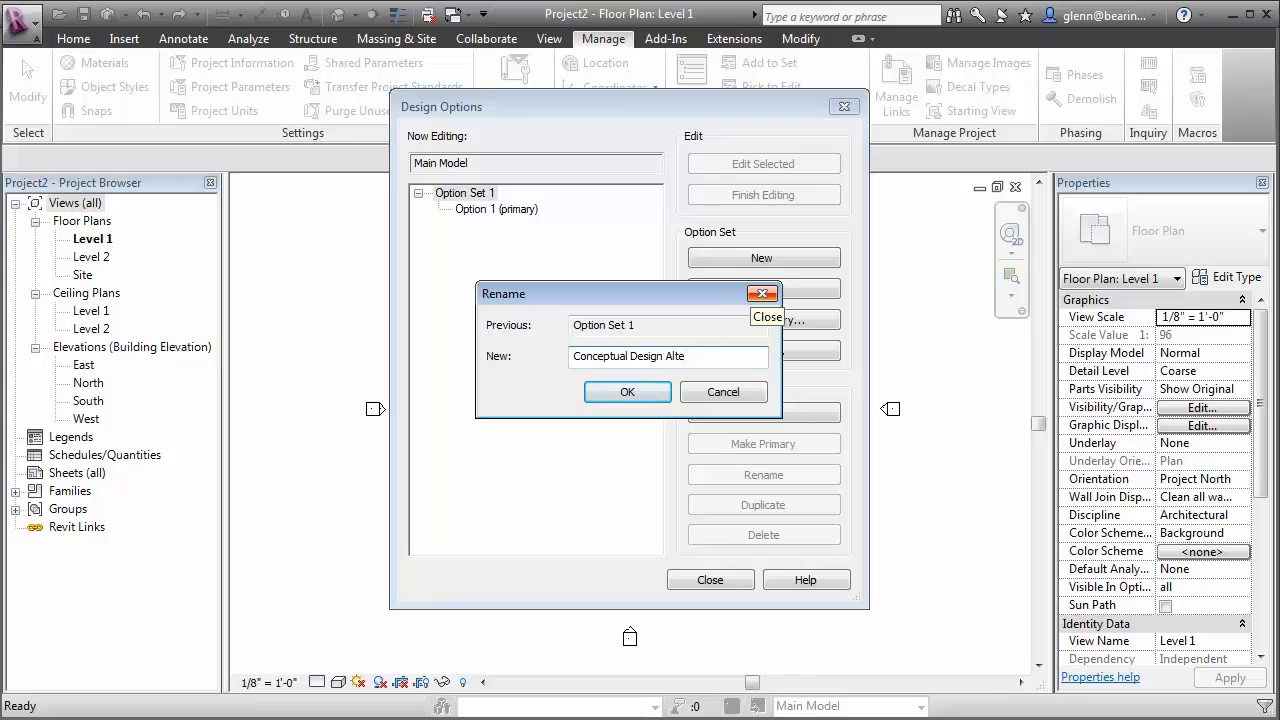
Rename the option set as Conceptual Design Alternatives and add two more options to it
left_click(667, 390)
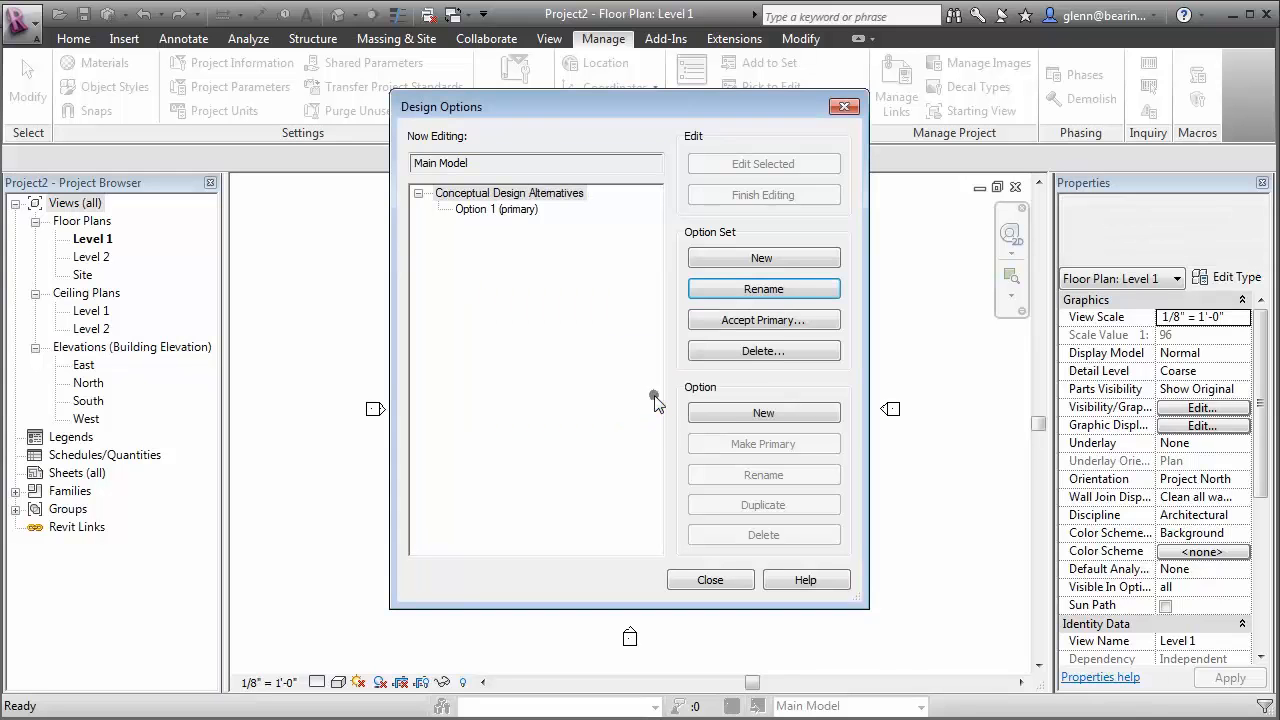
left_click(740, 420)
left_click(745, 418)
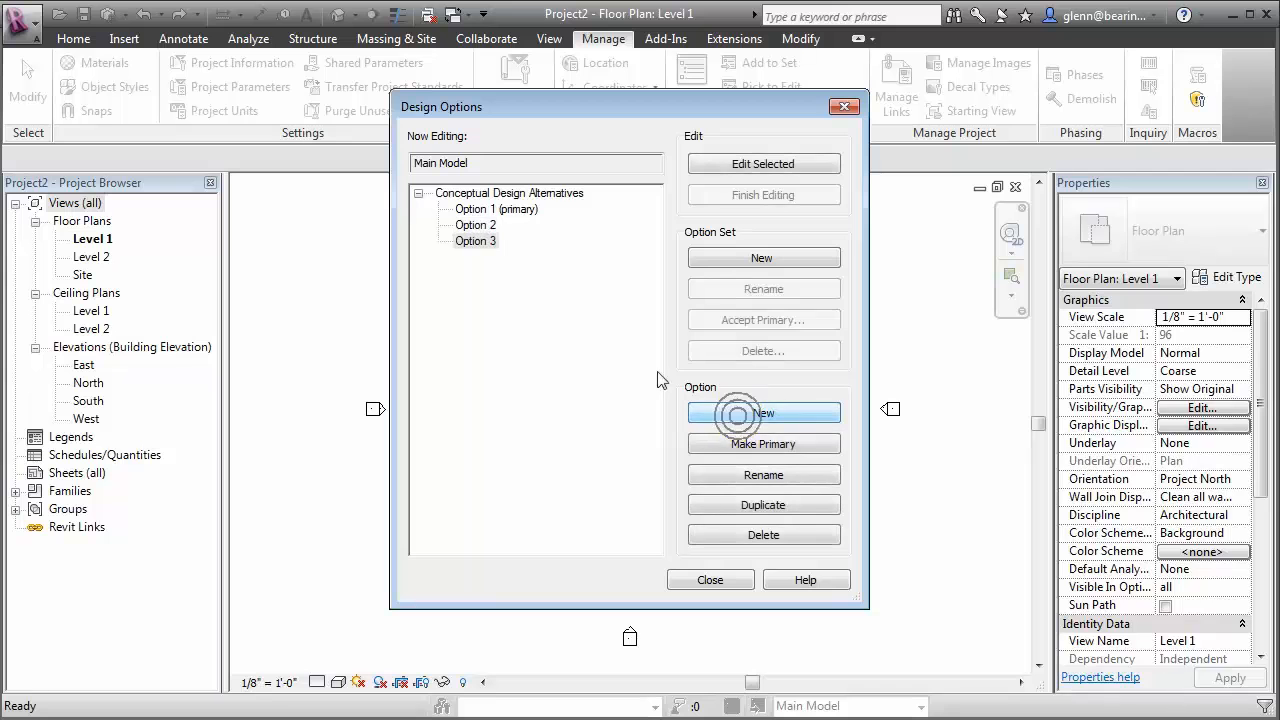
Rename the primary option, Option 1, as Design A
left_click(478, 209)
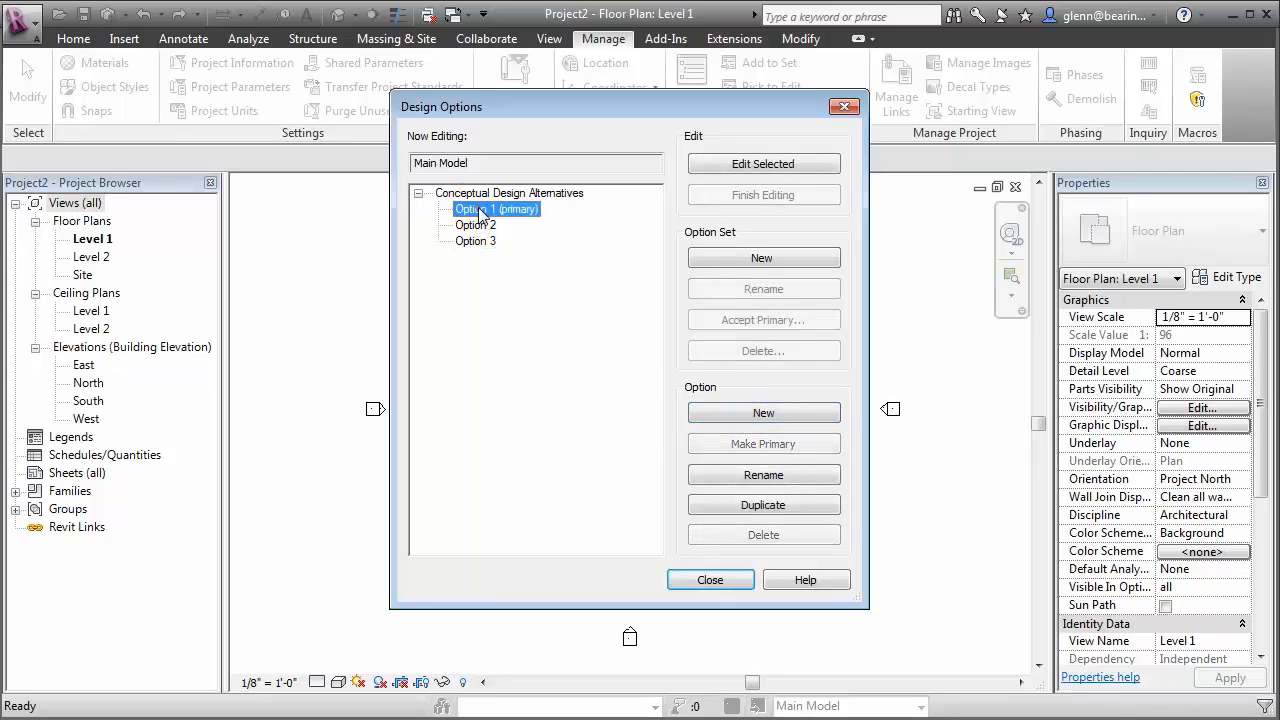
left_click(757, 476)
type("Design A")
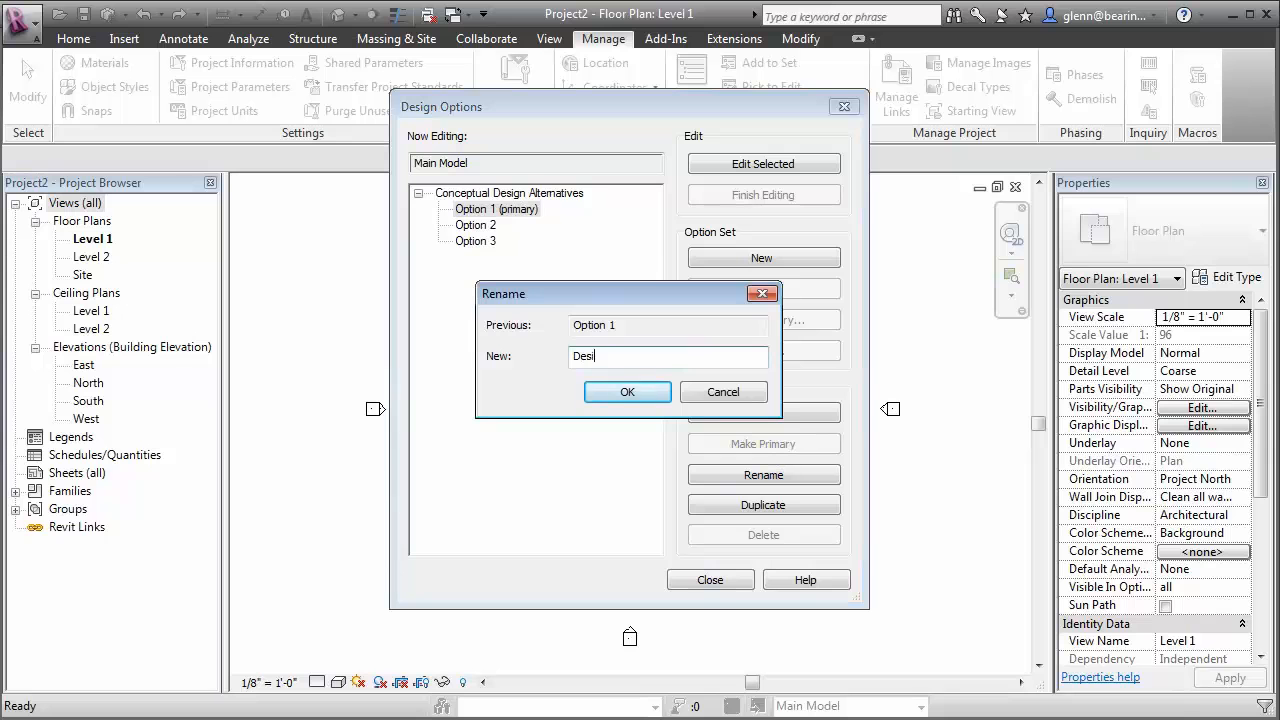
left_click(640, 393)
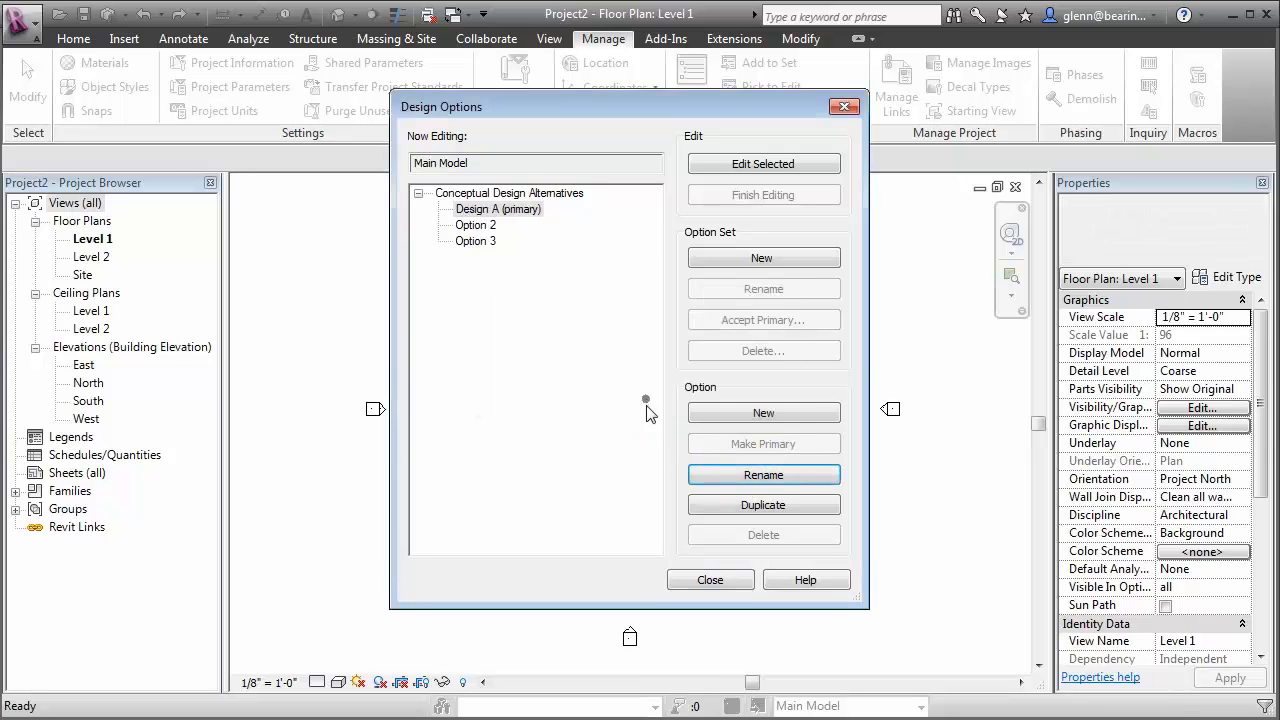
Rename Option 2 as Design B
left_click(476, 225)
left_click(757, 474)
type("Design B")
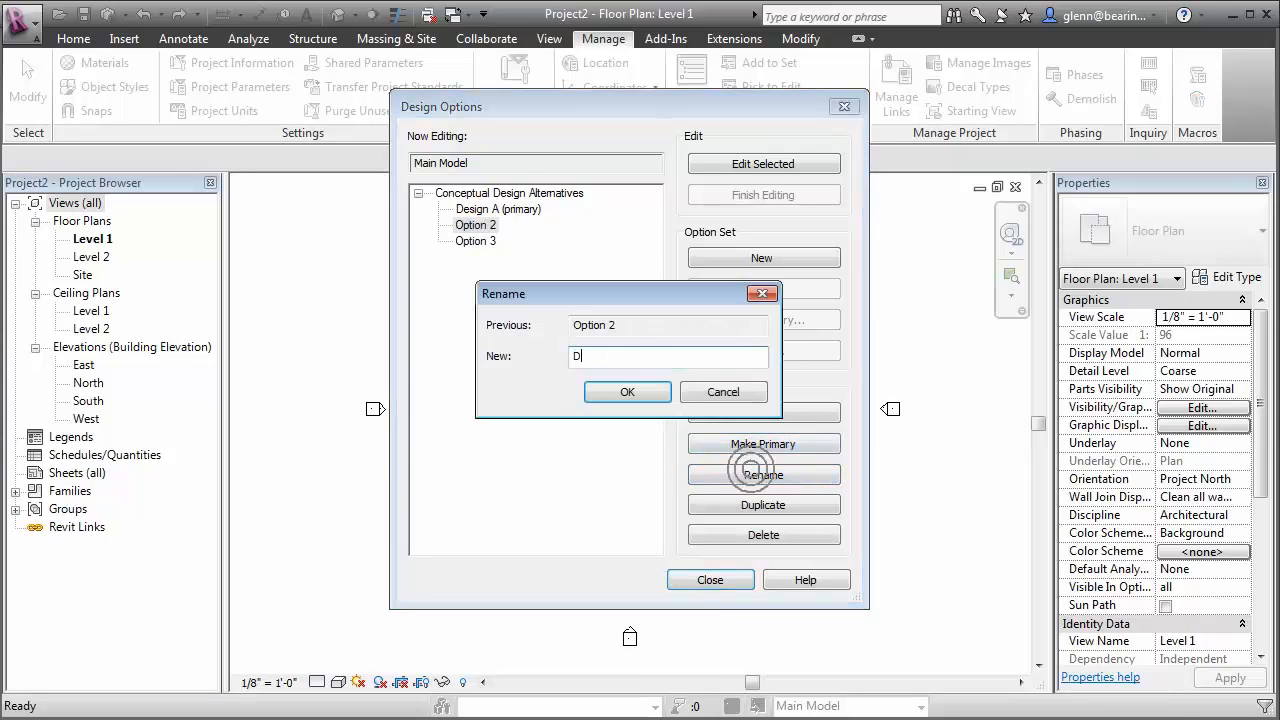
left_click(651, 394)
Rename Option 3 as Design C and close the design options settings
left_click(476, 241)
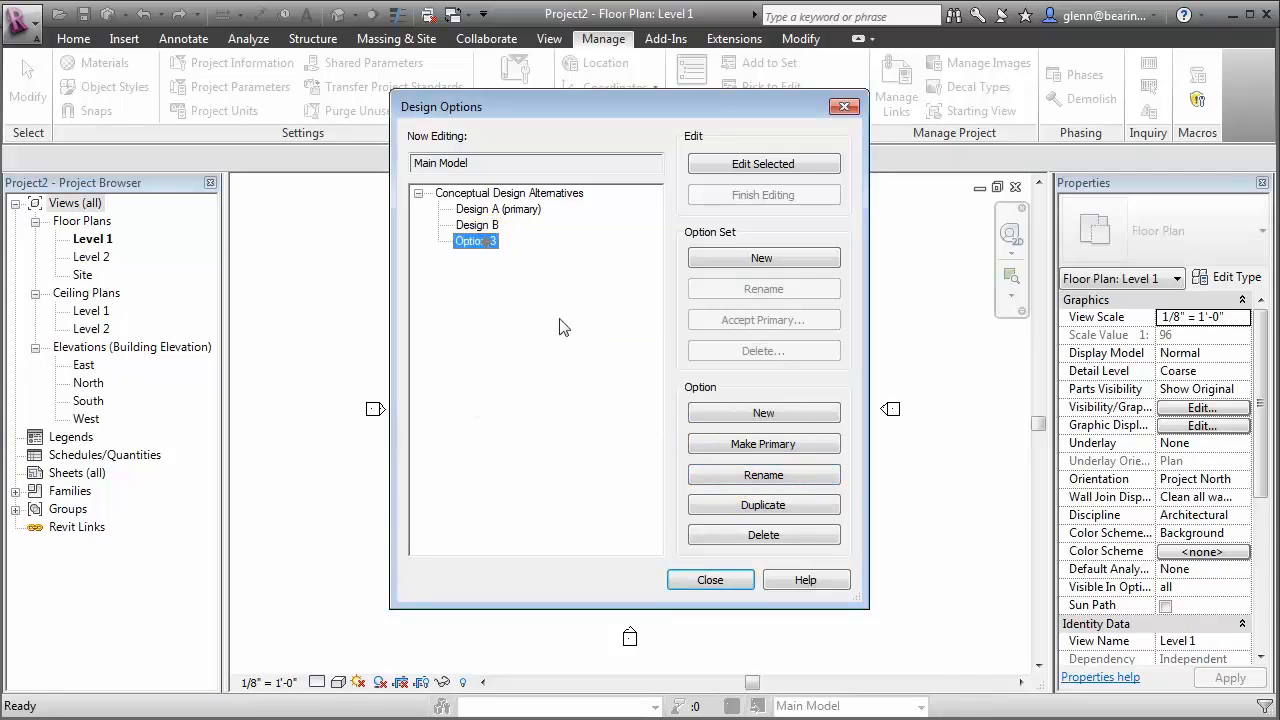
left_click(764, 477)
type("Design C")
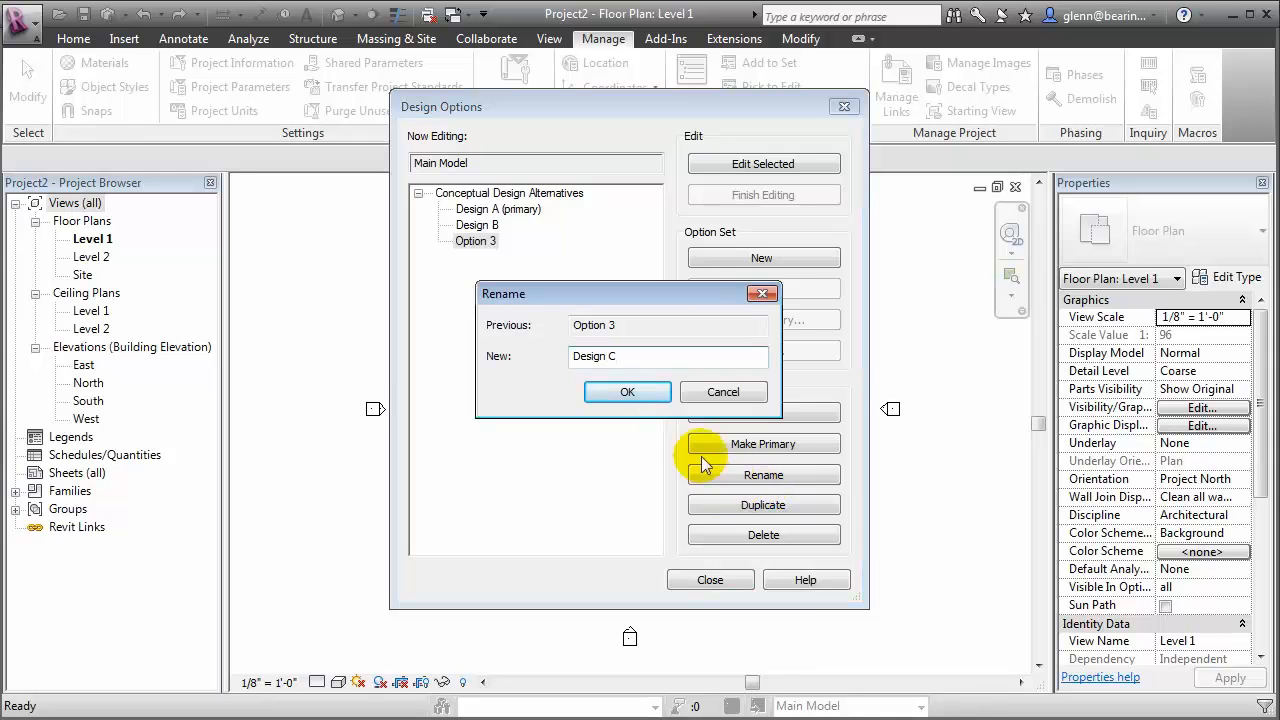
left_click(645, 392)
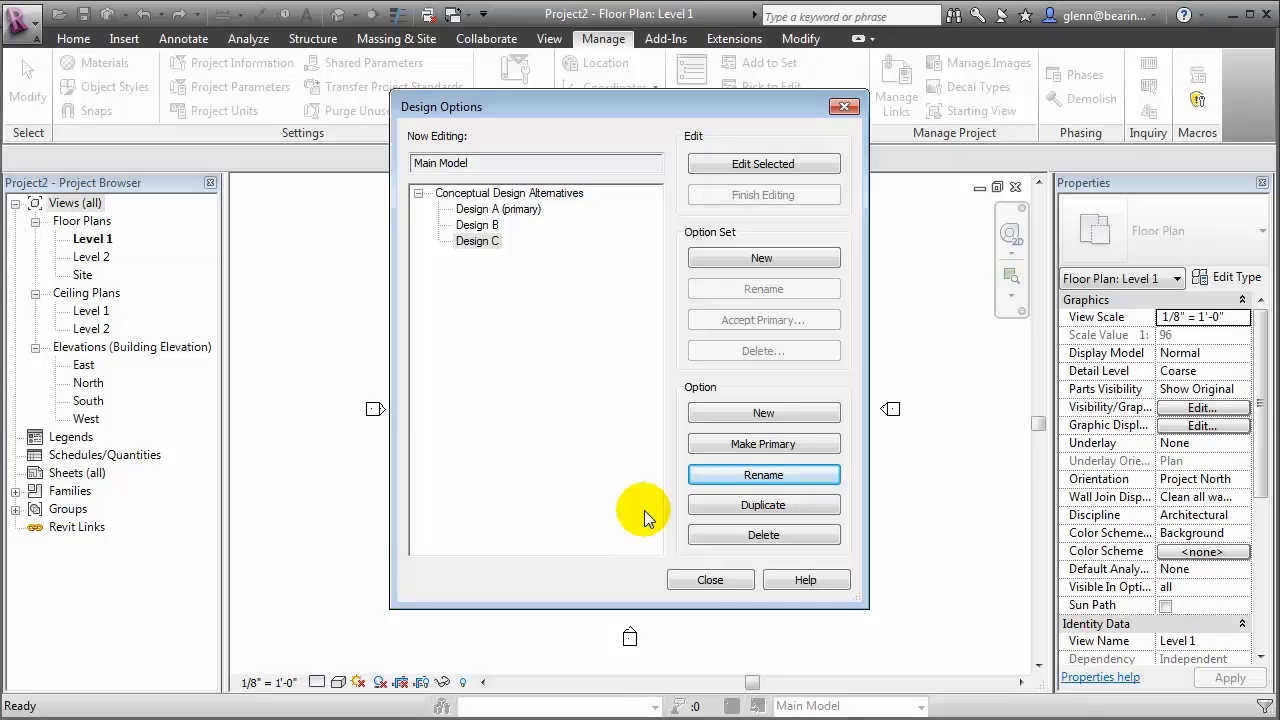
left_click(707, 578)
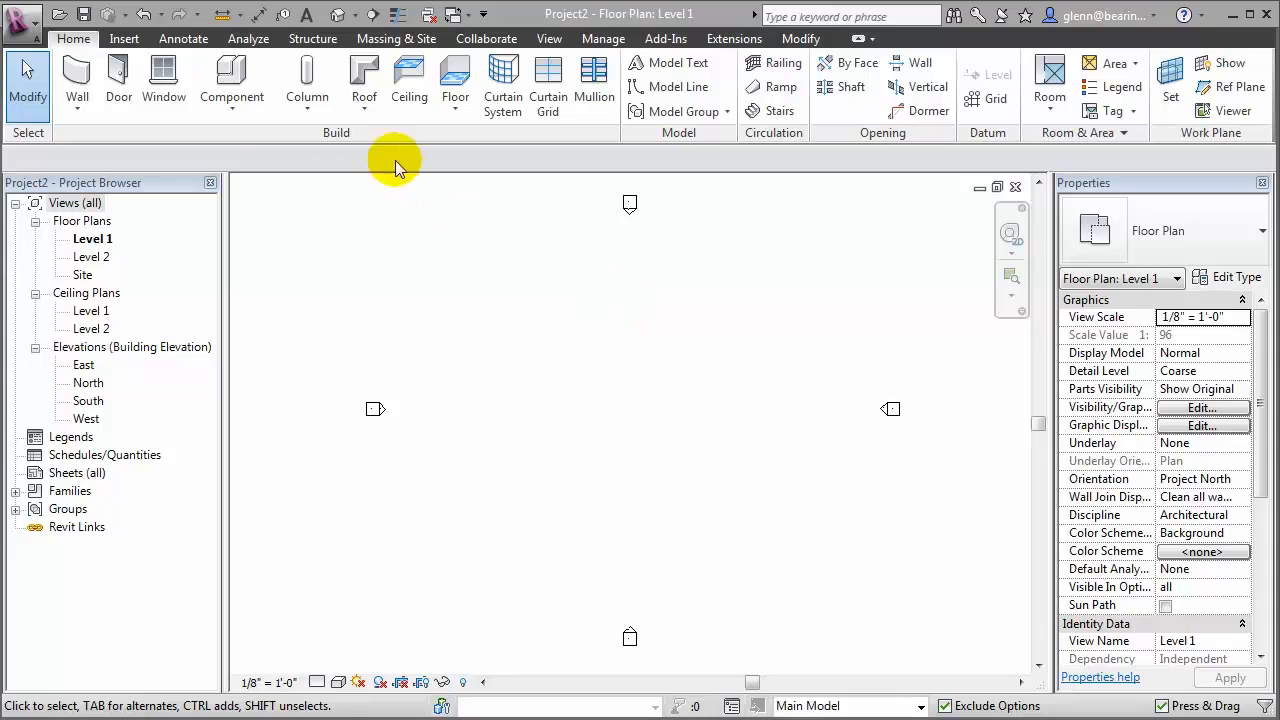
Create a new conceptual mass family from the Mass template
left_click(240, 109)
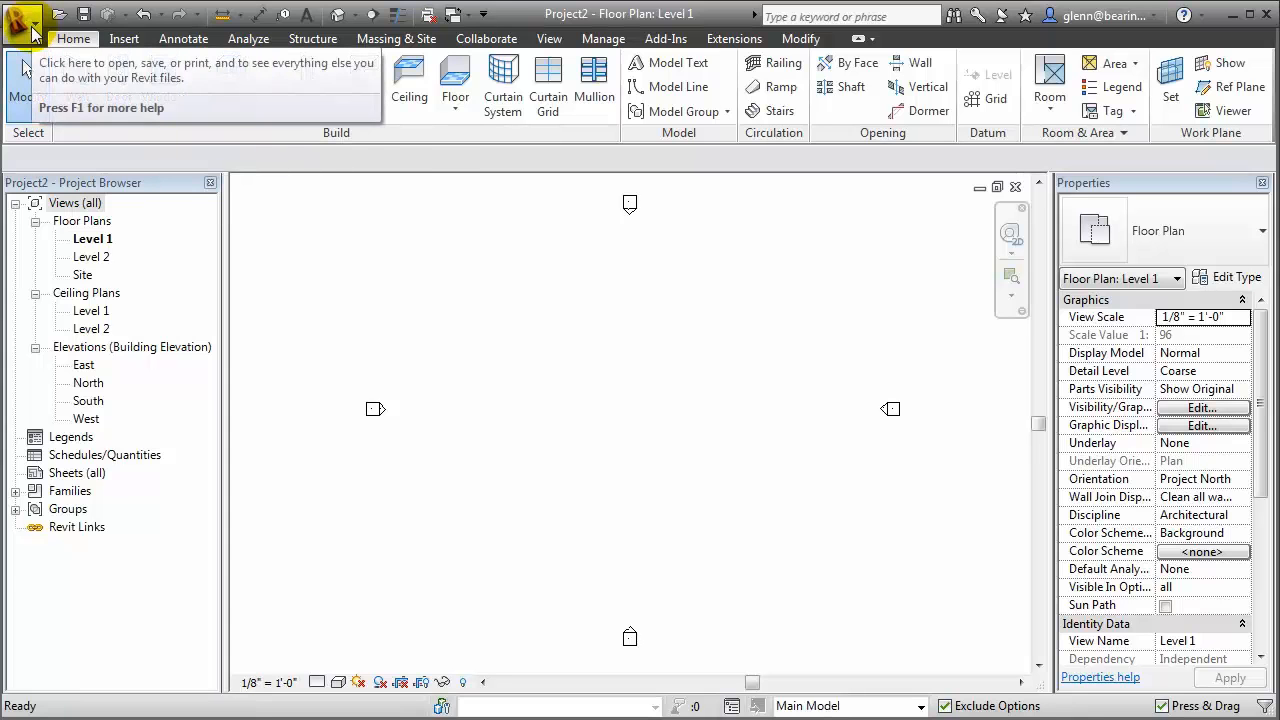
left_click(32, 32)
mouse_move(100, 100)
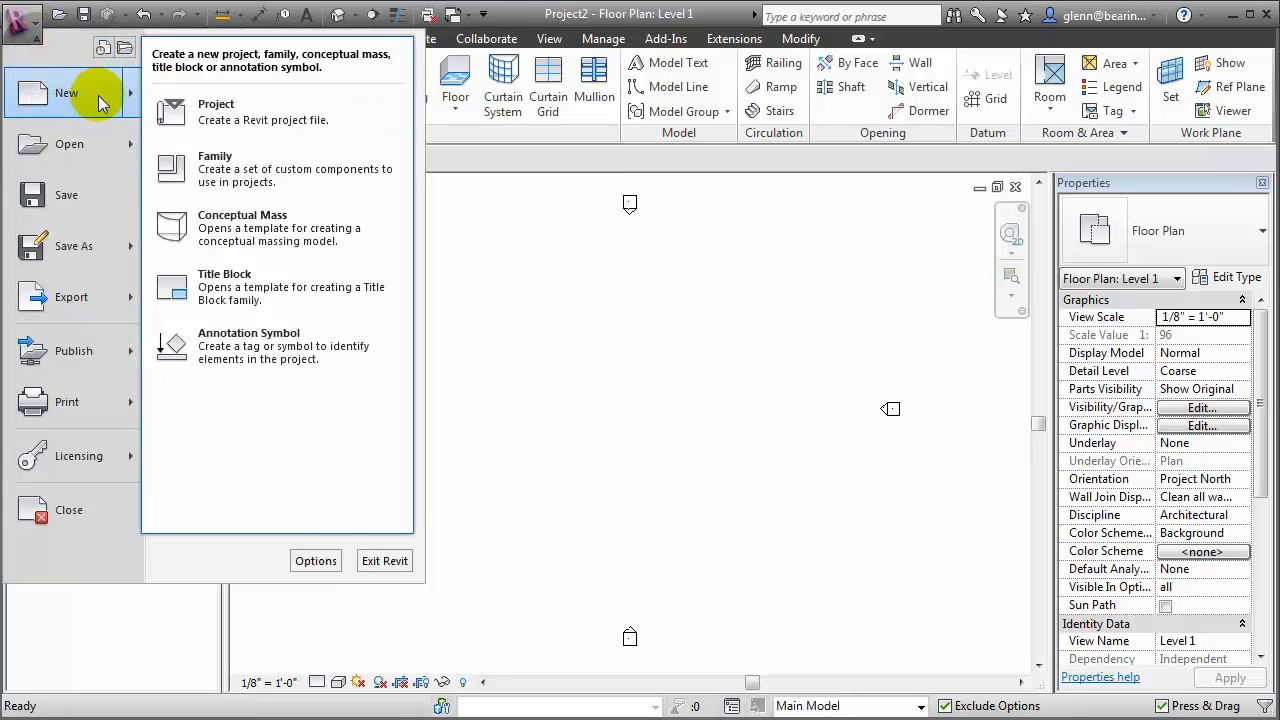
left_click(337, 231)
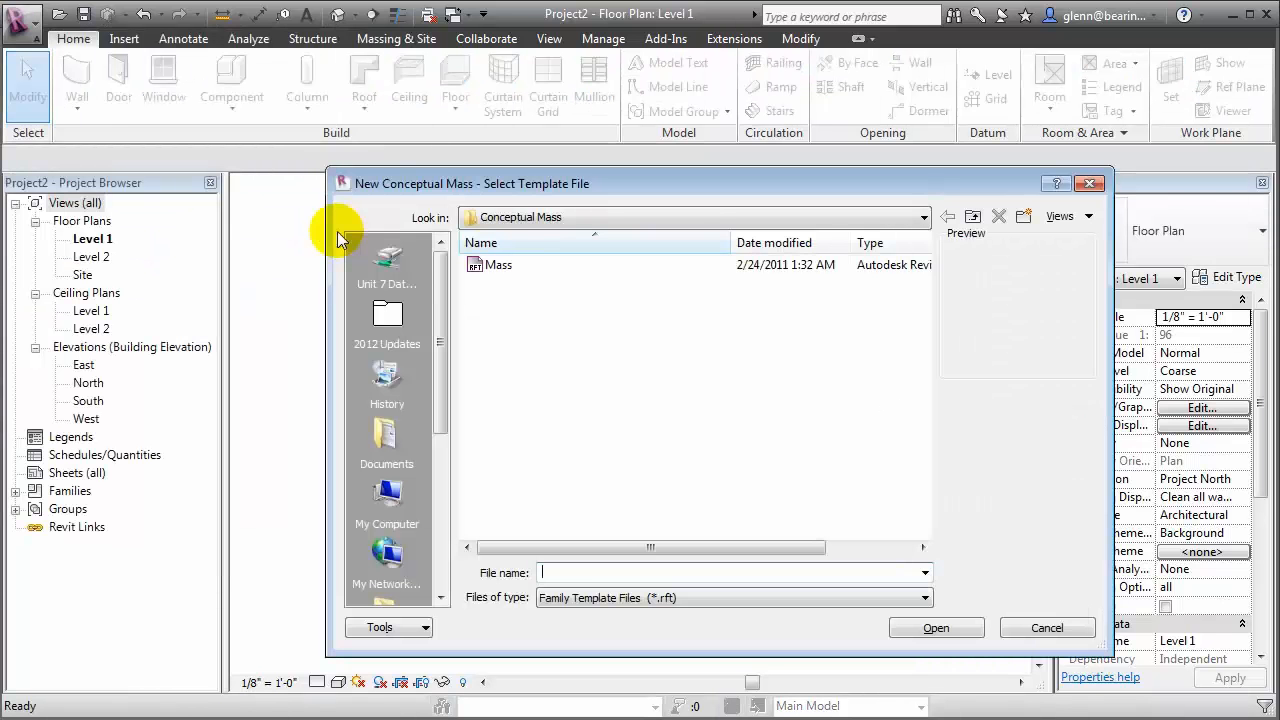
left_click(528, 280)
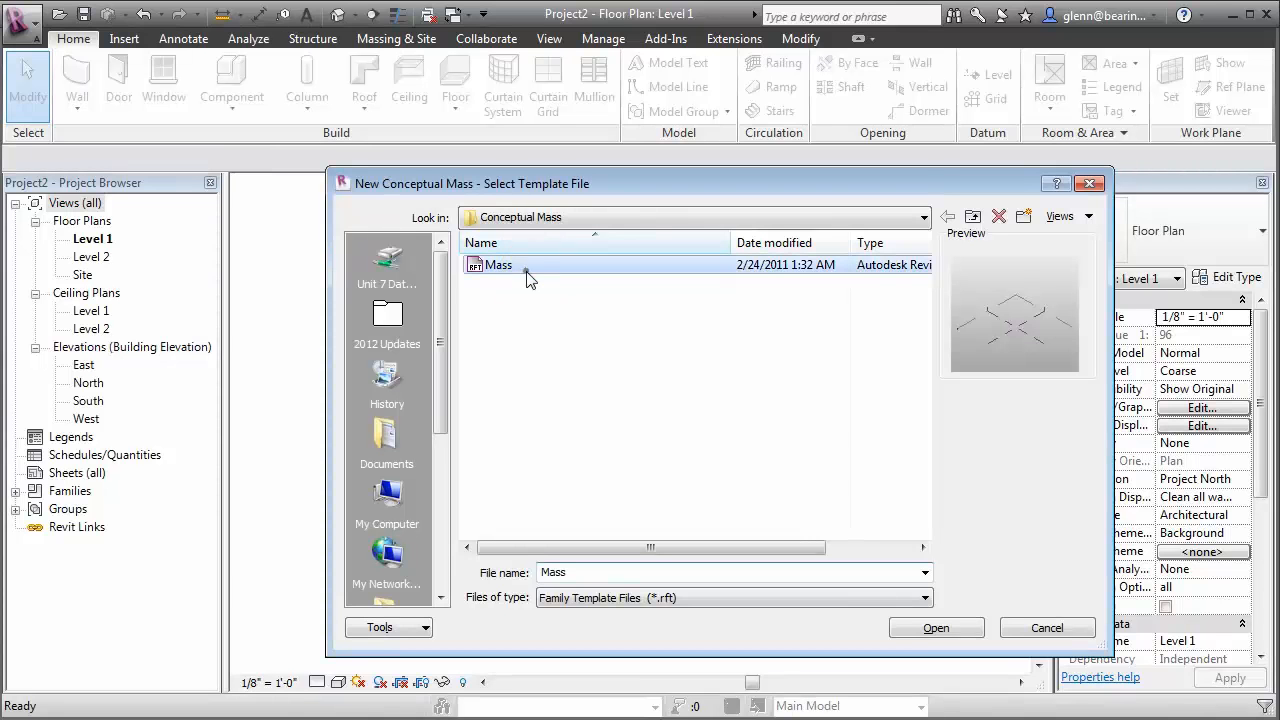
left_click(940, 627)
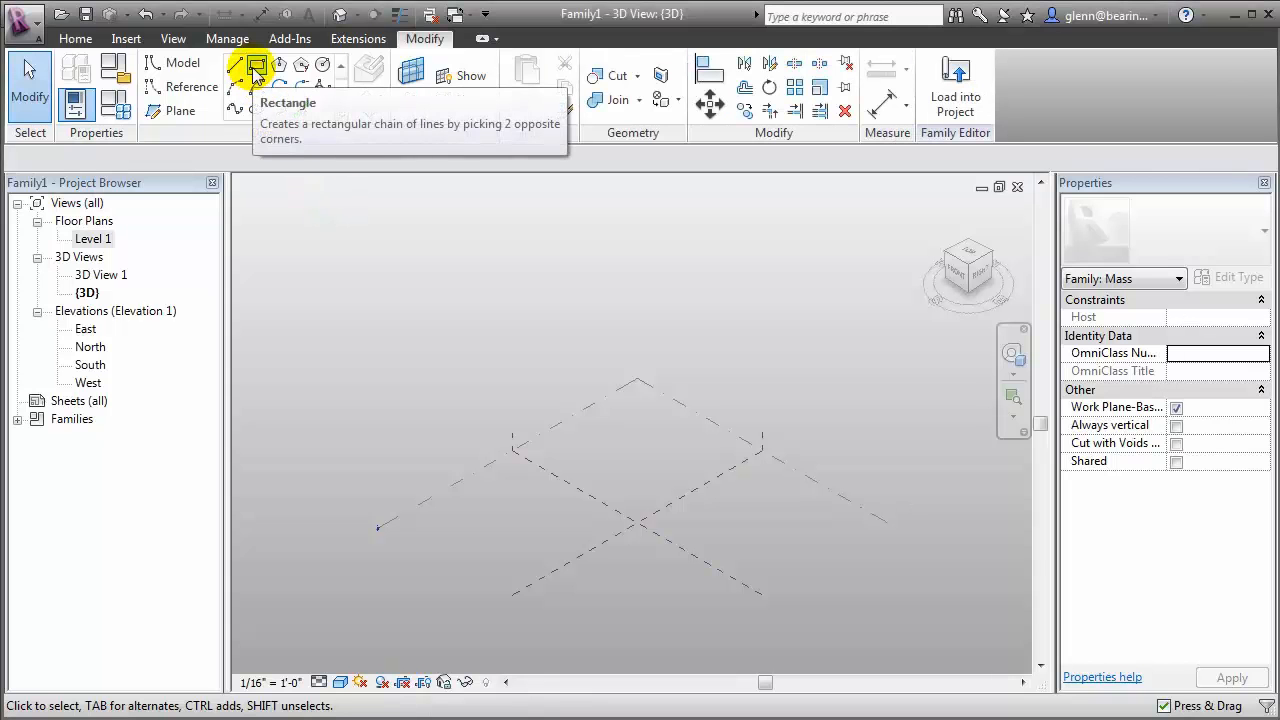
Draw a rectangle about 120' by 132' on the Level 1 work plane, starting at the intersection of the center reference planes
left_click(256, 70)
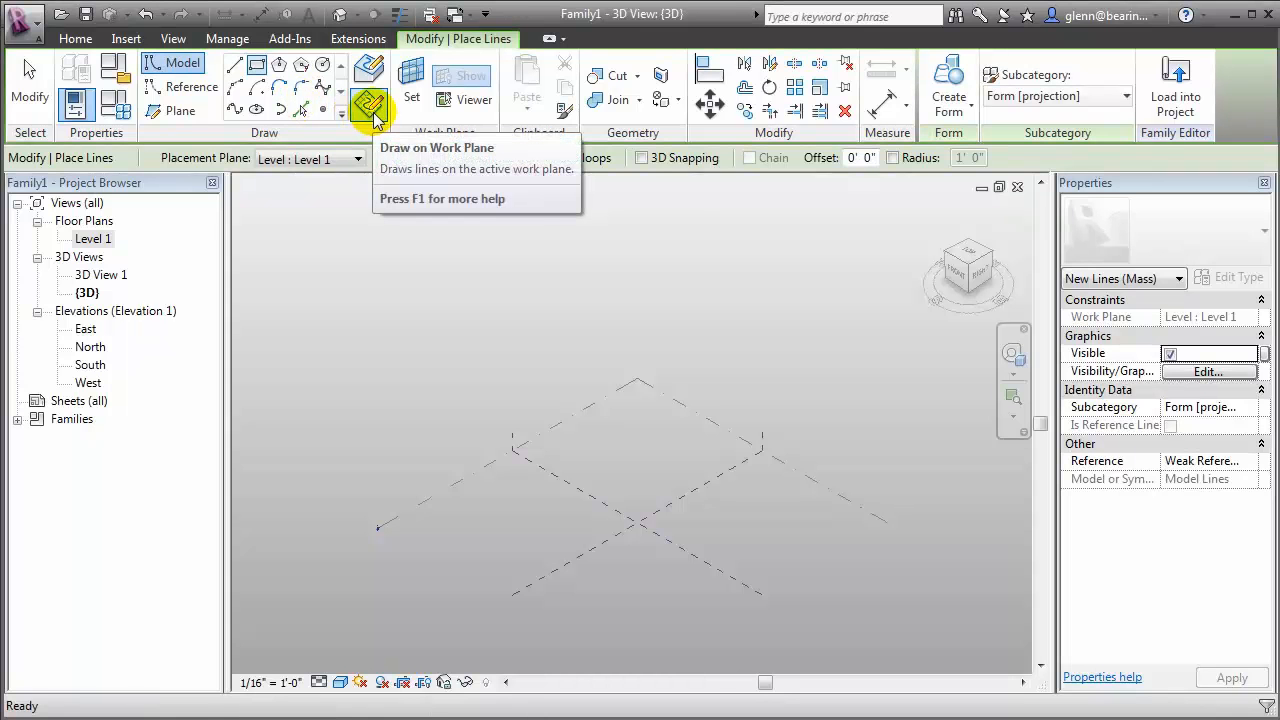
left_click(372, 110)
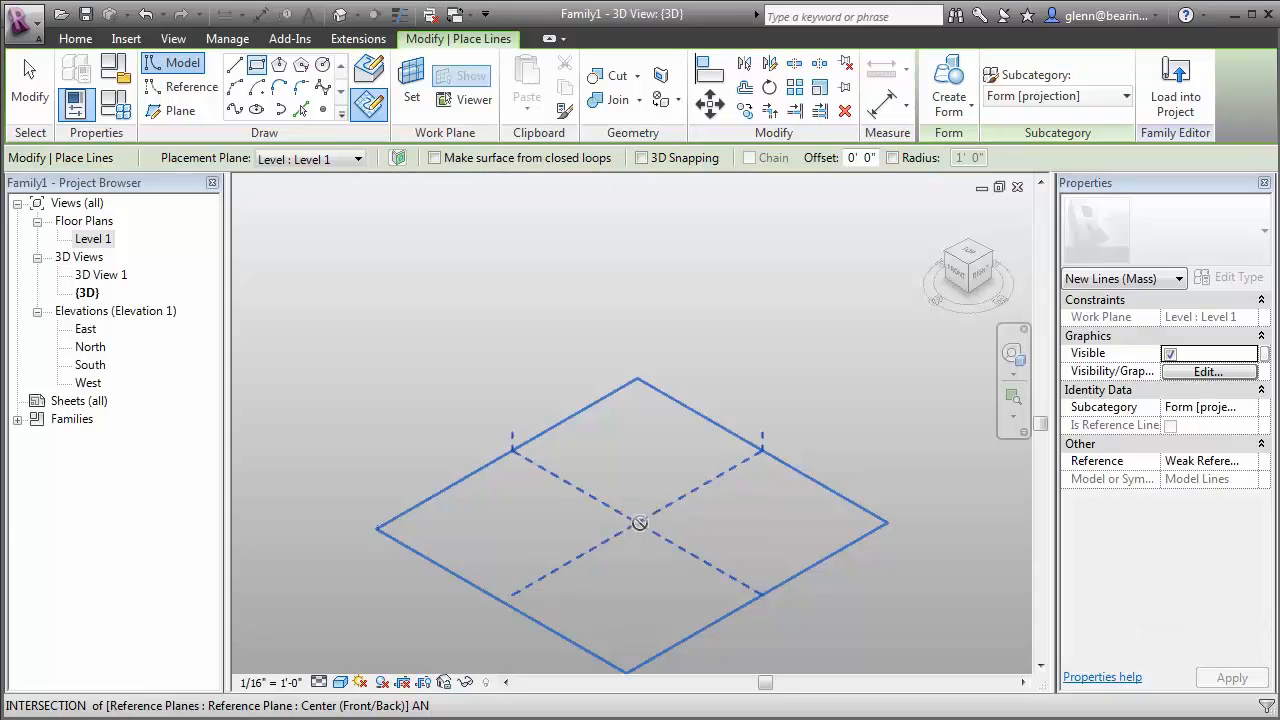
left_click(640, 522)
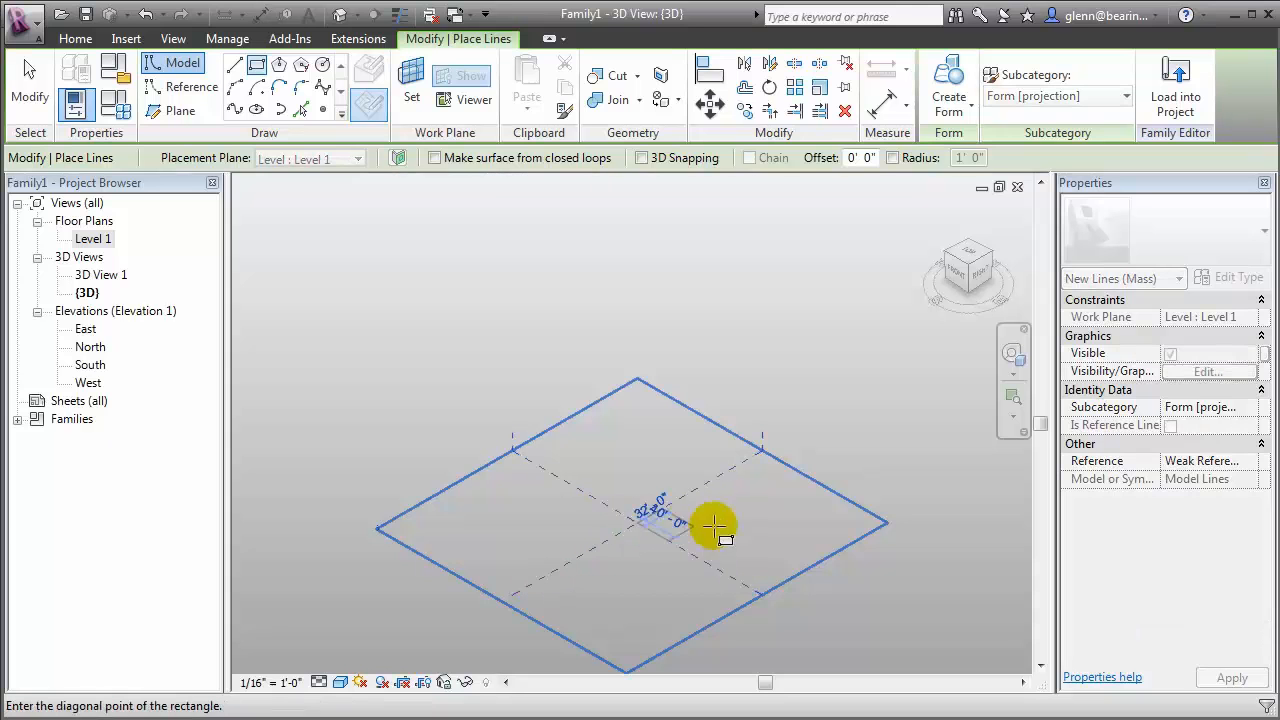
left_click(829, 518)
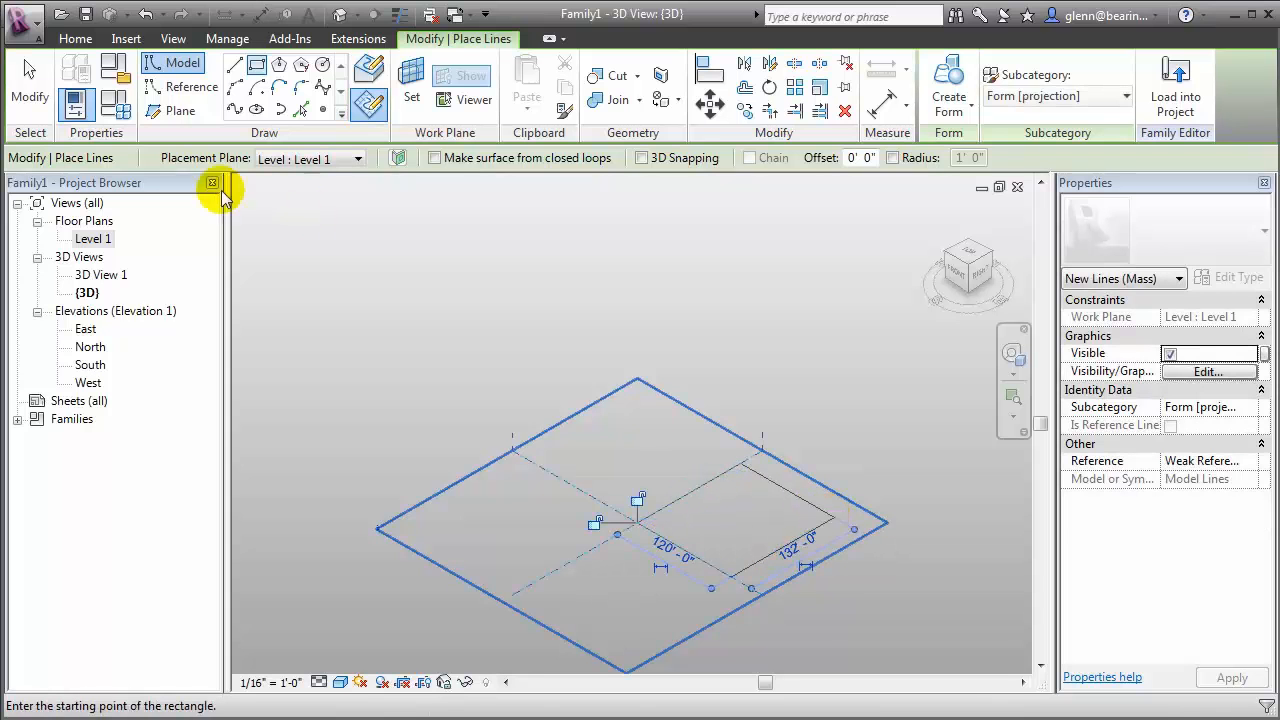
left_click(29, 78)
Create a solid form from the complete chain of rectangle lines
key("Tab")
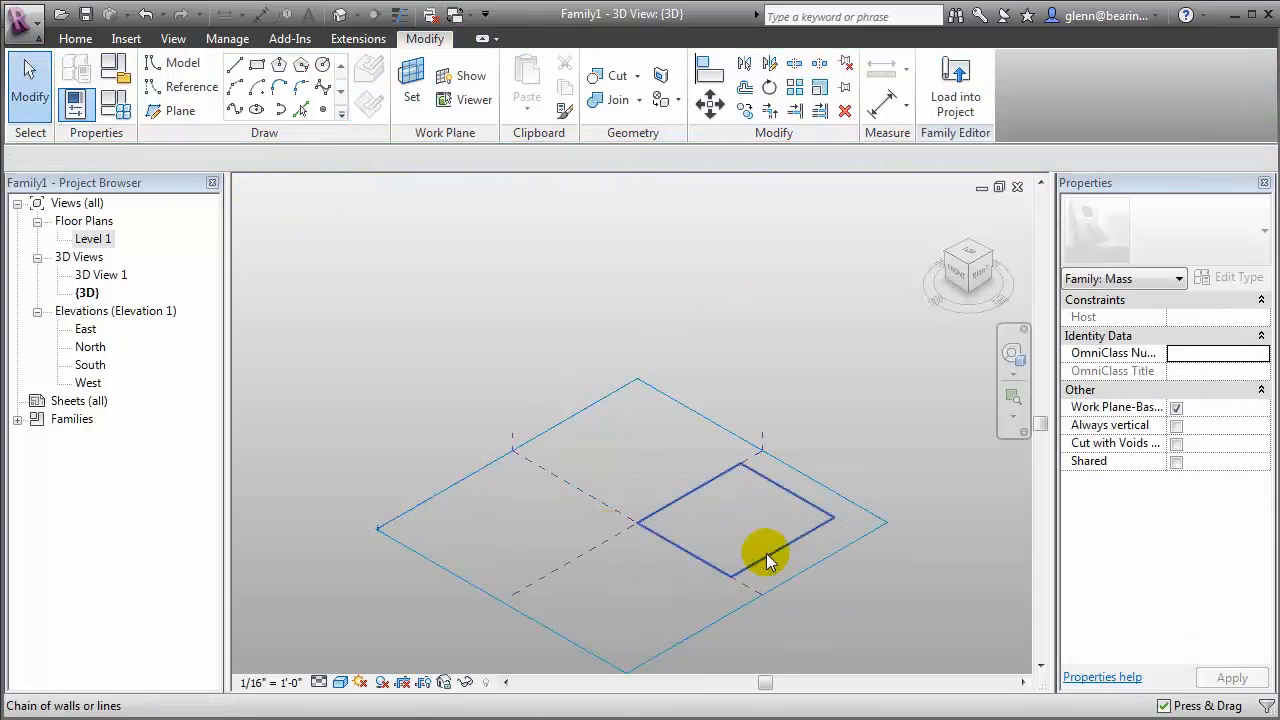
left_click(766, 553)
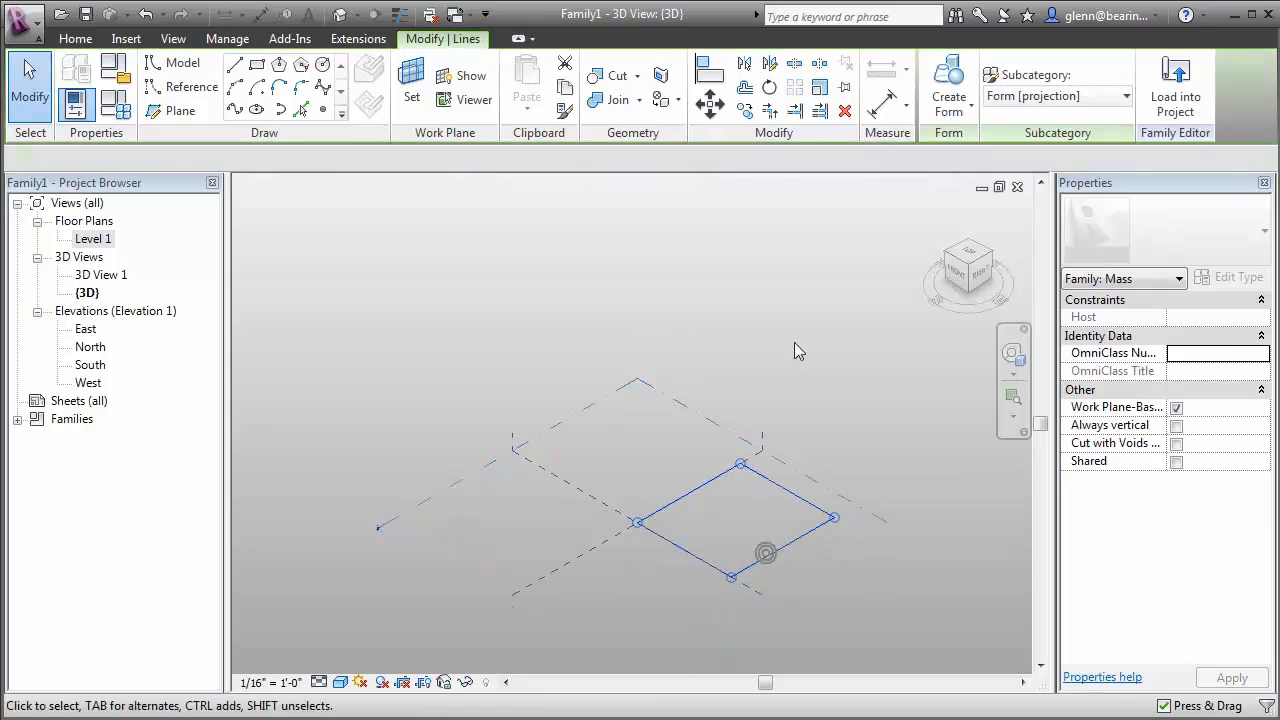
left_click(952, 110)
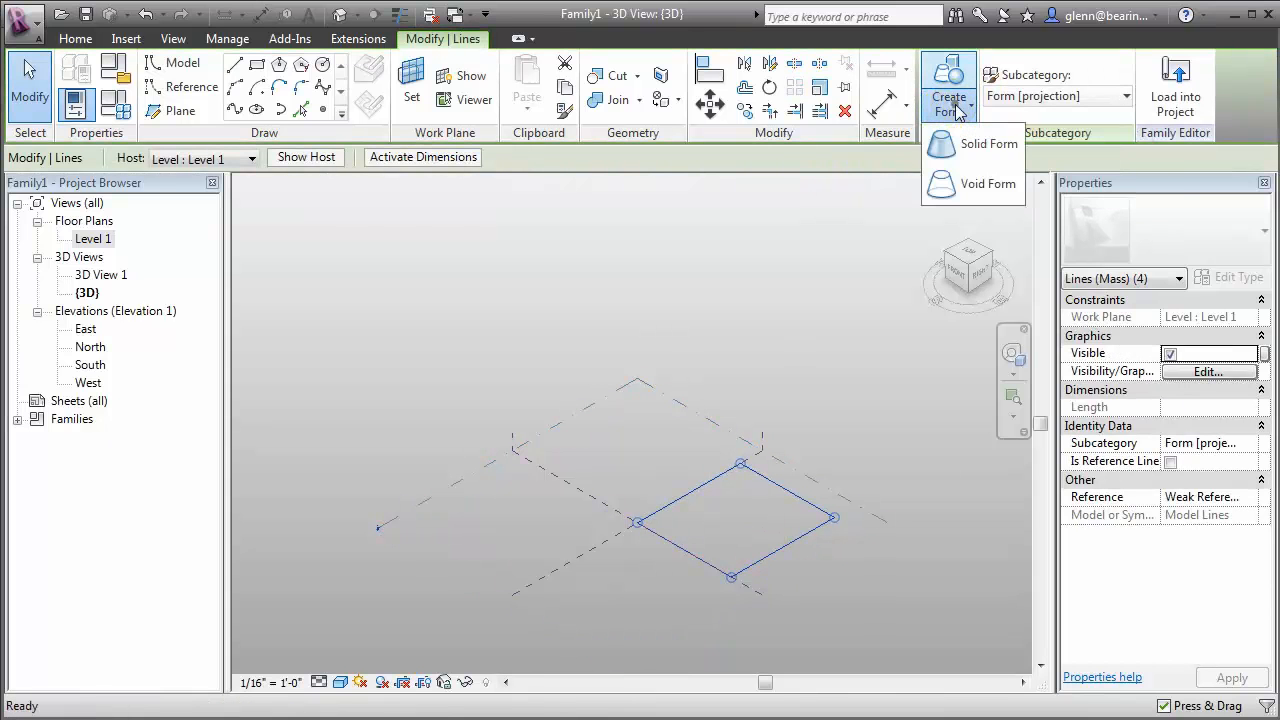
left_click(1000, 146)
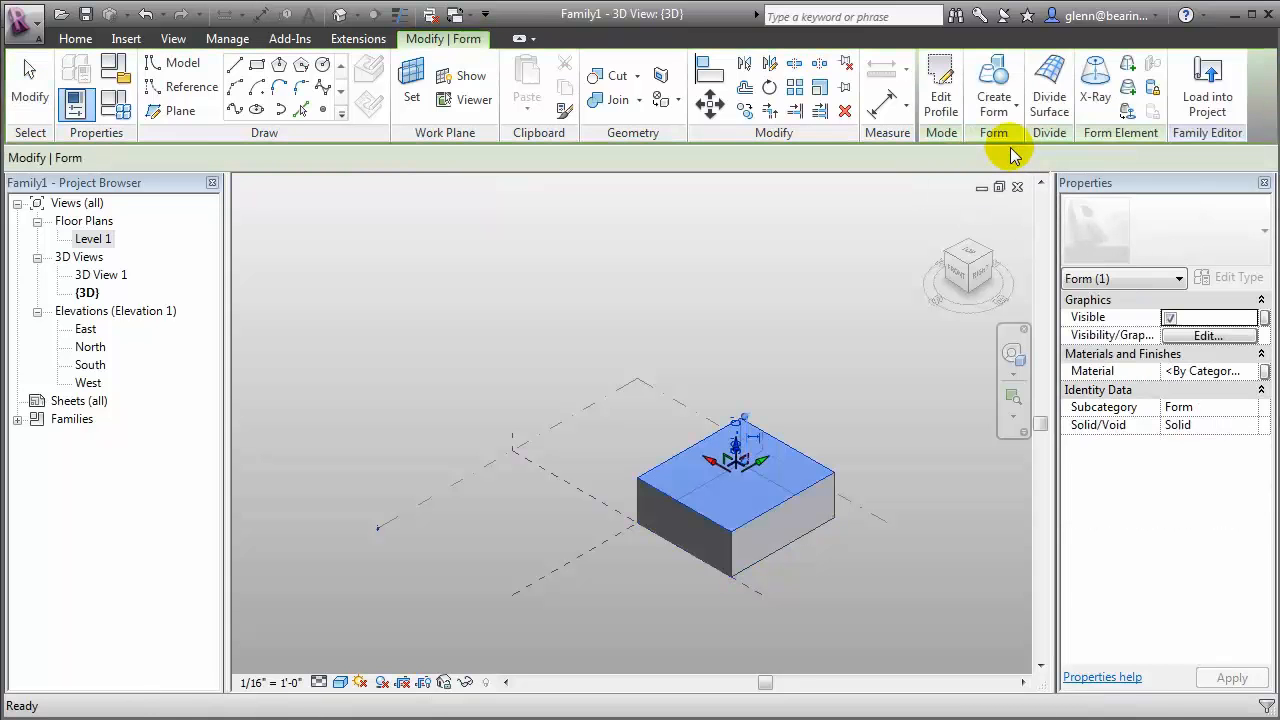
left_click(873, 422)
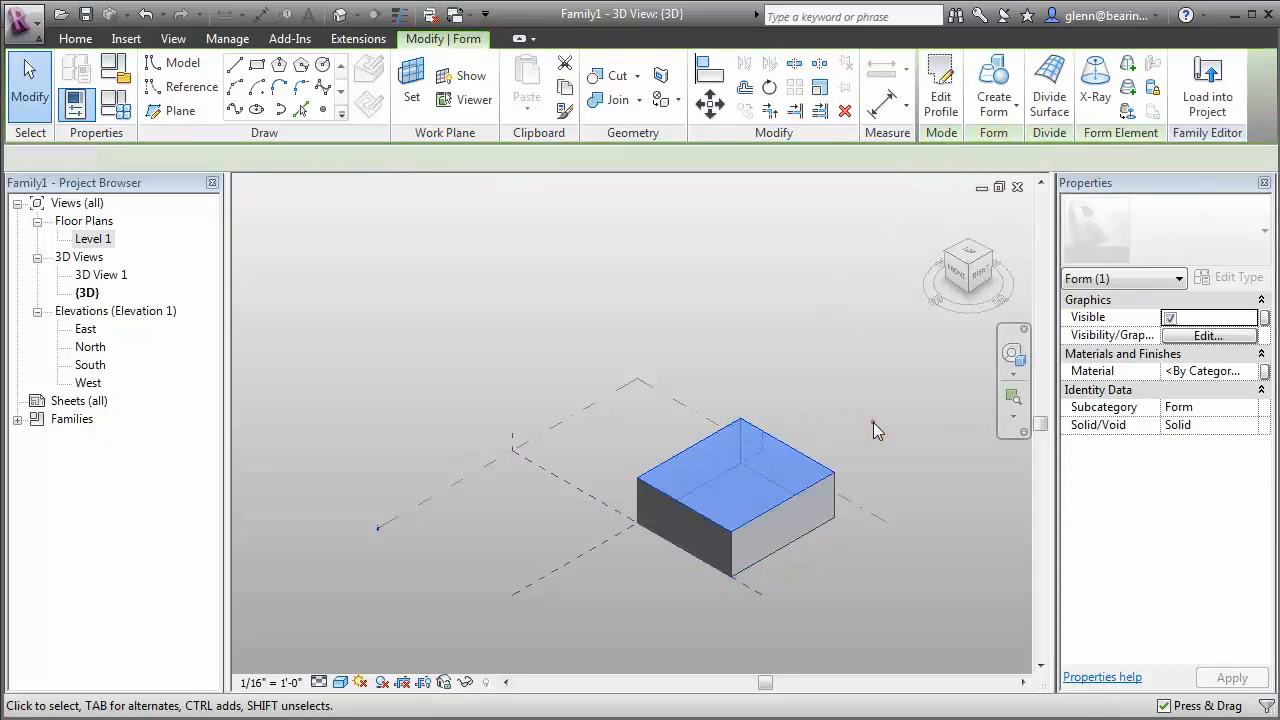
Raise the box's top face to a height of about 130' and pull its front-right face outward to a length of about 150'
left_click(738, 455)
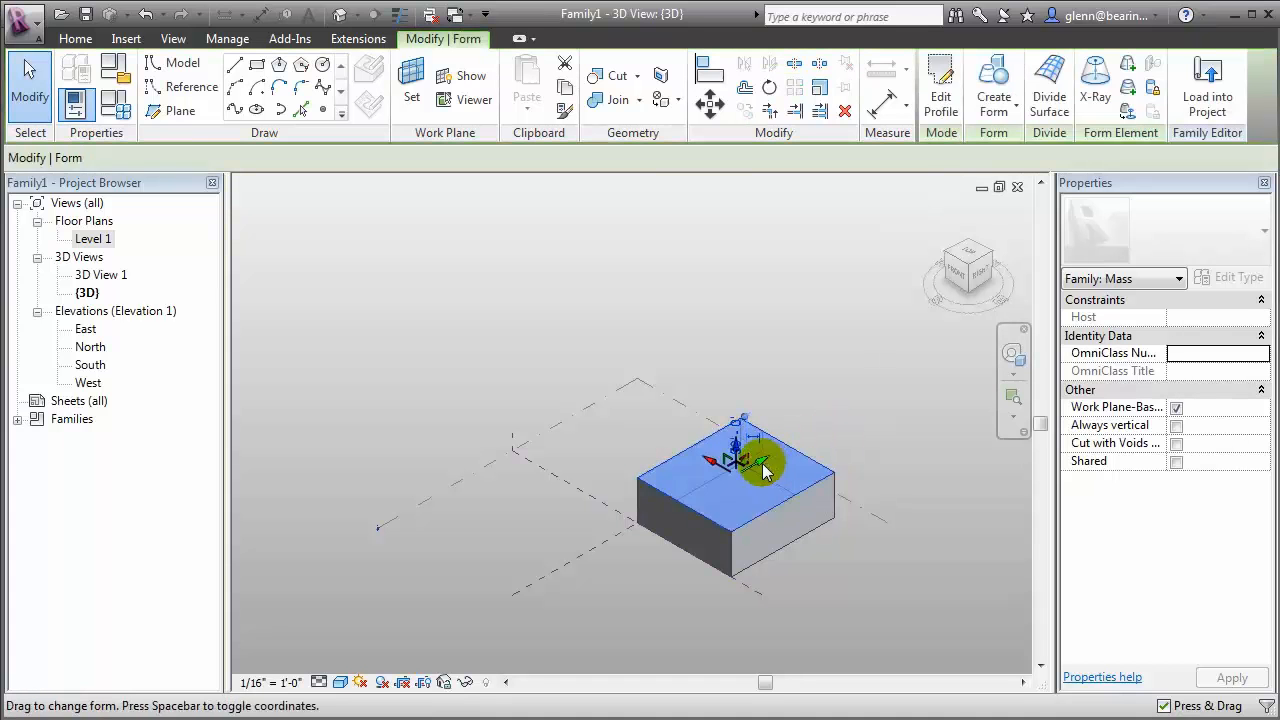
left_click_drag(736, 434, 737, 367)
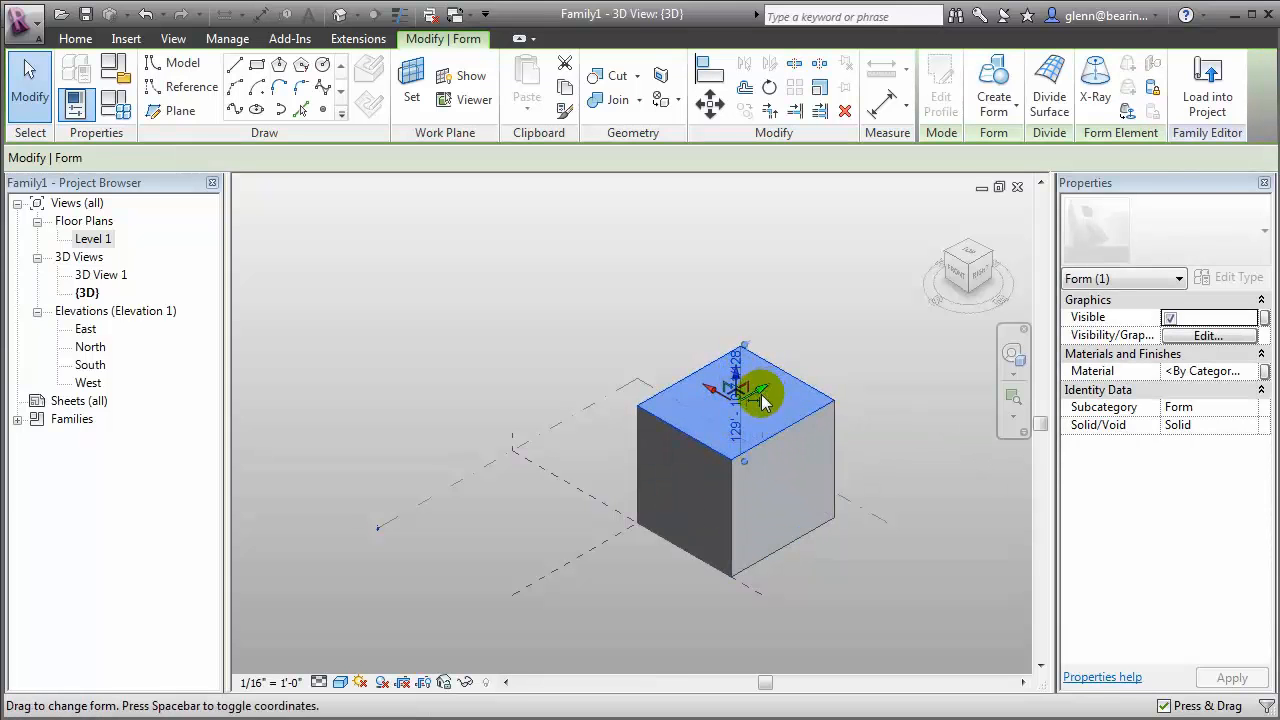
left_click(805, 505)
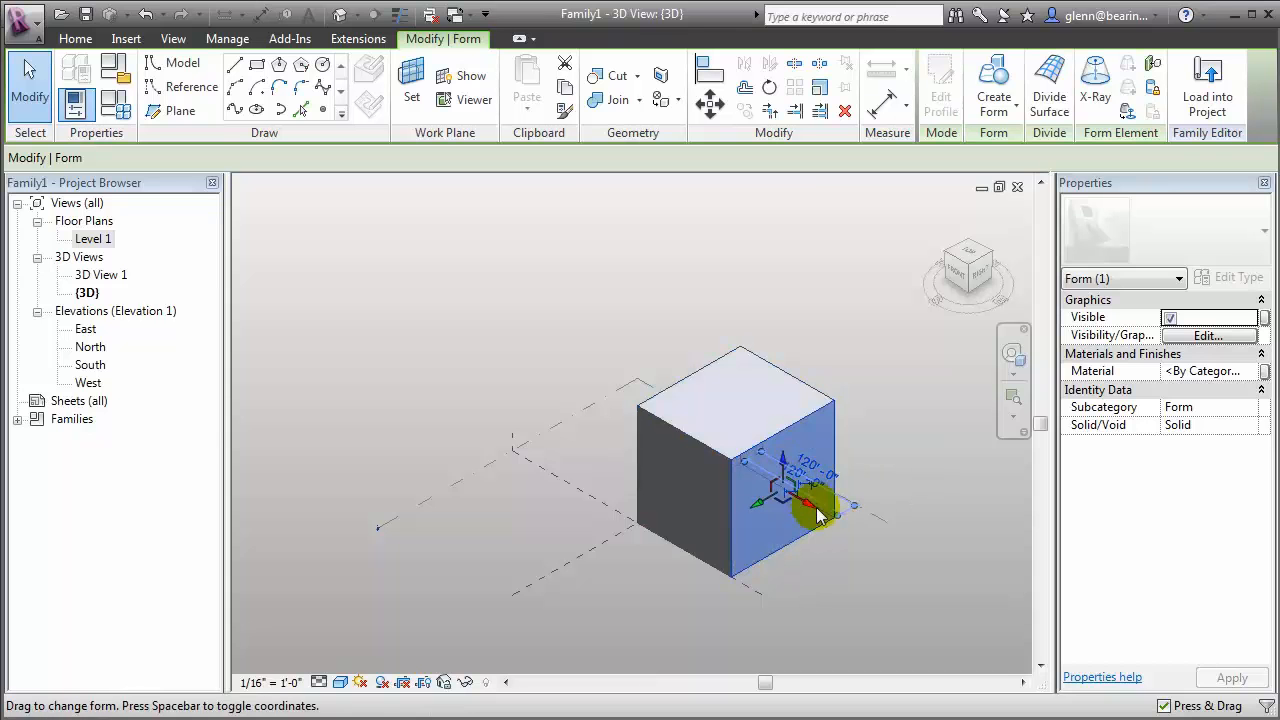
left_click_drag(810, 512, 894, 371)
left_click(913, 597)
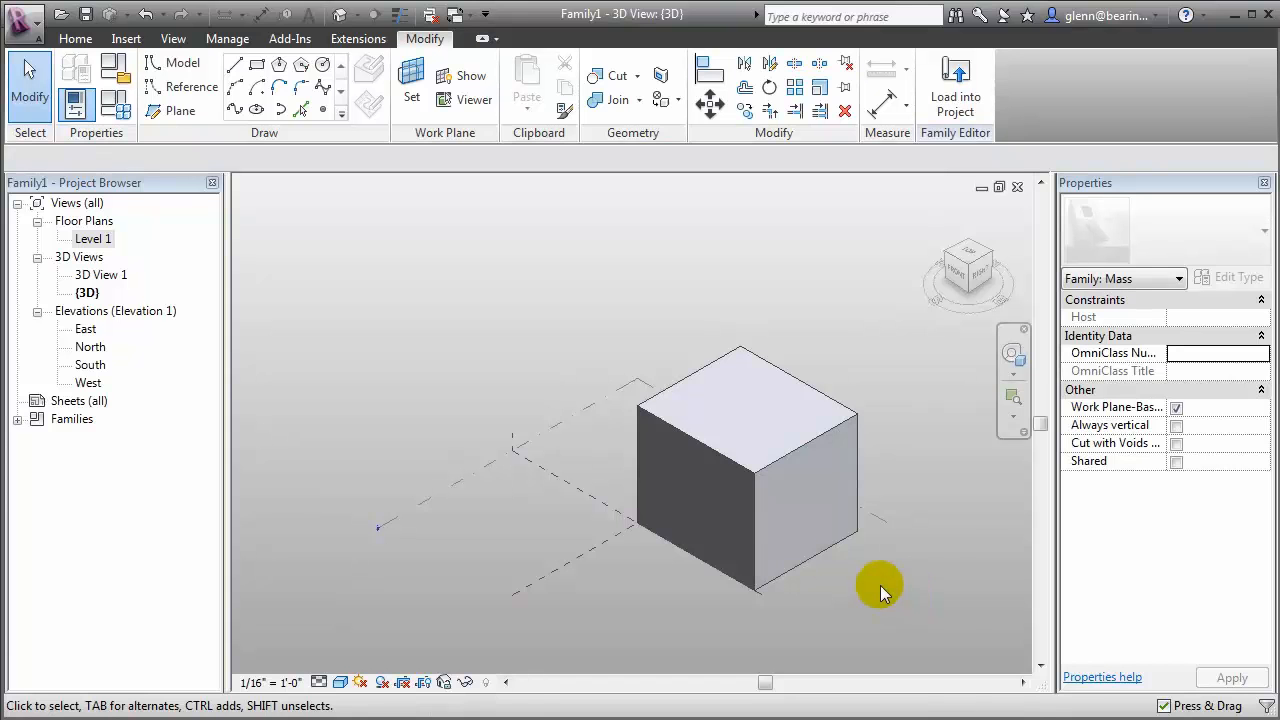
Set the distance between the box's dark front-left face and its opposite face to 150'
left_click(711, 508)
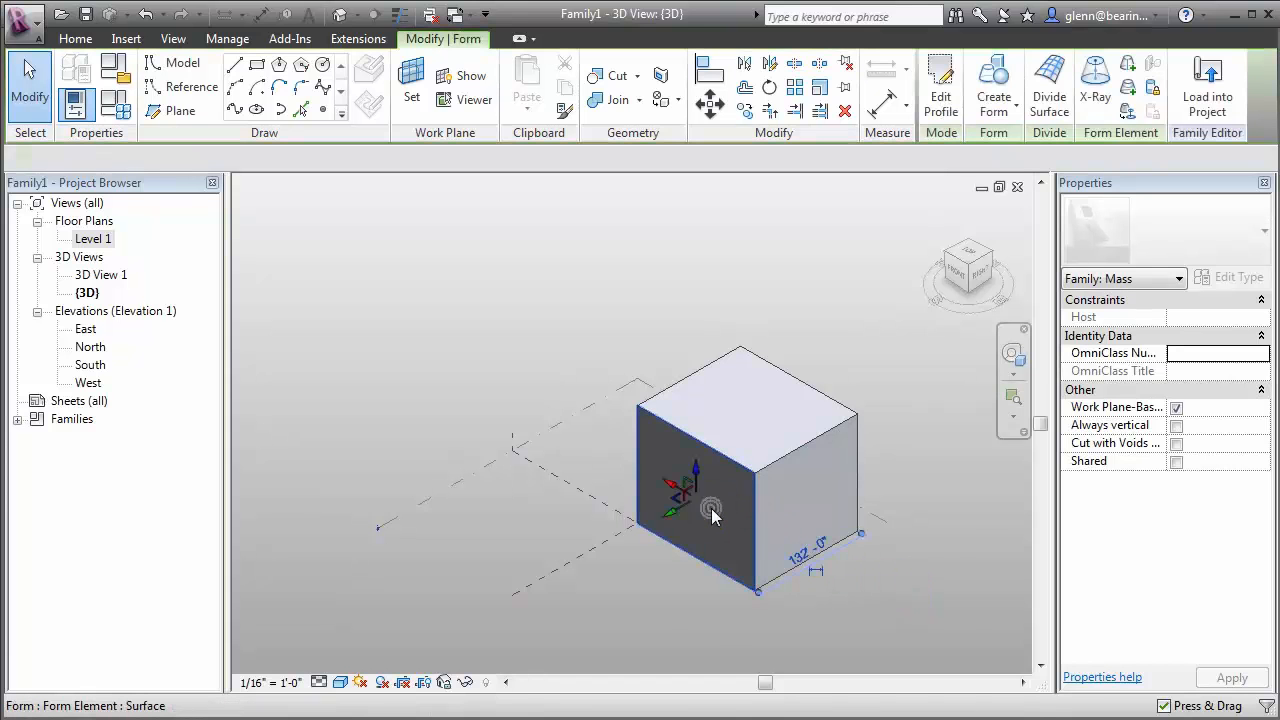
left_click(801, 560)
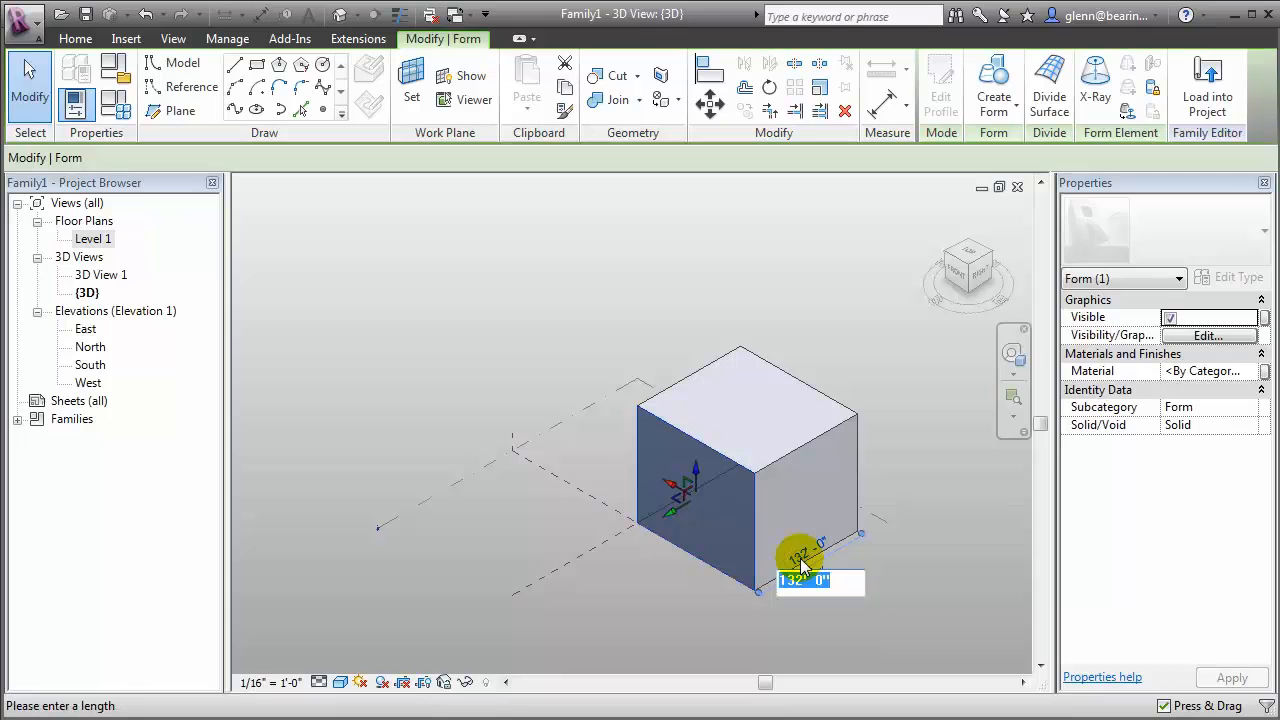
type("150")
key("Return")
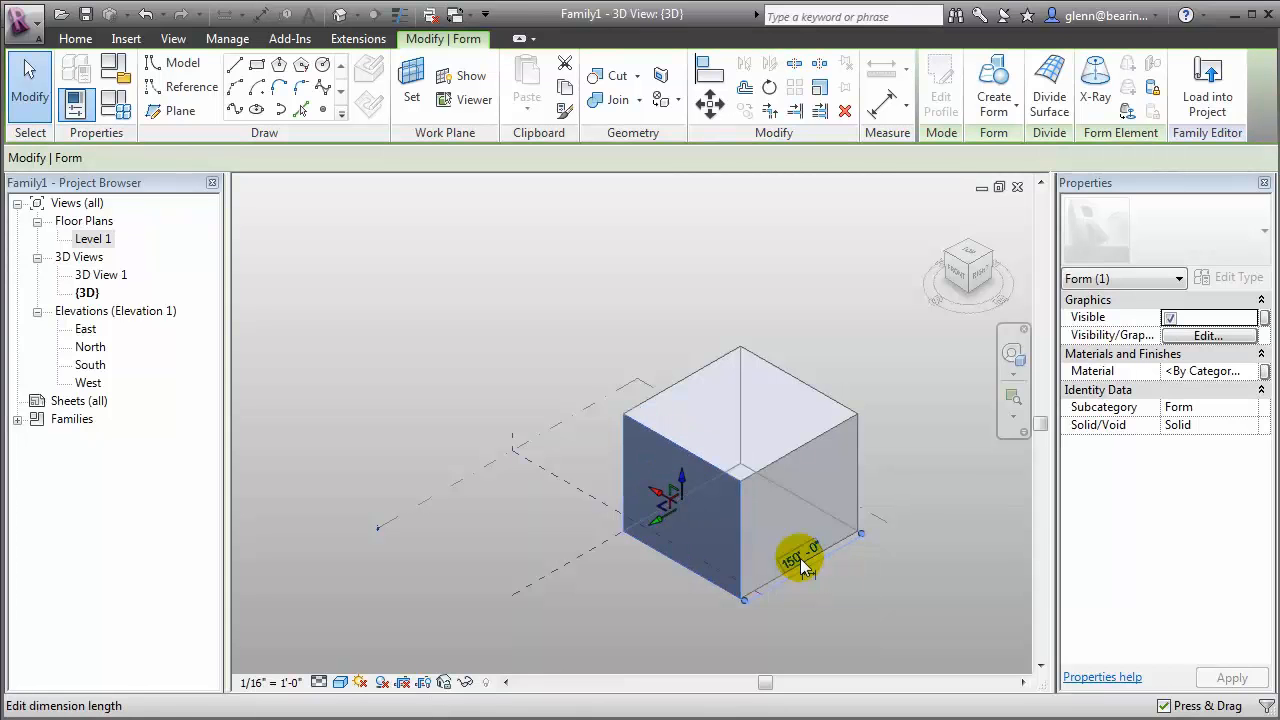
left_click(874, 585)
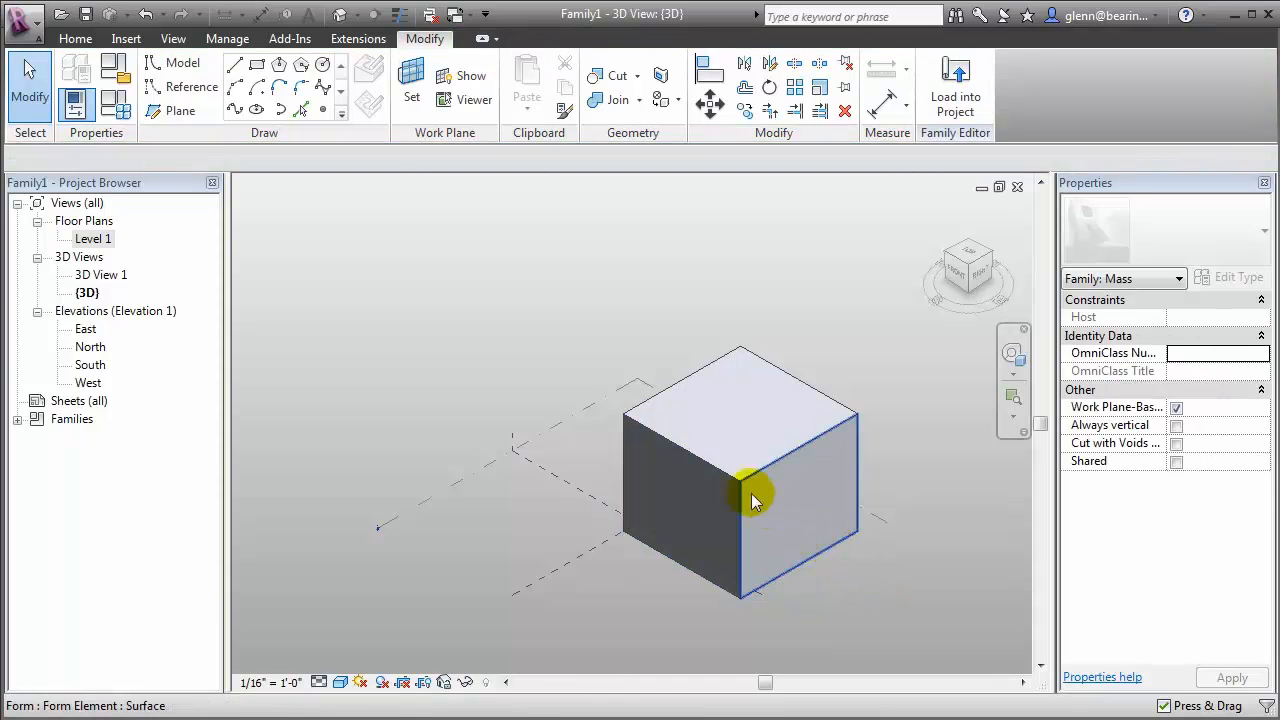
Pull the box's upper back-left edge outward so that the face below it slopes
left_click(666, 392)
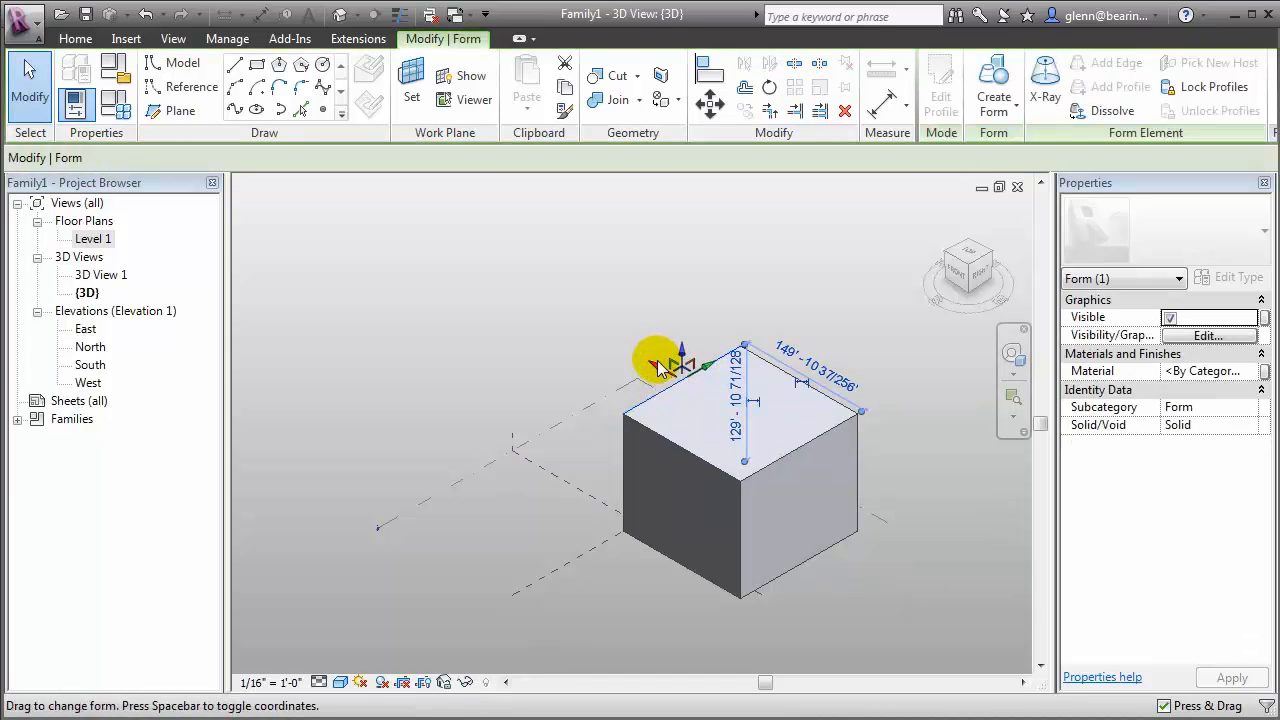
left_click_drag(658, 365, 580, 323)
left_click(1022, 668)
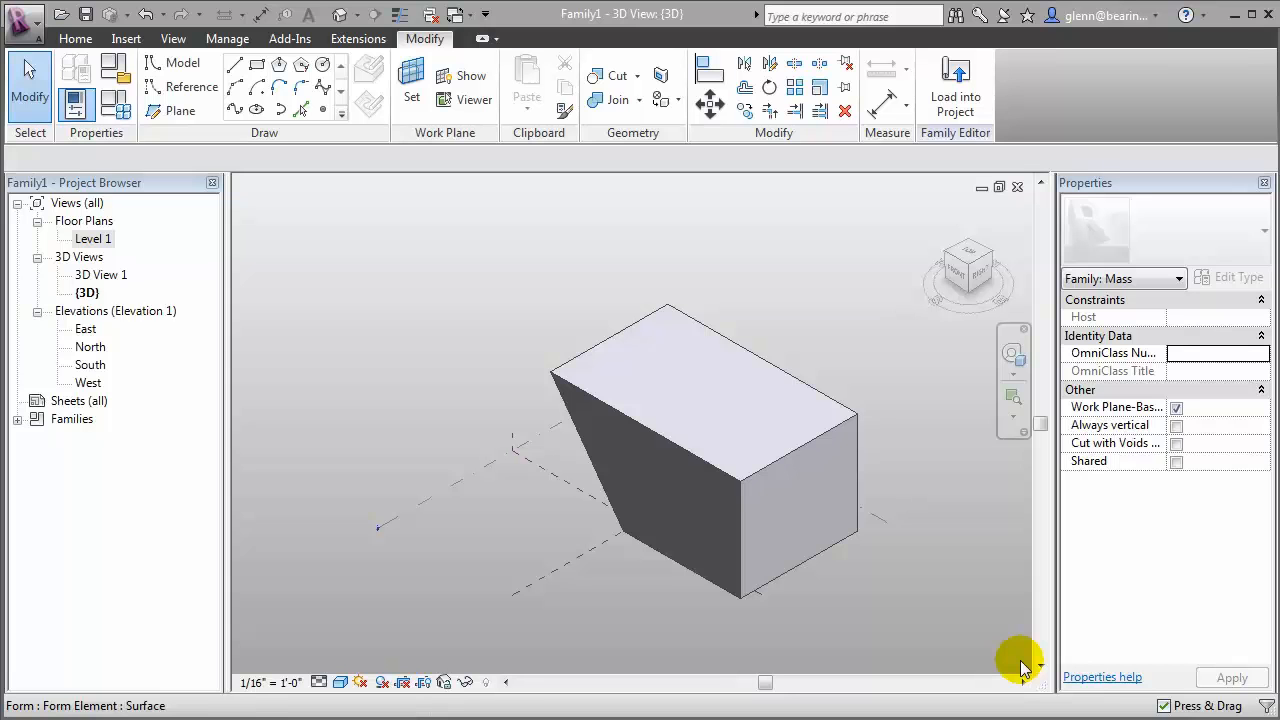
Draw a rectangle on the box's dark front-left face using the Draw on Face option
left_click(259, 68)
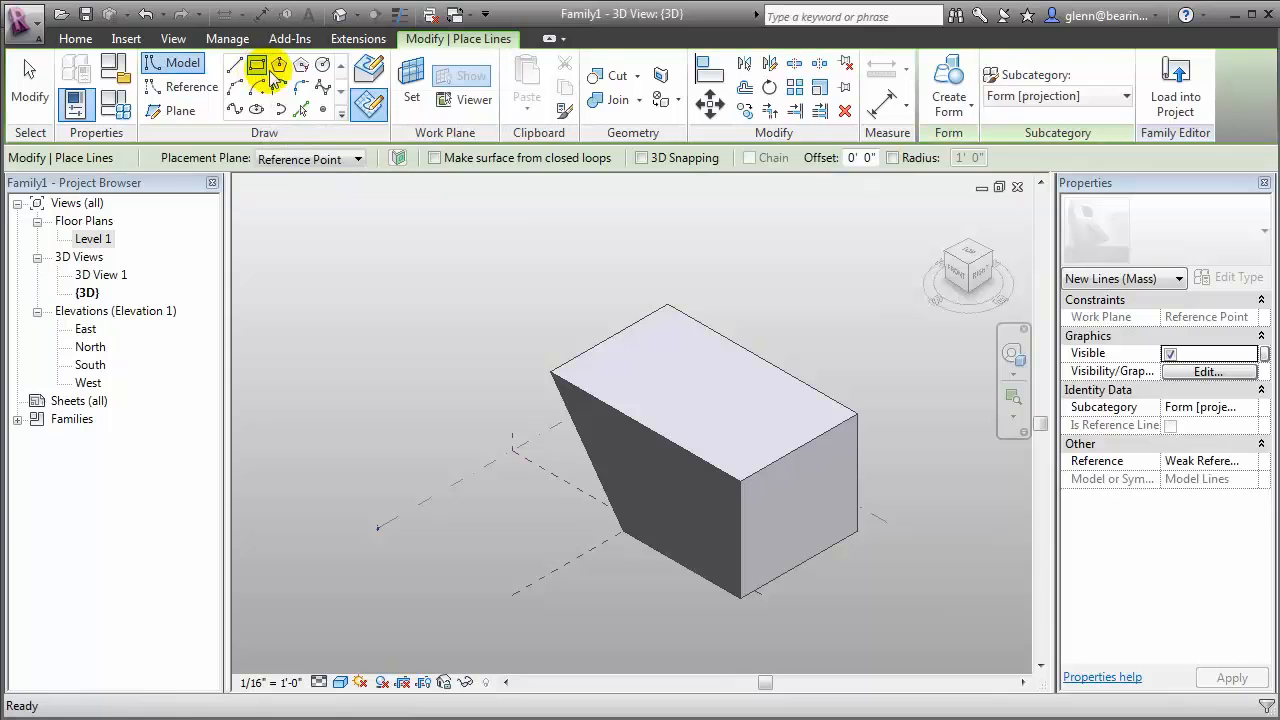
left_click(372, 78)
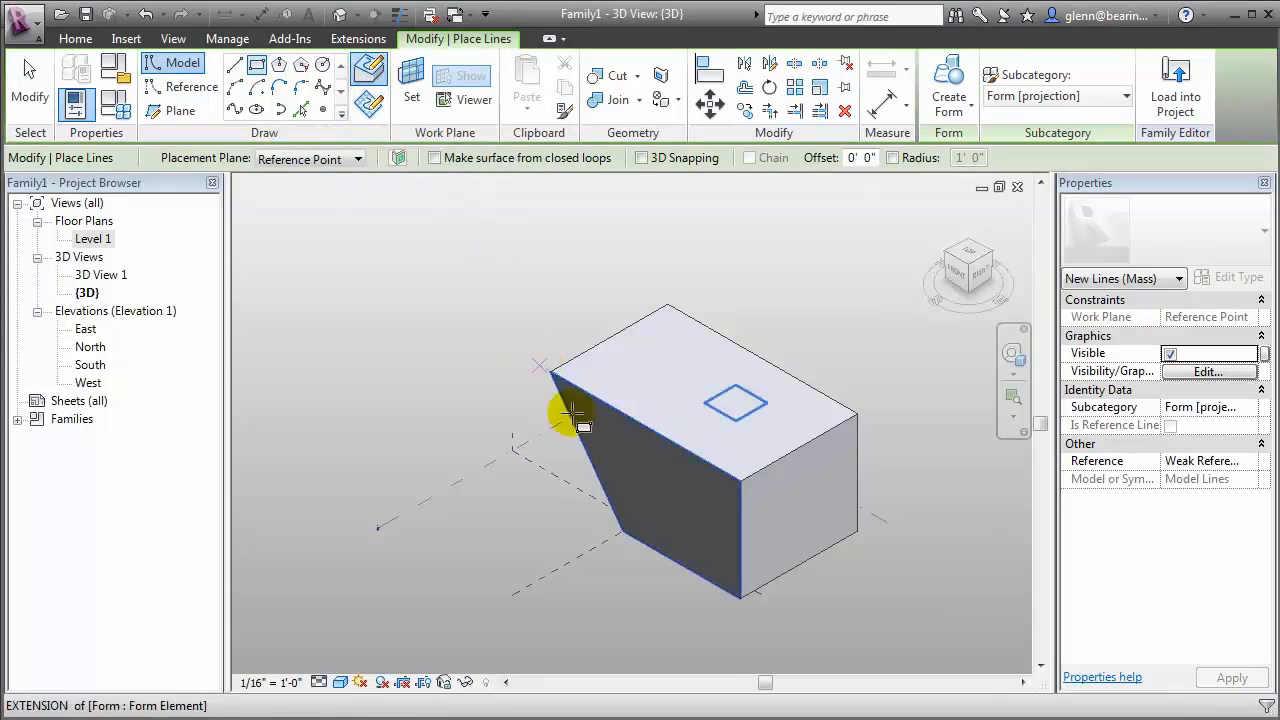
left_click(638, 468)
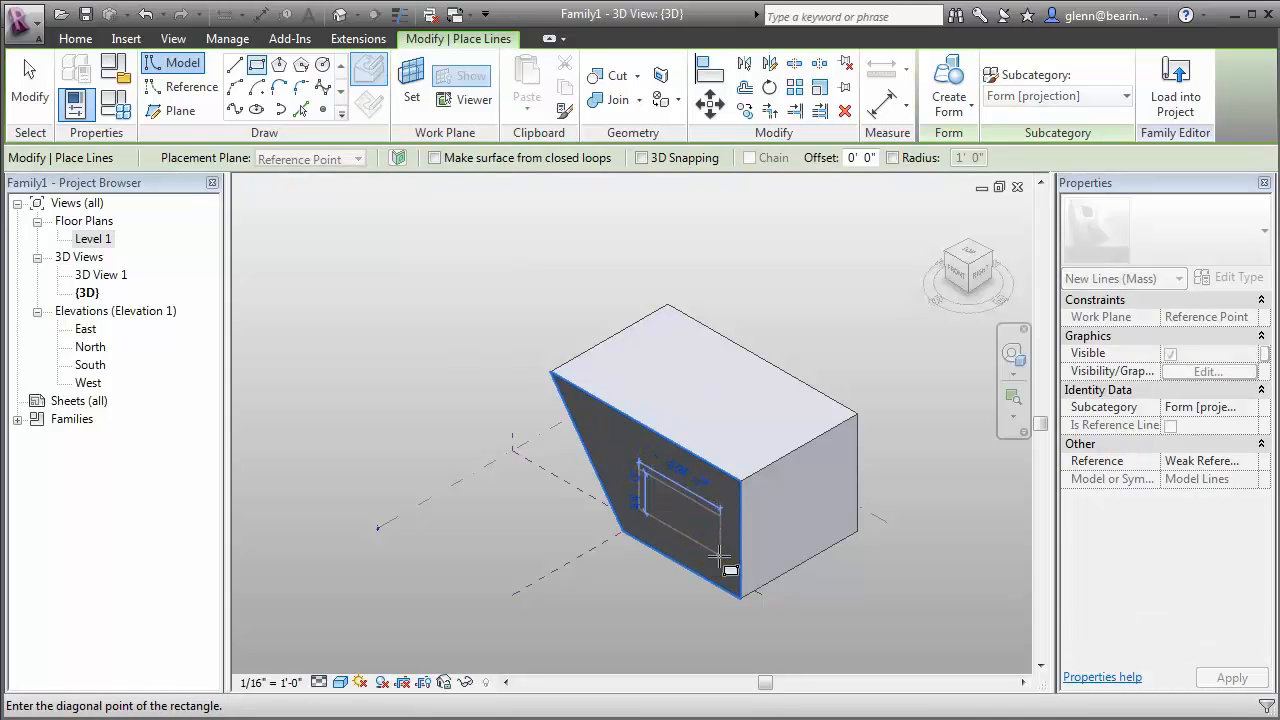
left_click(720, 557)
left_click(28, 75)
Create a solid form from the rectangle on the front-left face and pull its front face further outward
left_click(672, 532)
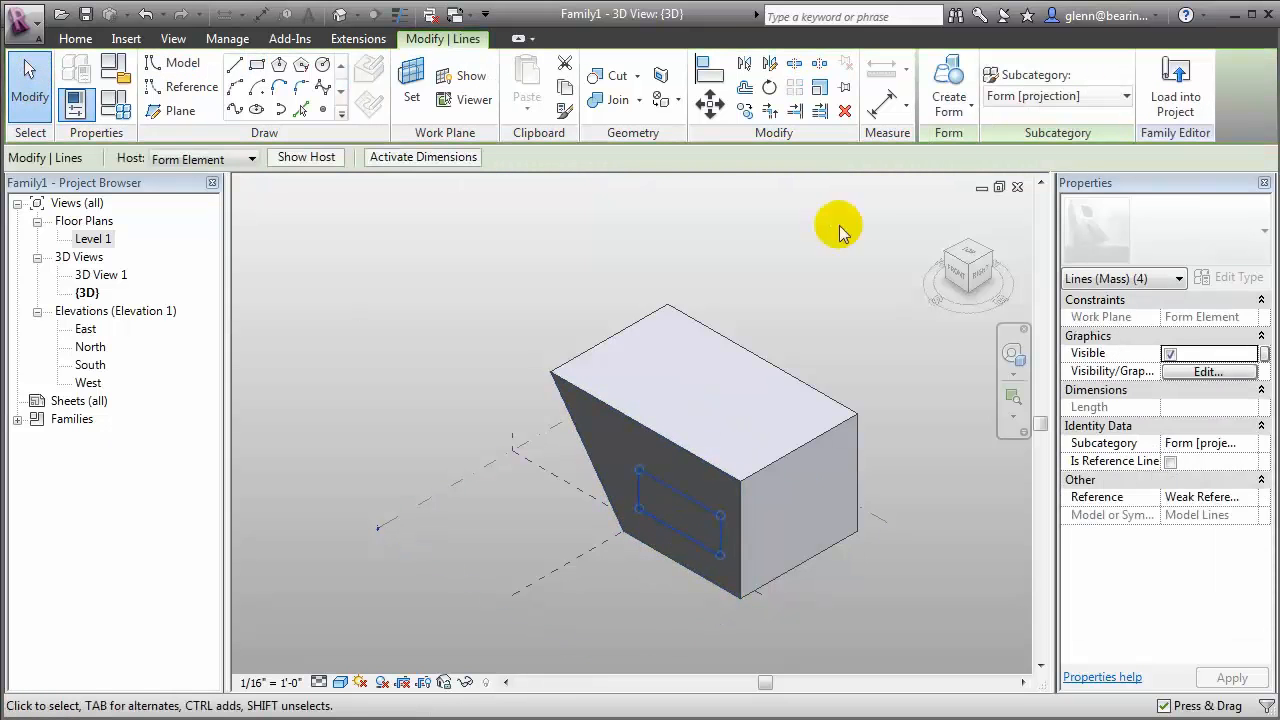
left_click(950, 108)
left_click(975, 145)
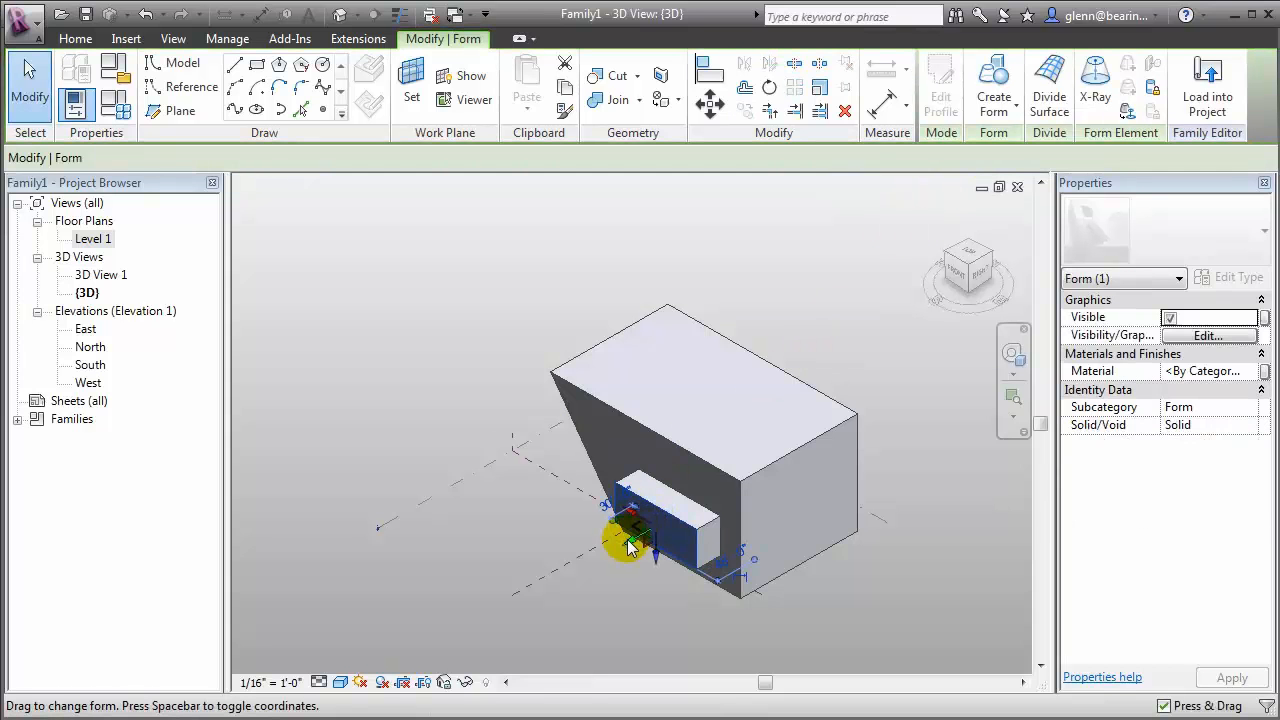
left_click_drag(630, 540, 590, 570)
left_click(1023, 666)
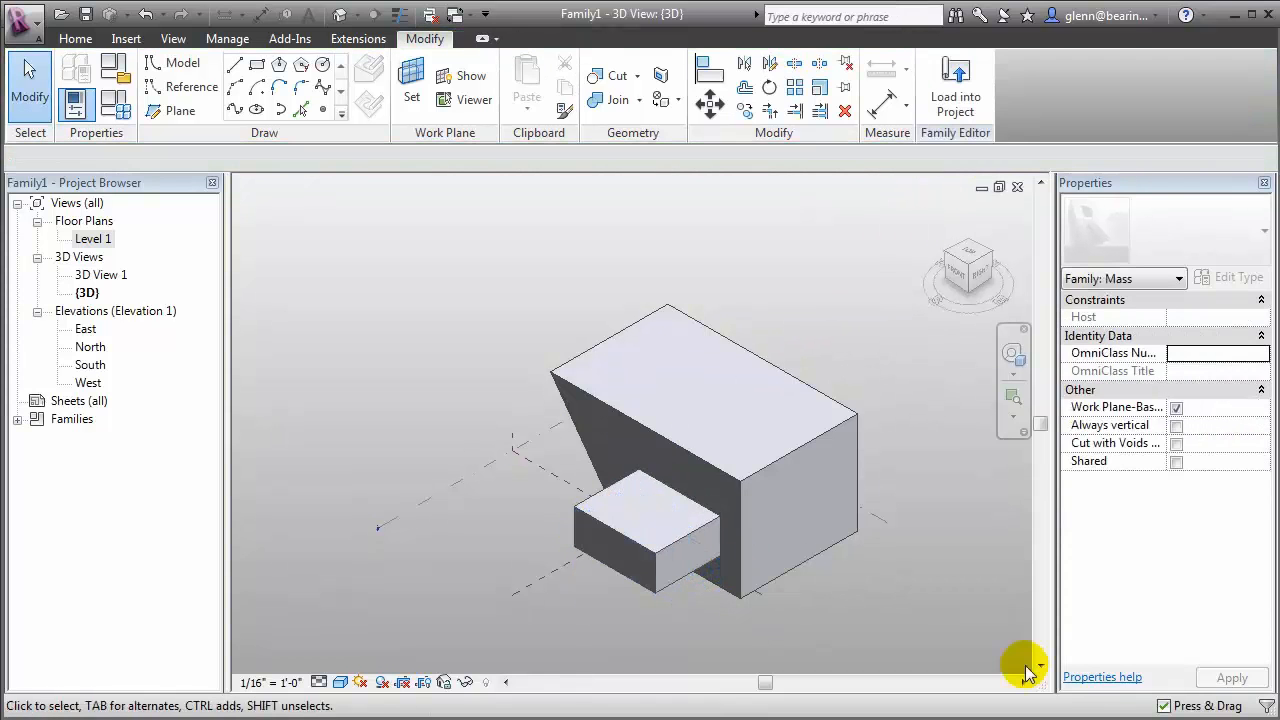
Draw a circle of 80' radius on the box's top face, centred on its right-hand corner
left_click(323, 68)
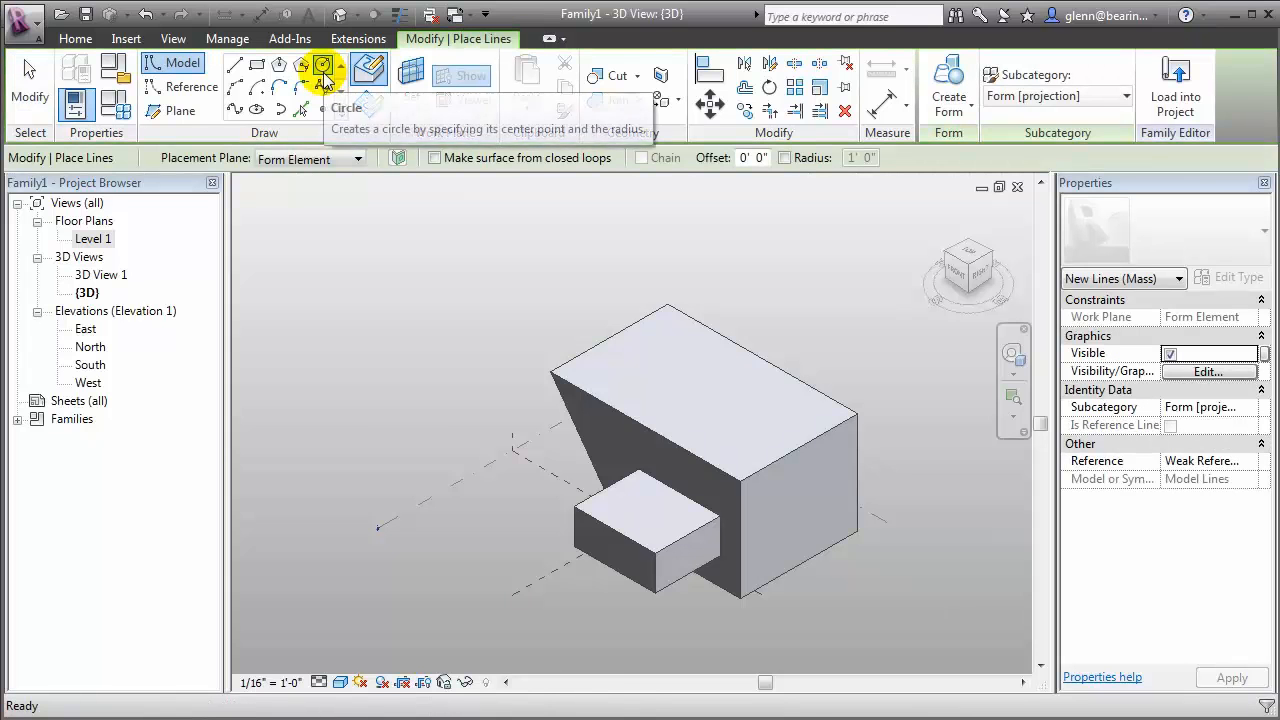
left_click(372, 74)
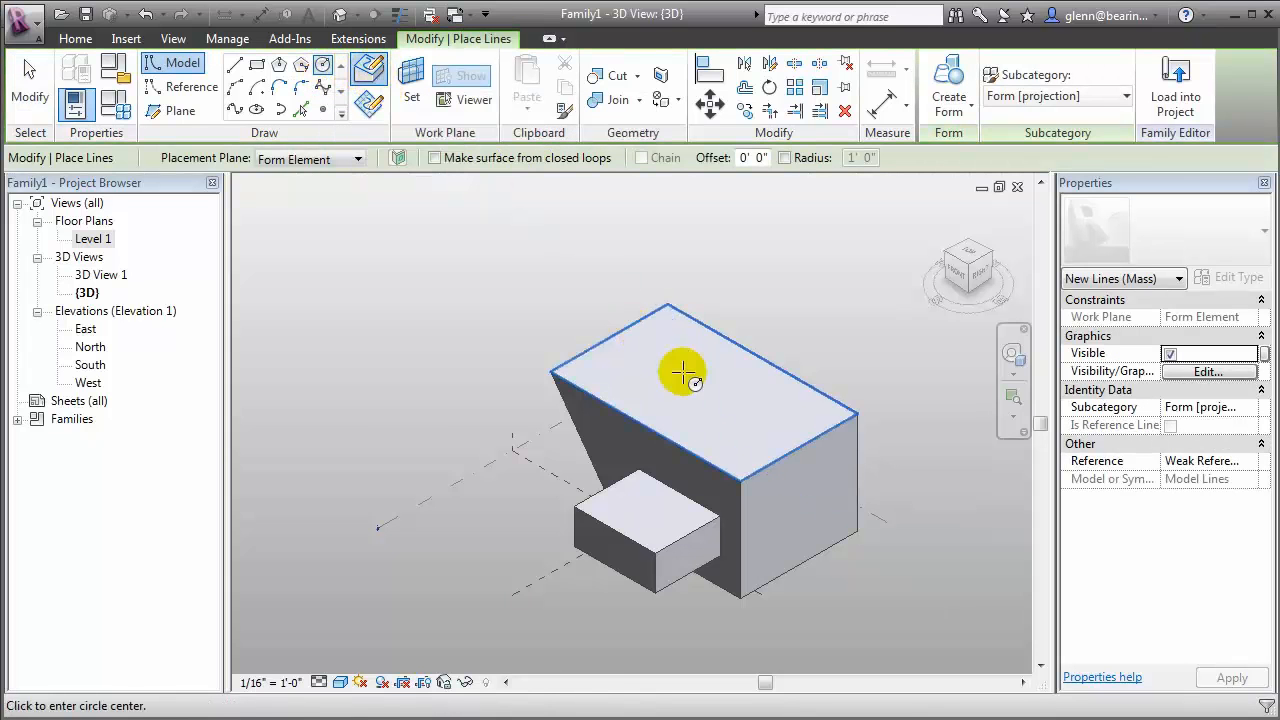
left_click(853, 411)
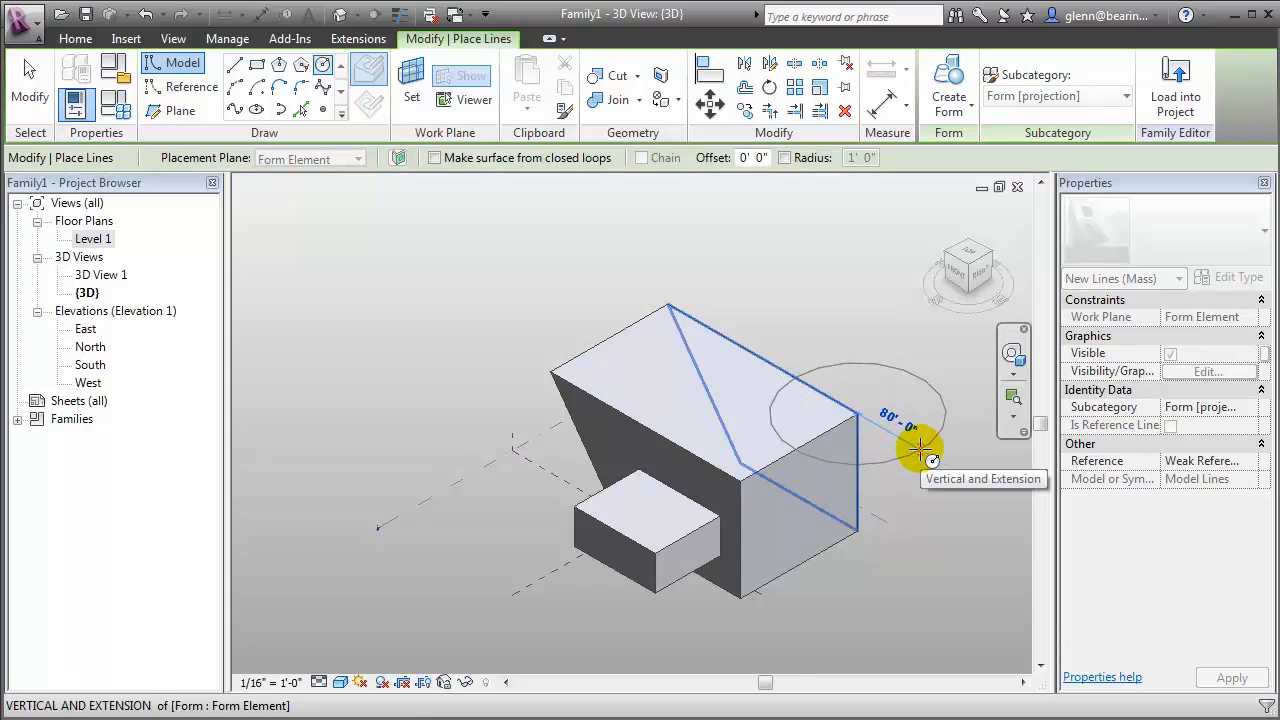
left_click(918, 448)
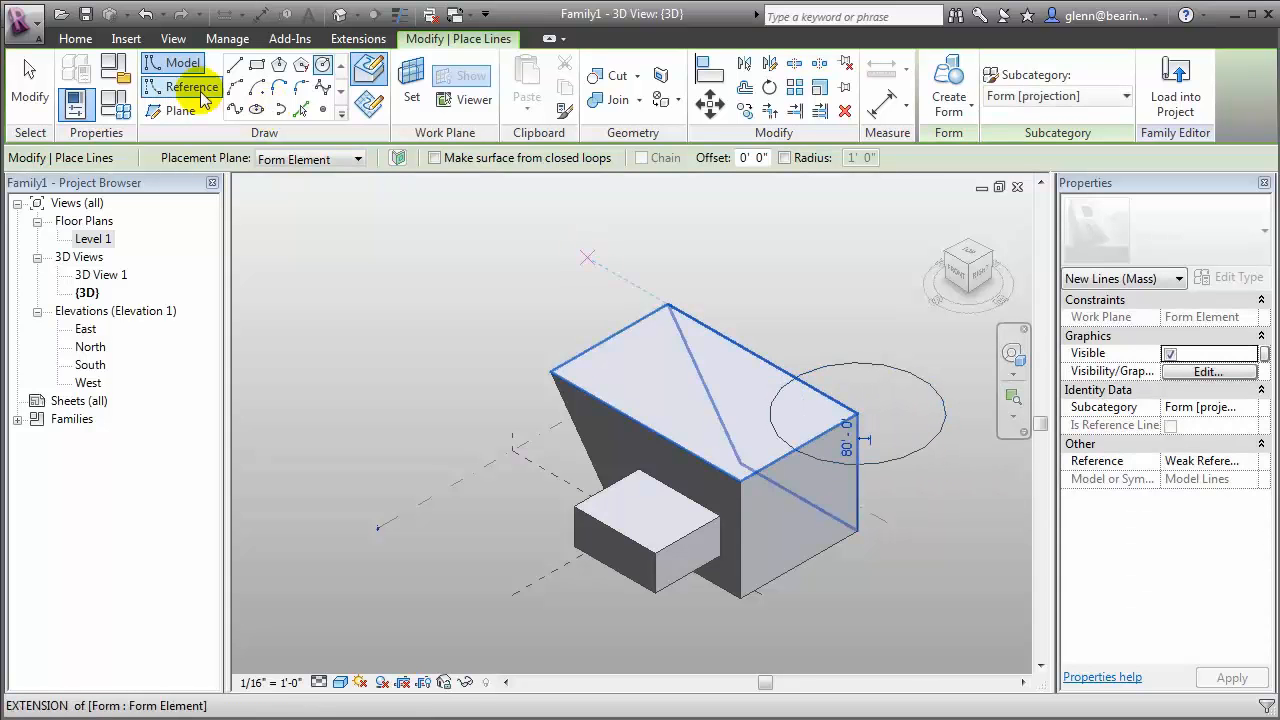
left_click(48, 76)
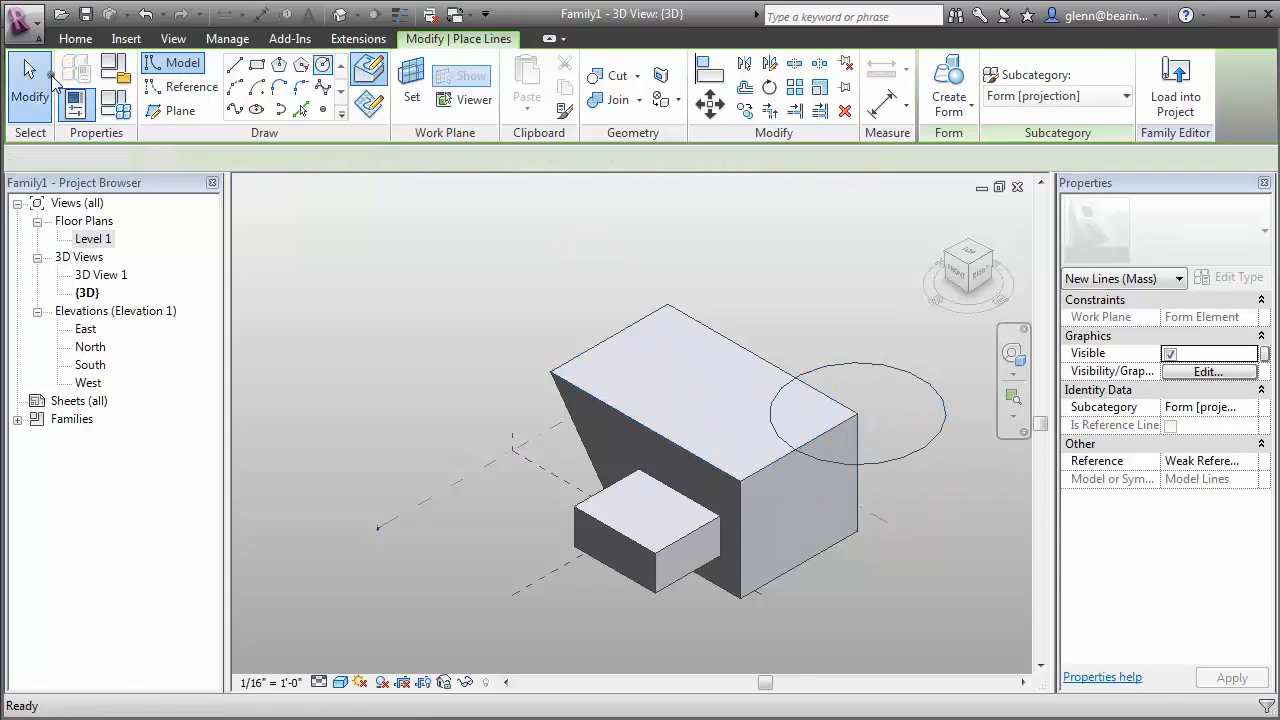
Create a cylindrical void form from the circle so that it cuts the corner of the box
left_click(855, 374)
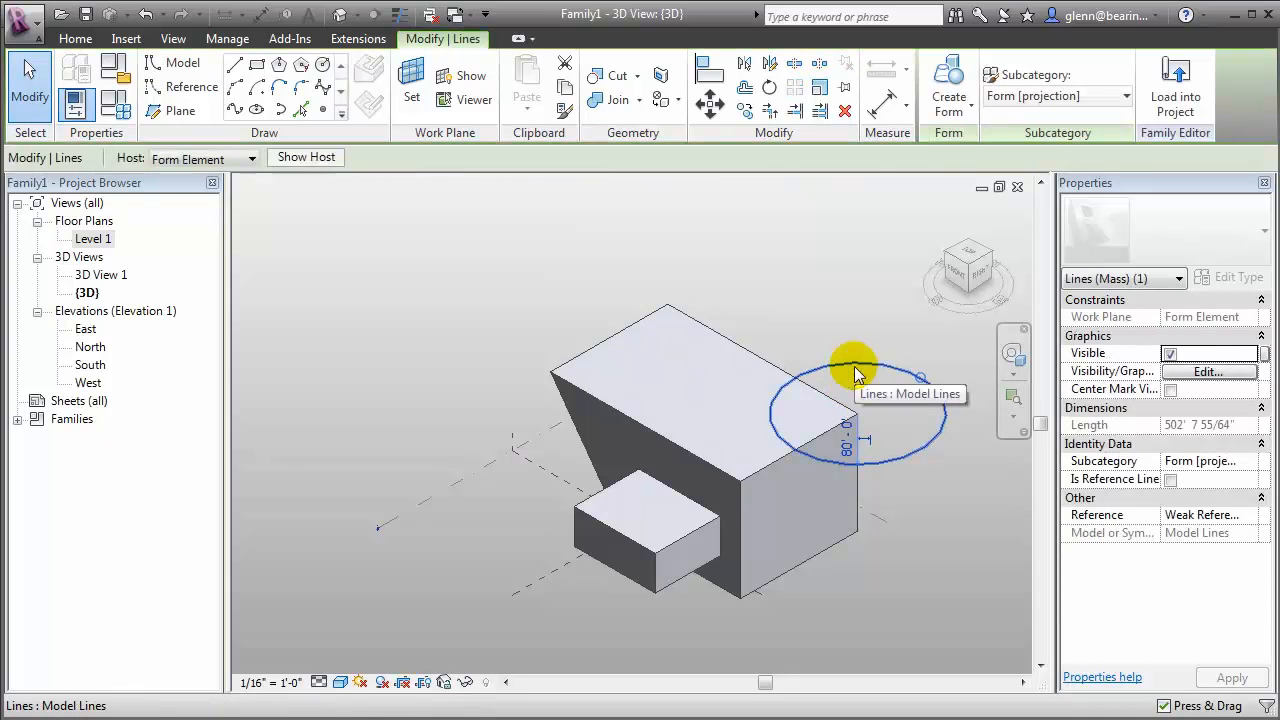
left_click(964, 104)
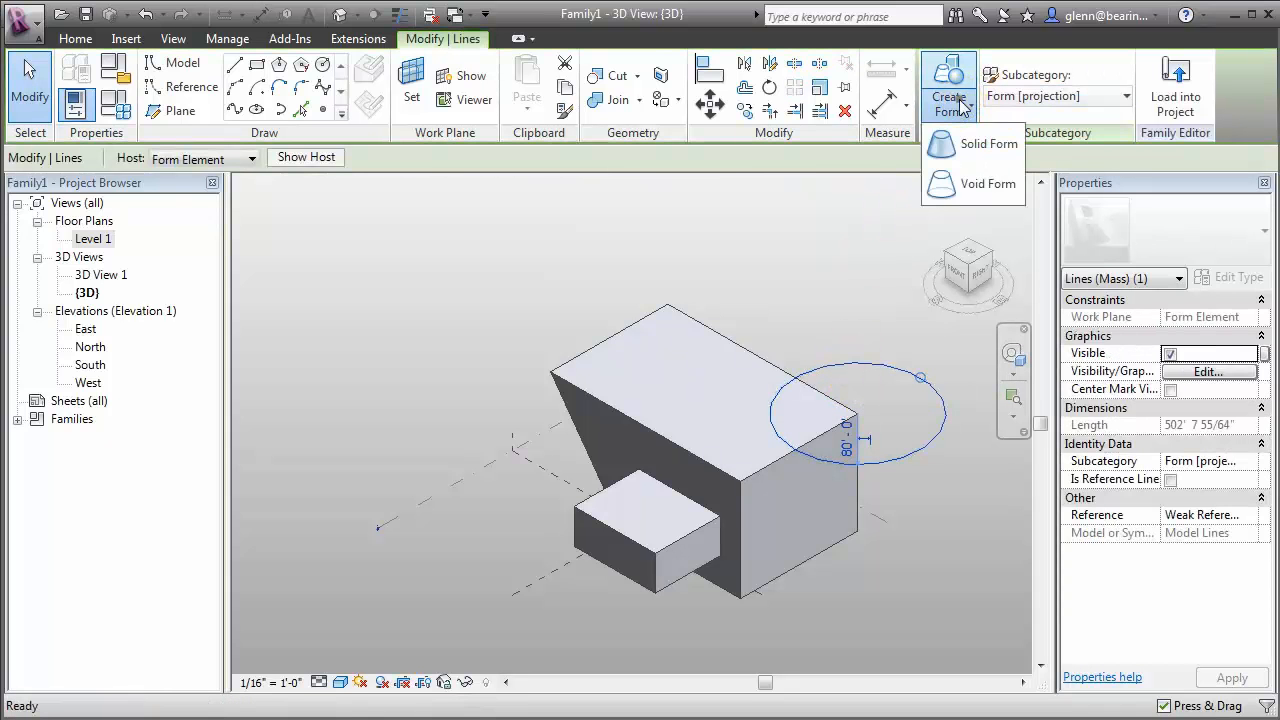
left_click(988, 184)
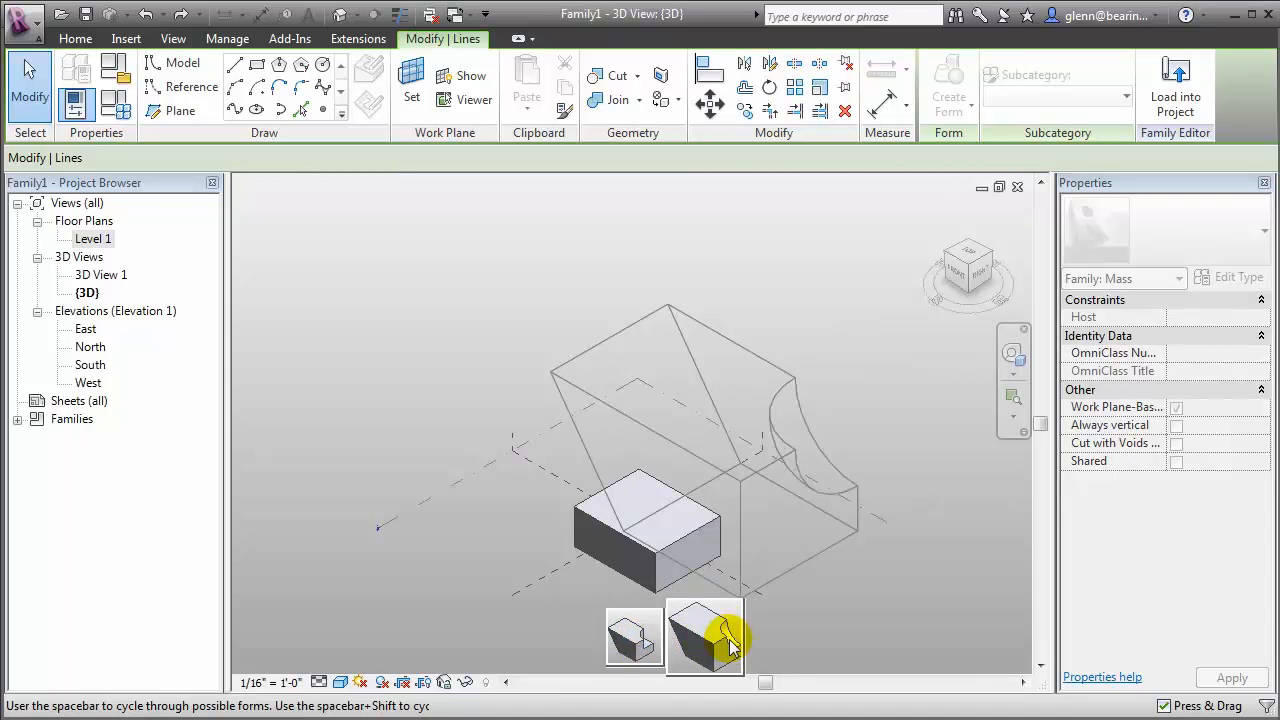
left_click(638, 645)
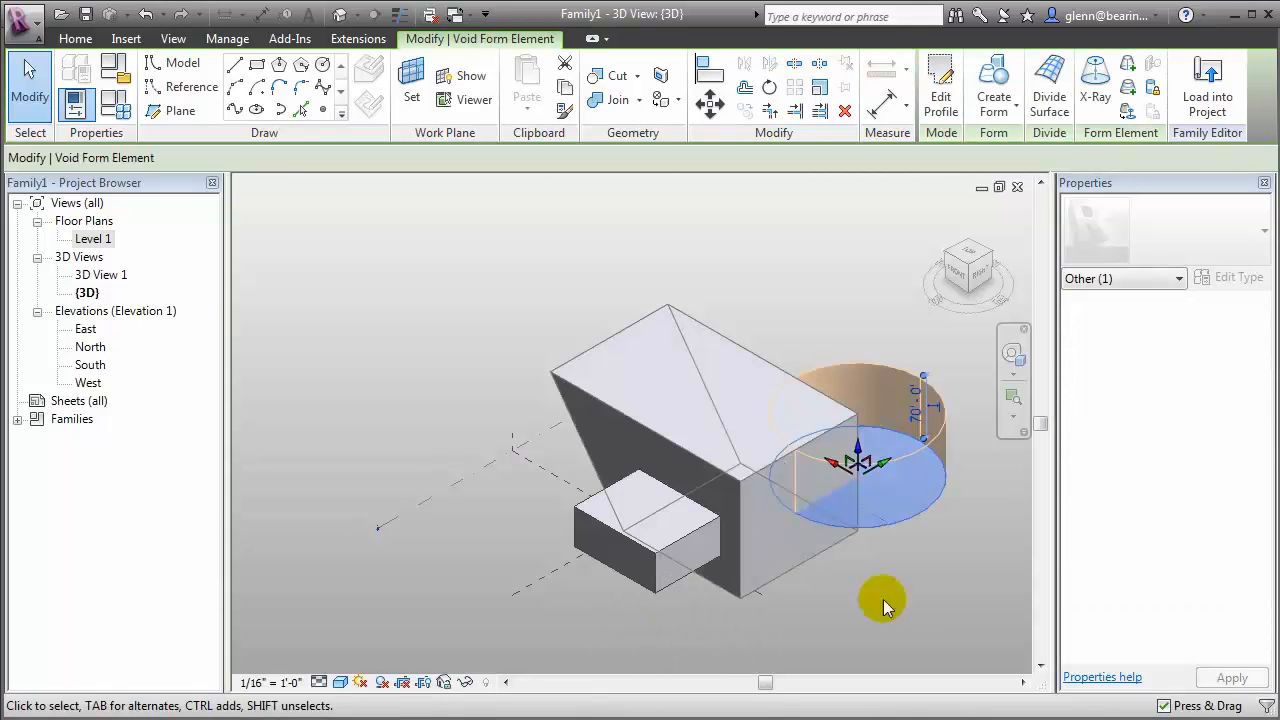
left_click(947, 588)
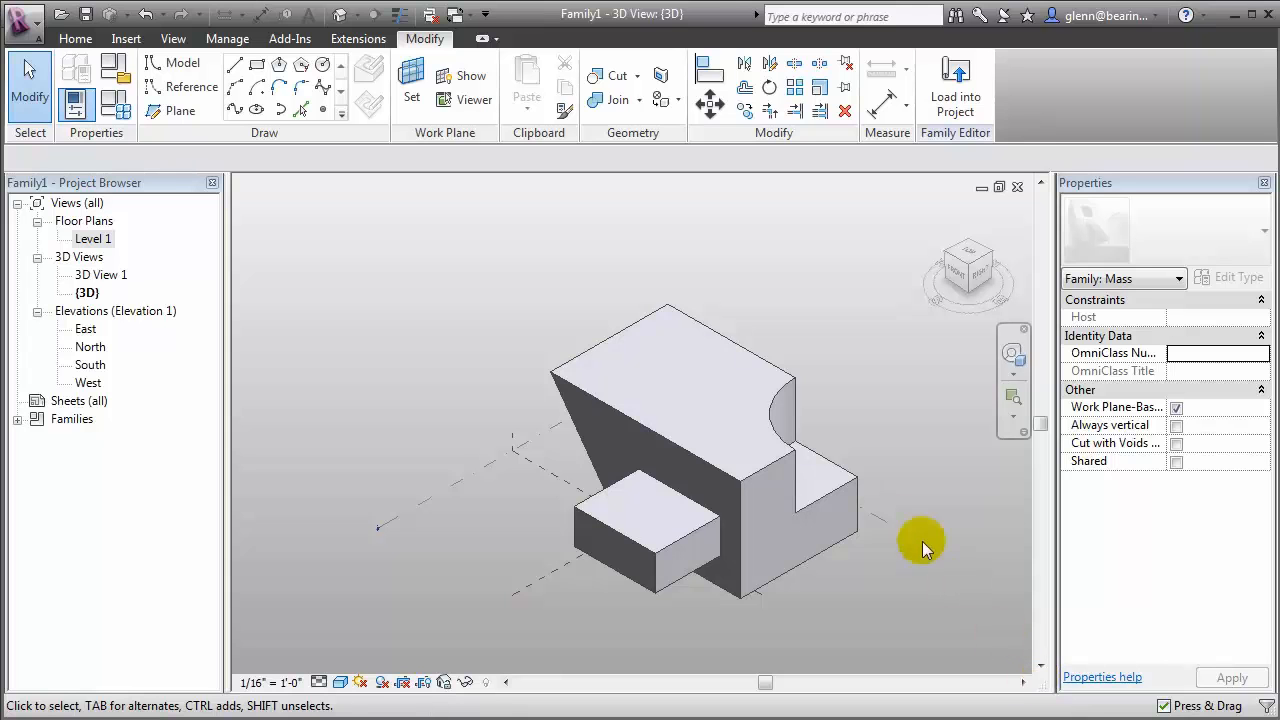
Select the cylindrical void's bottom face and raise it to a void depth of about 51'
key("Tab")
key("Tab")
left_click(785, 432)
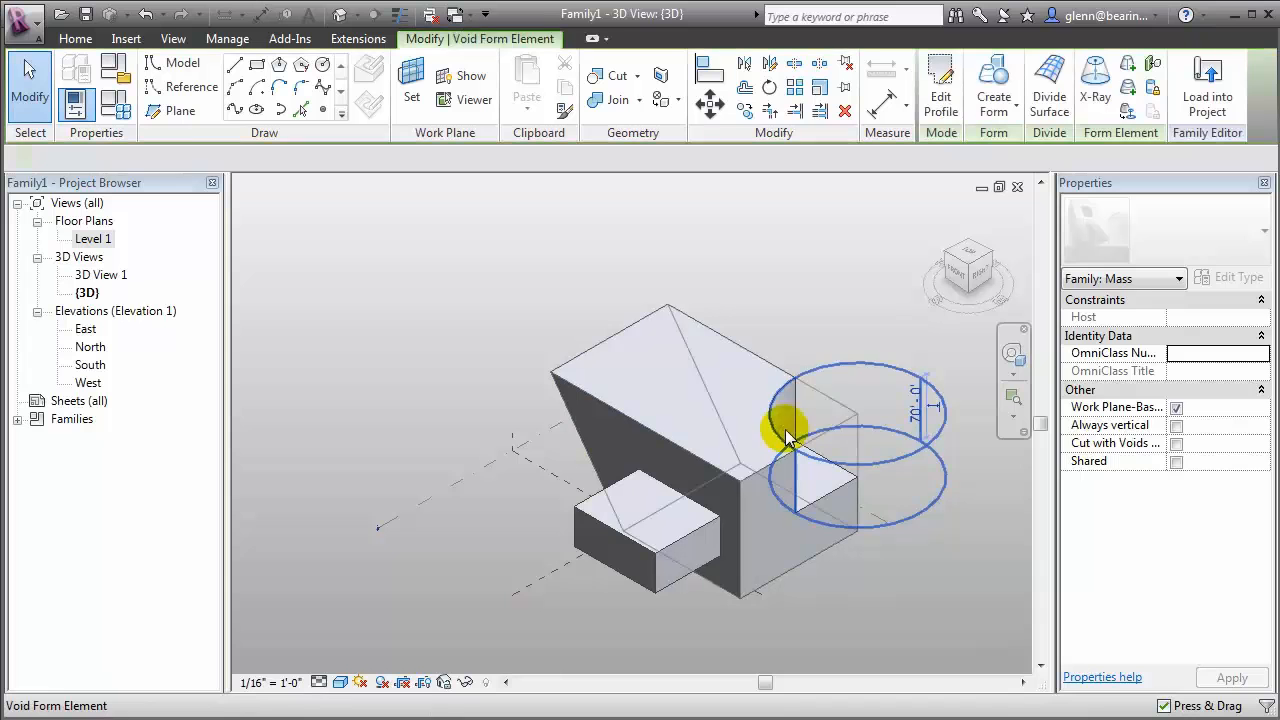
left_click(892, 500)
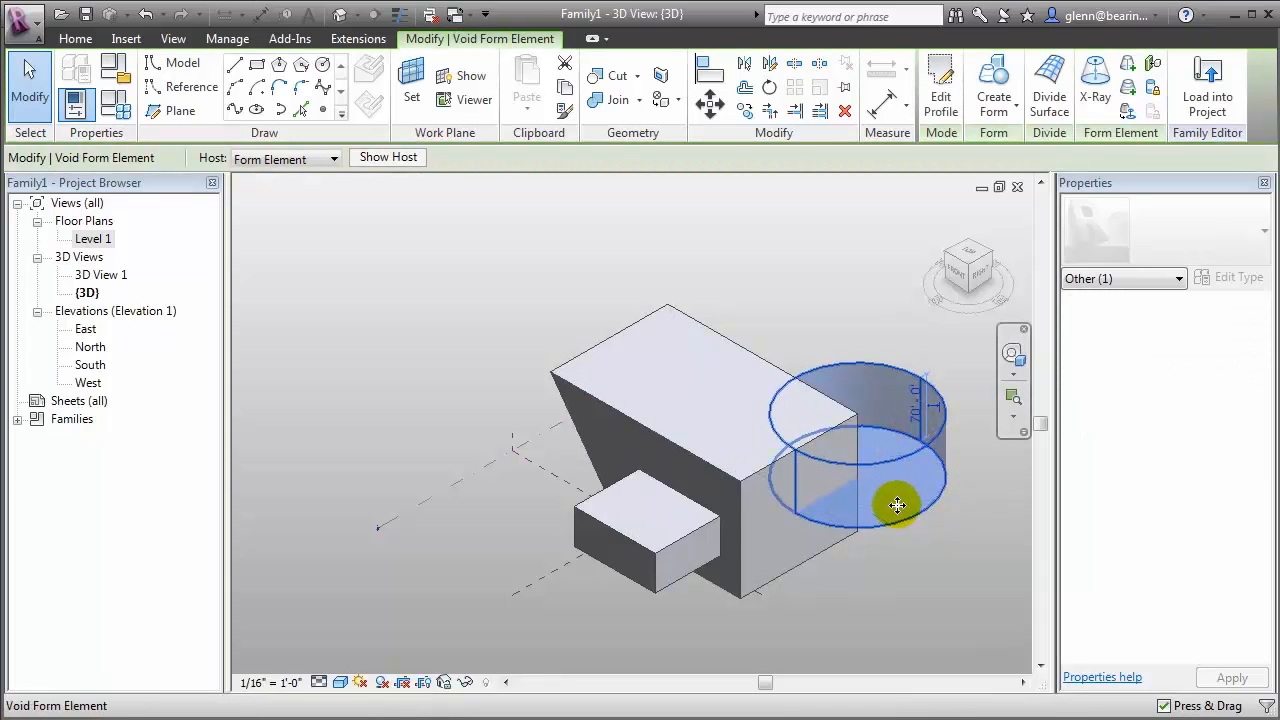
key("Tab")
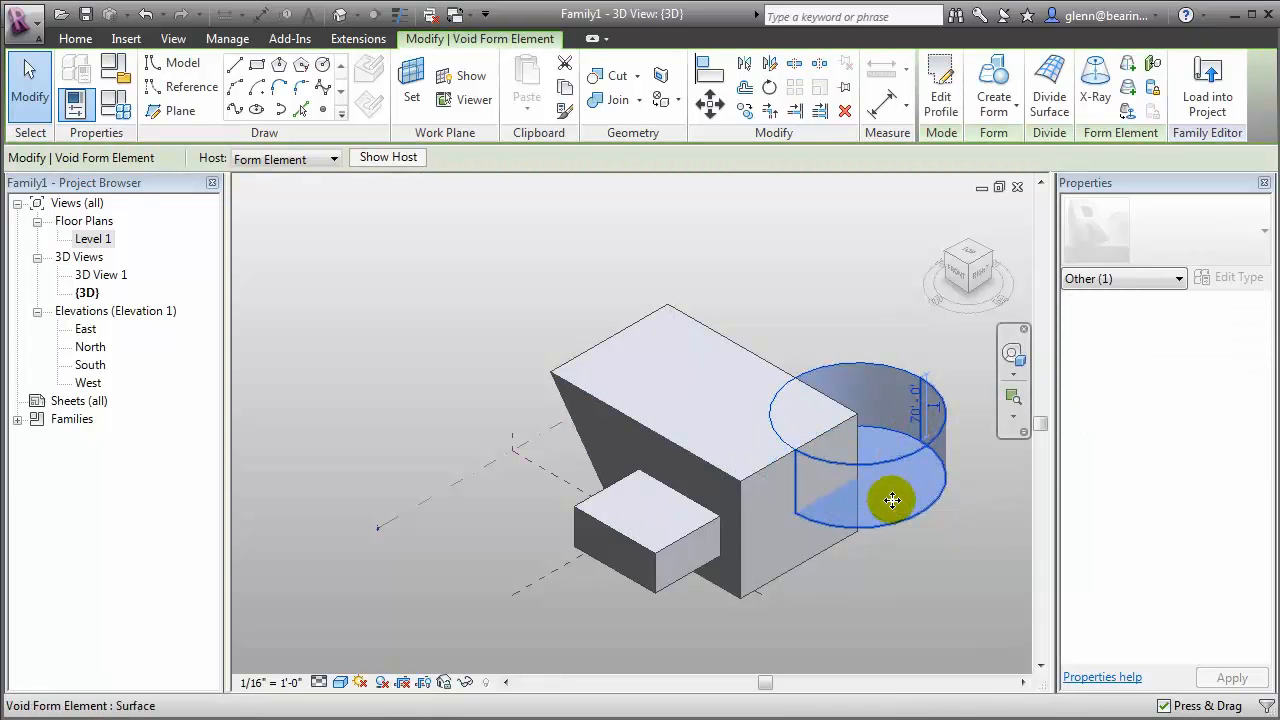
left_click(892, 500)
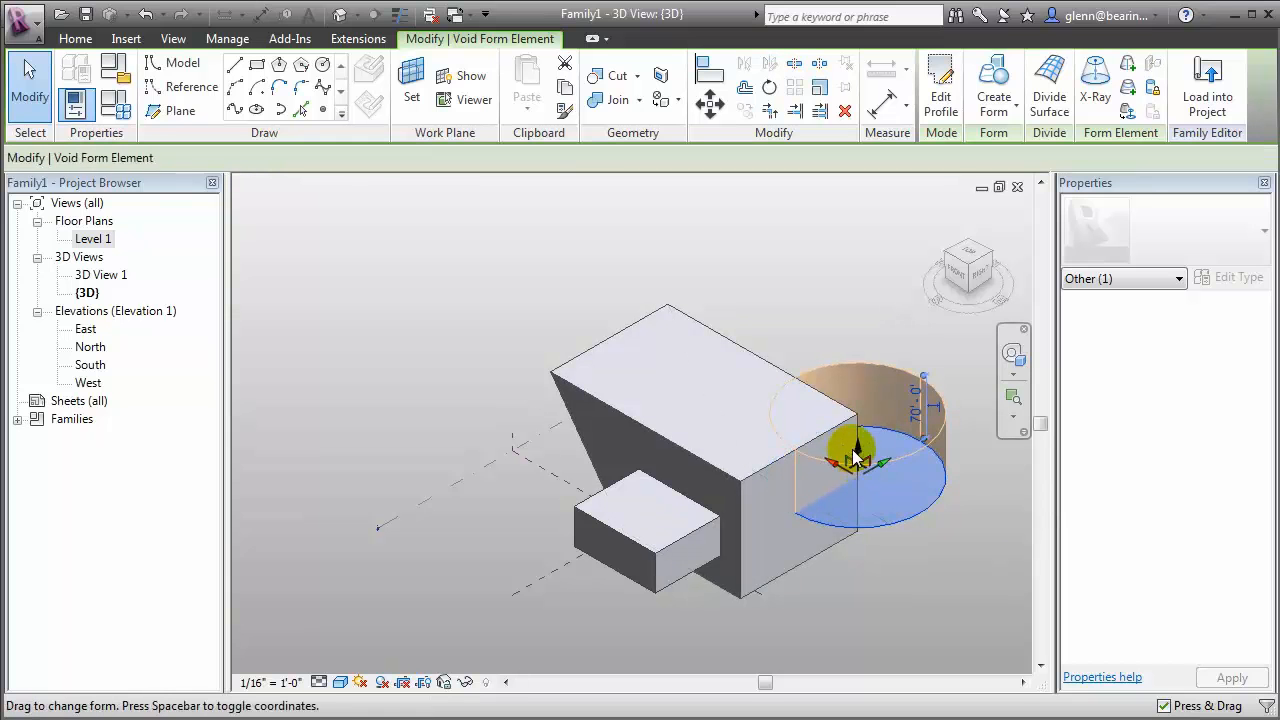
left_click_drag(858, 455, 858, 437)
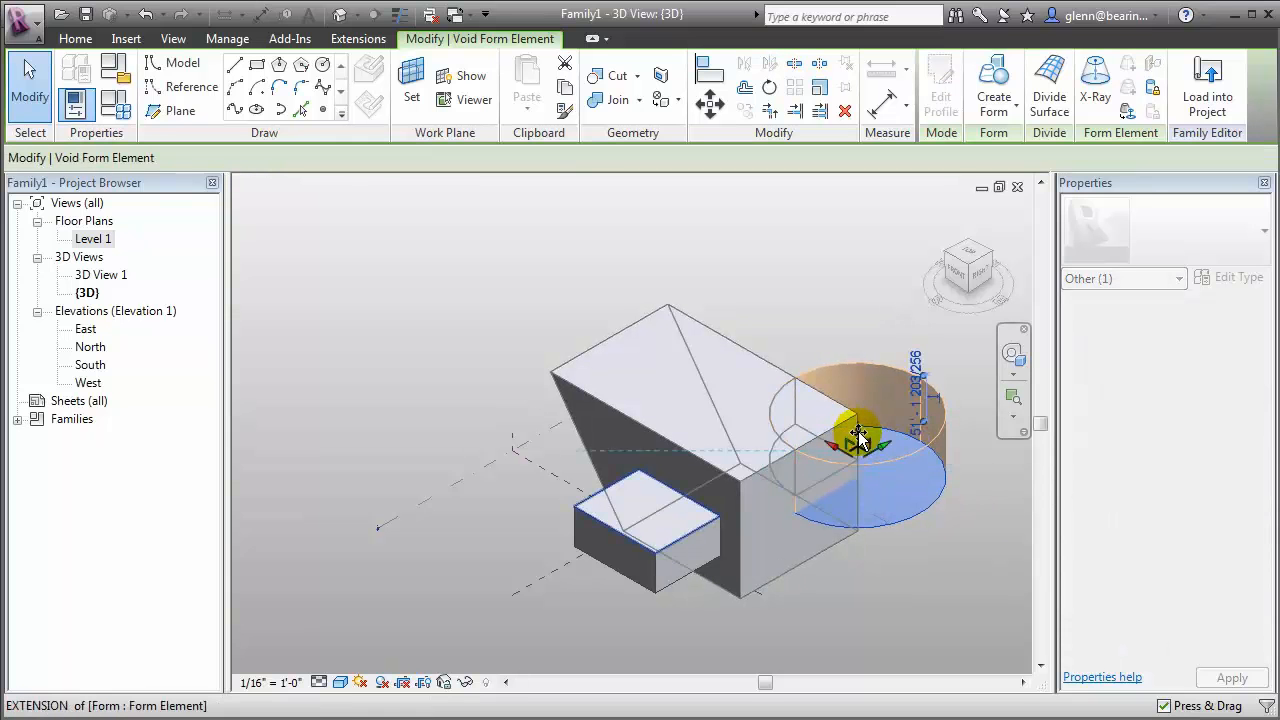
left_click(934, 539)
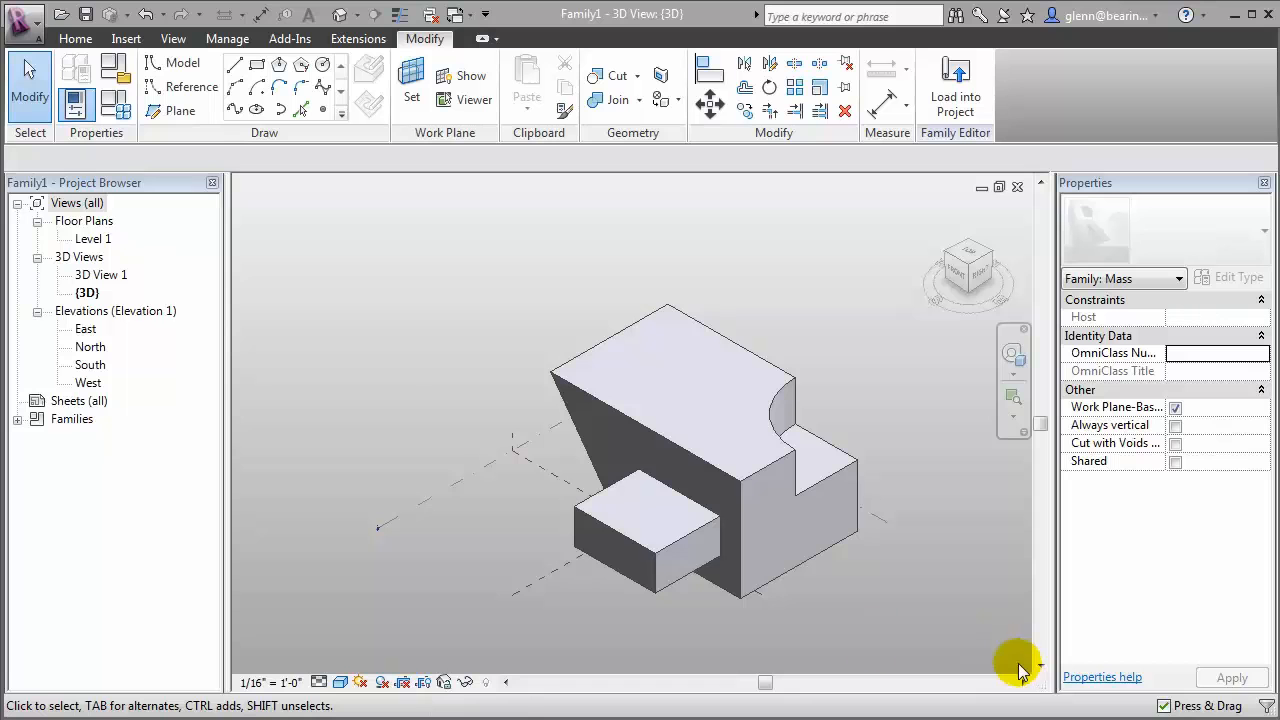
Save the mass as a family file named Conceptual Design A in the Lesson 3 folder
left_click(26, 26)
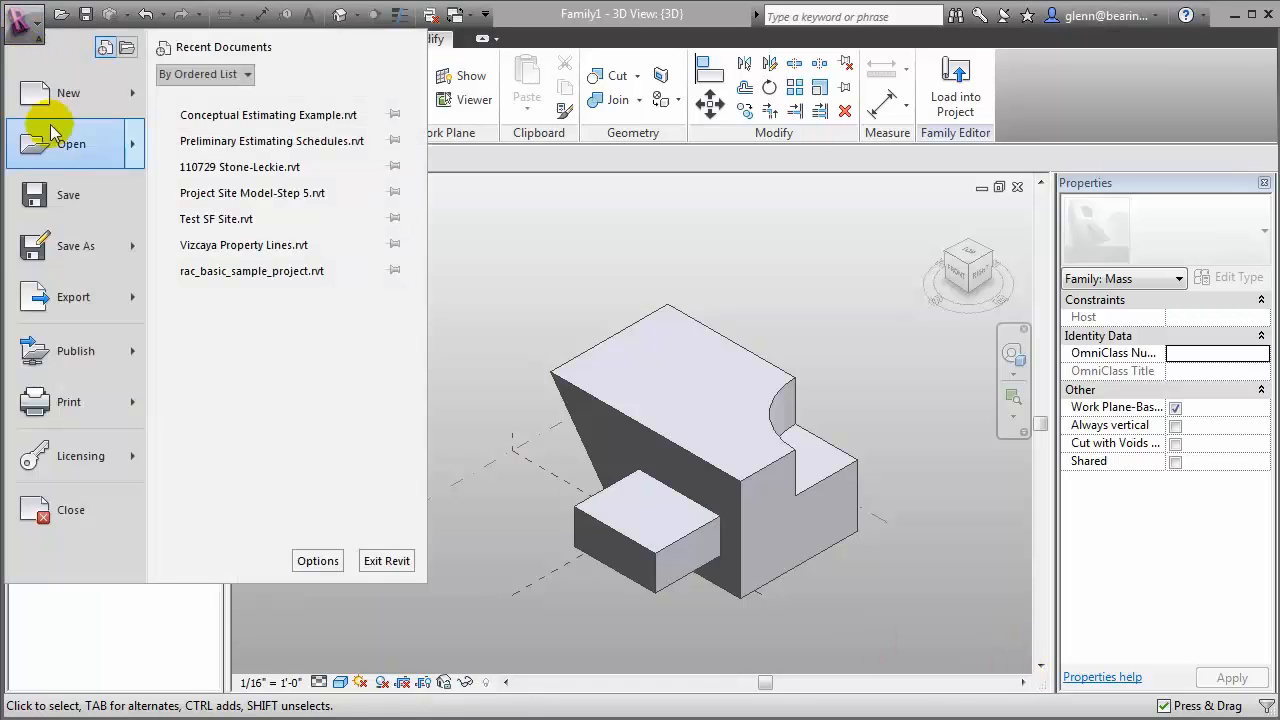
mouse_move(75, 245)
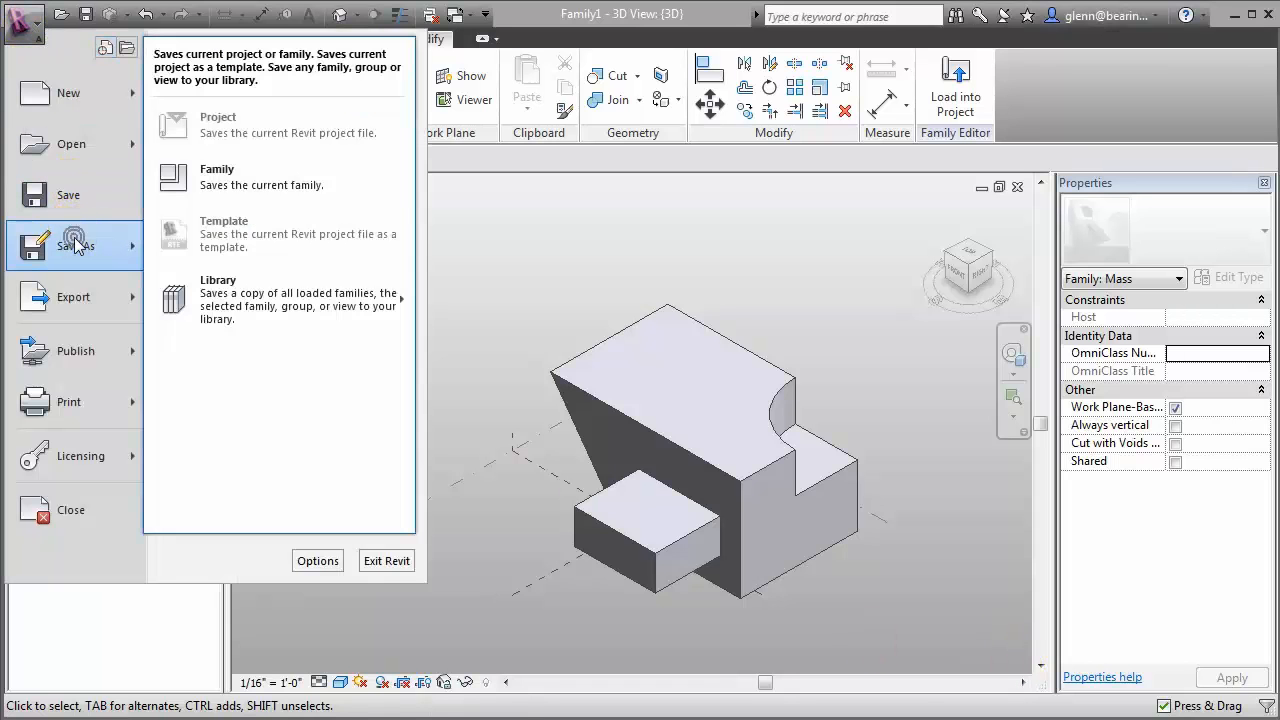
left_click(205, 168)
left_click(522, 347)
double_click(650, 573)
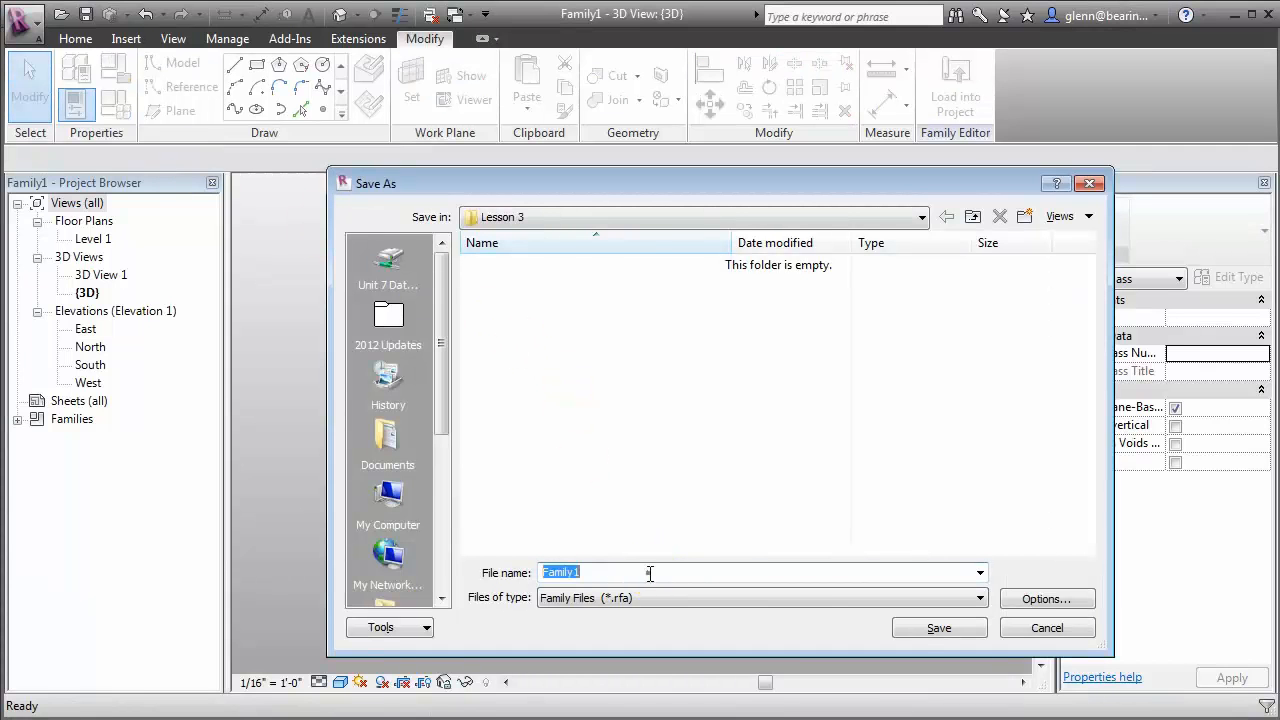
type("Conceptual Design A")
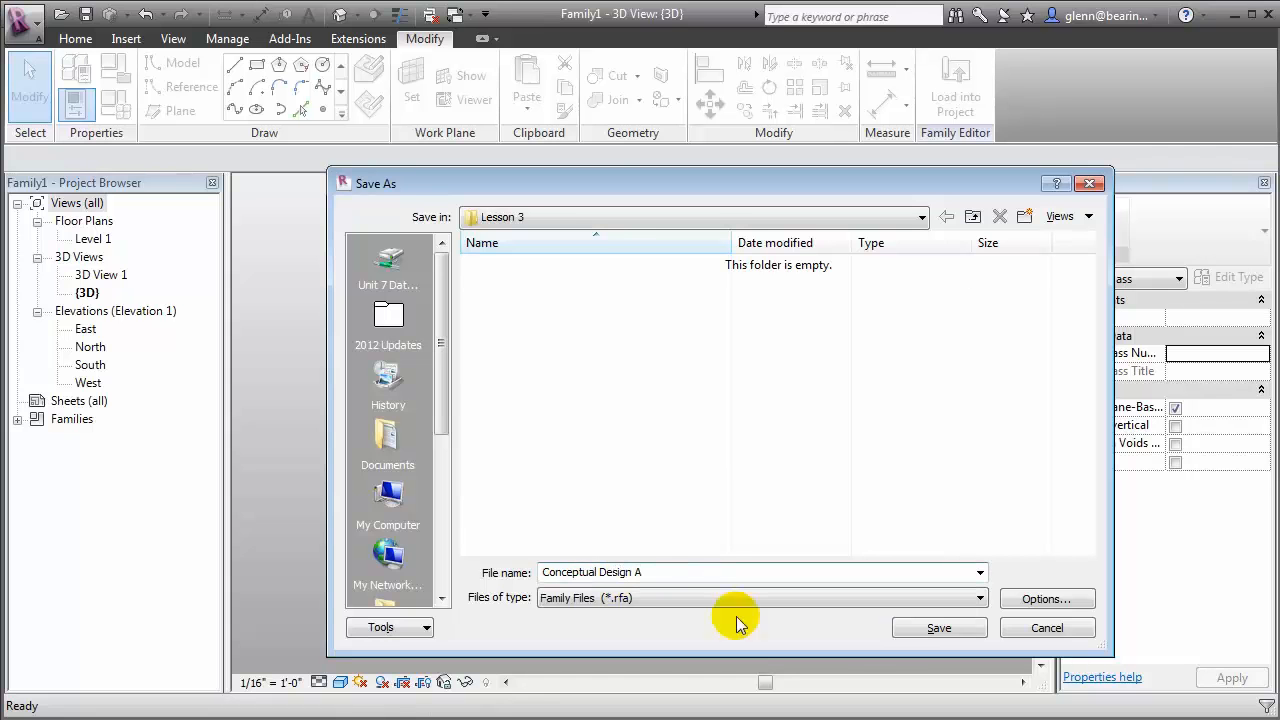
left_click(920, 630)
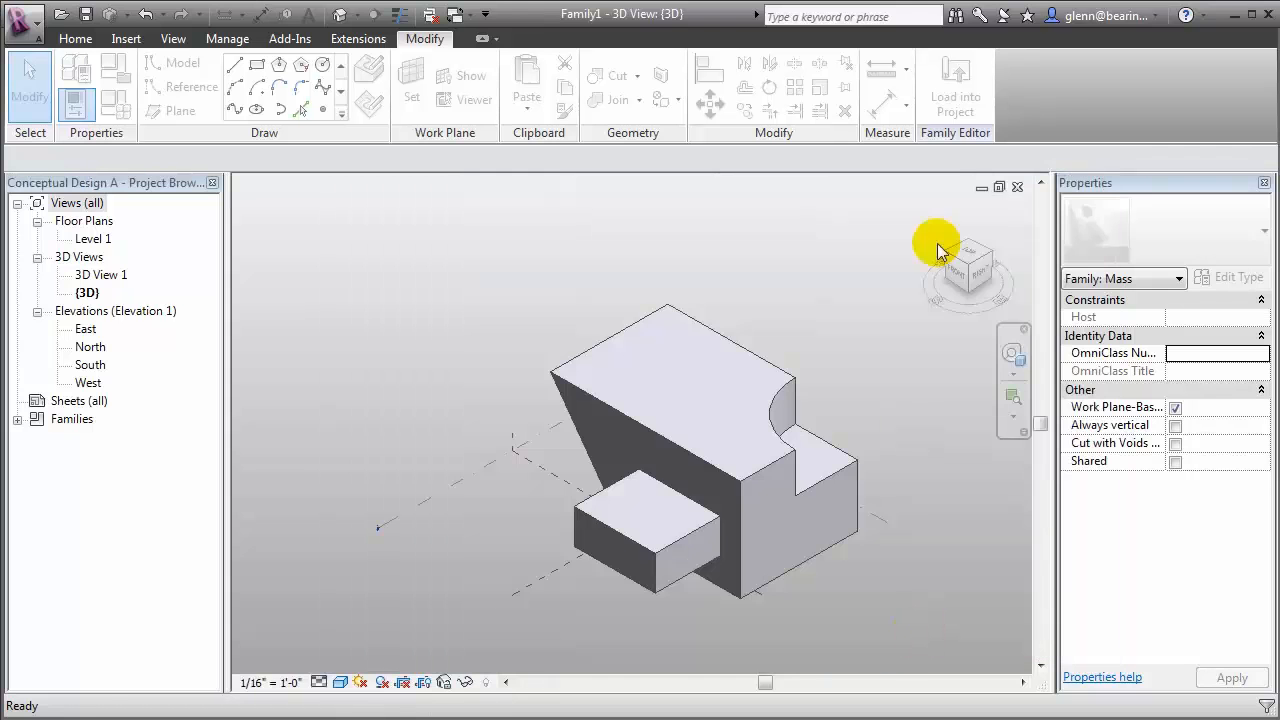
Load the family into the Conceptual Estimating Example project and make Design A (primary) the active design option
left_click(955, 100)
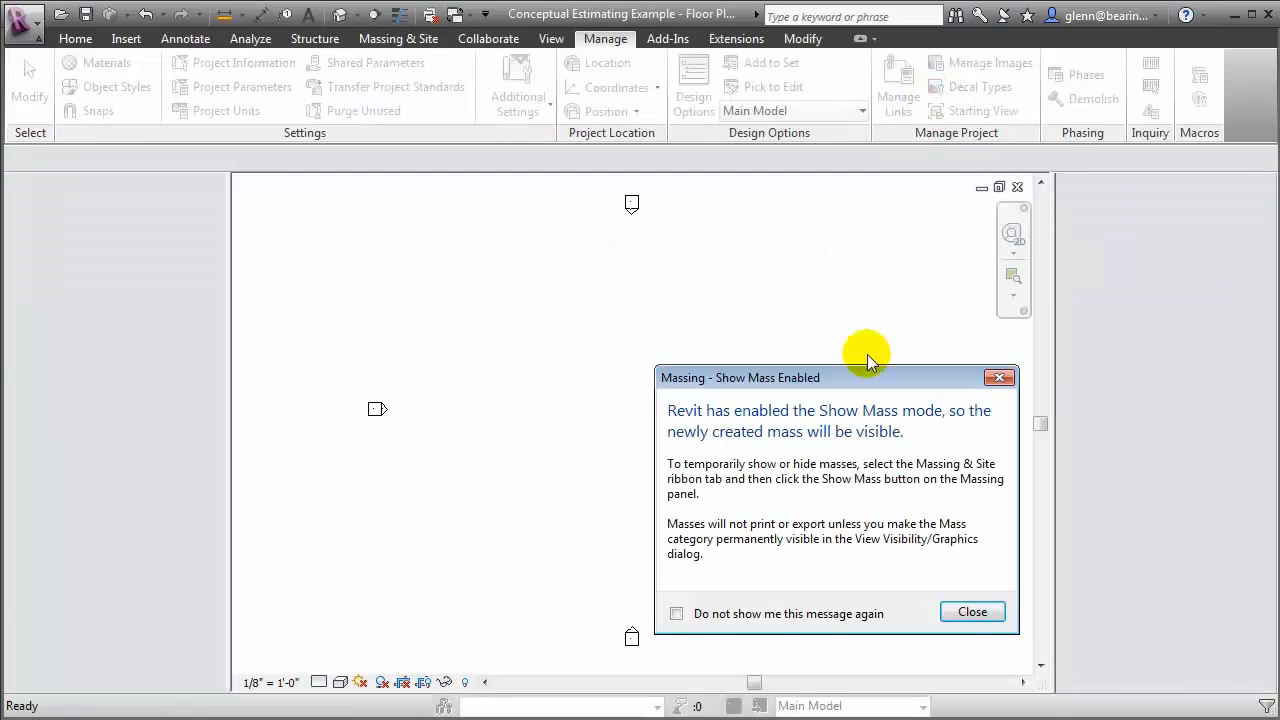
left_click(963, 609)
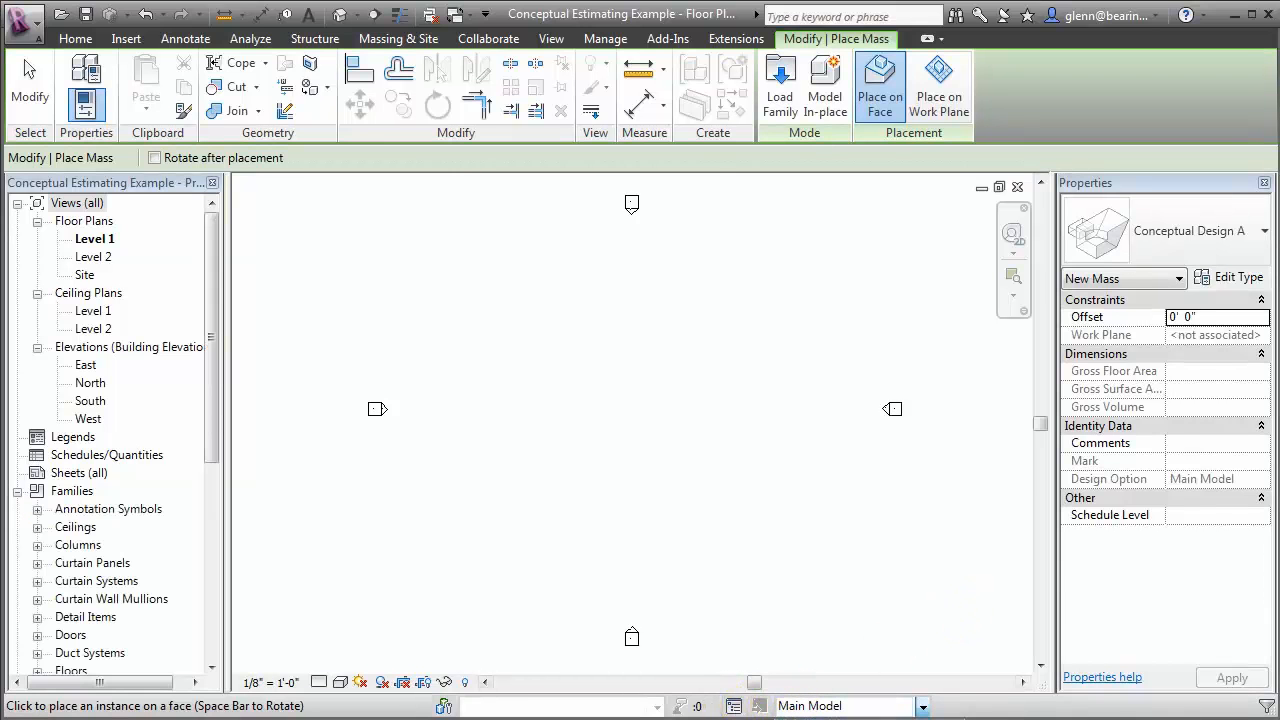
left_click(846, 718)
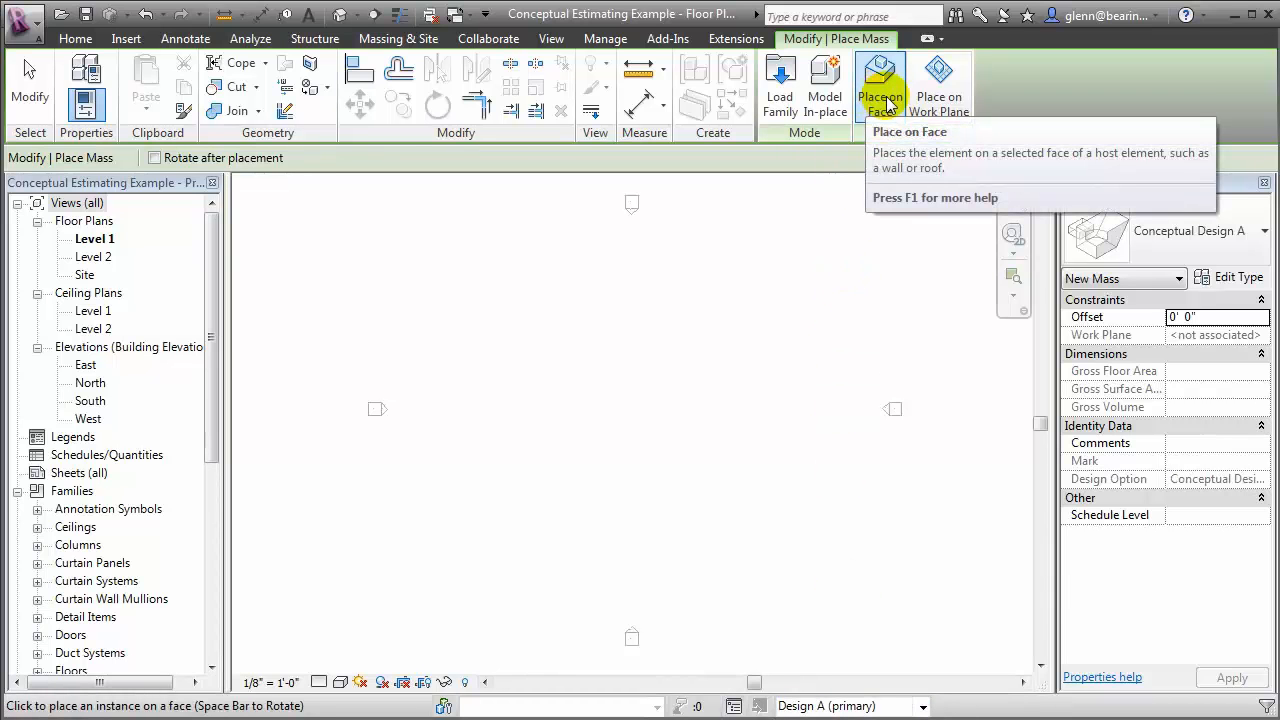
Place the Conceptual Design A mass on the Level 1 work plane and open the project's default 3D view
left_click(936, 92)
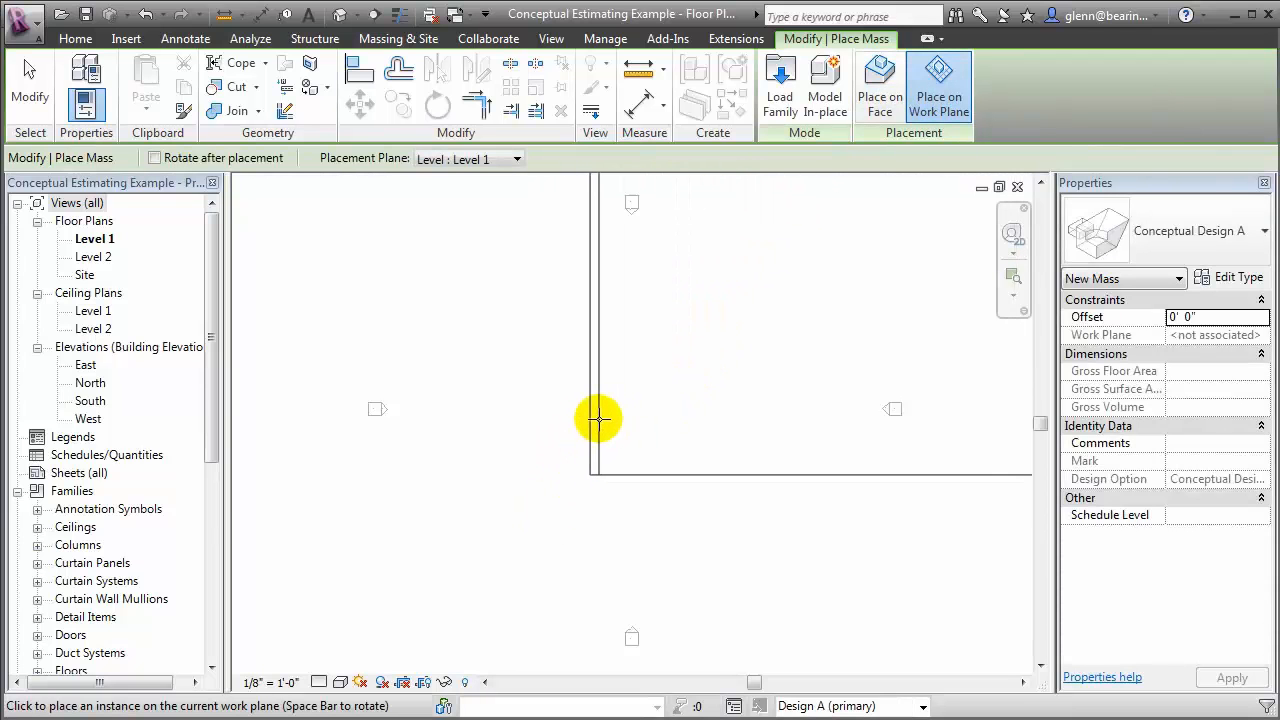
left_click(588, 434)
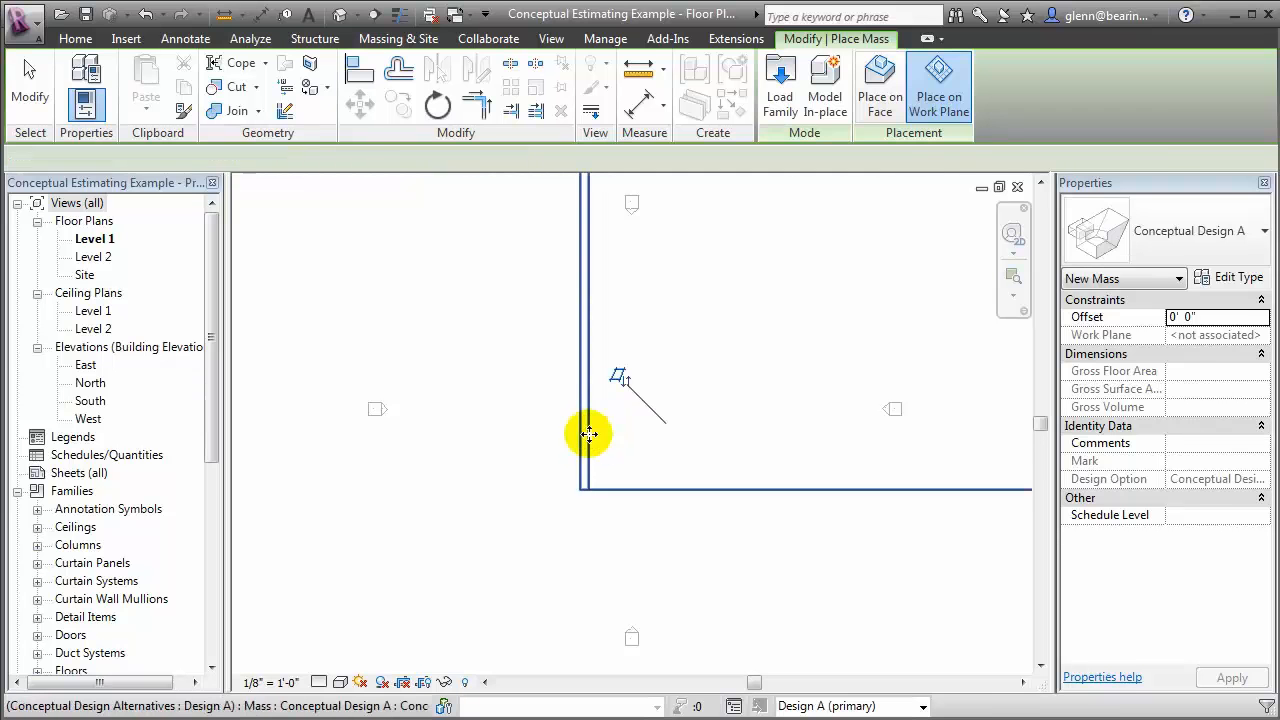
key("Escape")
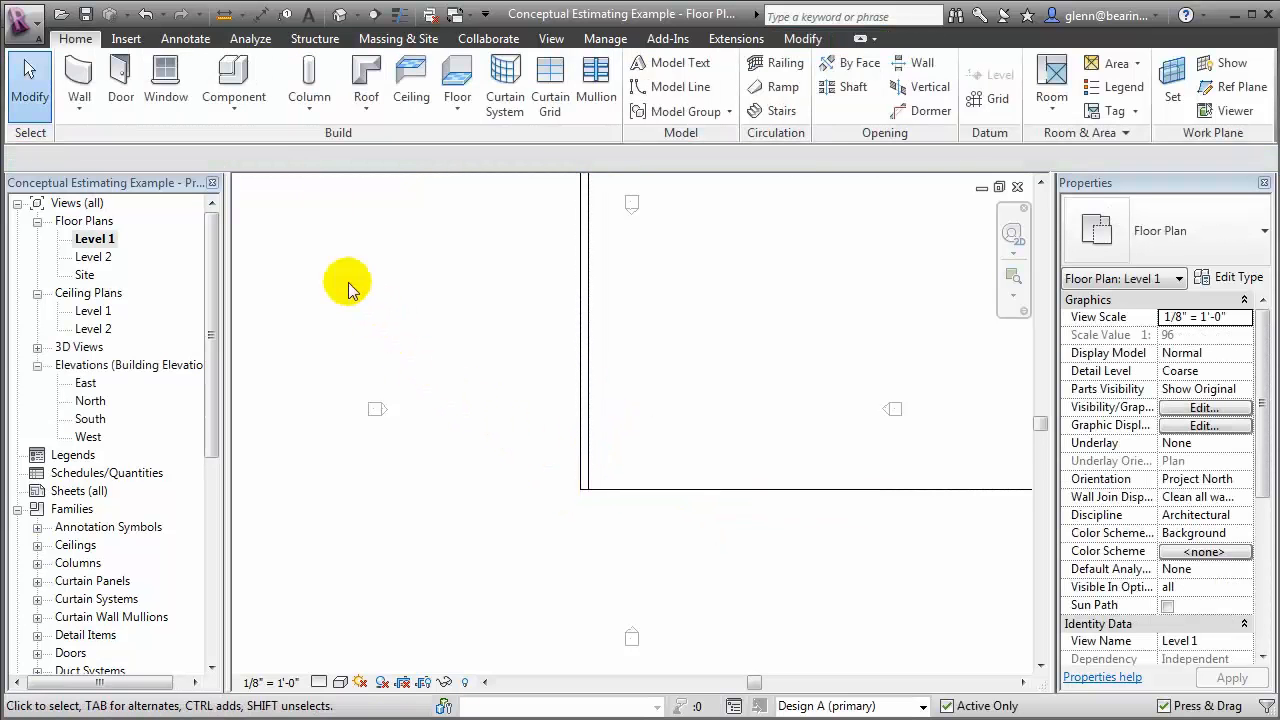
left_click(340, 14)
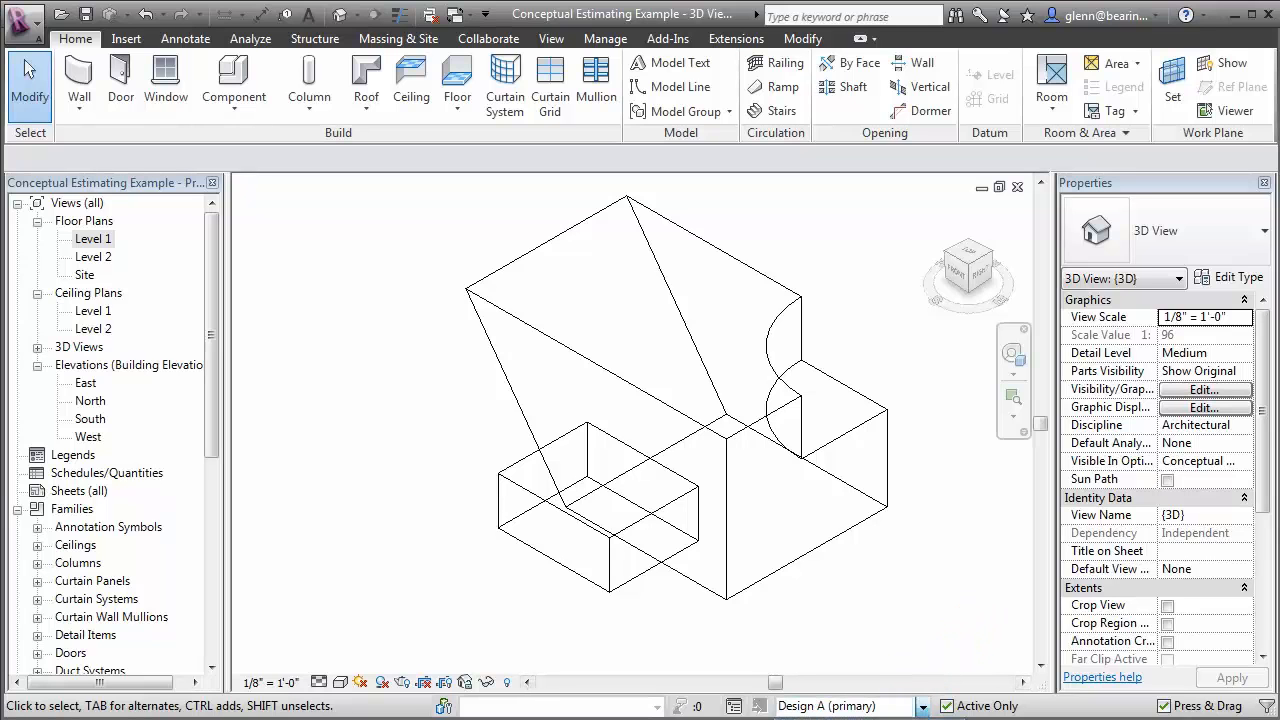
left_click(968, 625)
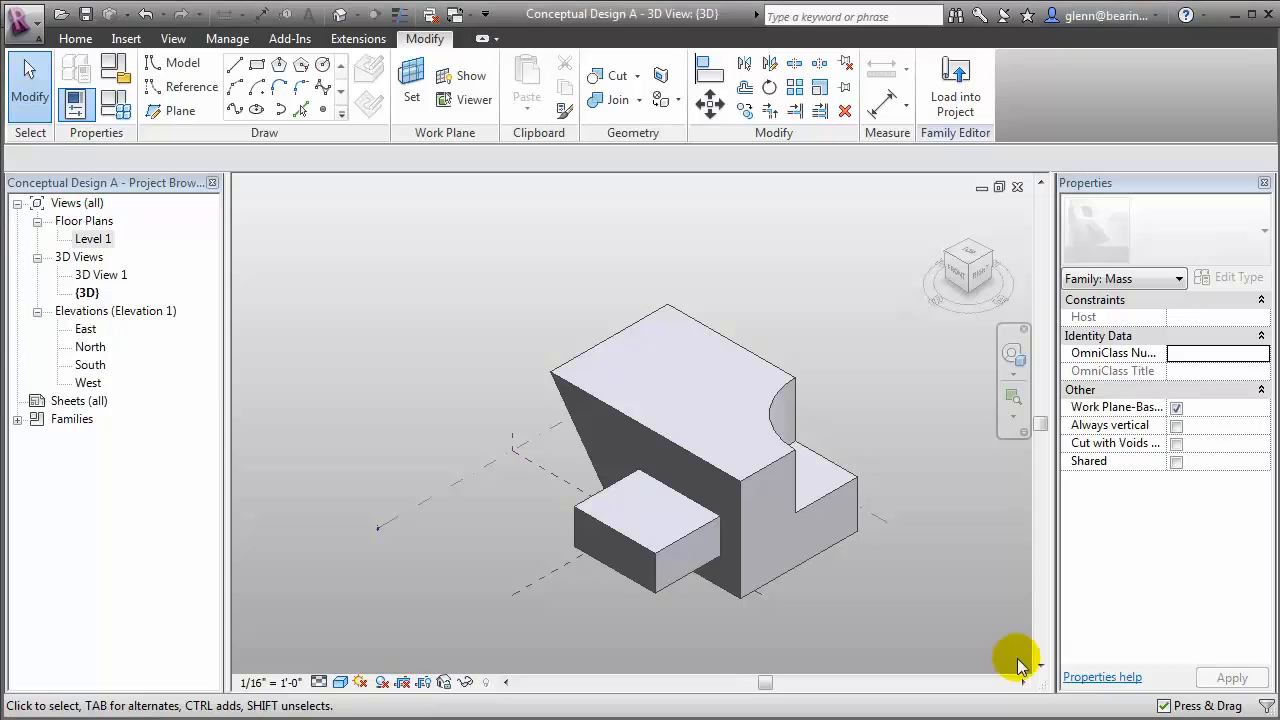
In the Level 1 plan of the mass family, draw a vertical reference plane about 147' left of the vertical center plane
double_click(103, 241)
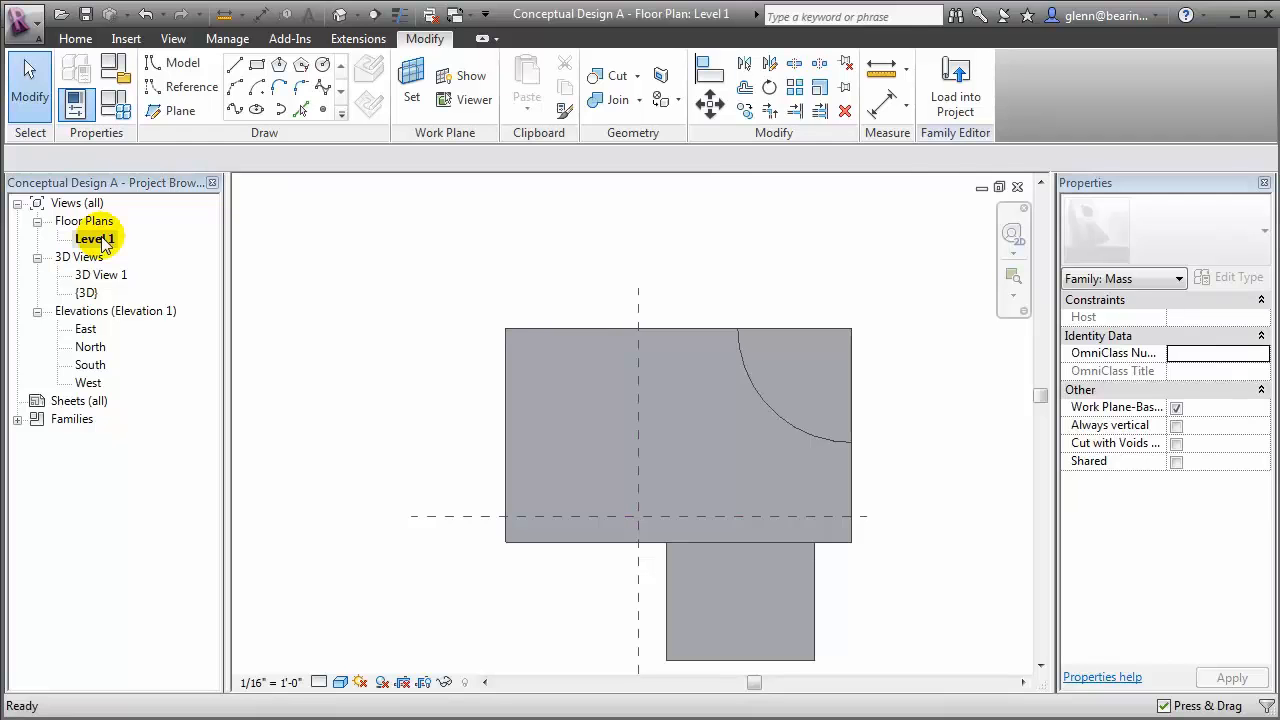
left_click(170, 115)
left_click(429, 263)
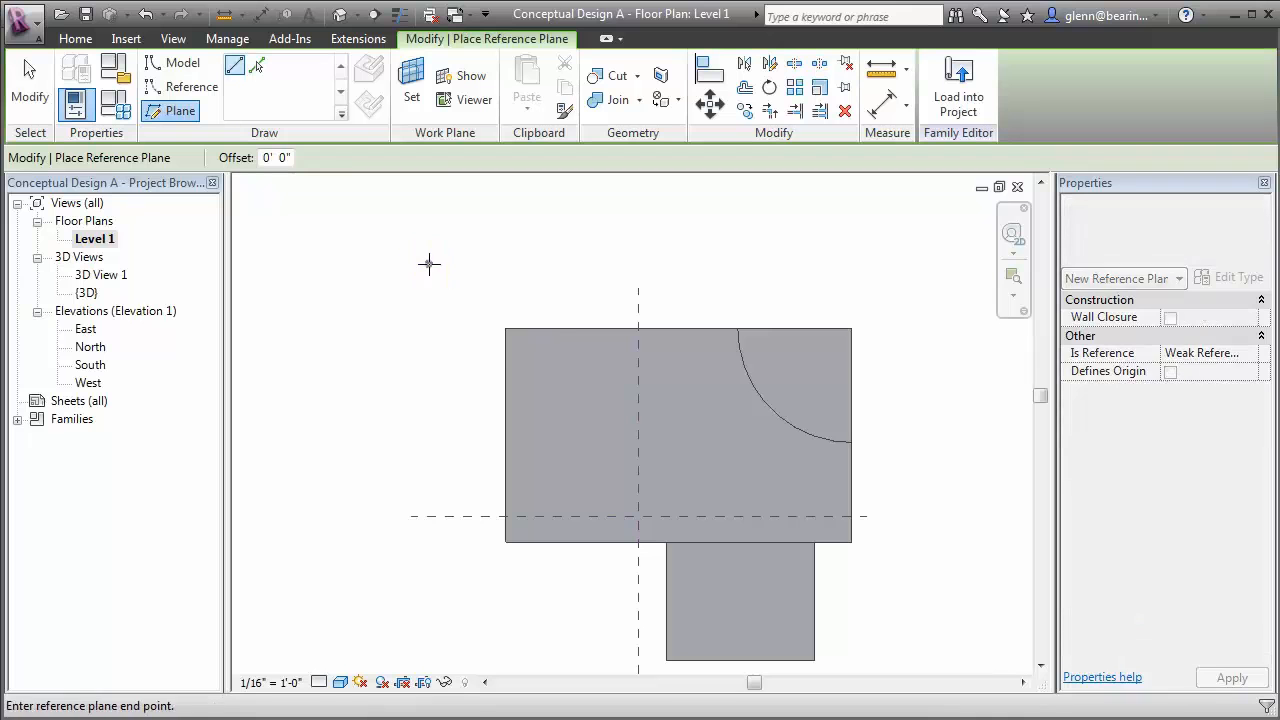
left_click(432, 633)
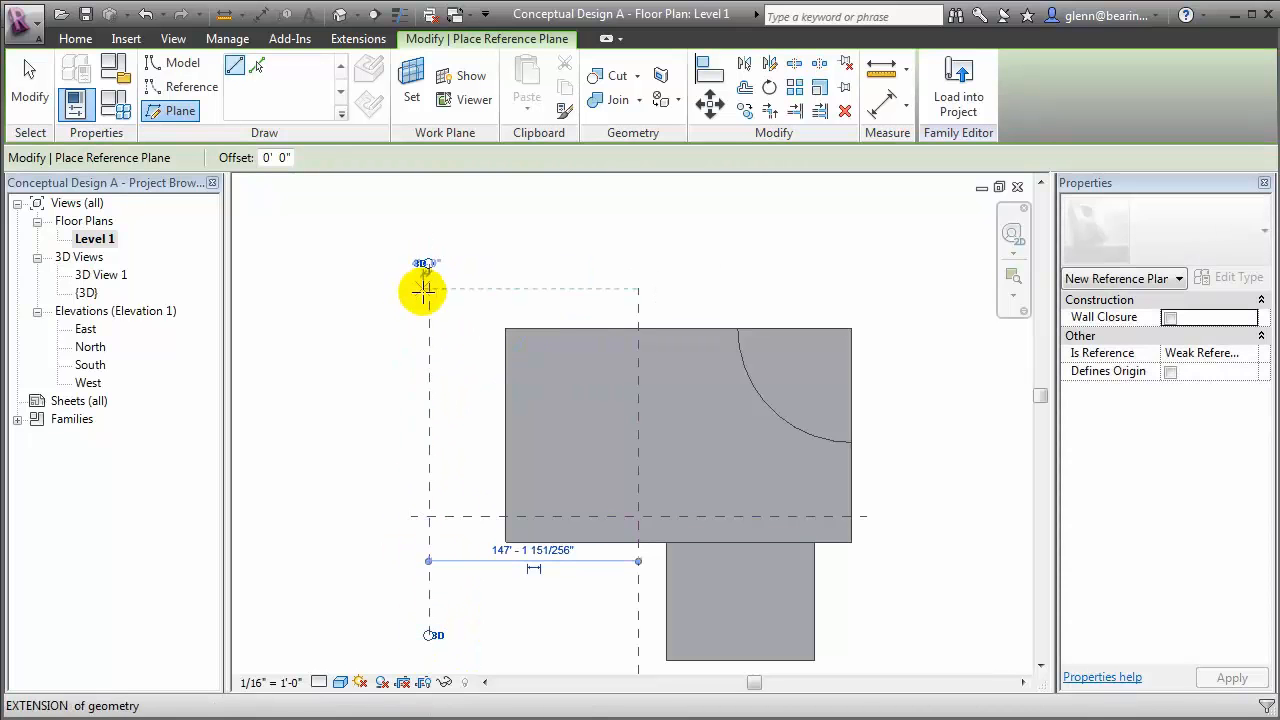
Draw a horizontal reference plane about 28' above the mass's upper edge, extending past both sides of the mass
left_click(387, 290)
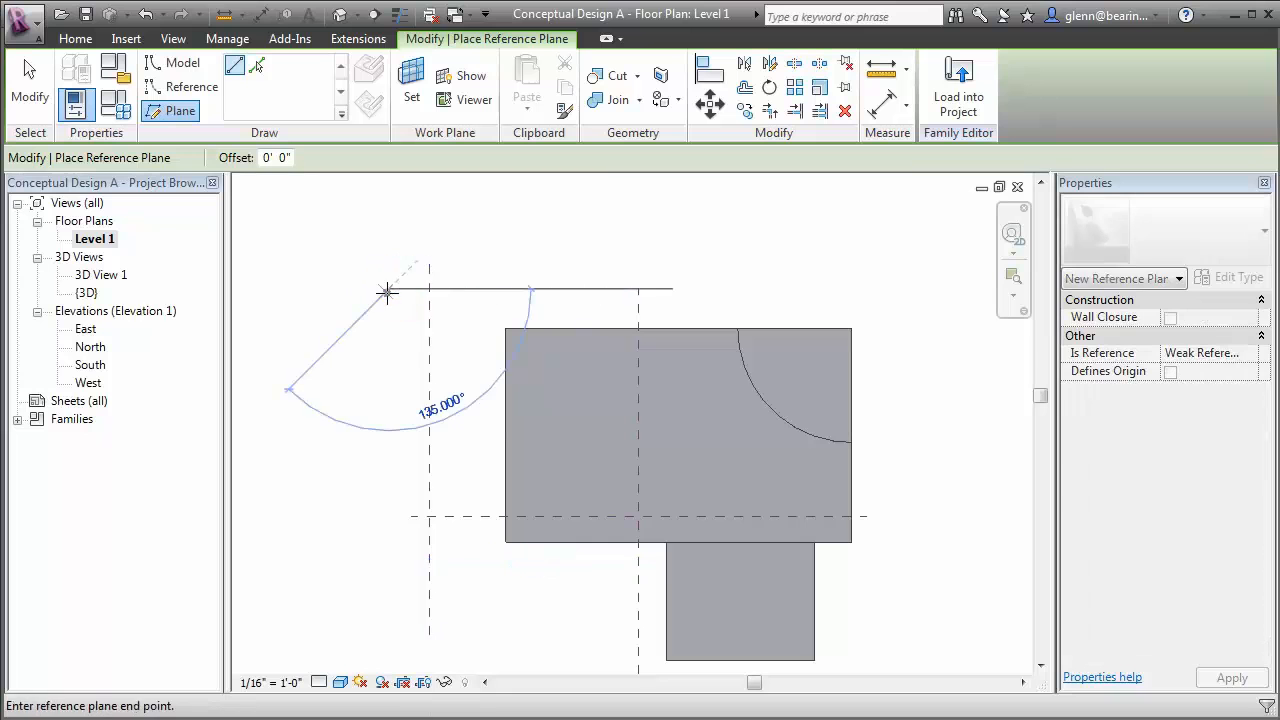
left_click(888, 288)
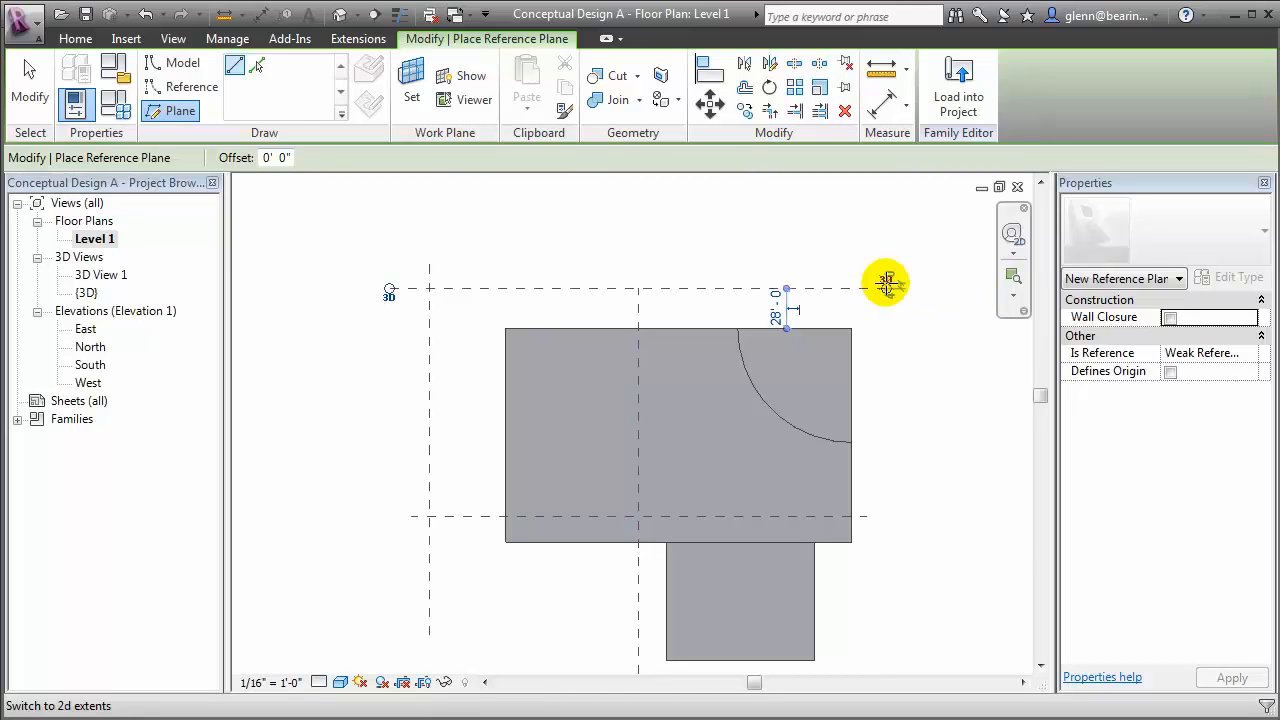
left_click(886, 287)
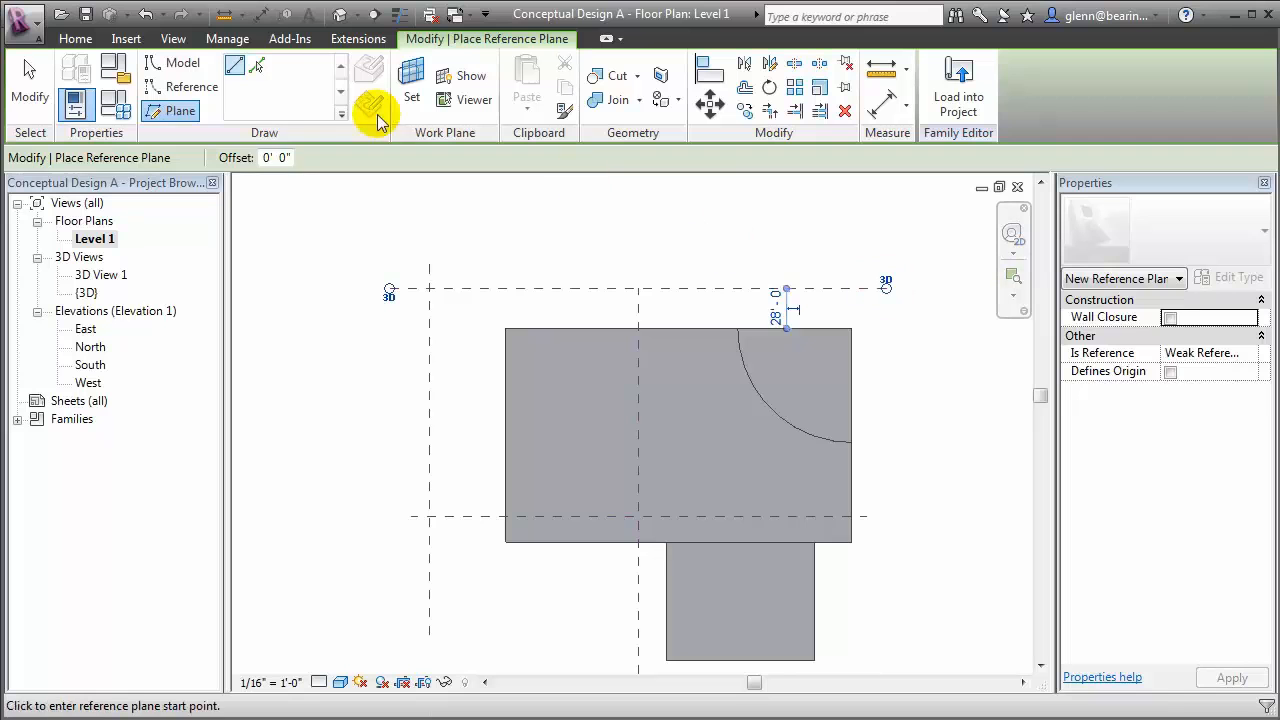
key("Escape")
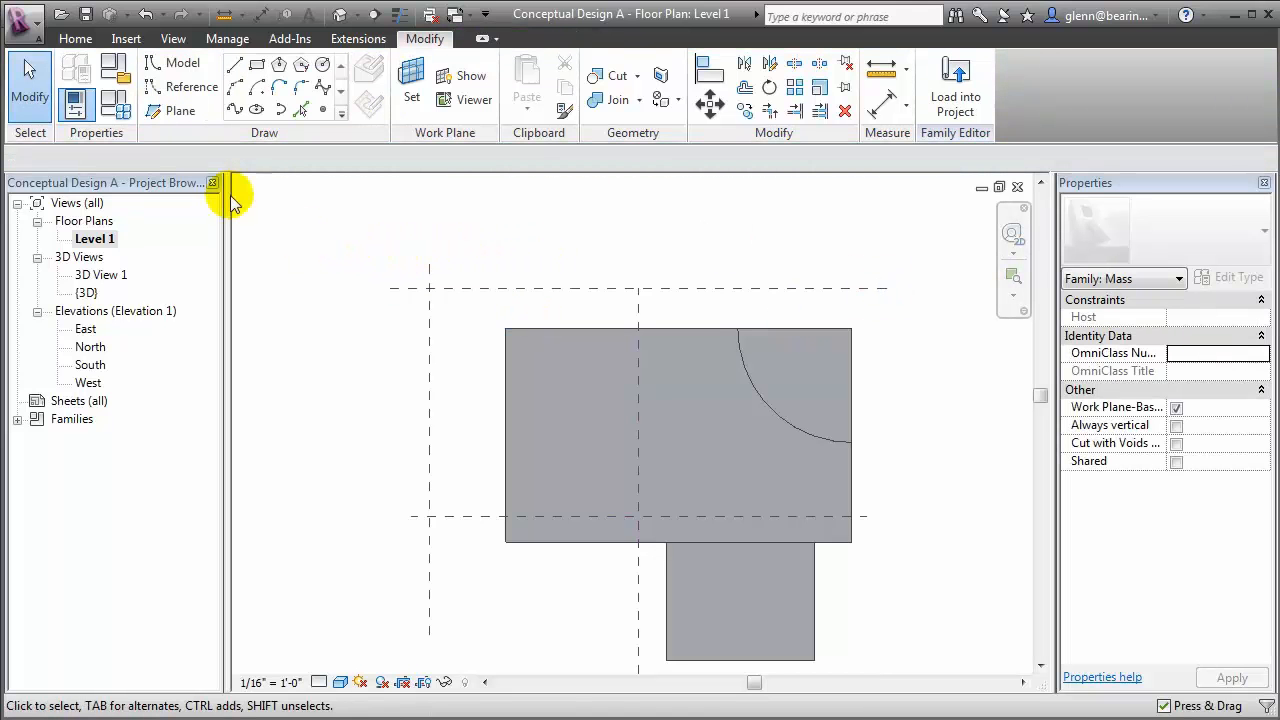
Place an aligned dimension between the vertical center plane and the new vertical reference plane left of the mass
left_click(84, 44)
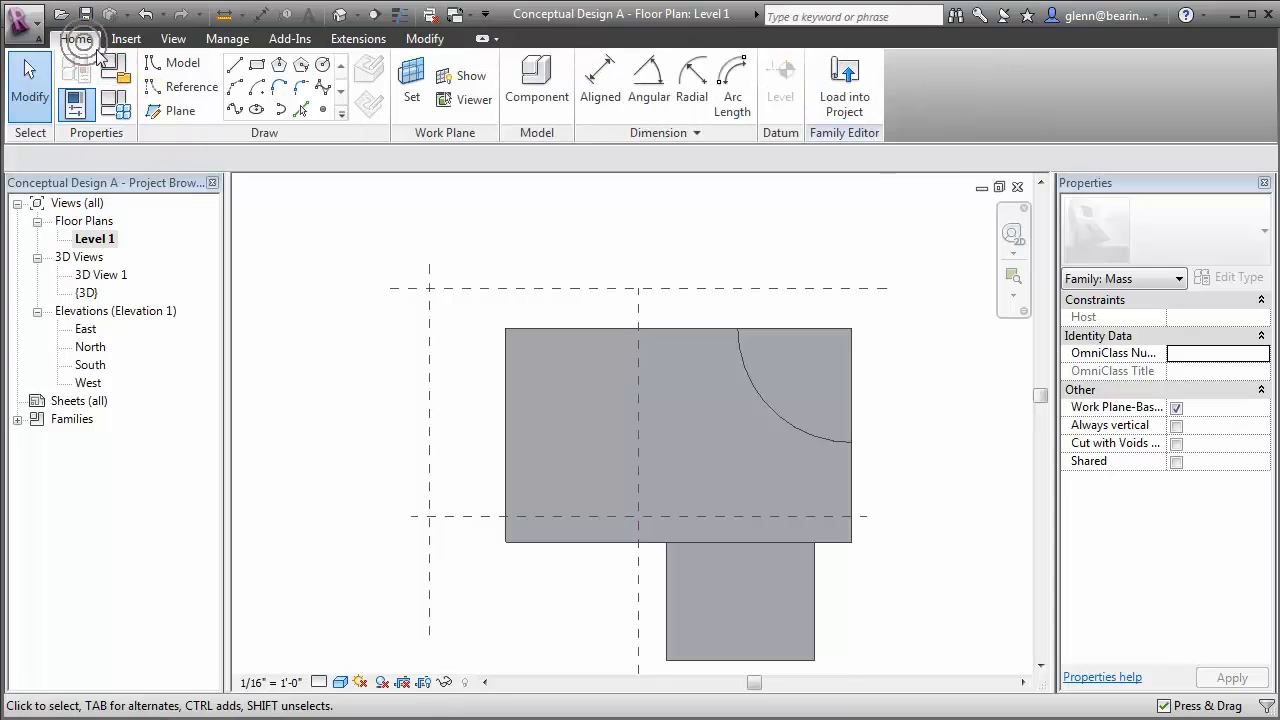
left_click(594, 94)
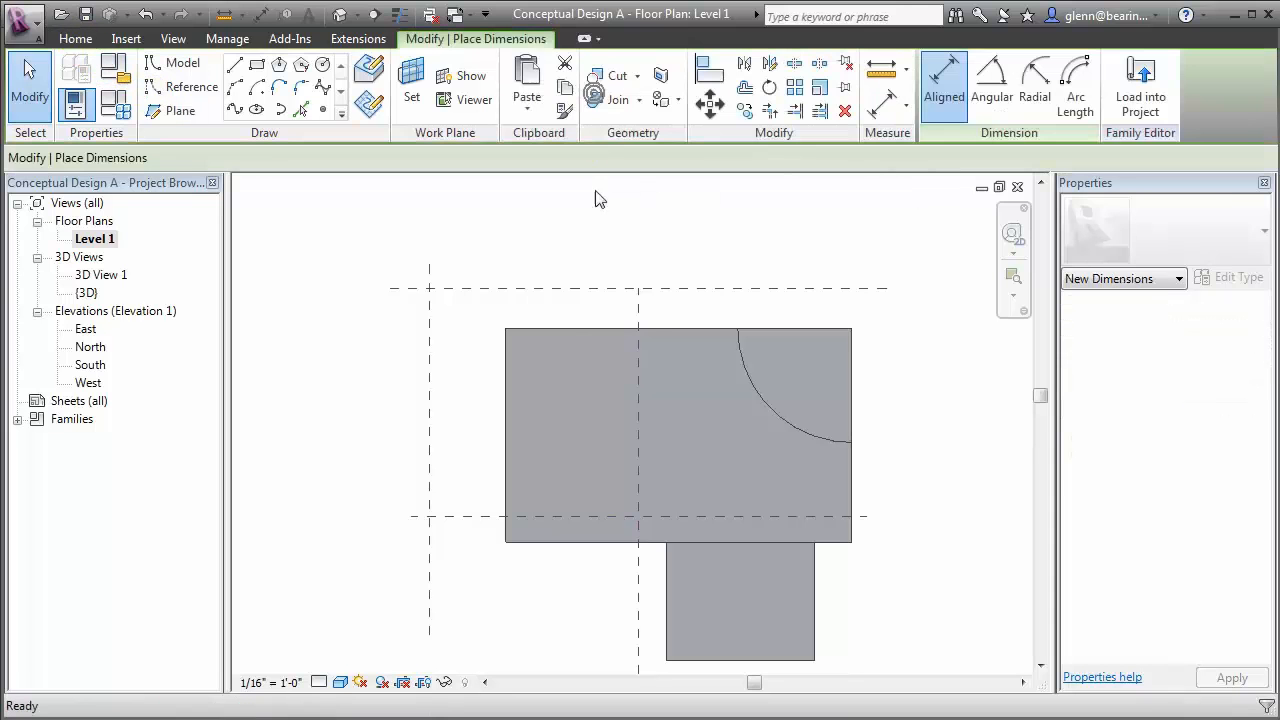
left_click(633, 313)
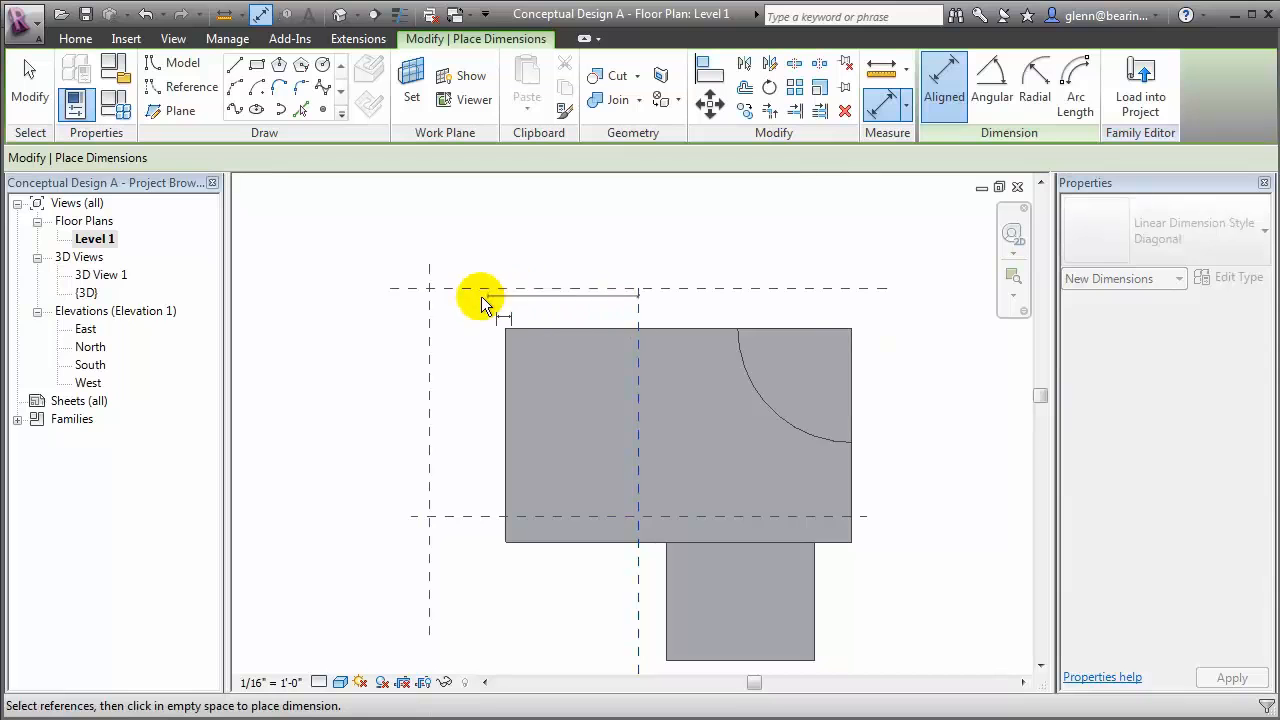
left_click(432, 302)
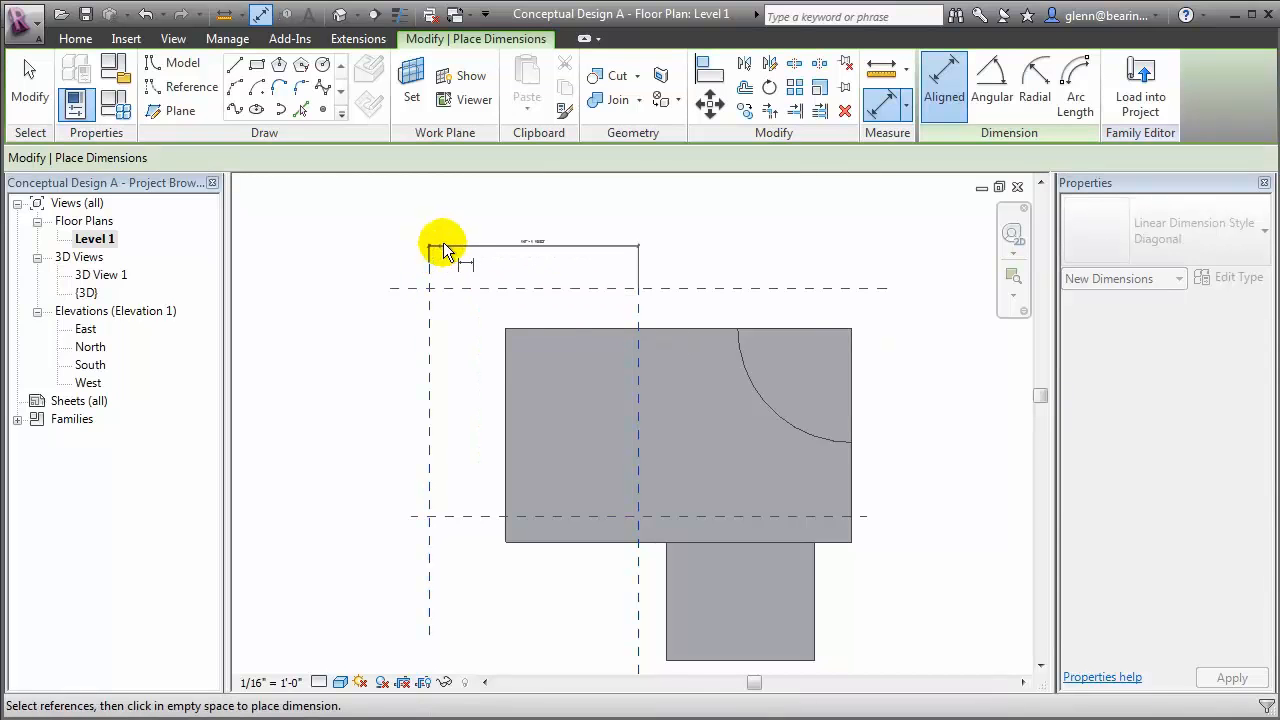
left_click(444, 238)
left_click(33, 78)
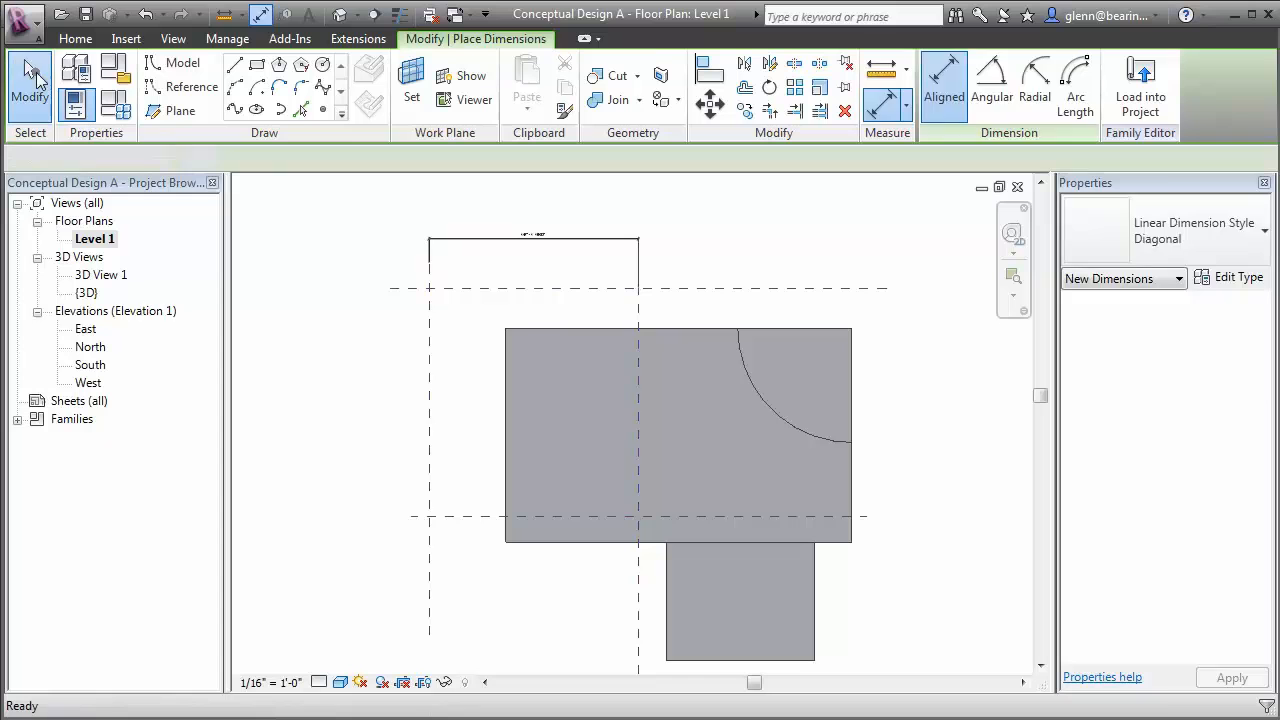
Label the horizontal dimension above the mass with a new instance parameter named Building Overhang
left_click(460, 246)
left_click(513, 160)
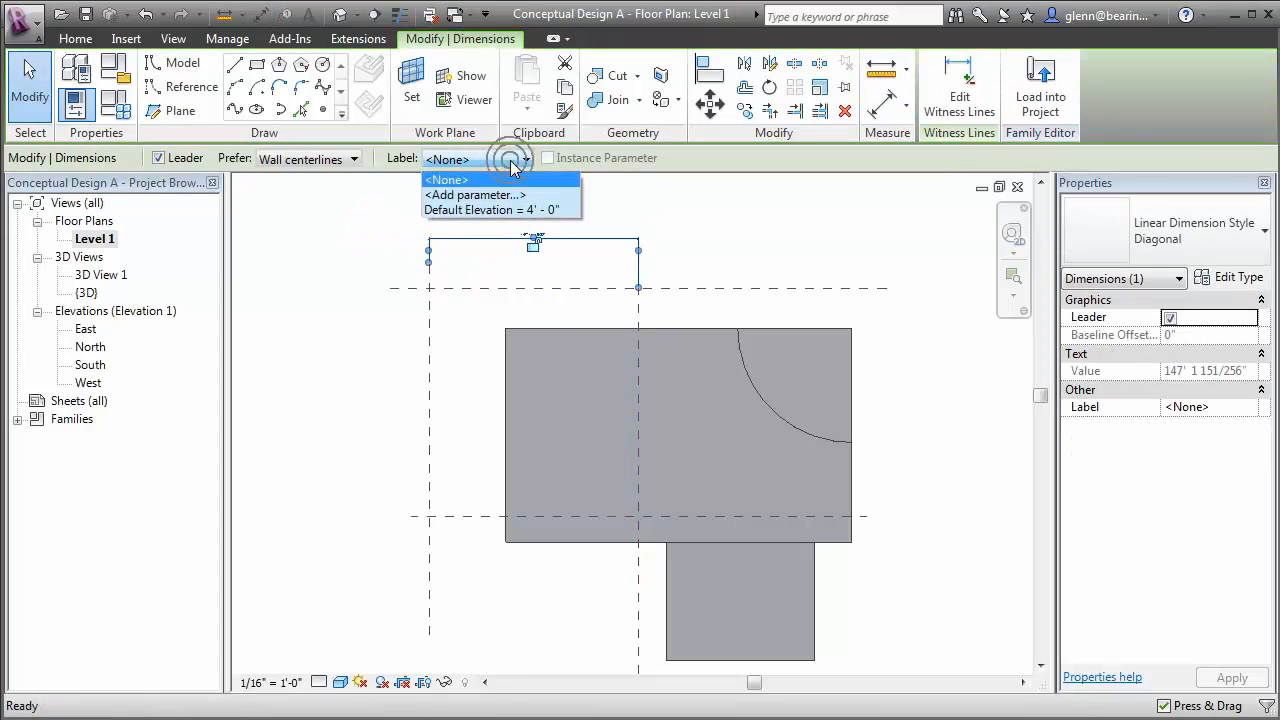
left_click(512, 196)
type("Building Overhang")
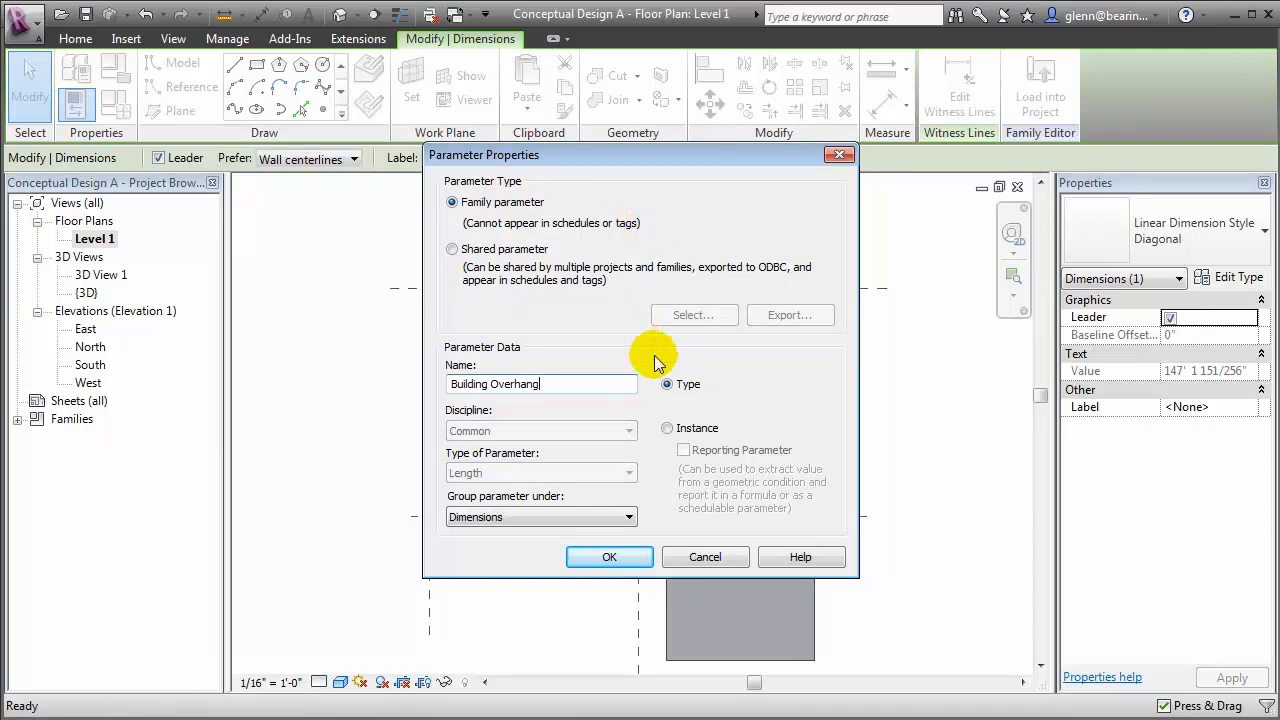
left_click(667, 429)
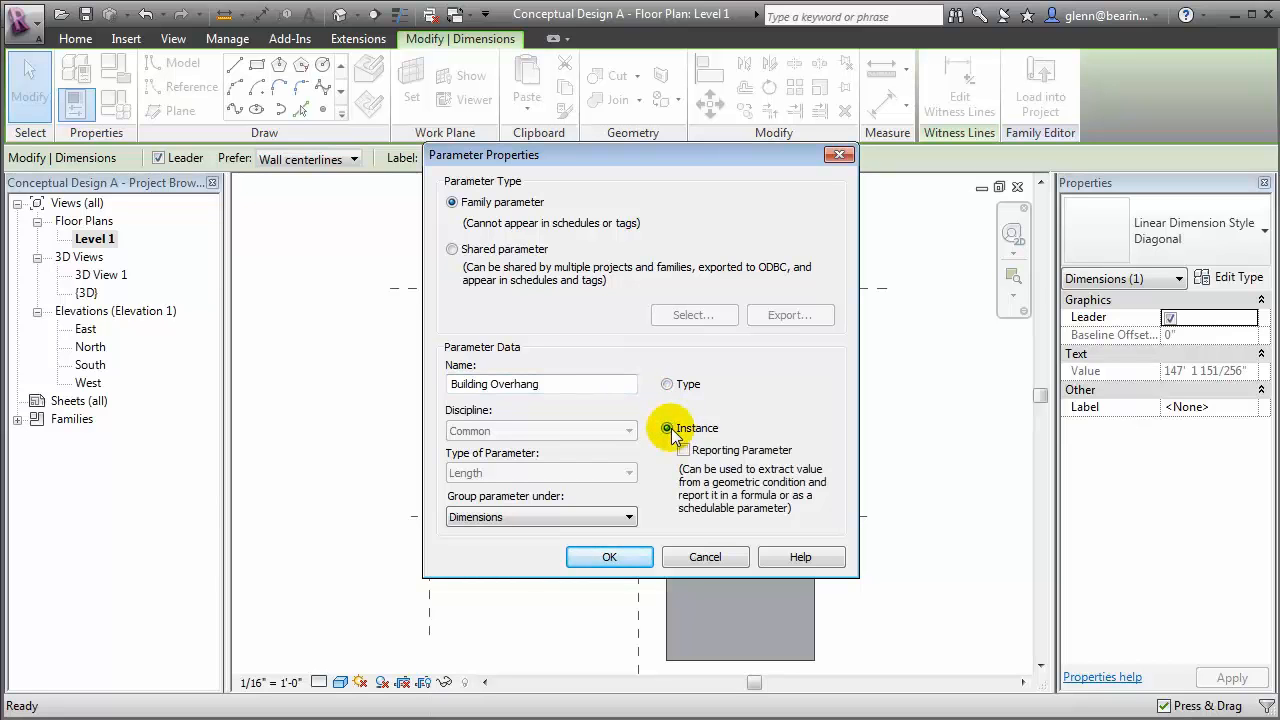
left_click(616, 557)
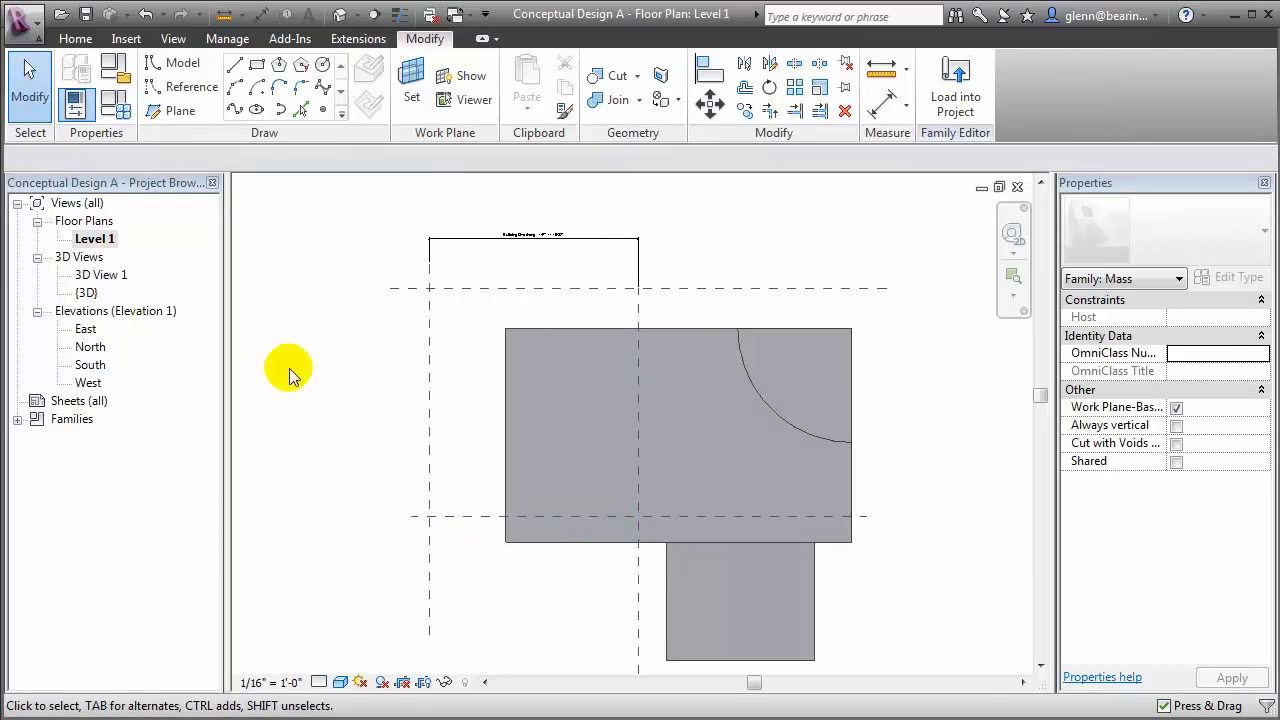
Place an aligned dimension between the horizontal center plane and the new horizontal reference plane above the mass
left_click(80, 40)
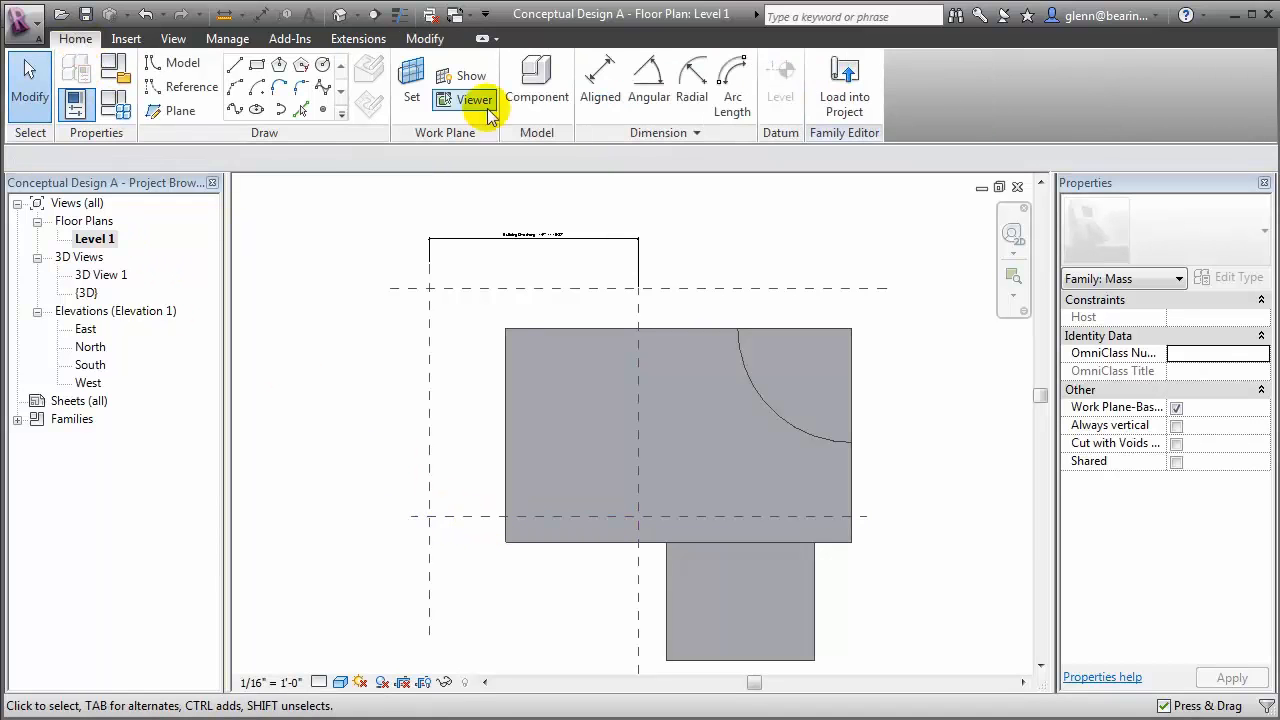
left_click(600, 85)
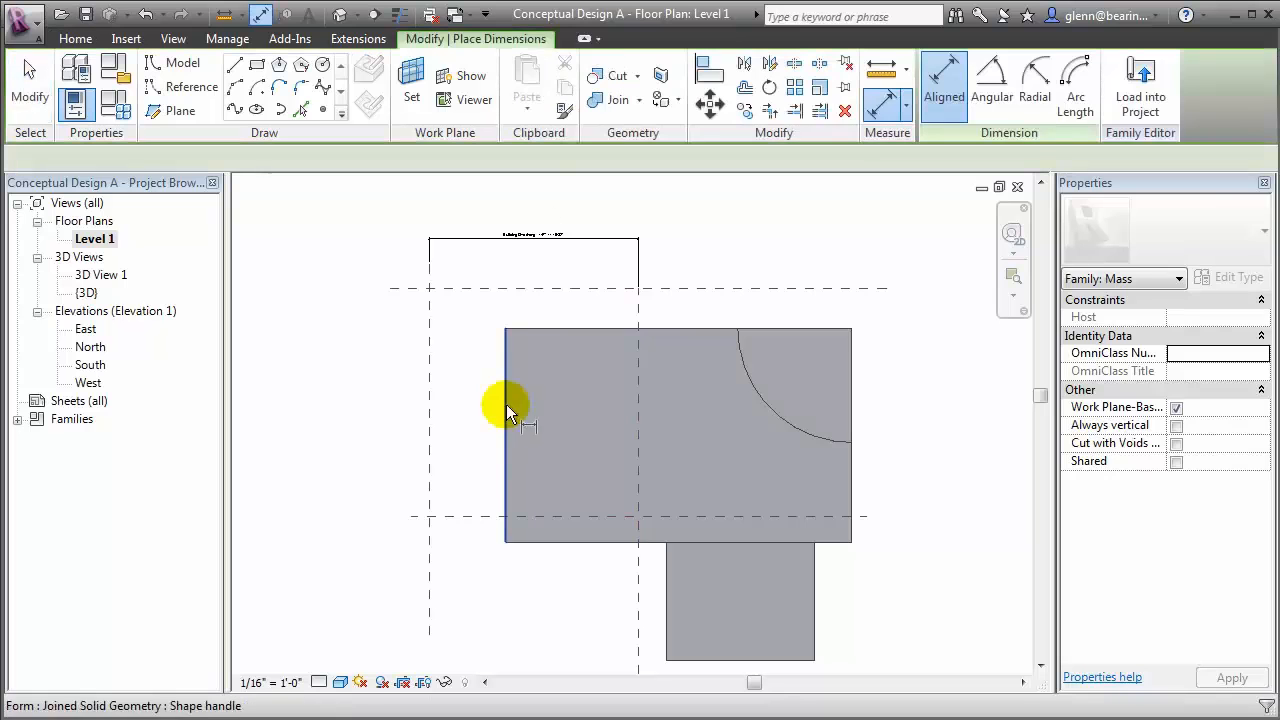
left_click(462, 516)
left_click(472, 289)
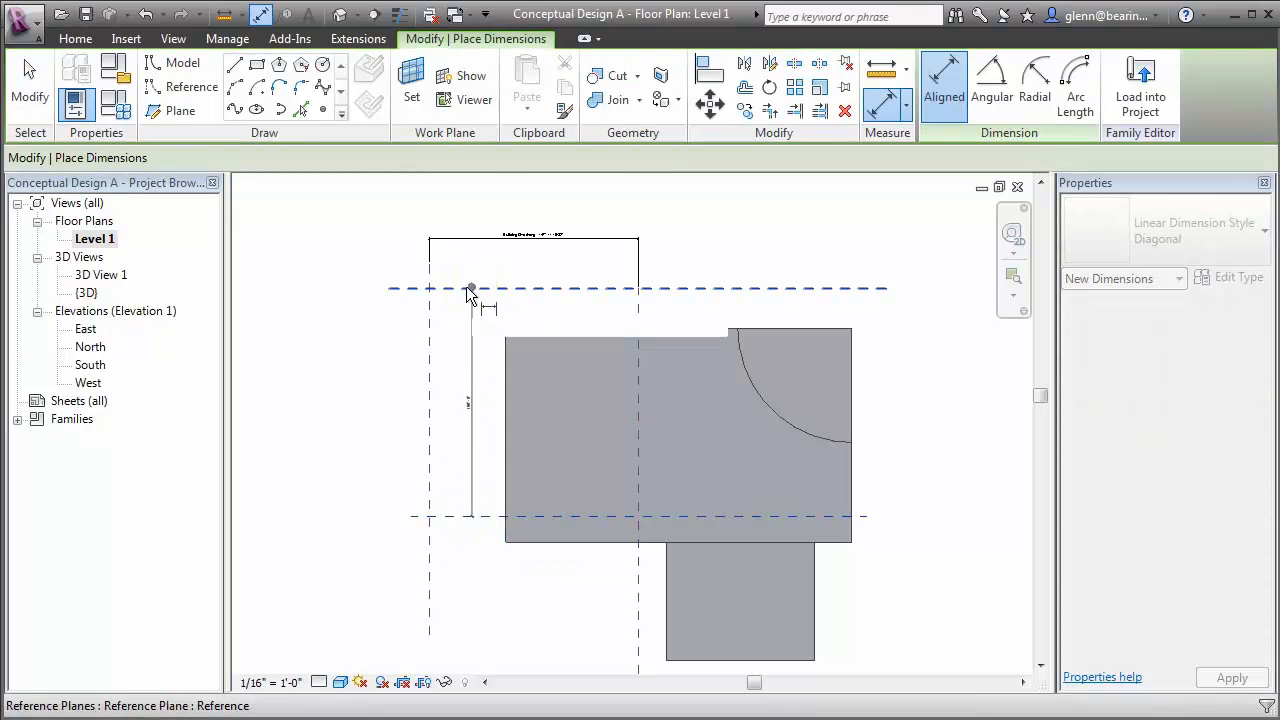
left_click(380, 328)
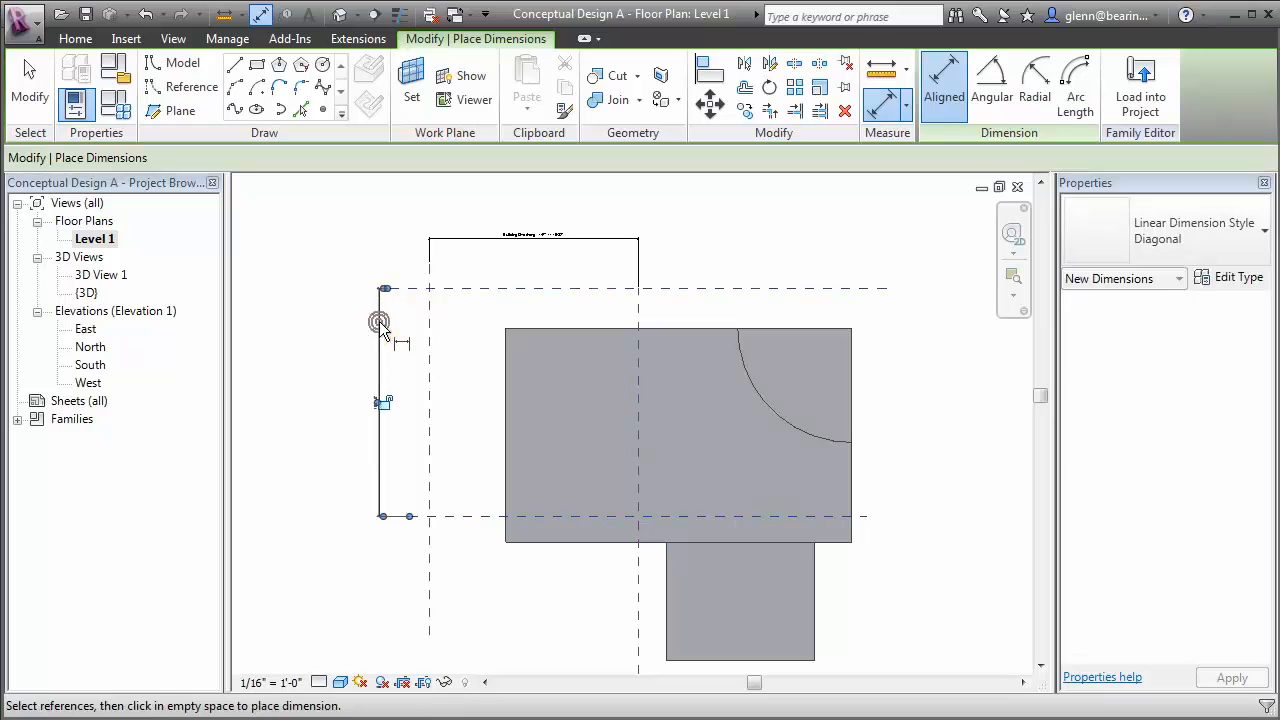
left_click(30, 90)
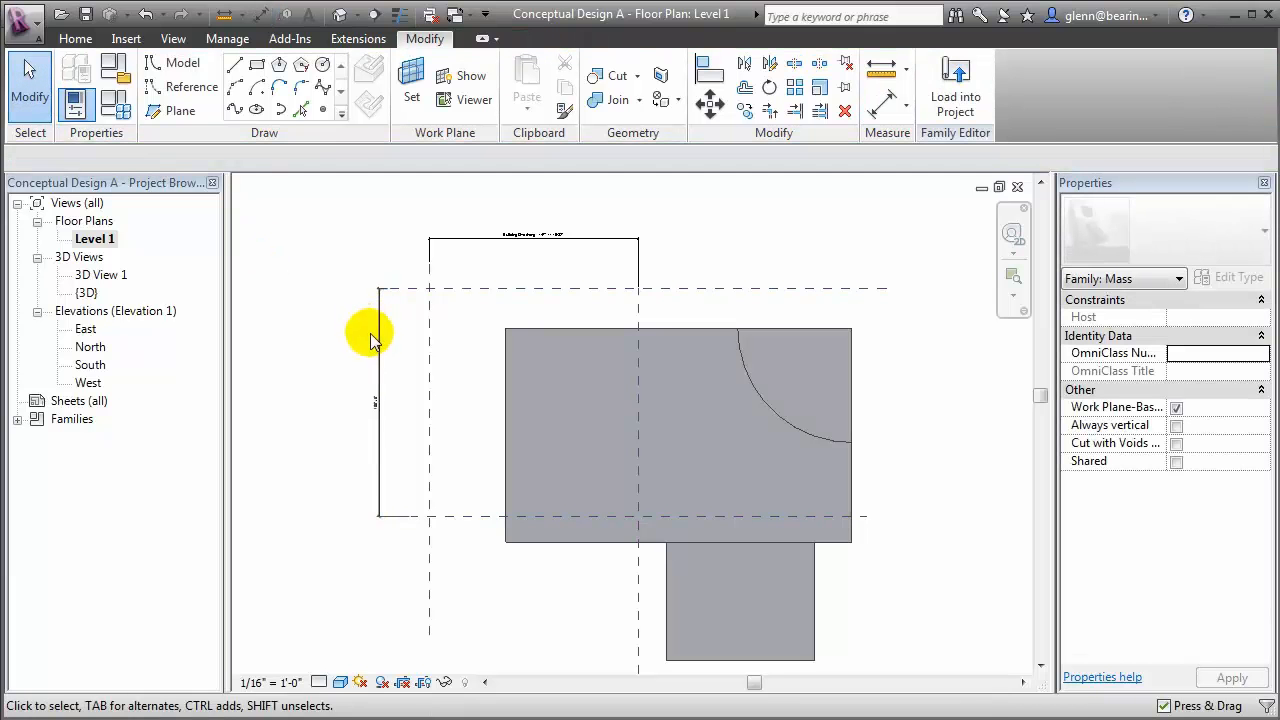
Label the vertical dimension beside the mass with a new instance parameter named Building Depth
left_click(378, 338)
left_click(524, 158)
left_click(520, 191)
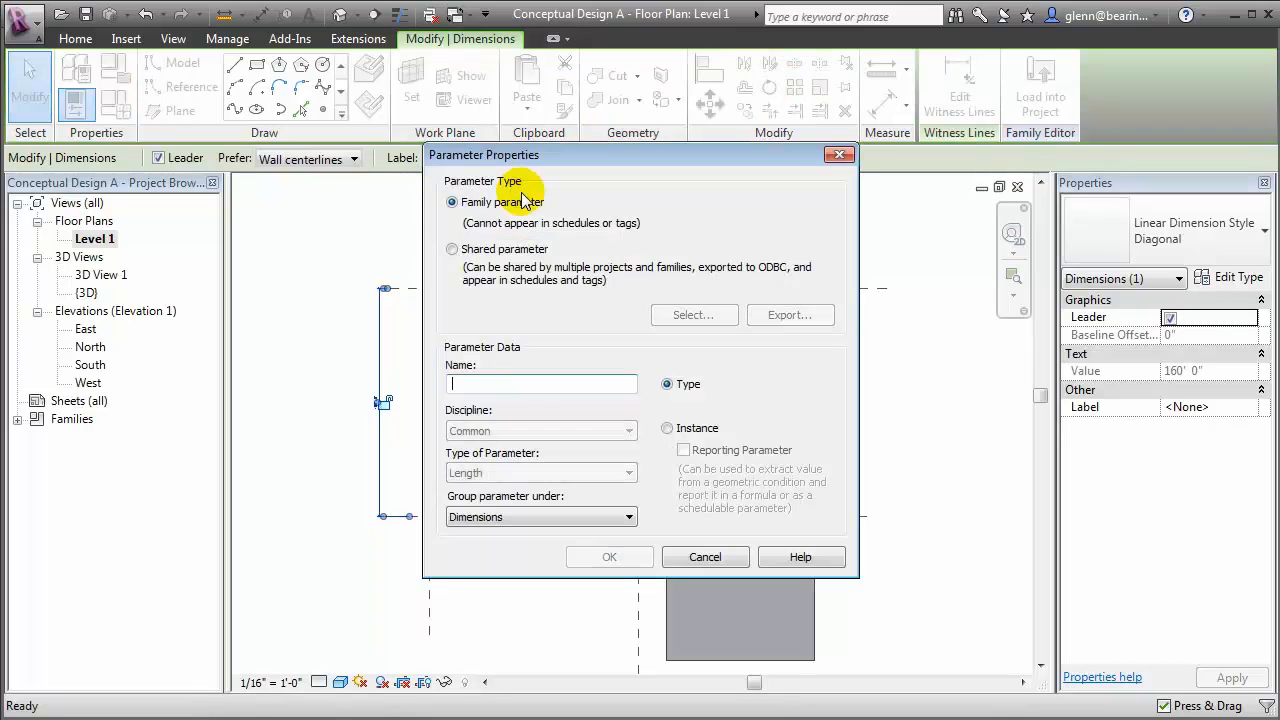
type("Building Depth")
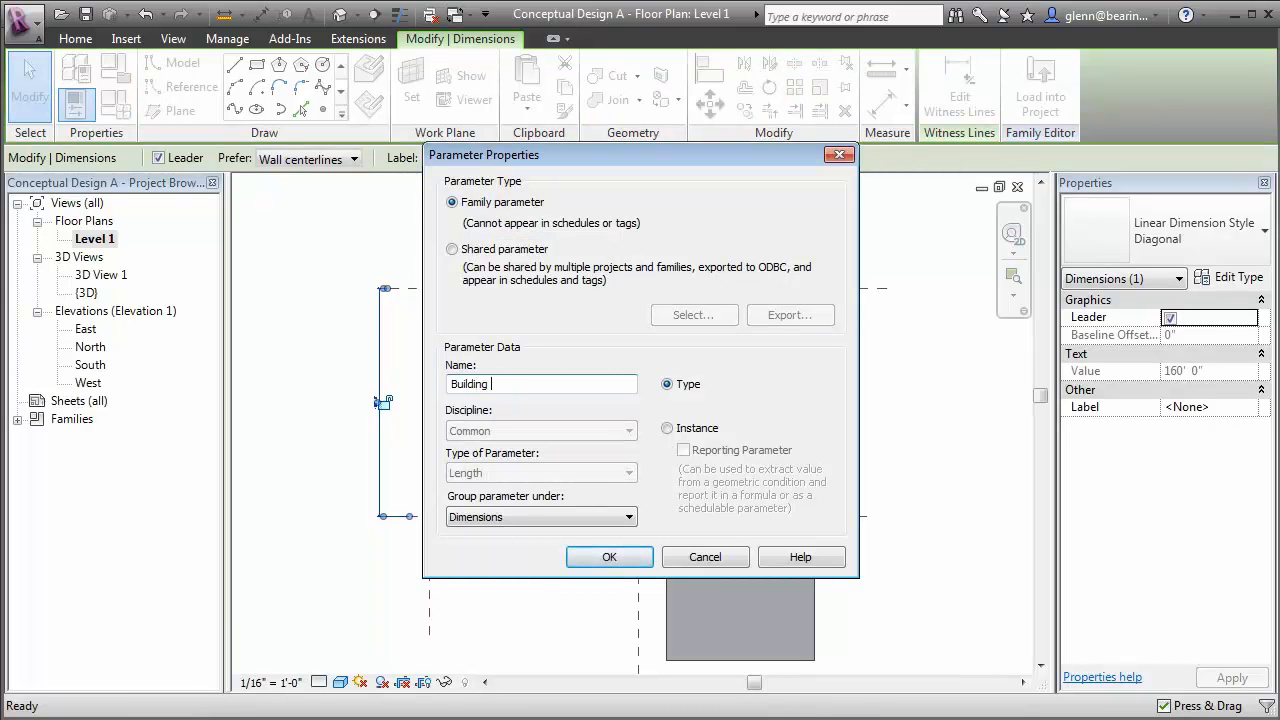
left_click(668, 429)
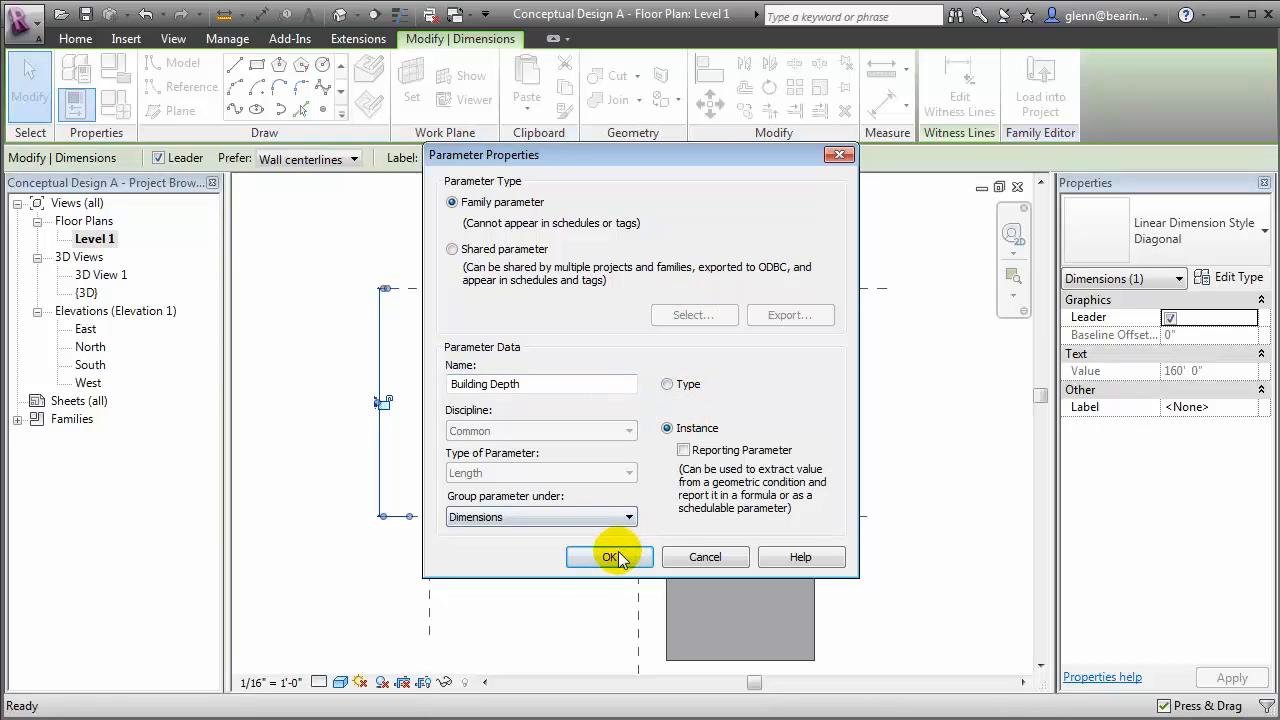
left_click(611, 557)
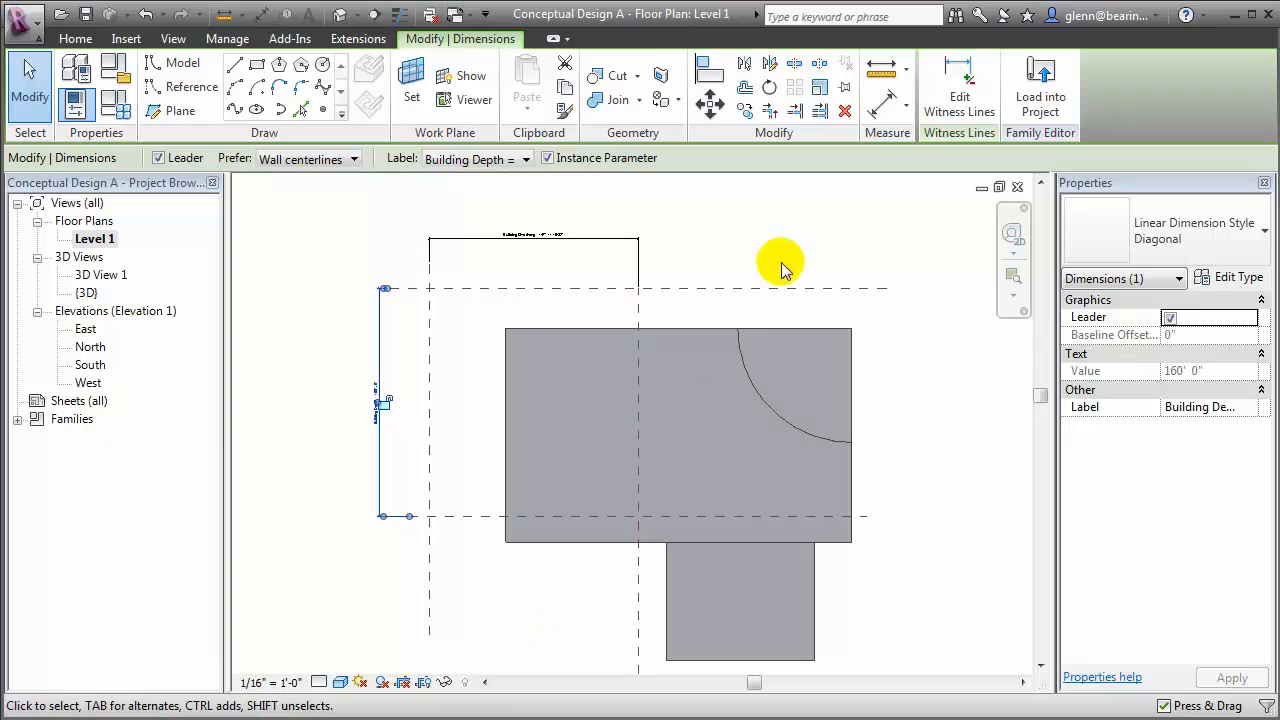
Align and lock the mass's upper and left edges to the new horizontal and vertical reference planes
left_click(710, 76)
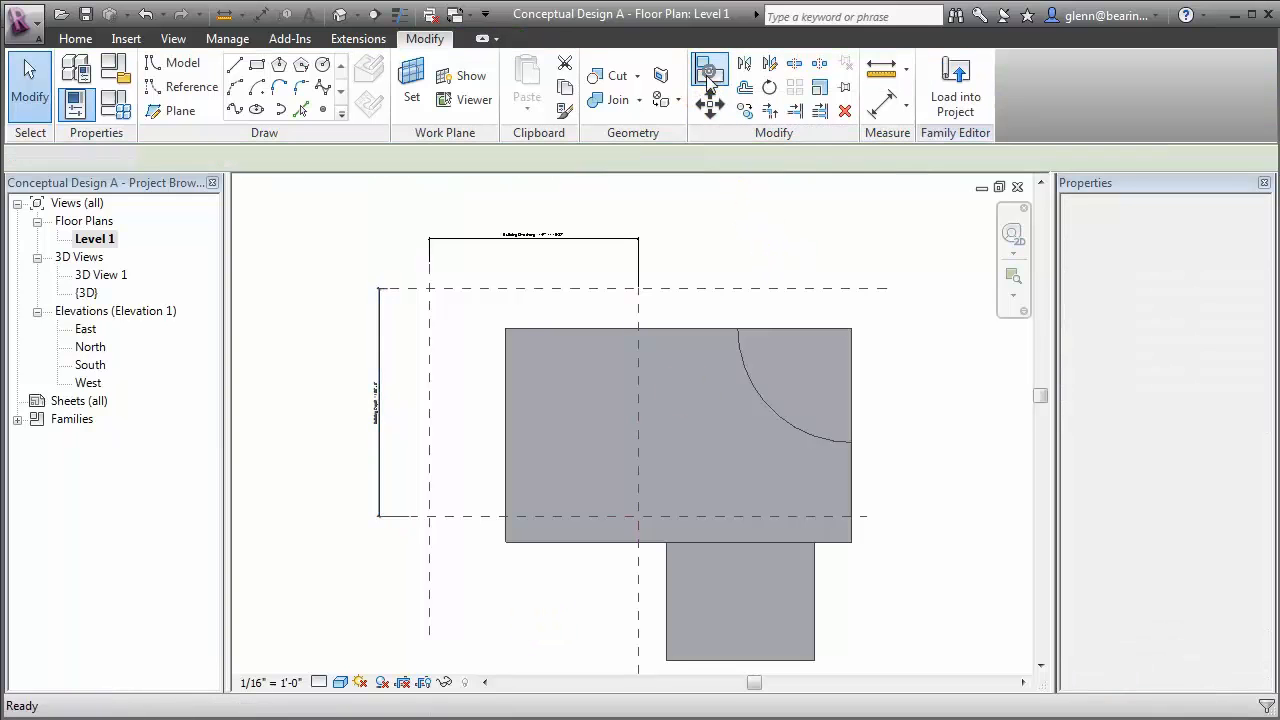
left_click(712, 288)
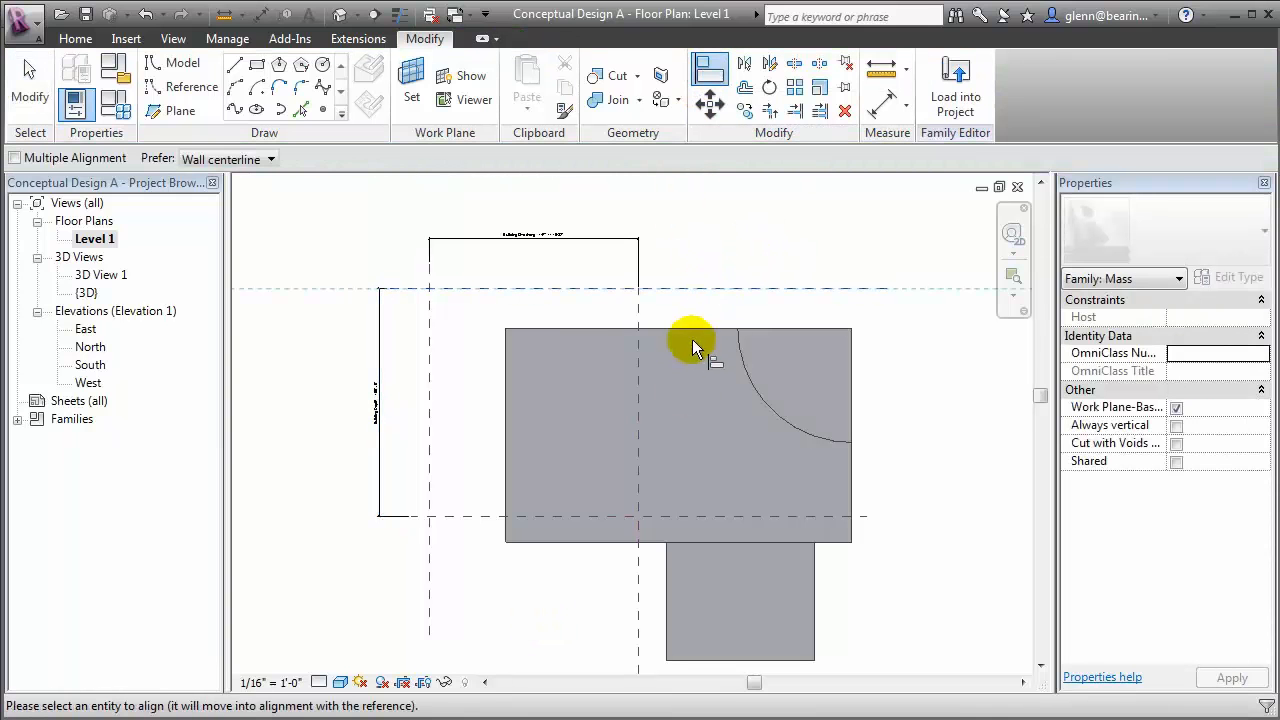
left_click(694, 330)
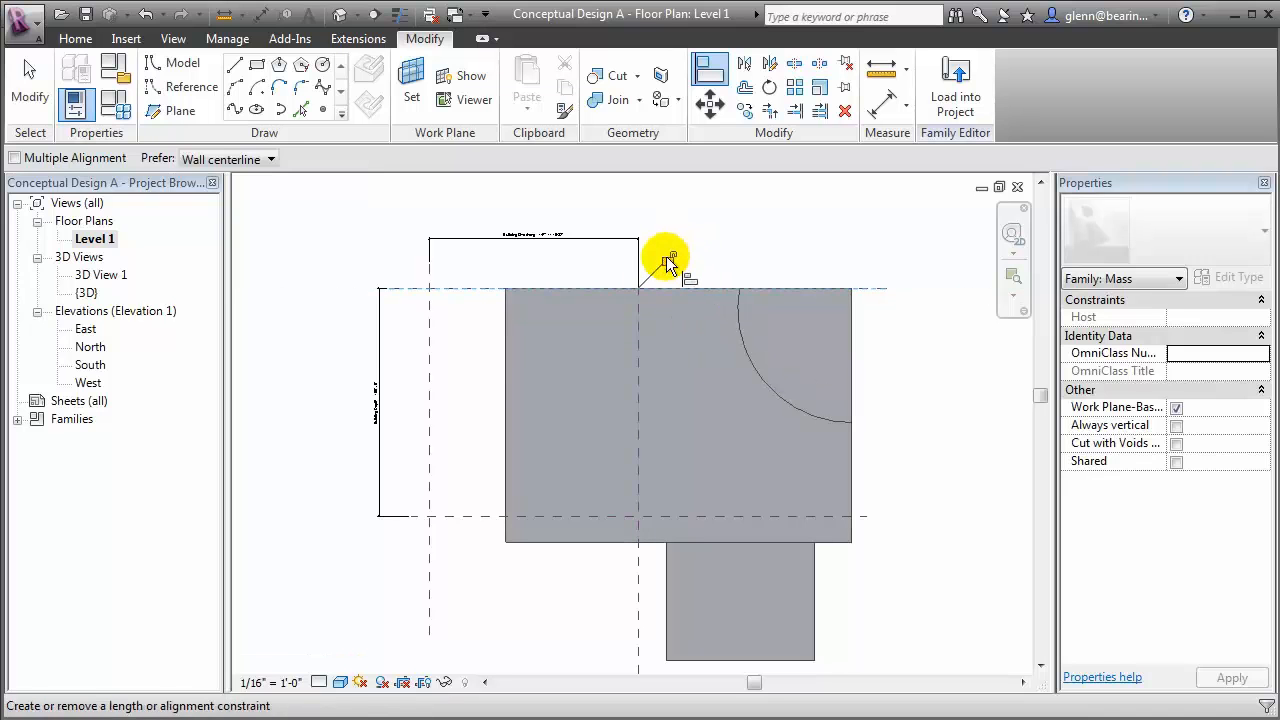
left_click(430, 380)
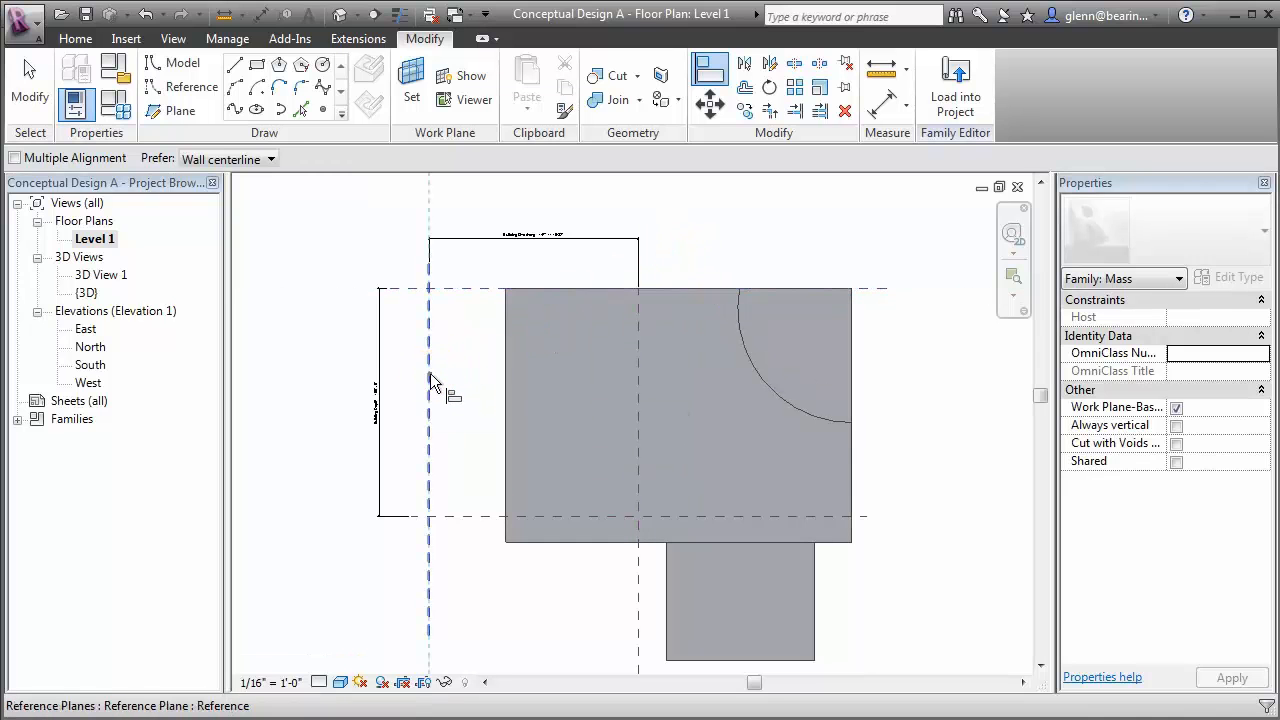
left_click(506, 385)
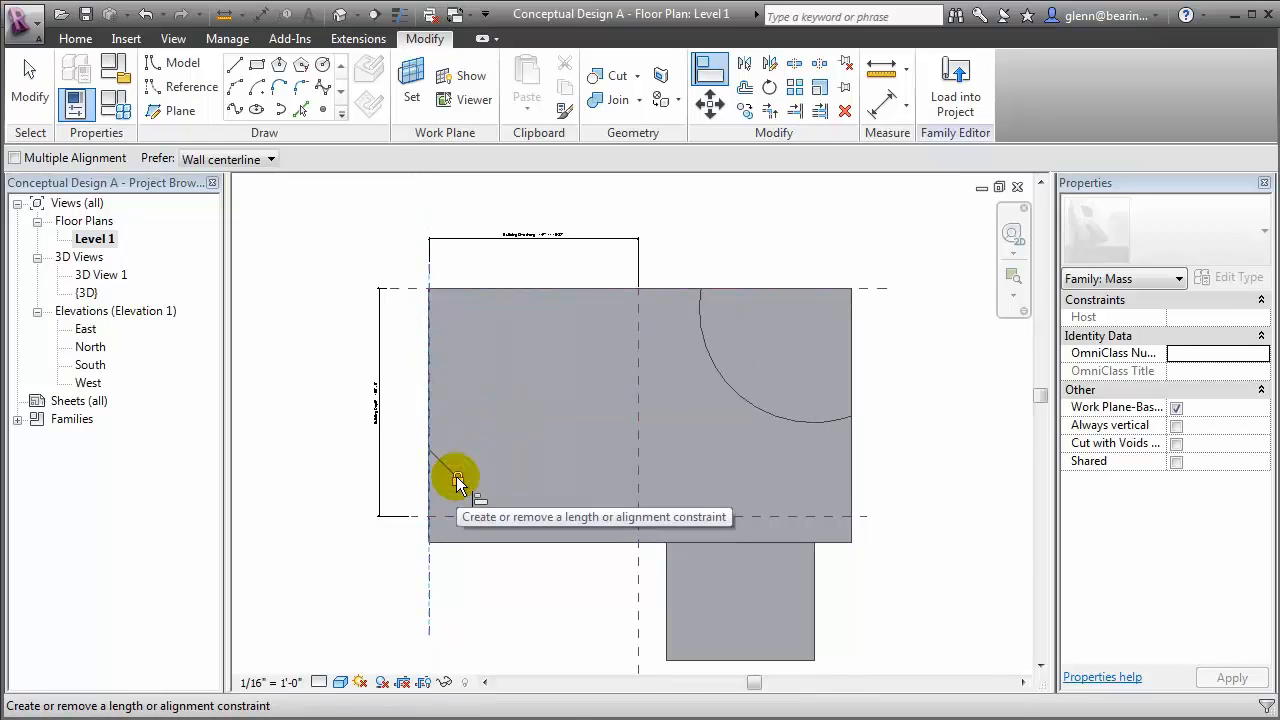
Flex the family in the default 3D view by applying a Building Depth of 180' and then 200'
left_click(338, 16)
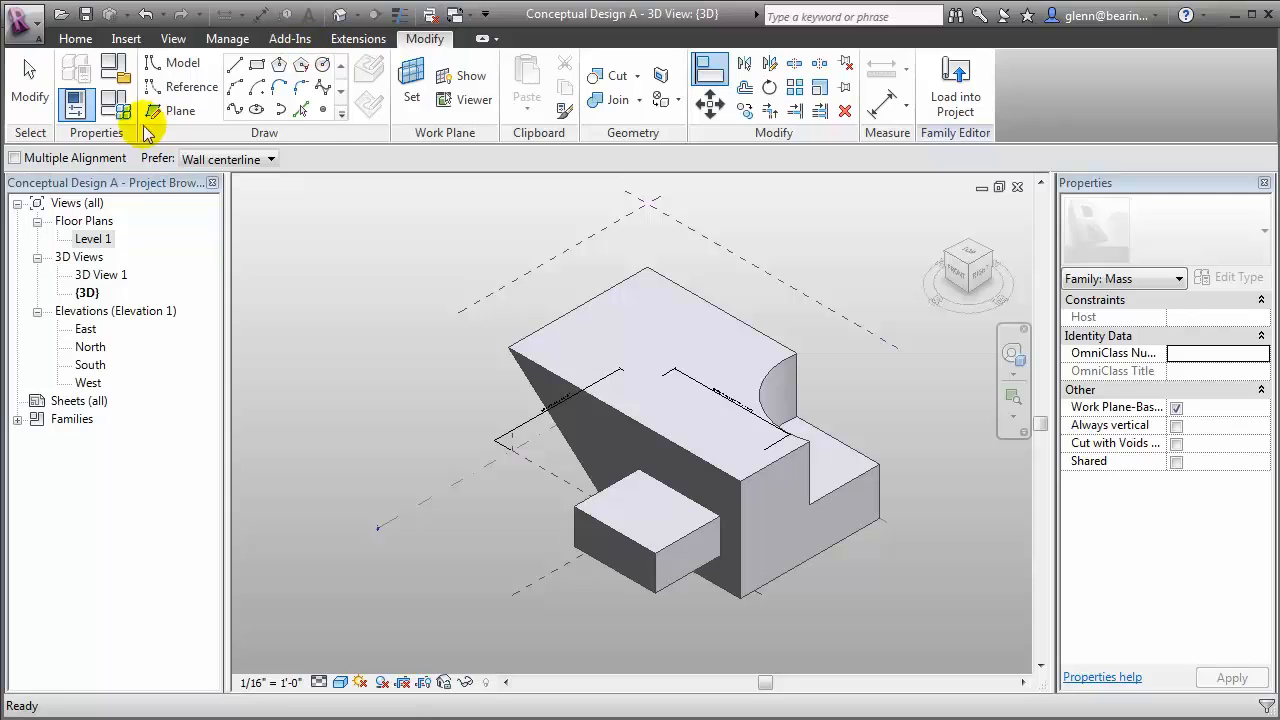
left_click(115, 108)
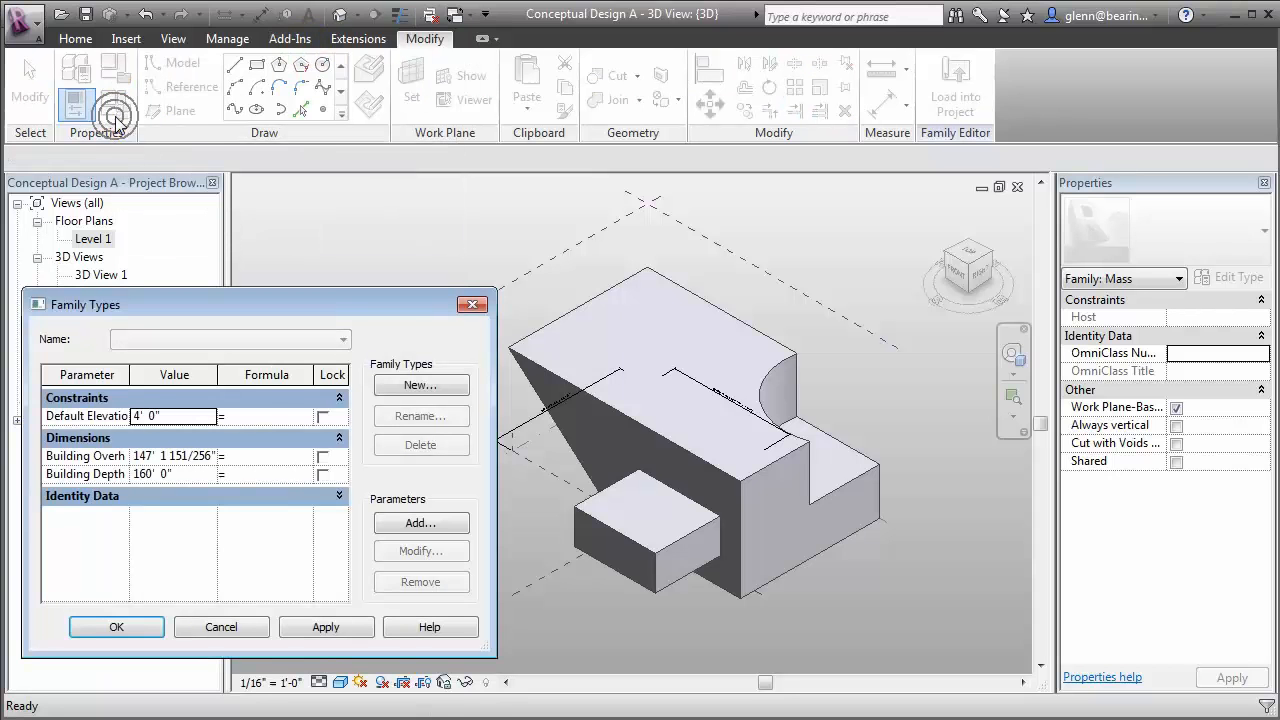
left_click(200, 474)
type("180")
left_click(328, 628)
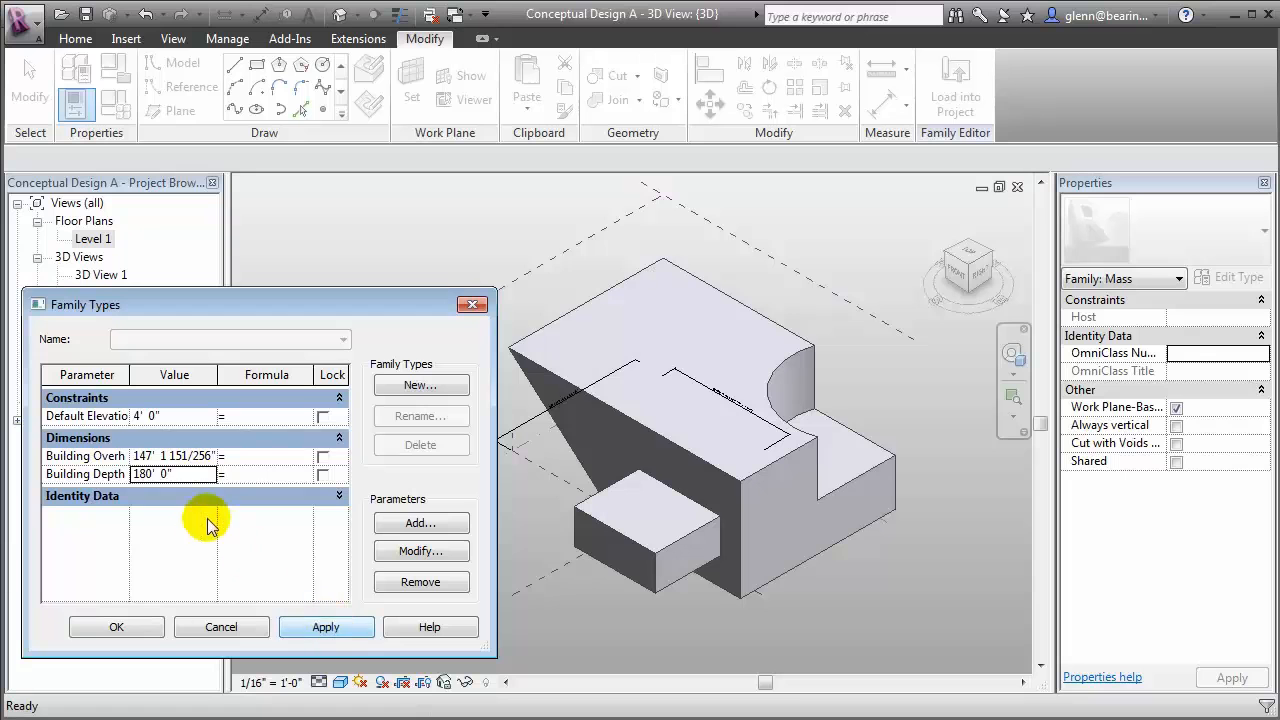
left_click(182, 474)
type("200")
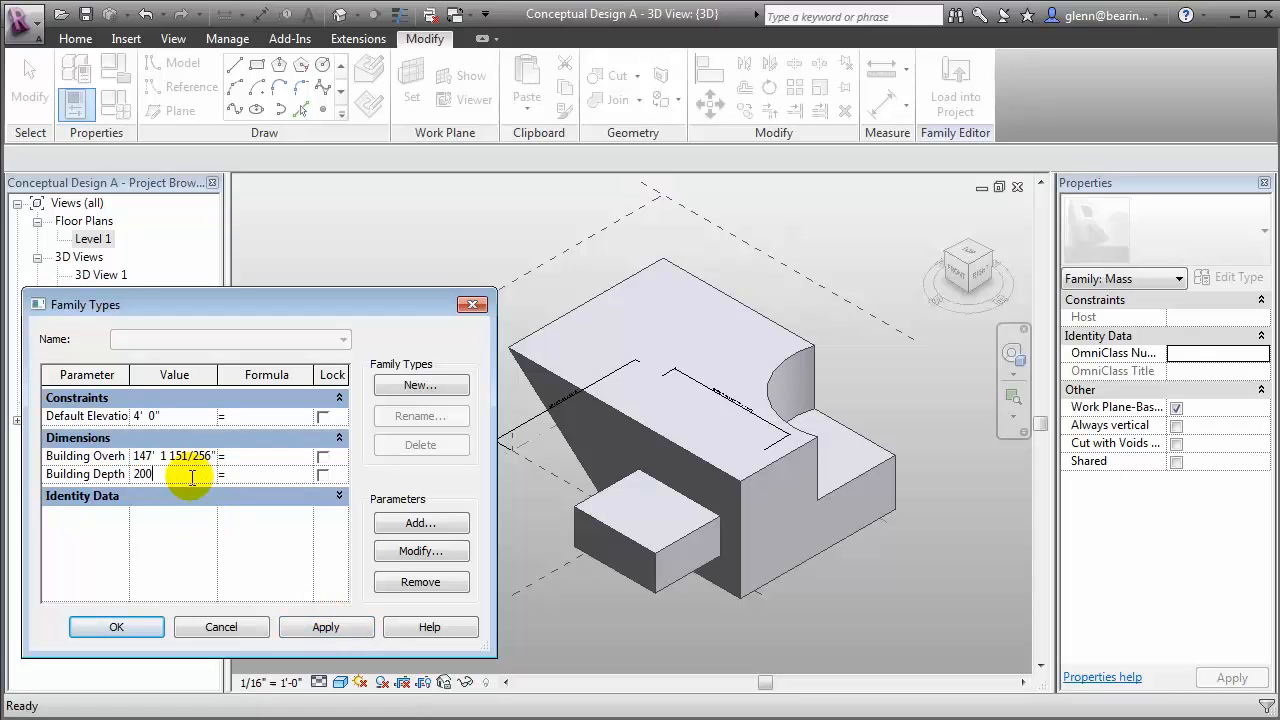
left_click(326, 627)
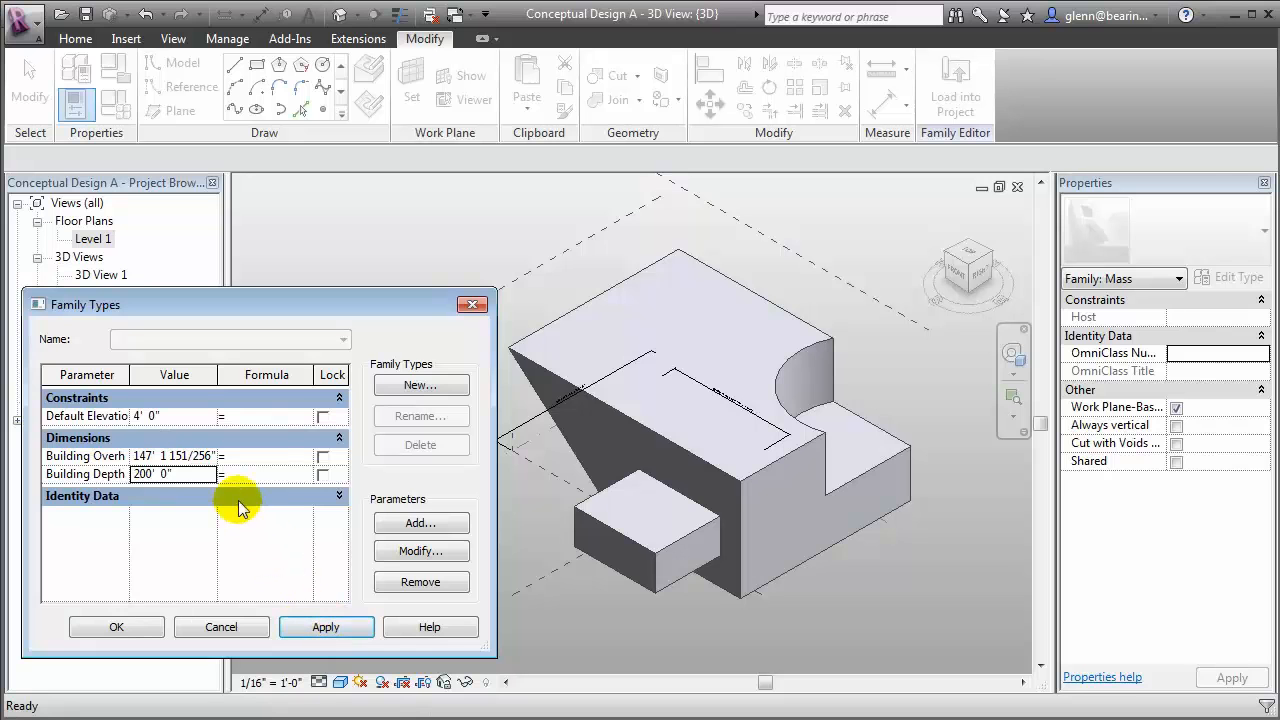
Flex the mass by applying a Building Overhang of 200' and then 120', and accept the family parameter values
left_click(190, 457)
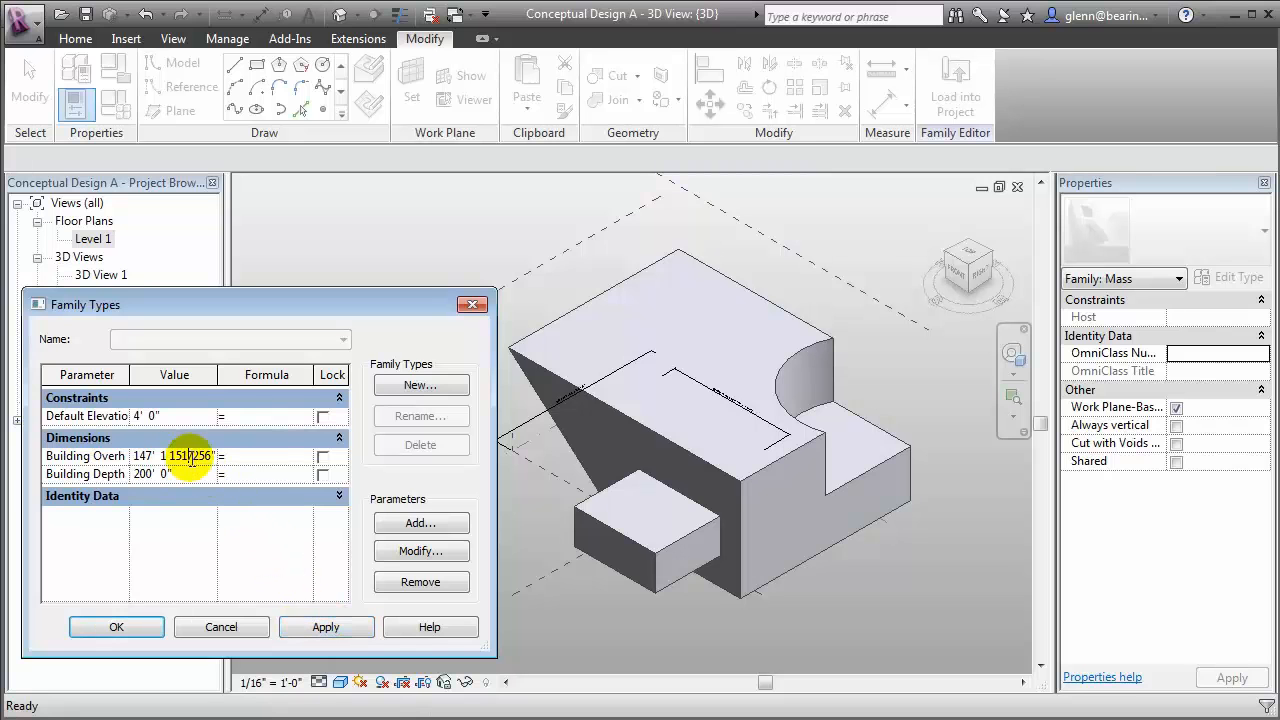
left_click_drag(136, 456, 252, 474)
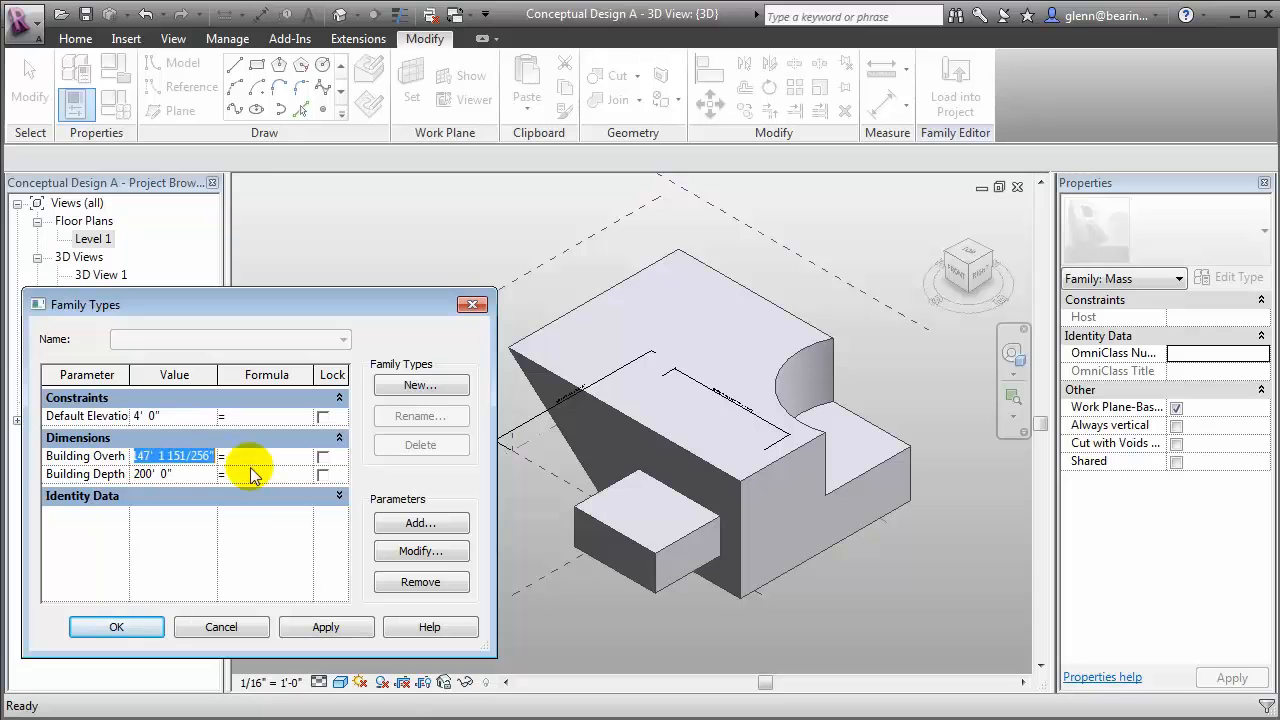
key("Delete")
type("200")
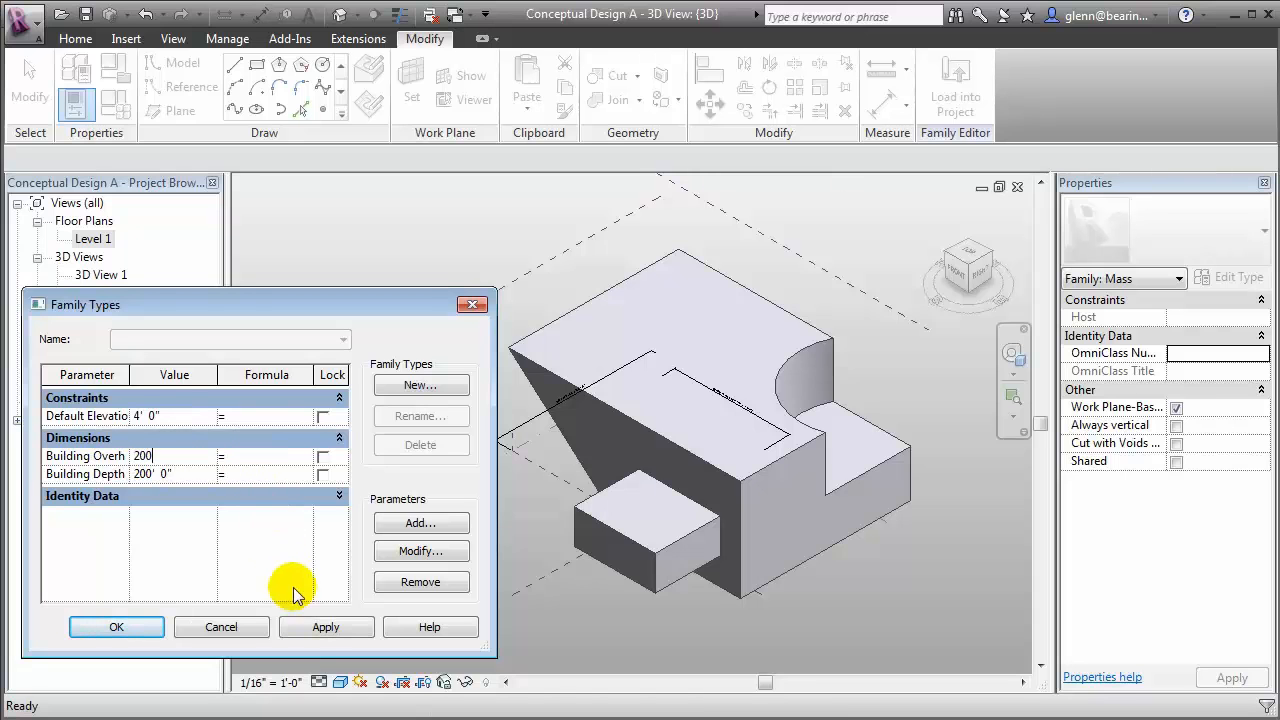
left_click(311, 628)
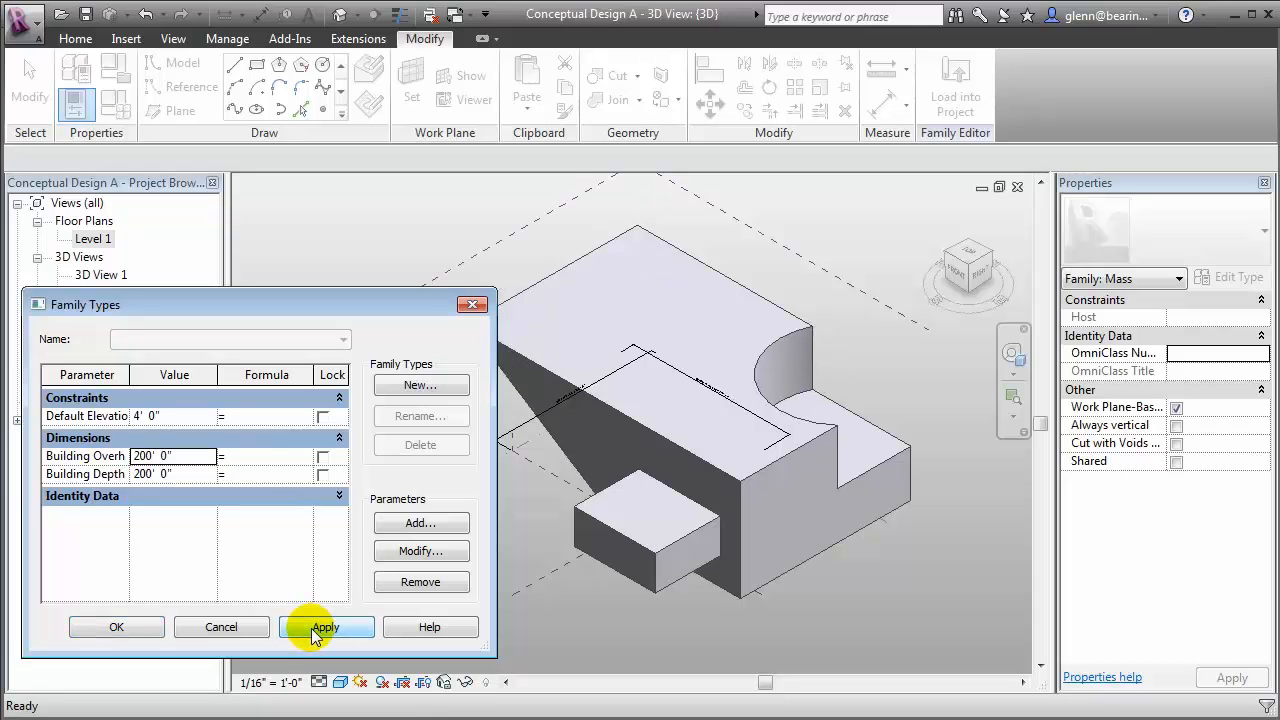
left_click(190, 455)
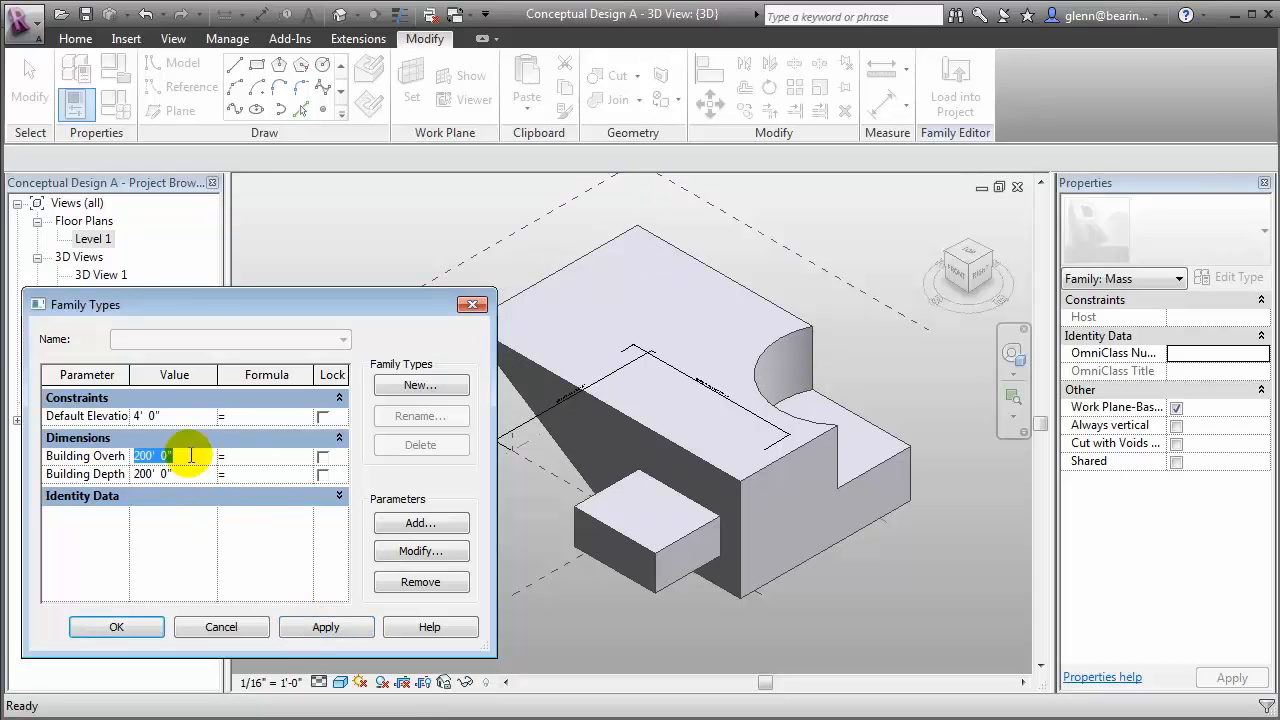
type("120")
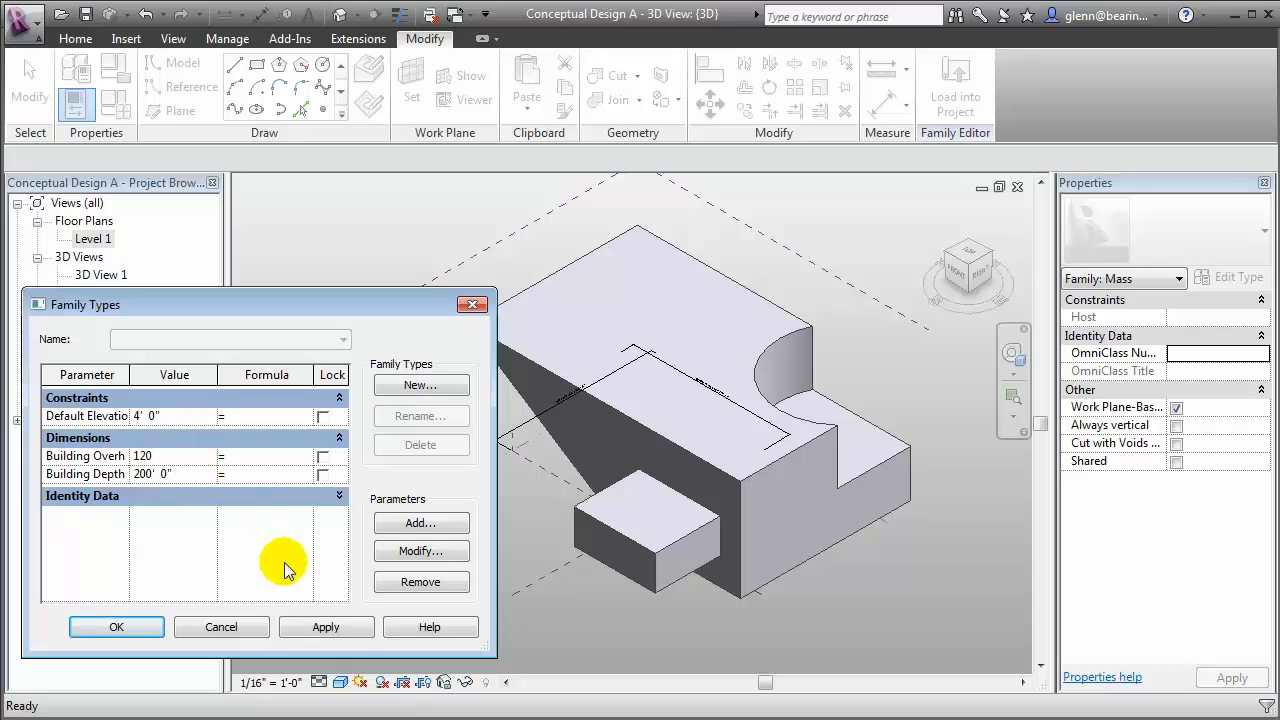
left_click(318, 625)
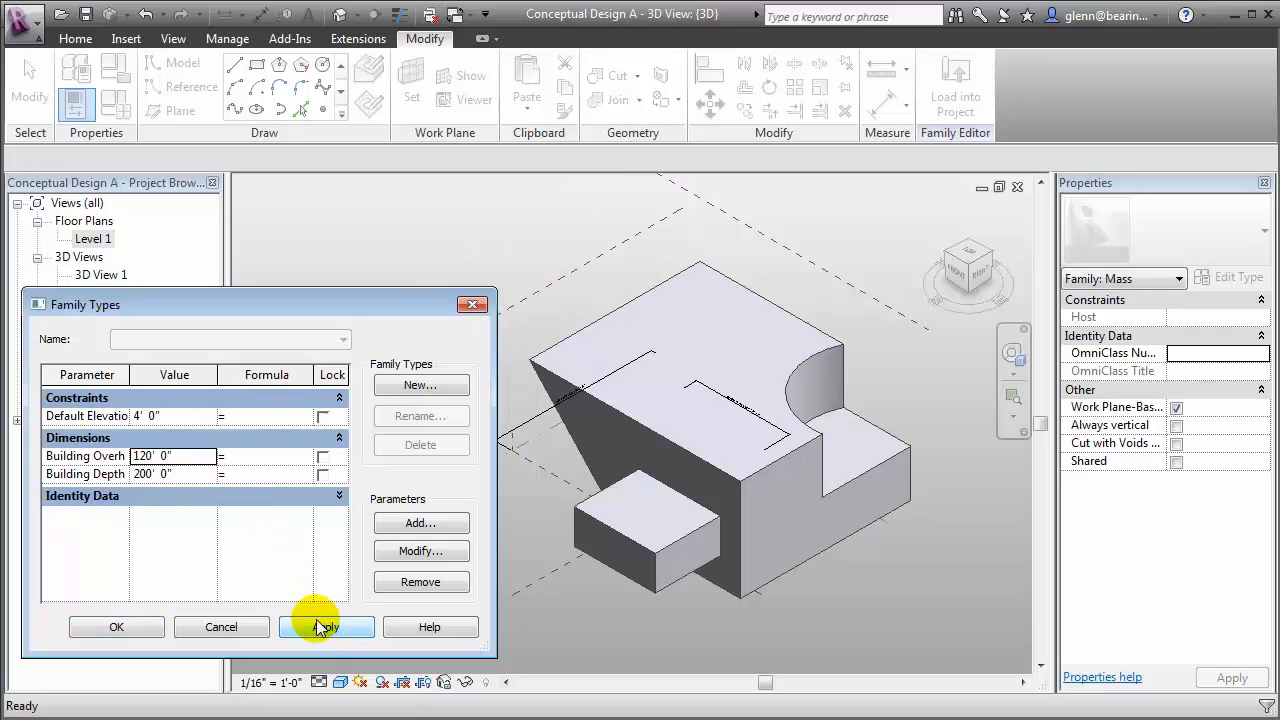
left_click(150, 627)
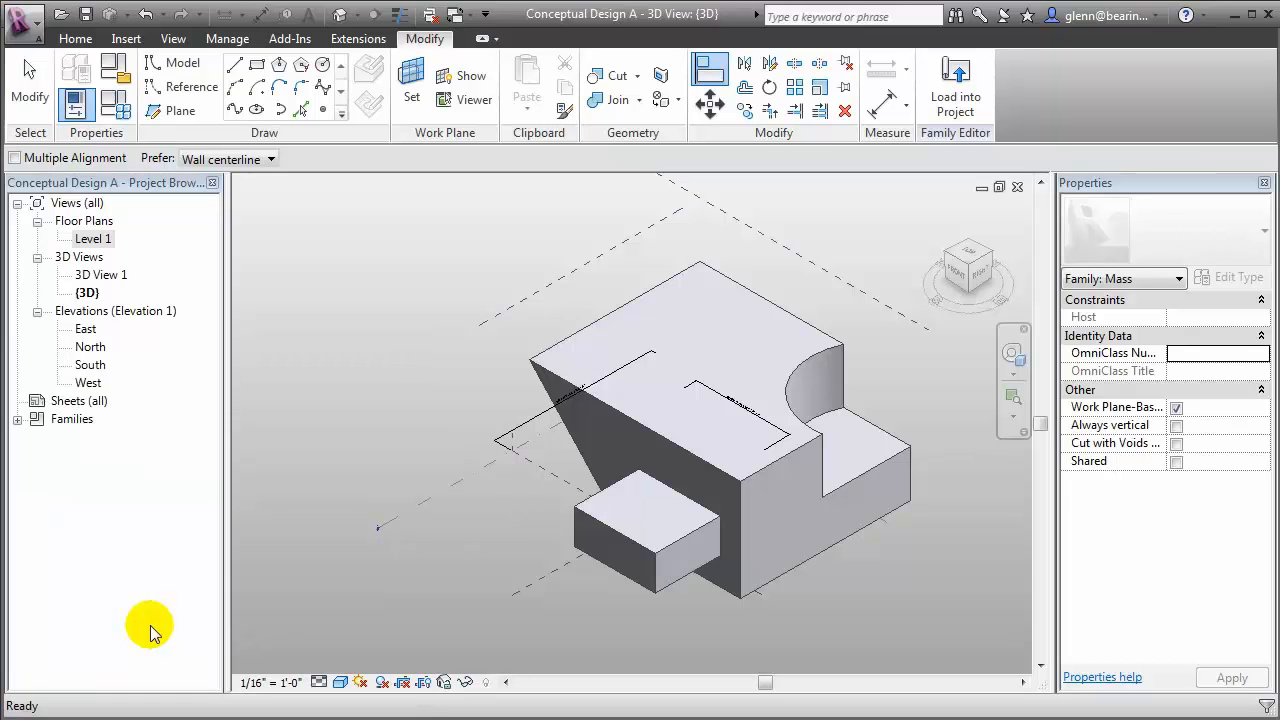
key("Escape")
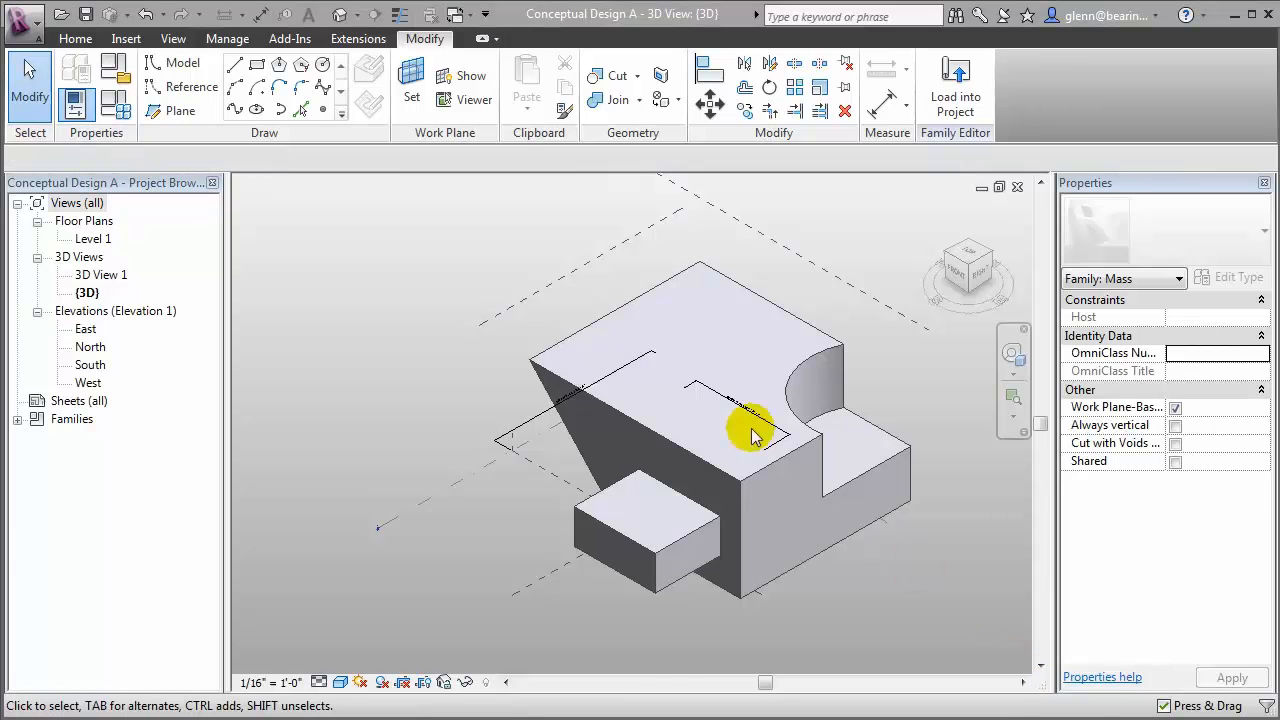
Switch to the Mass-Twisting Tower family's 3D view and apply a Building Height of 300'
left_click(472, 17)
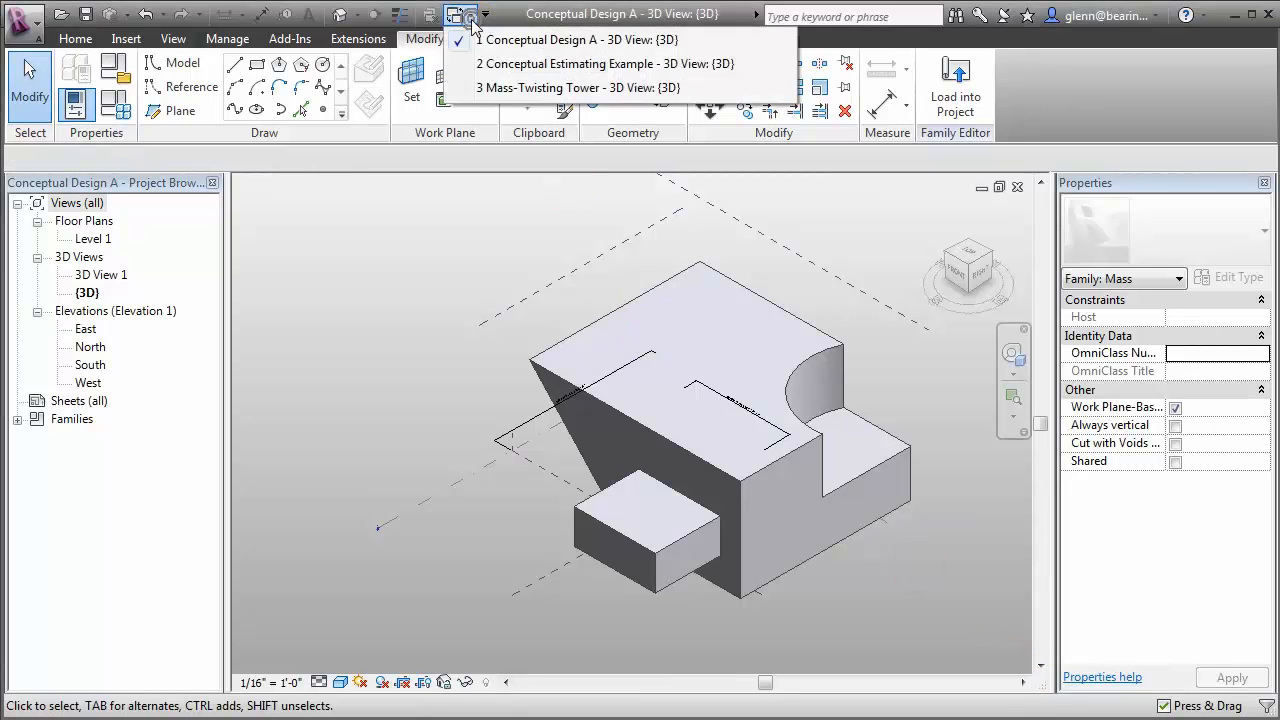
left_click(524, 89)
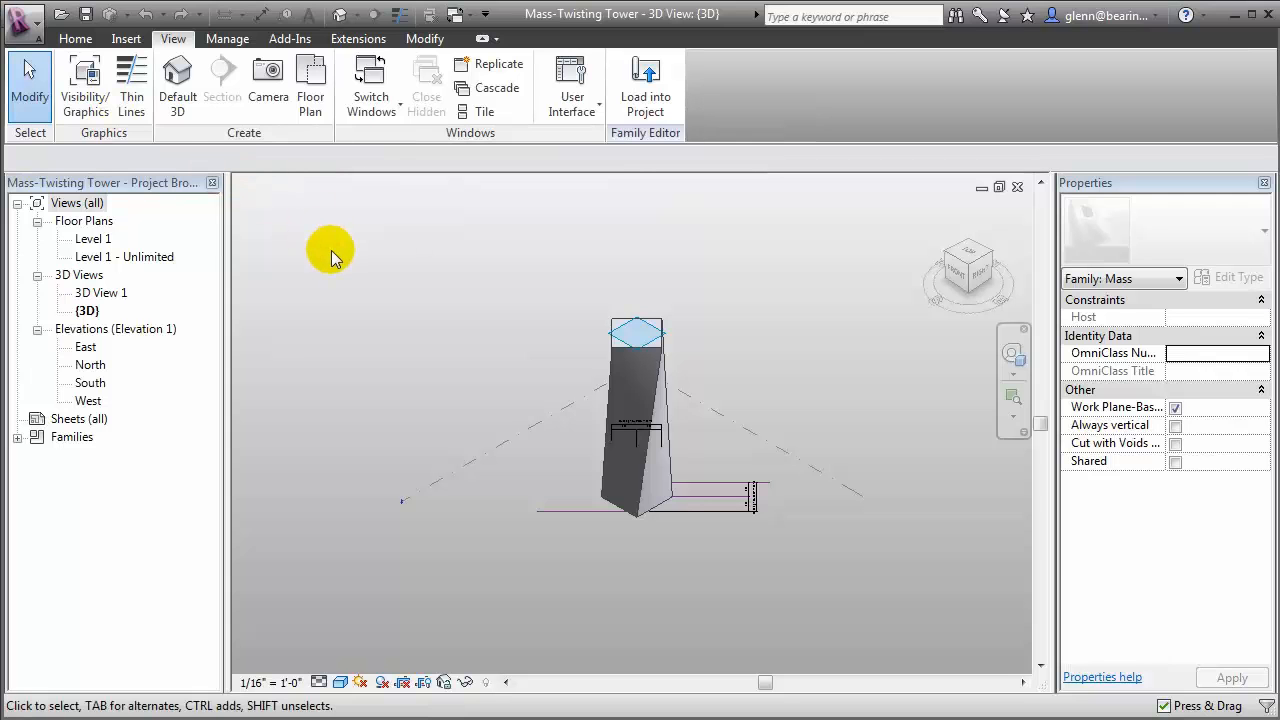
left_click(82, 39)
left_click(114, 104)
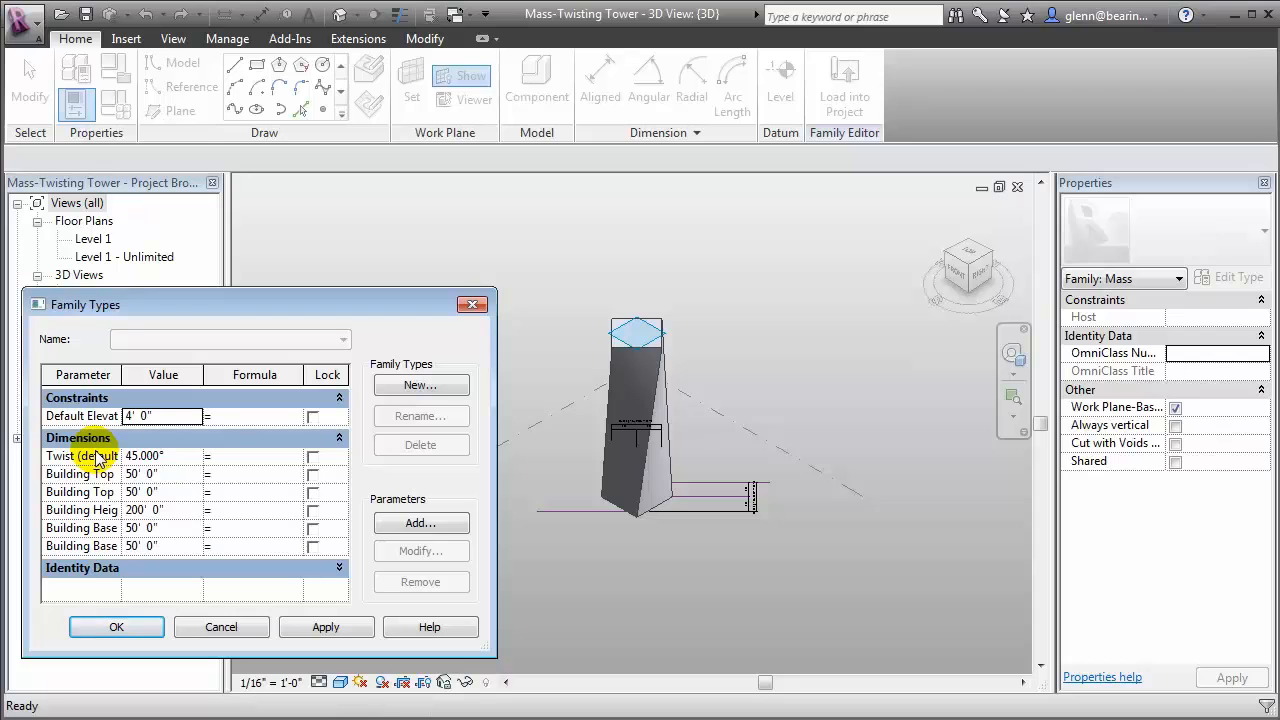
left_click(190, 510)
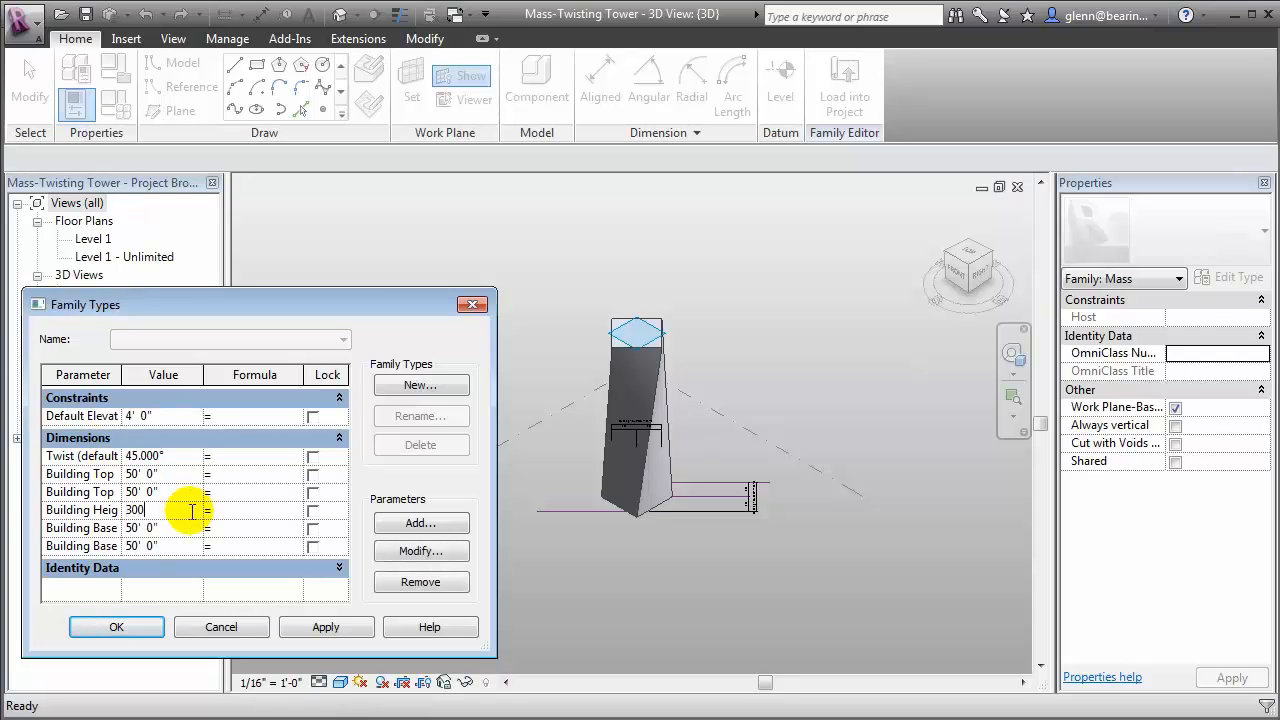
left_click(322, 625)
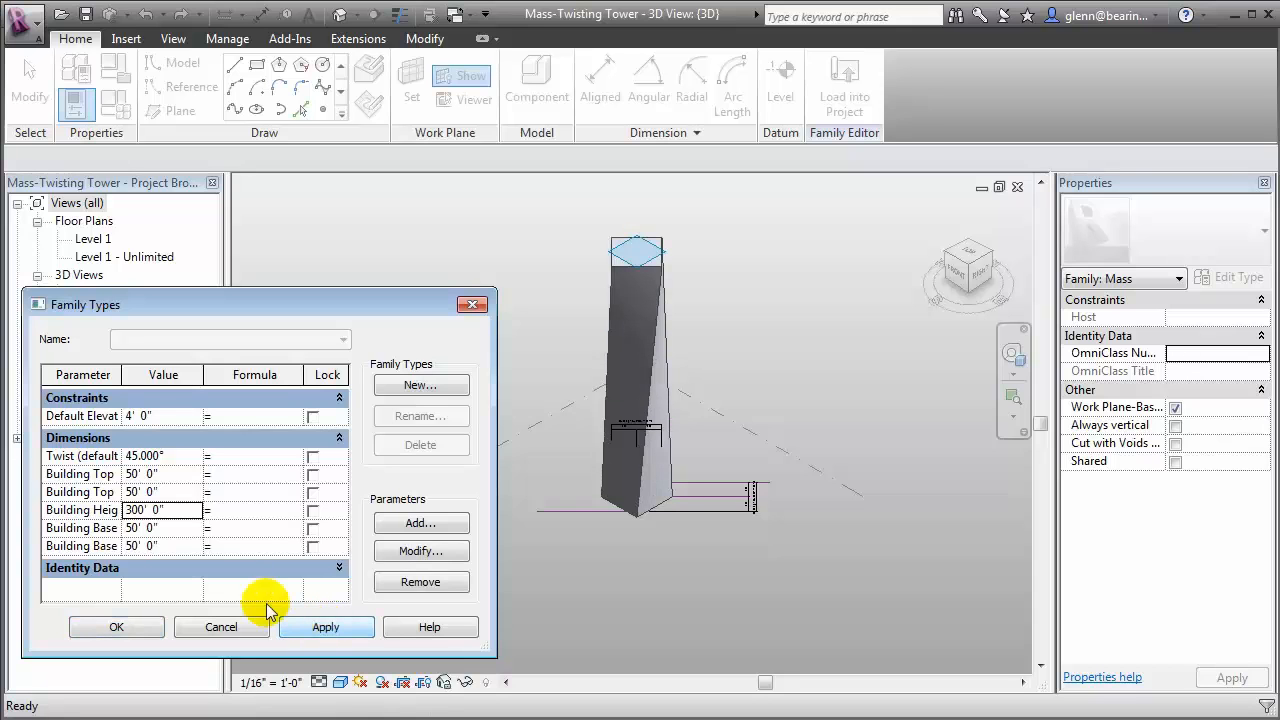
Widen the tower's footprint by applying 100' to both Building Base dimensions
left_click(185, 548)
type("100")
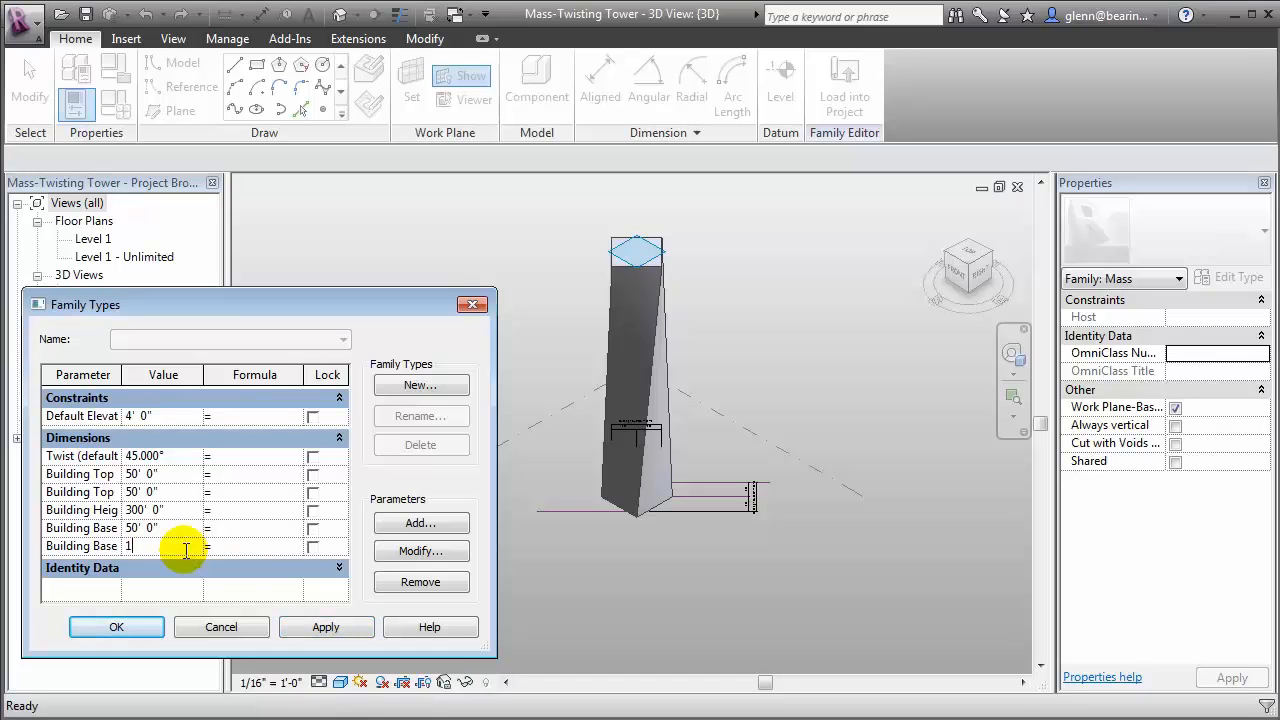
left_click(305, 636)
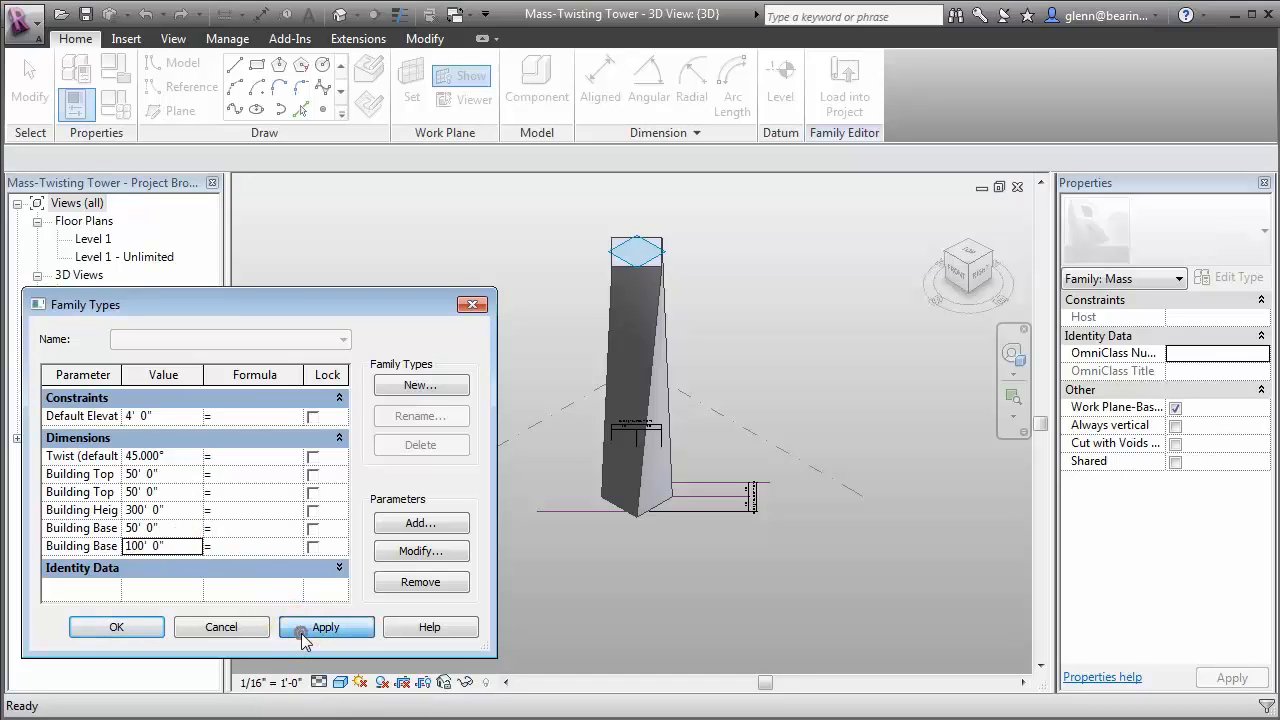
left_click(172, 530)
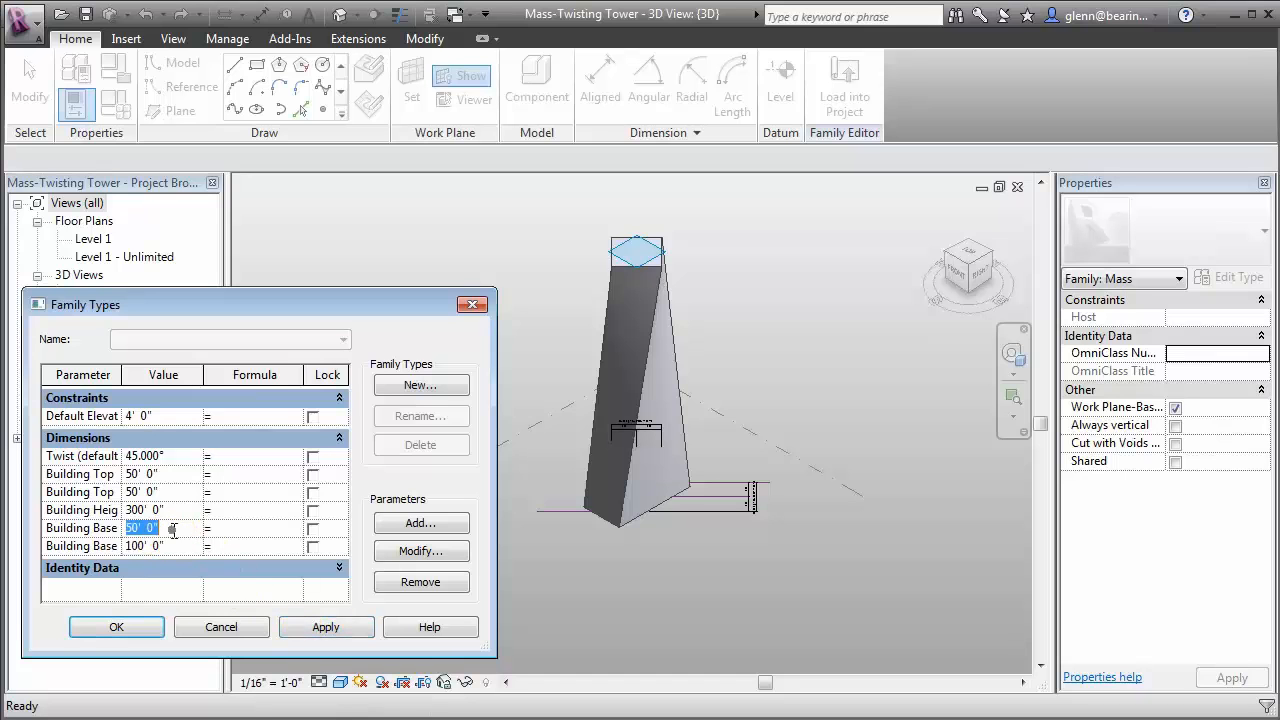
type("100")
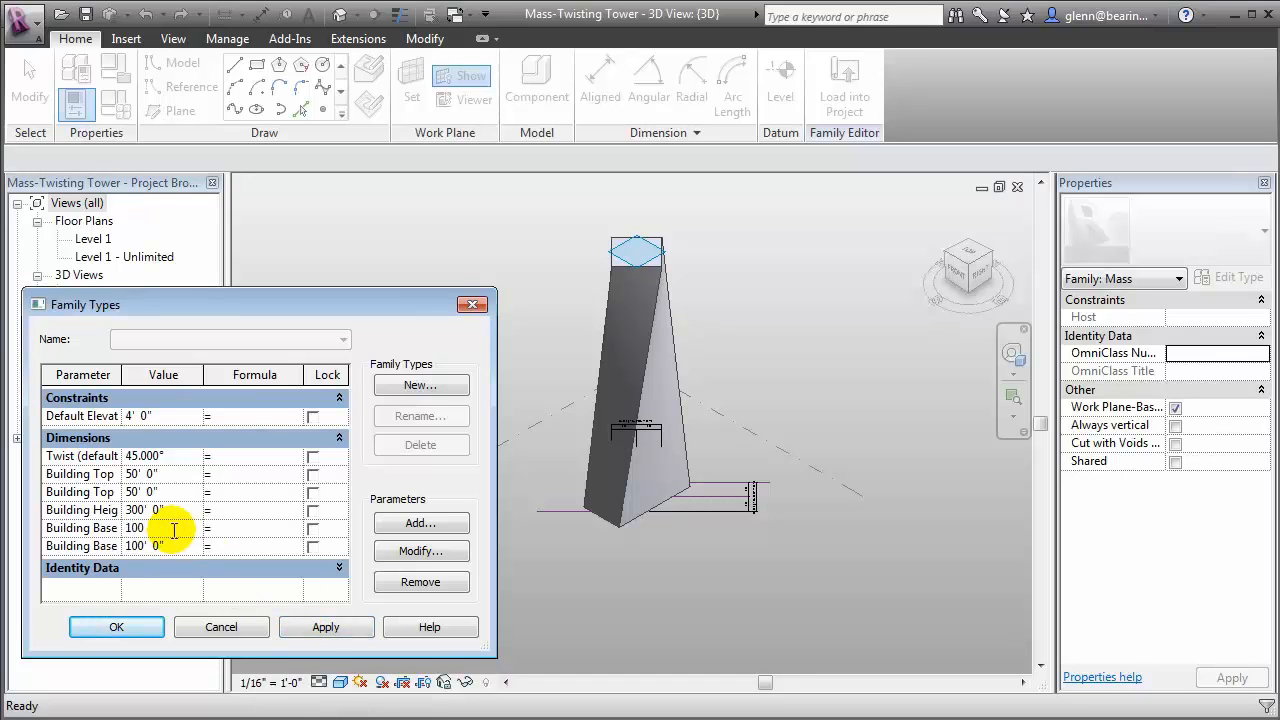
left_click(318, 632)
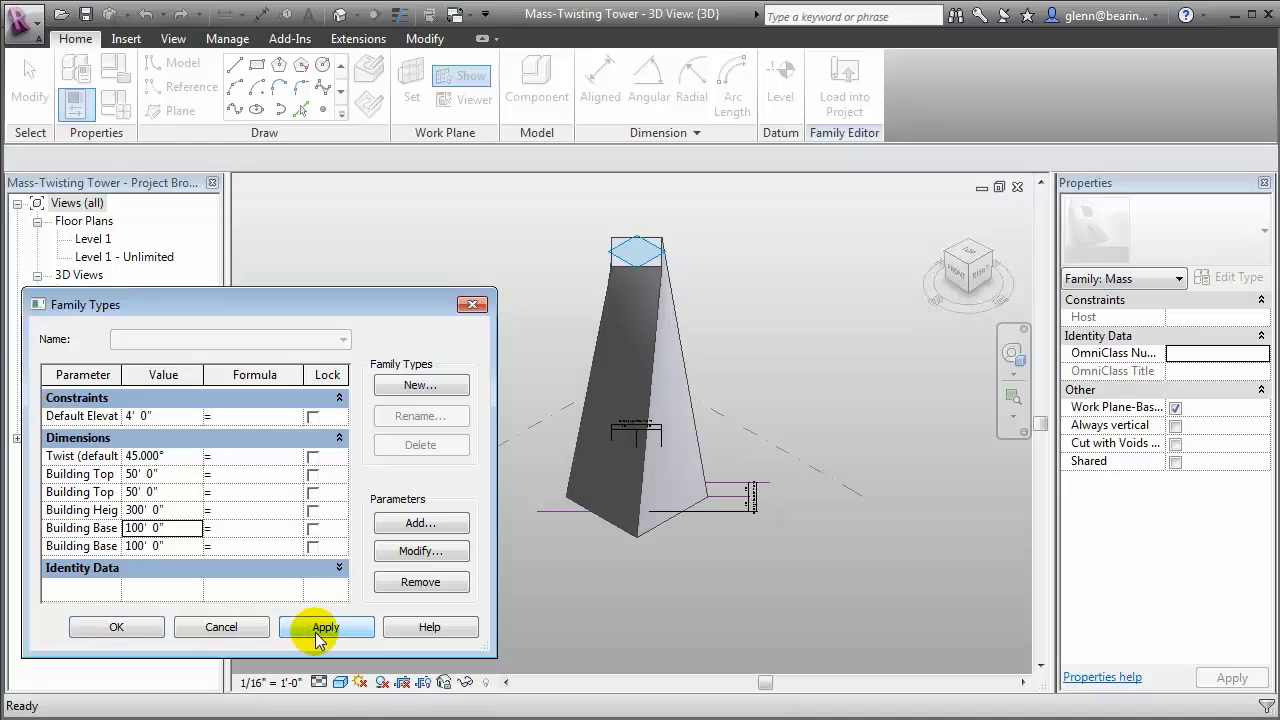
Taper the tower by applying 10' to both Building Top dimensions
left_click(176, 476)
type("10")
left_click(176, 491)
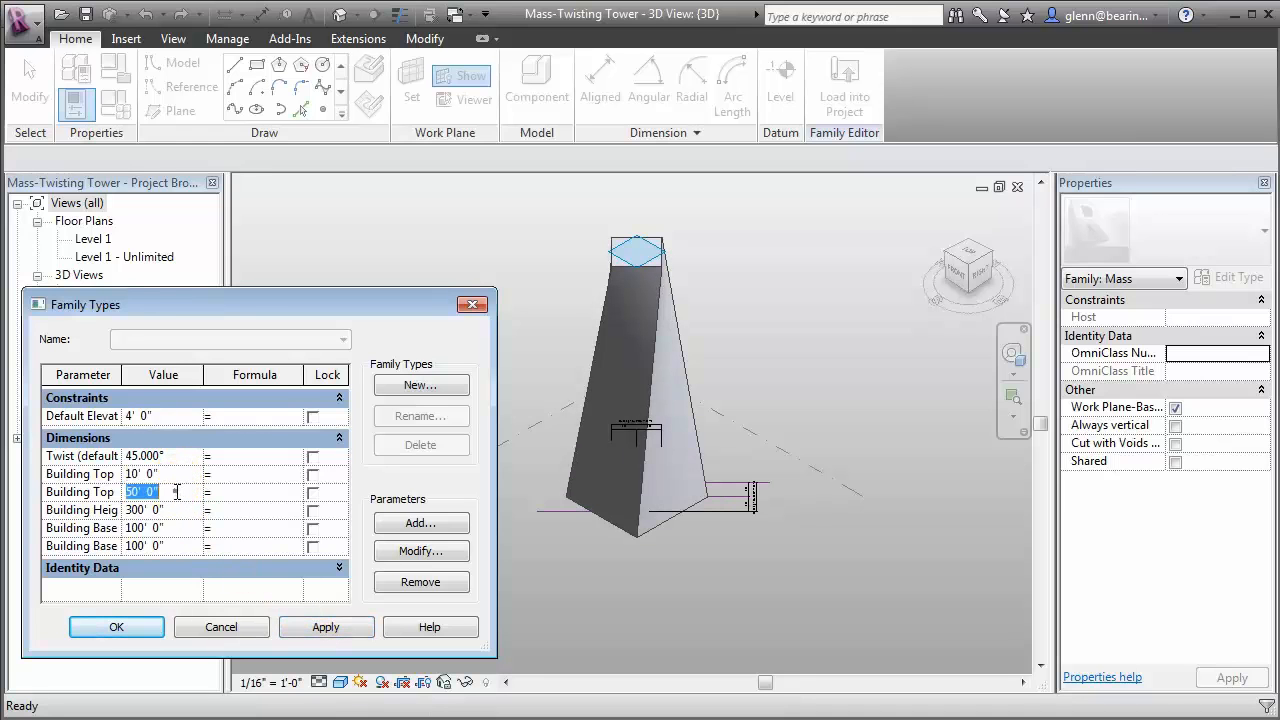
type("10")
left_click(336, 628)
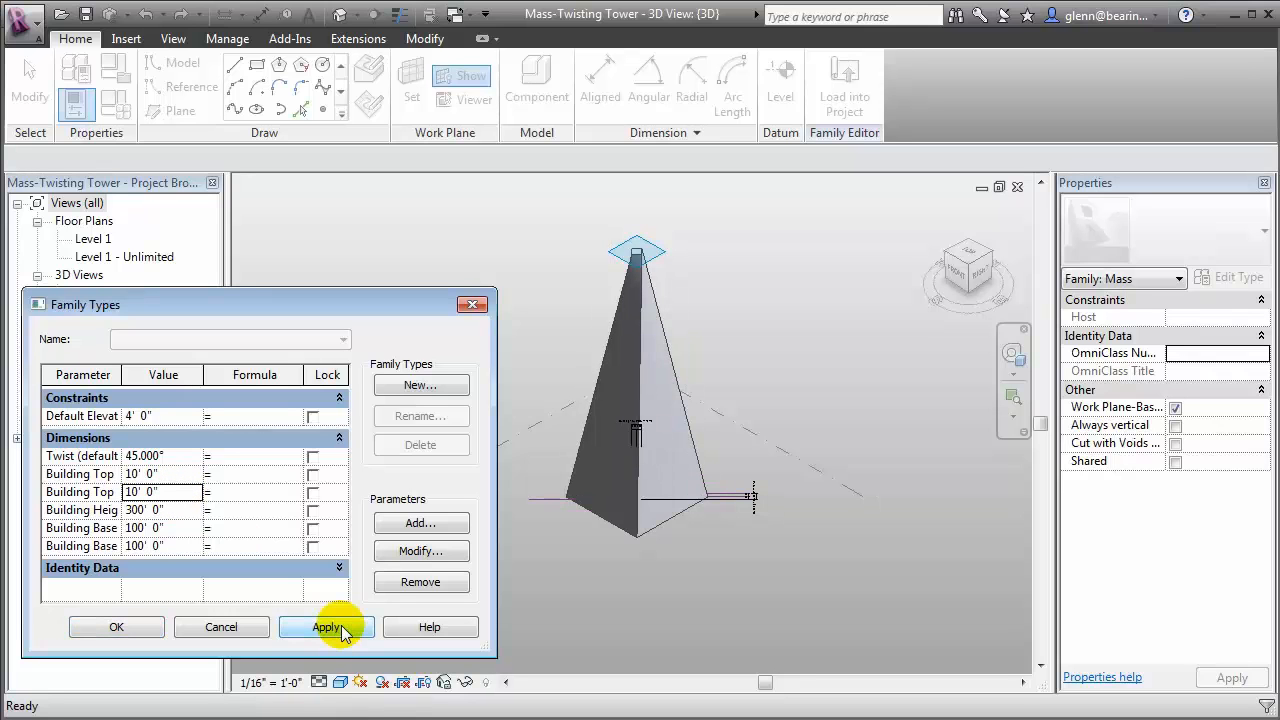
Apply a Twist angle of 80° to the tower
left_click(183, 456)
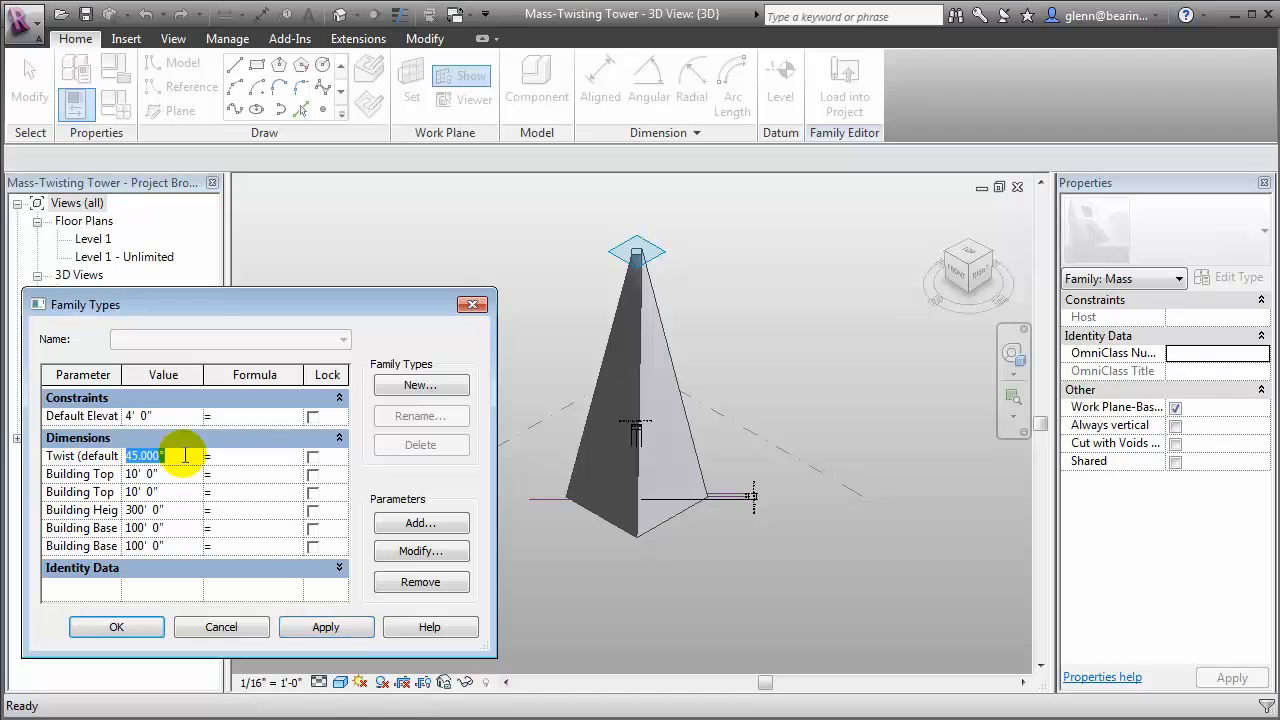
type("80")
left_click(295, 627)
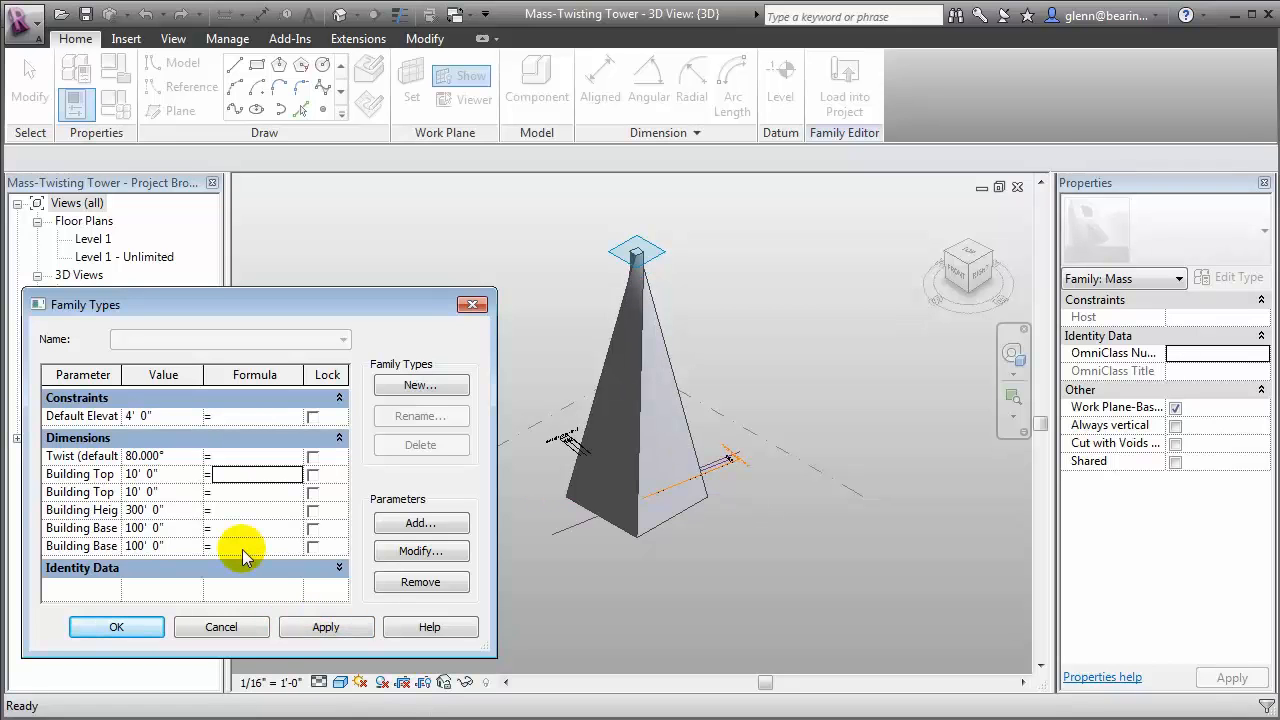
Set the tower's first Building Top dimension to 100' and the second to 40'
left_click(173, 474)
type("100")
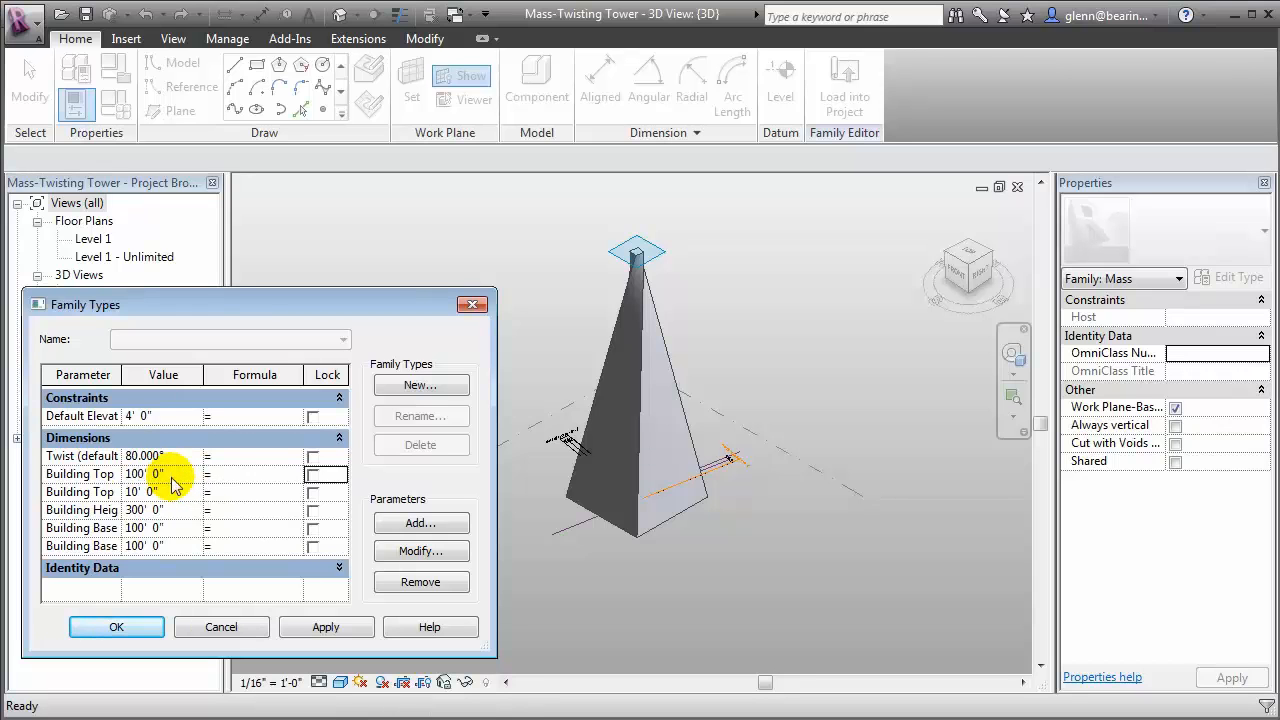
key("Tab")
left_click(173, 491)
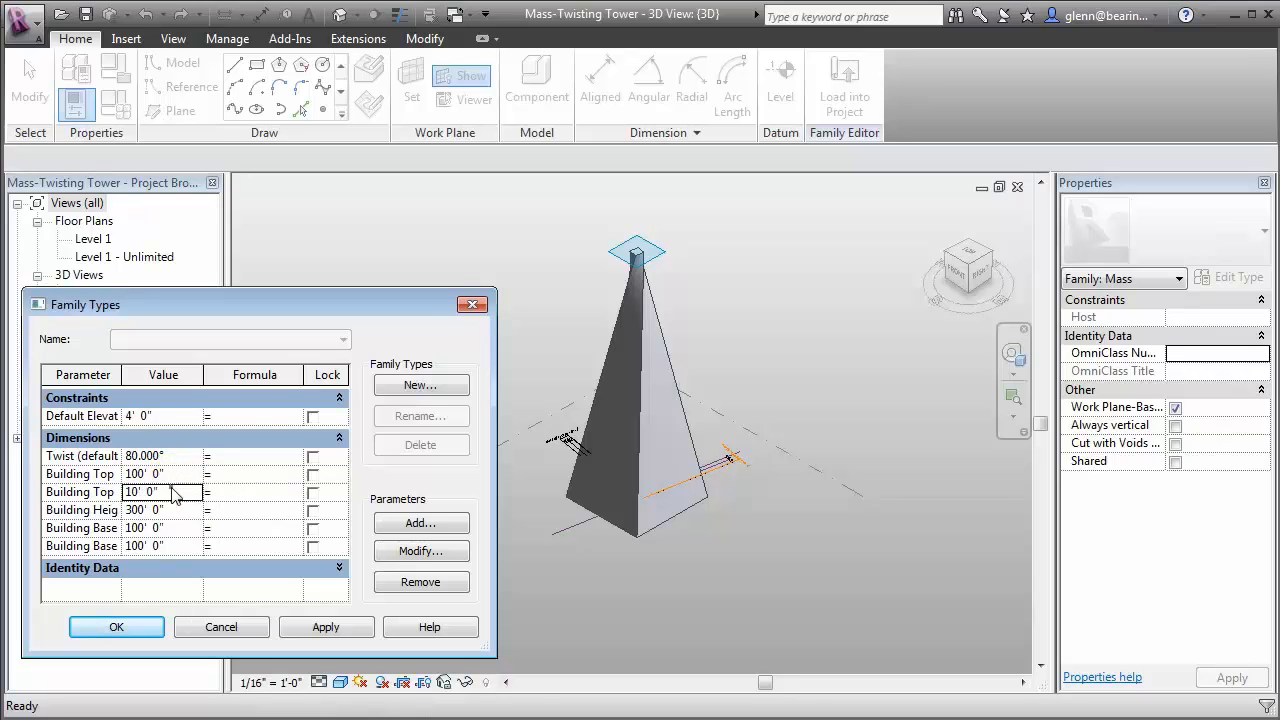
type("40")
key("Tab")
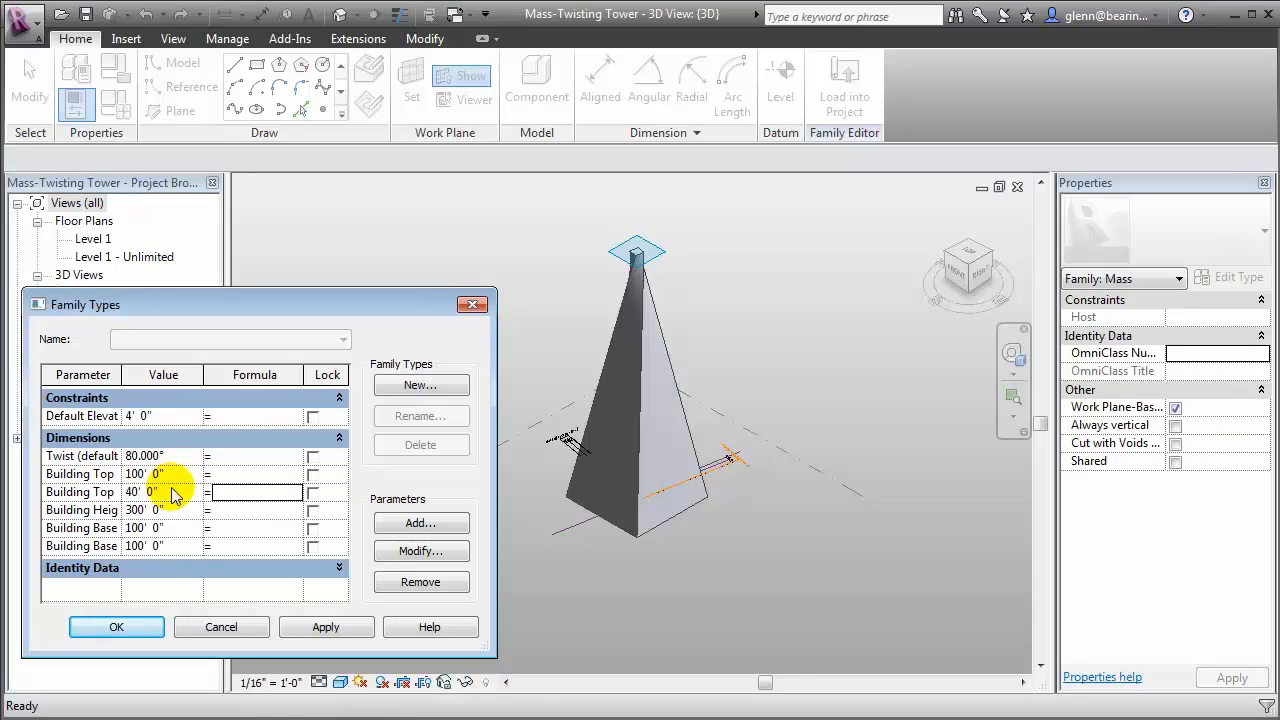
Set the tower's second Building Base dimension to 40' and apply the parameter values to the mass
left_click(170, 548)
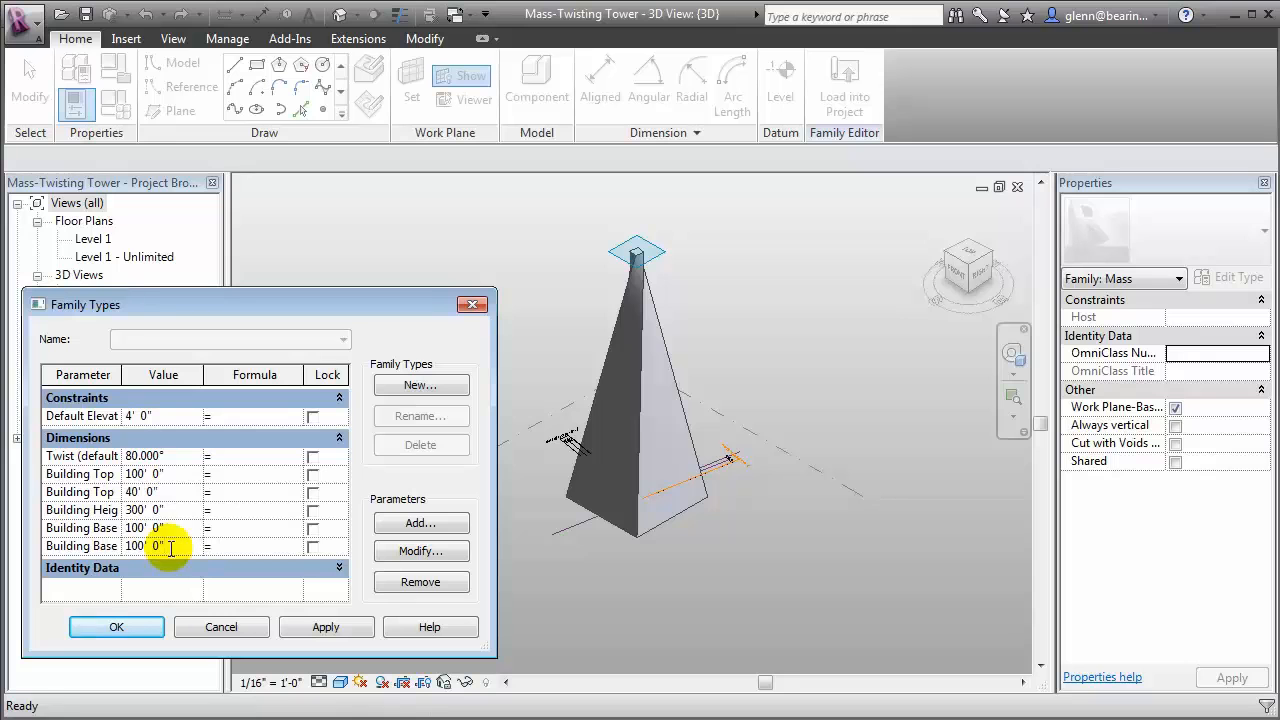
left_click_drag(170, 548, 120, 548)
type("40")
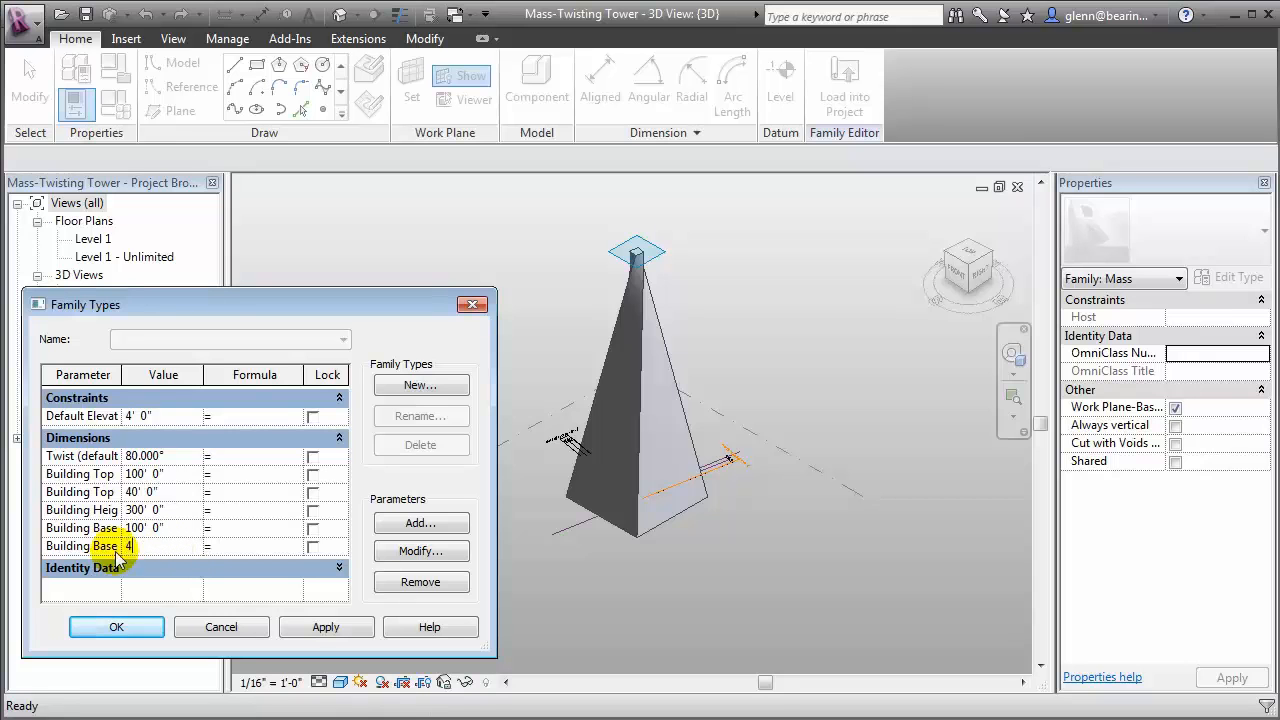
left_click(316, 634)
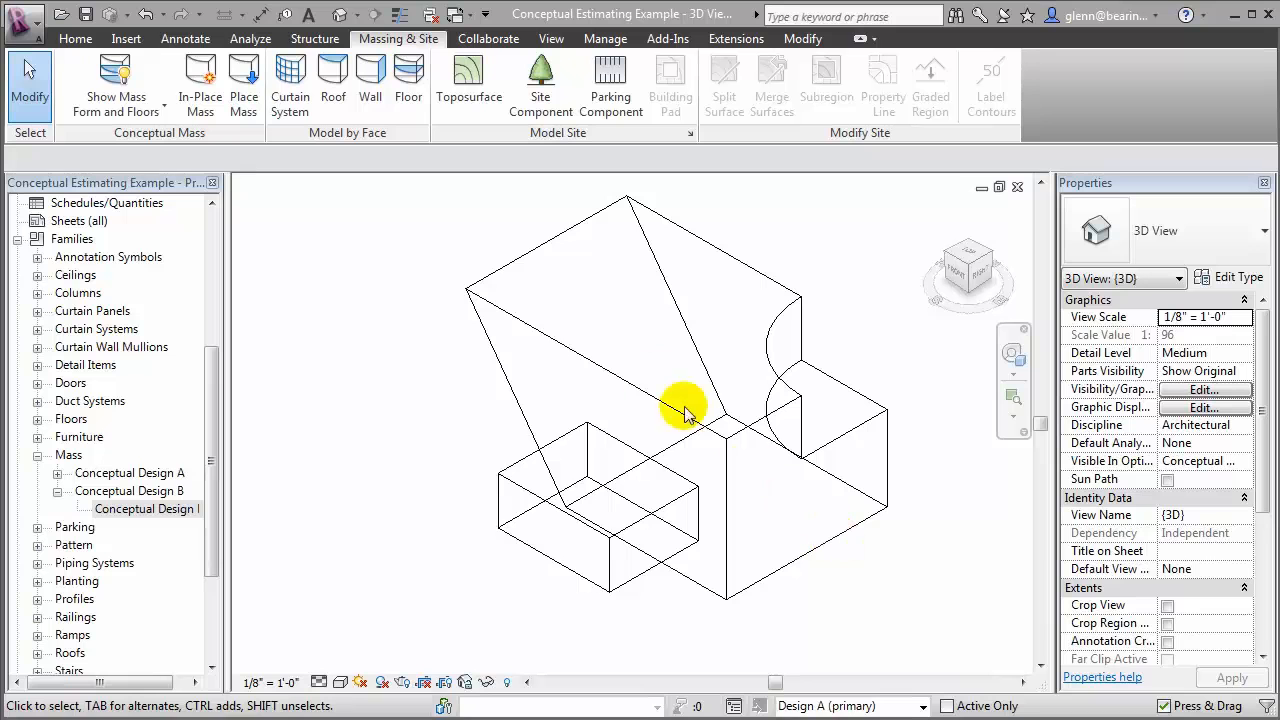
Check which levels are available for mass floors on the Conceptual Design A mass in the Conceptual Estimating Example project
left_click(553, 342)
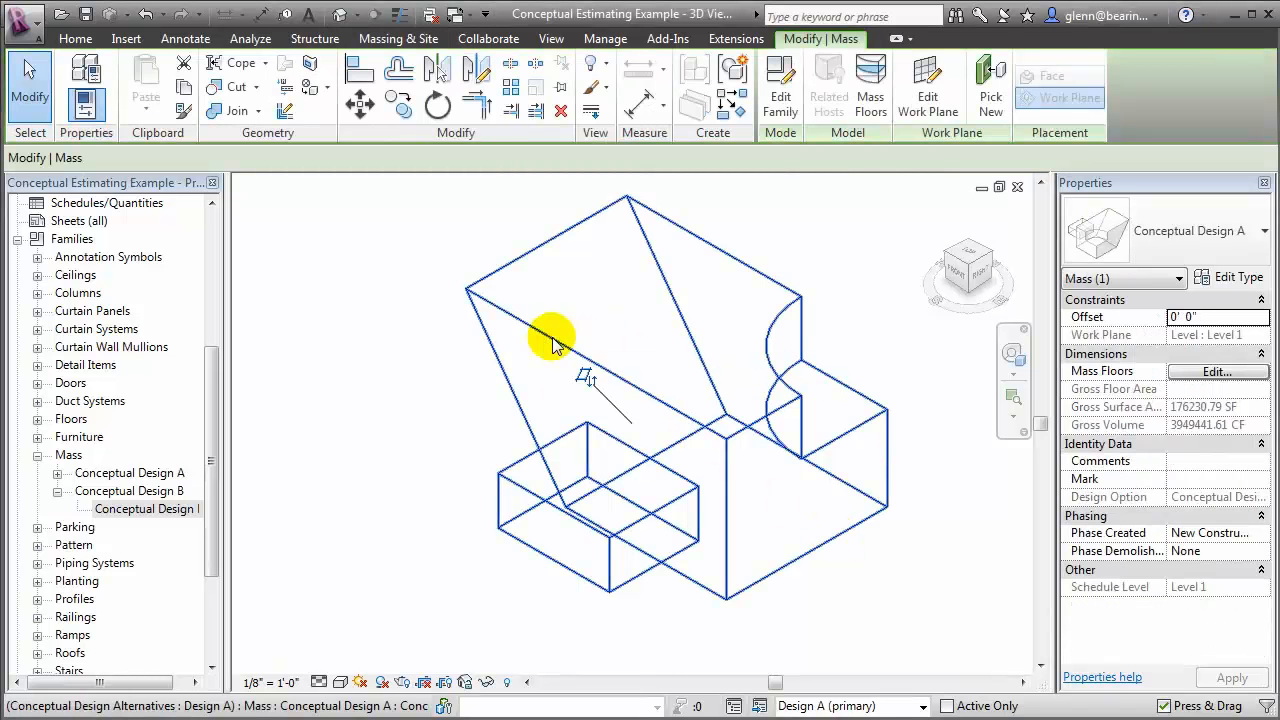
left_click(872, 96)
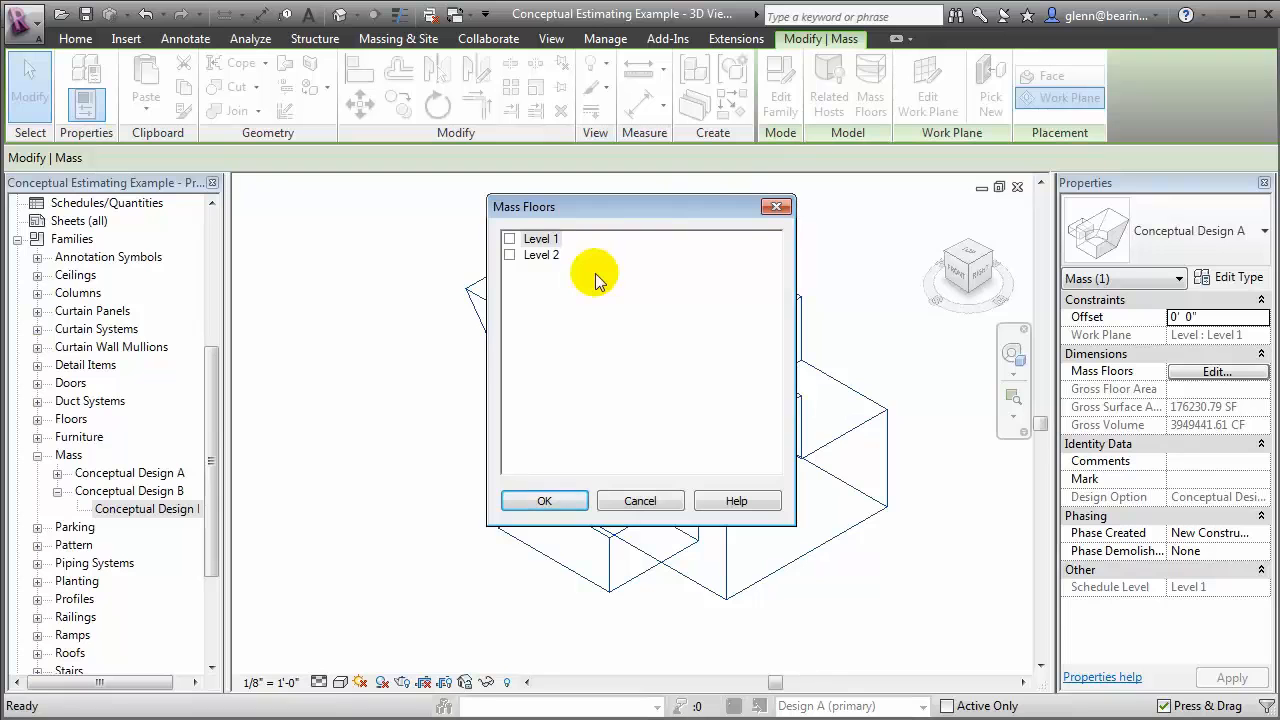
left_click(641, 501)
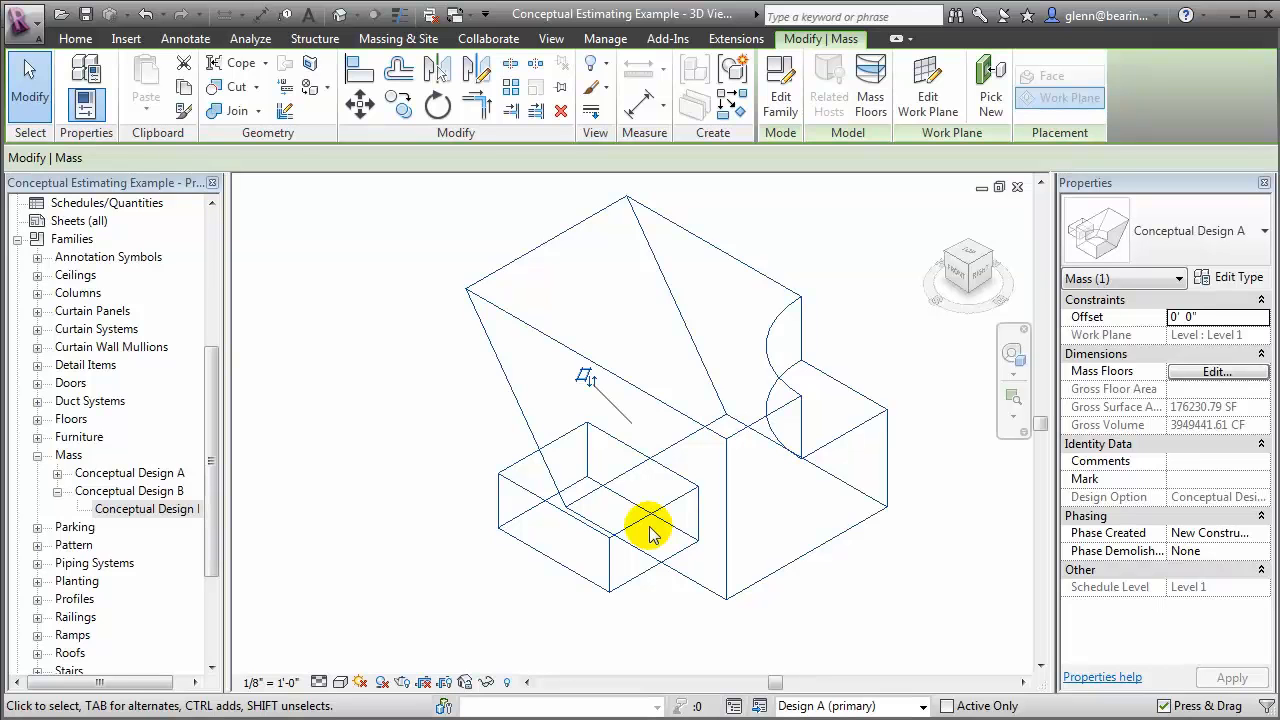
In the South elevation, add a level 10' above Level 2 by picking the Level 2 line with a 10' offset
left_click_drag(213, 439, 213, 272)
double_click(88, 419)
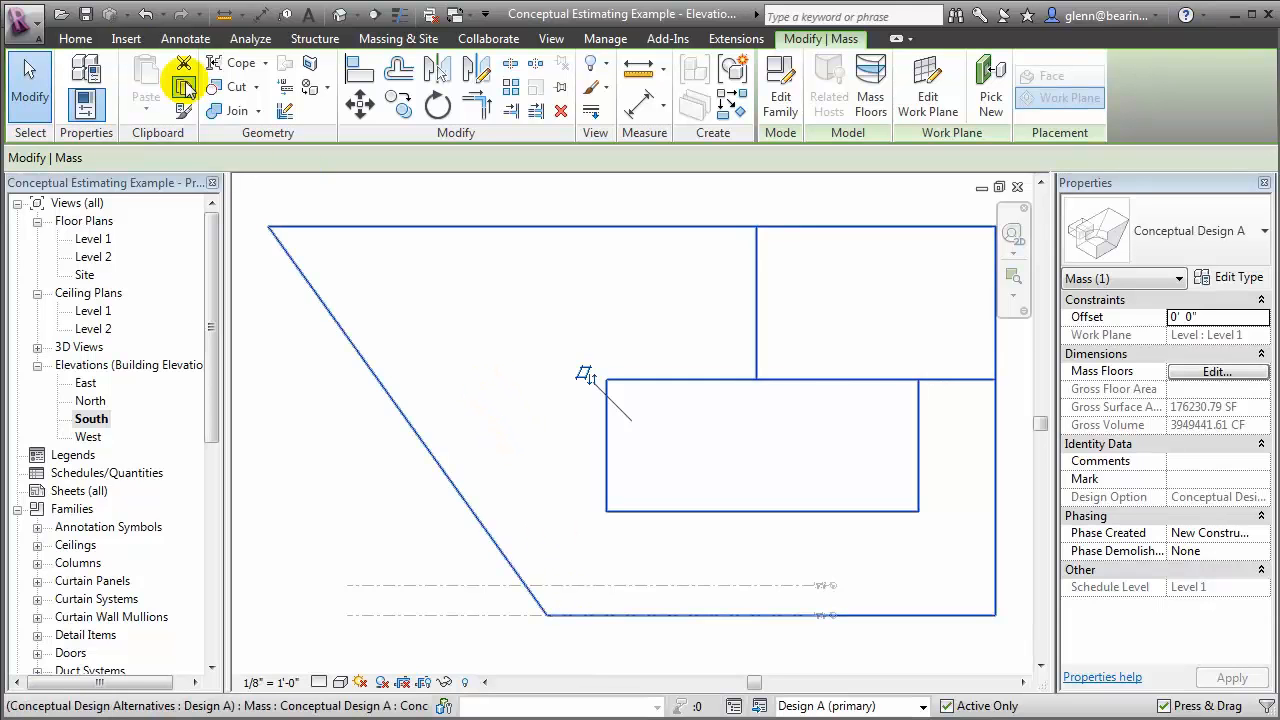
left_click(80, 40)
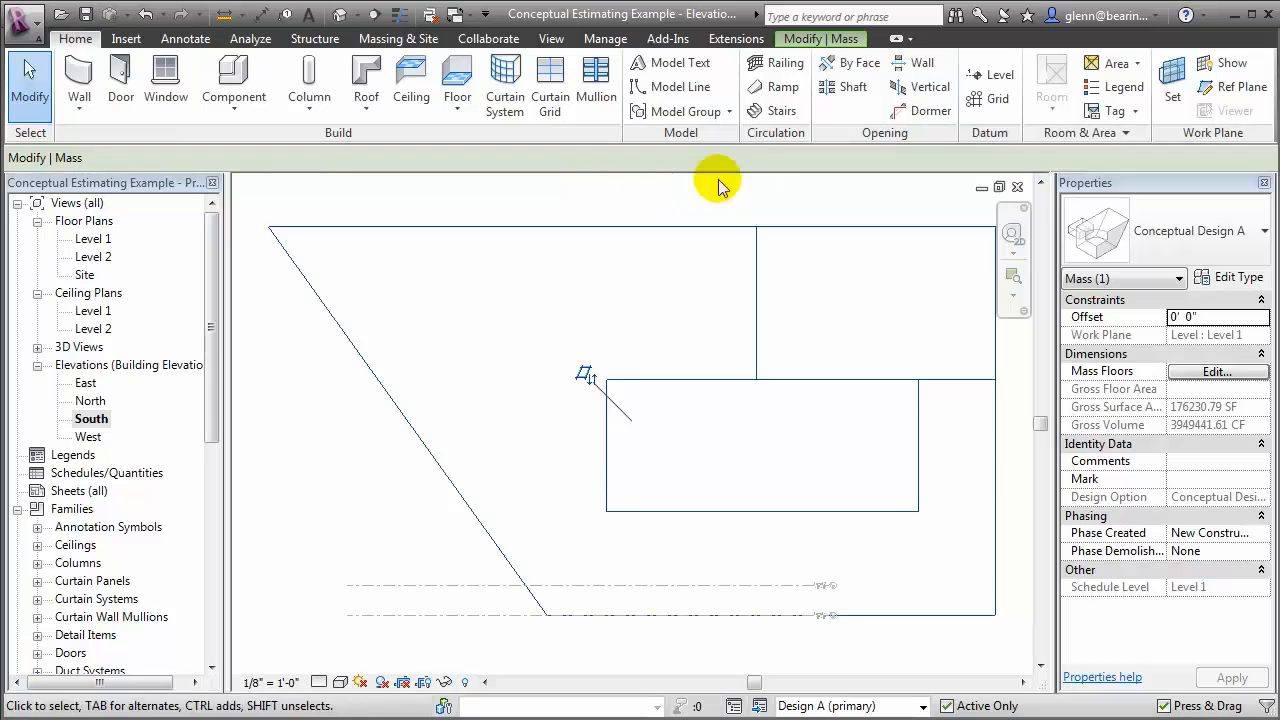
left_click(976, 80)
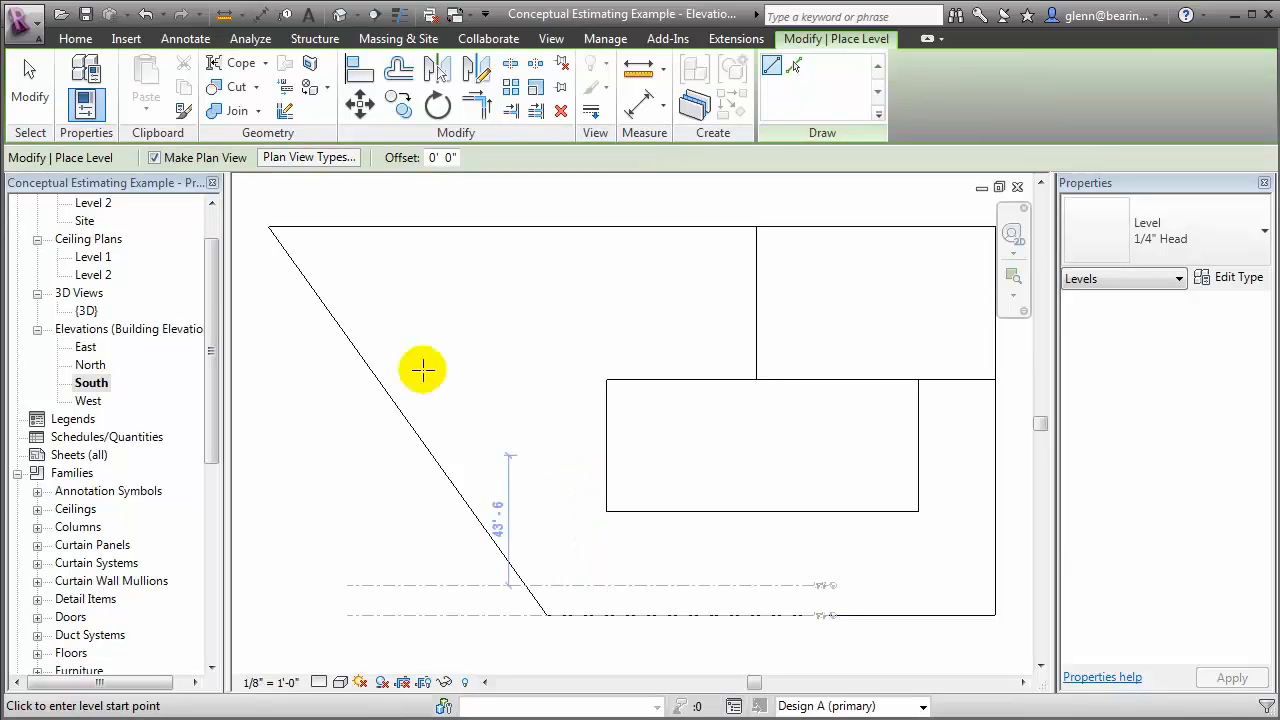
left_click(800, 70)
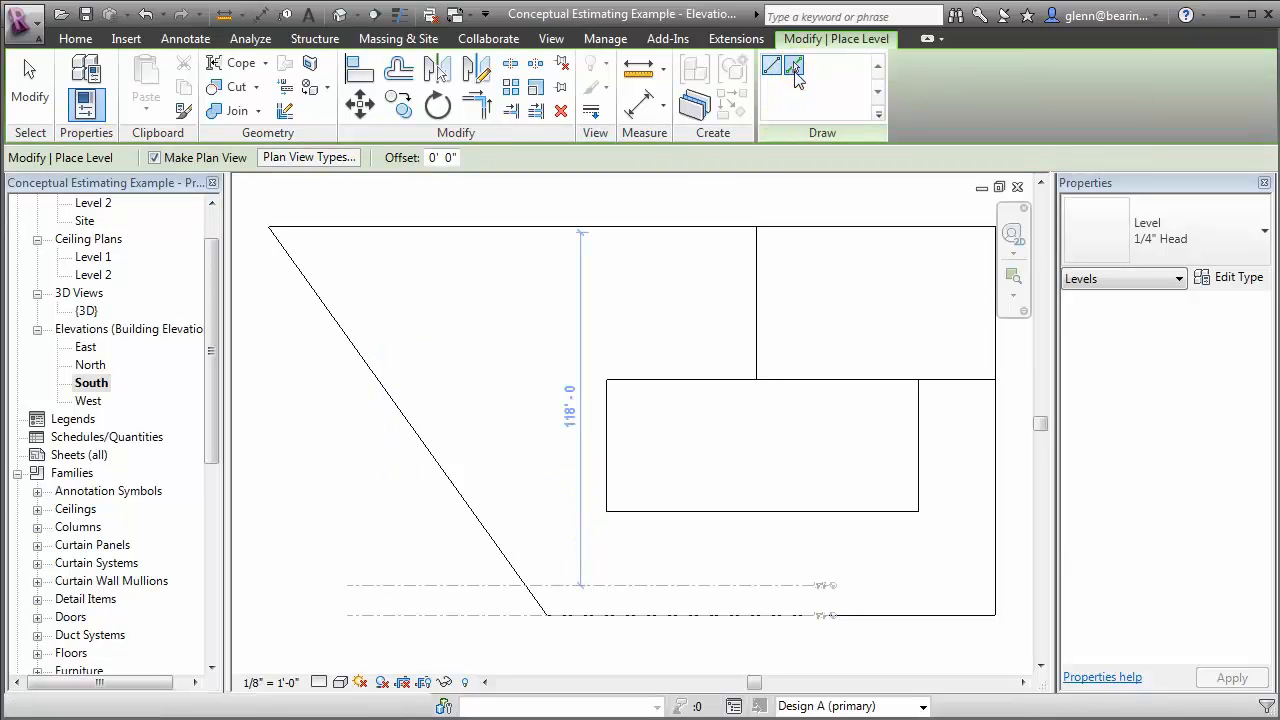
left_click(433, 157)
type("10")
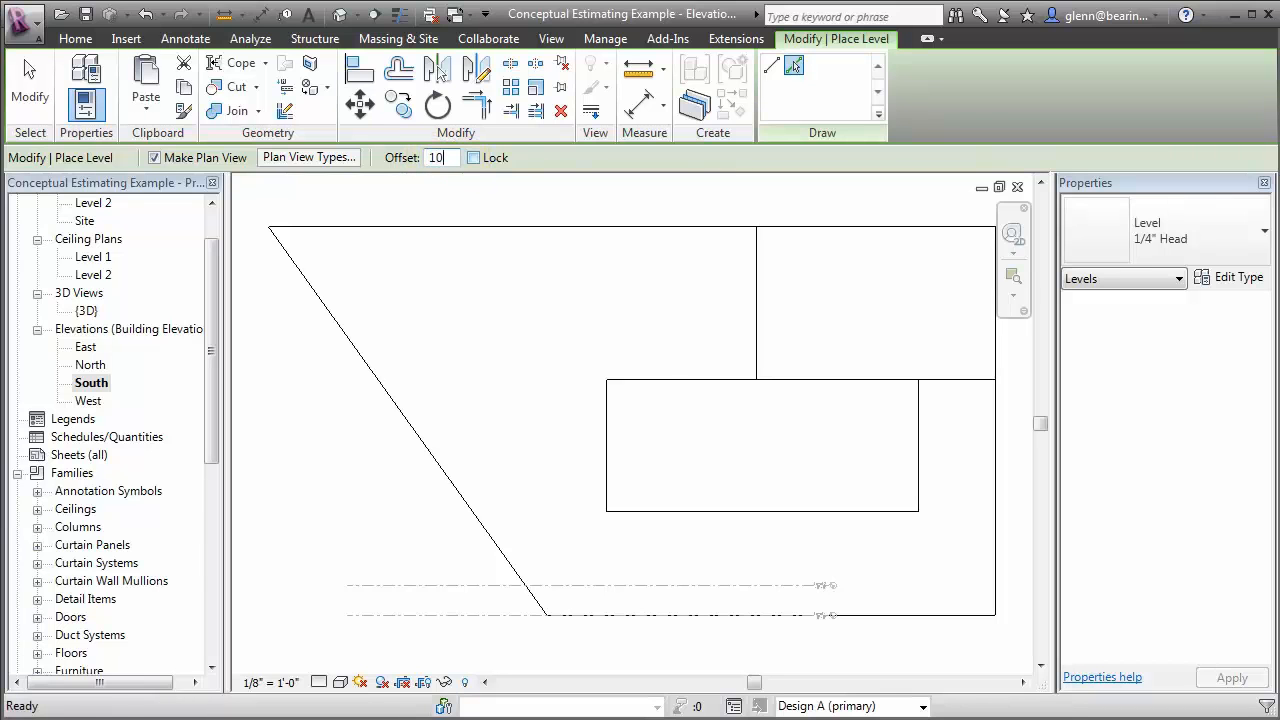
left_click(476, 585)
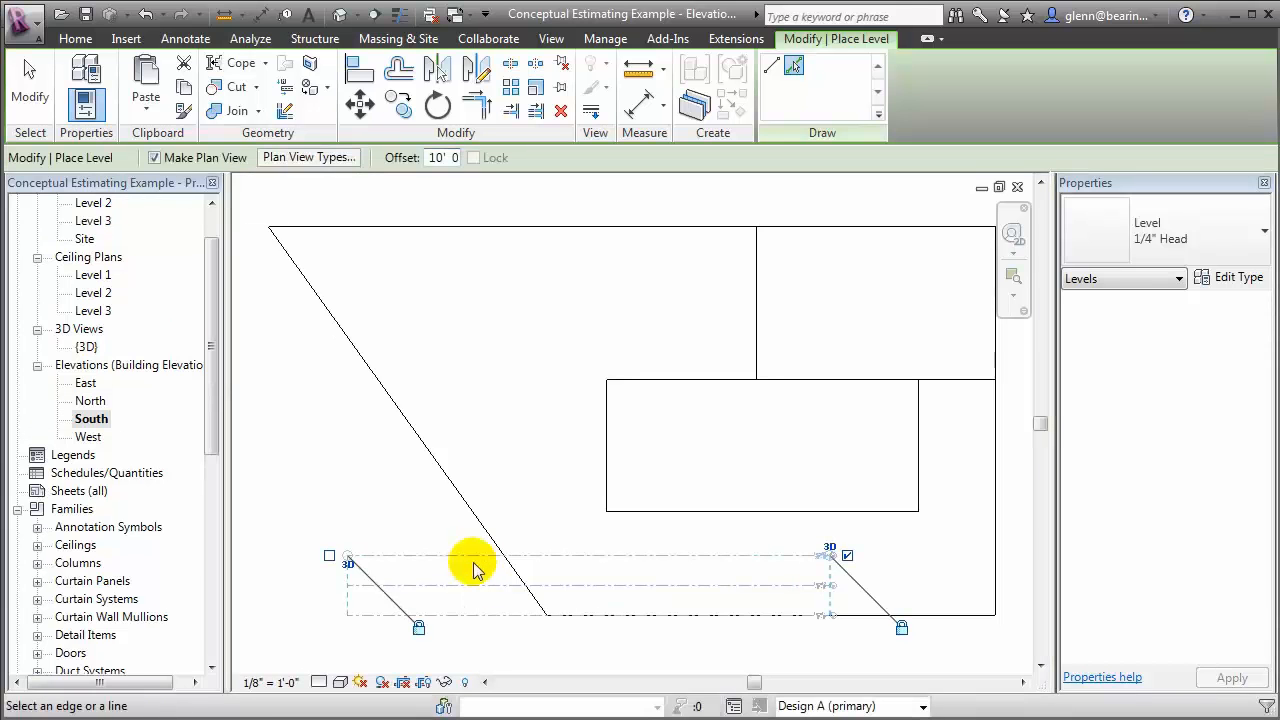
Add ten more levels up the building's height, each offset 10' from the level below, and end level placement
left_click(471, 556)
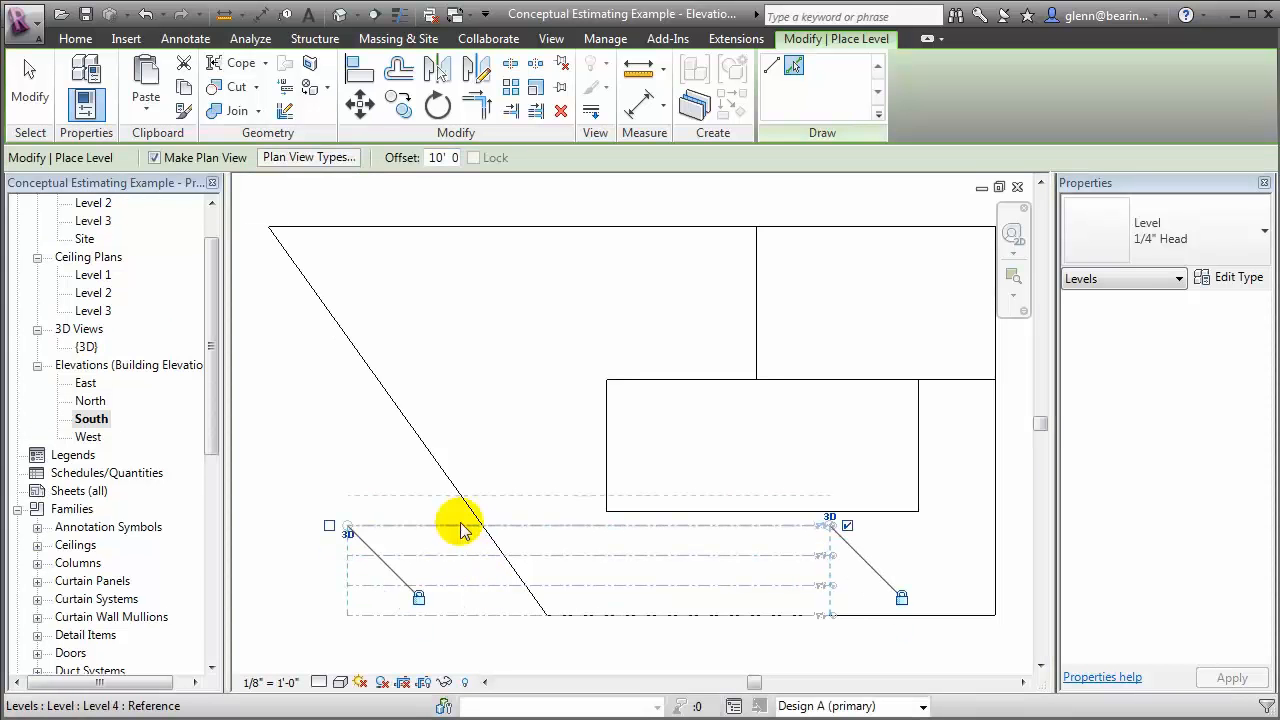
left_click(539, 525)
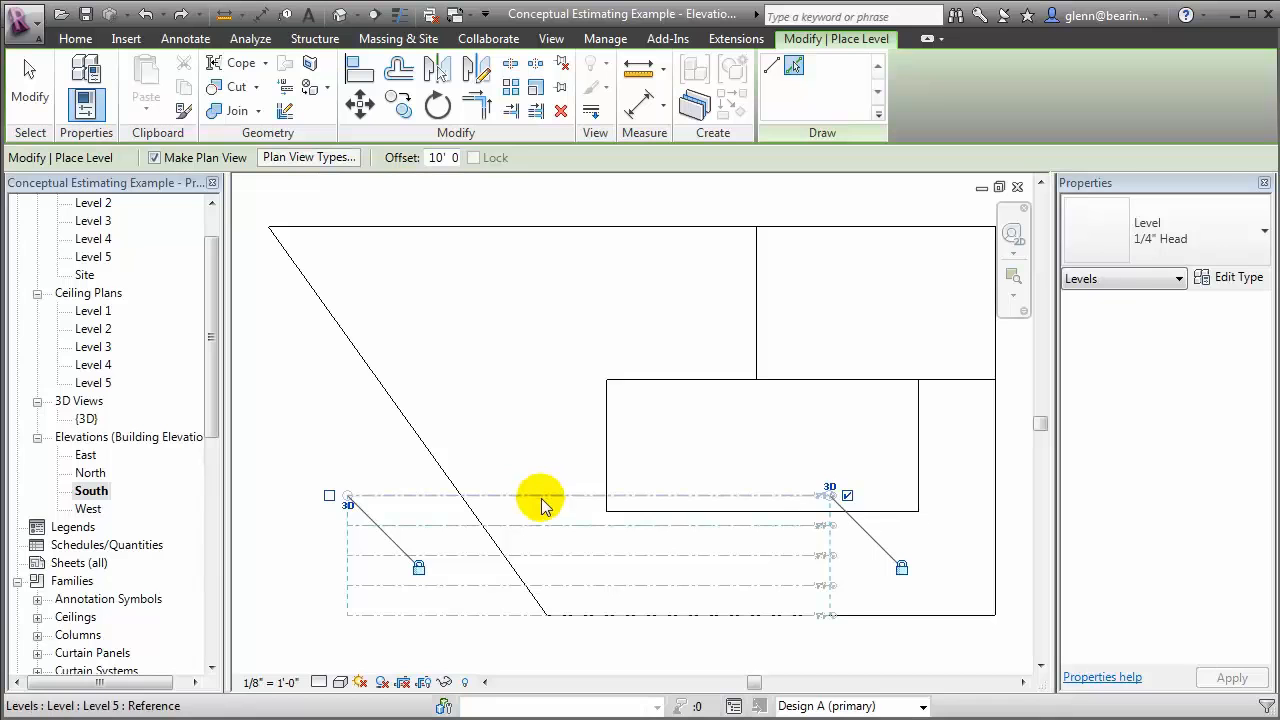
left_click(540, 495)
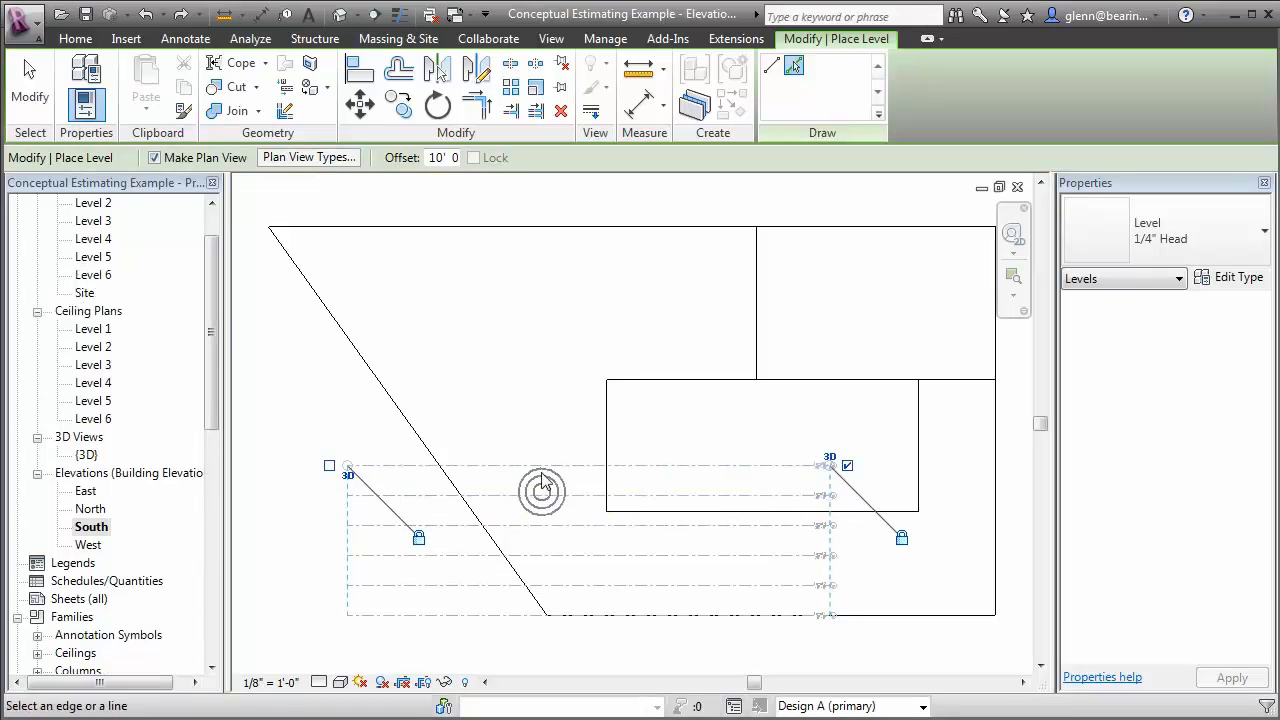
left_click(539, 464)
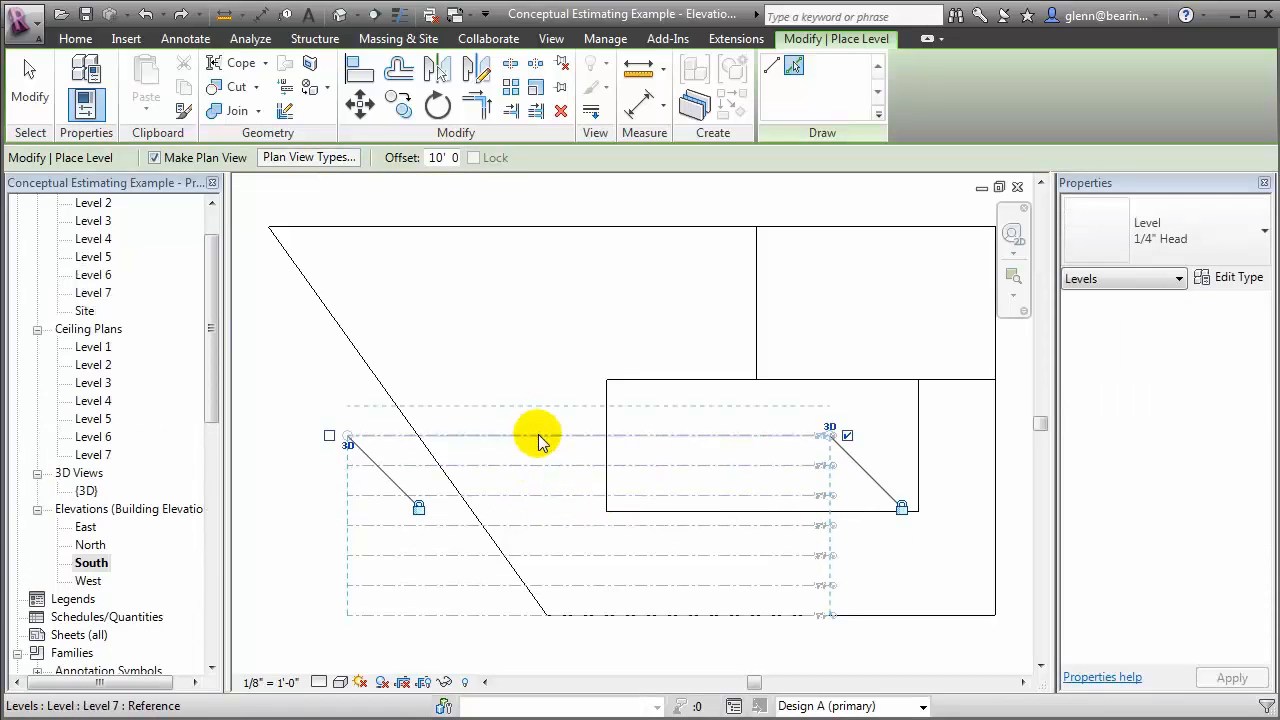
left_click(538, 434)
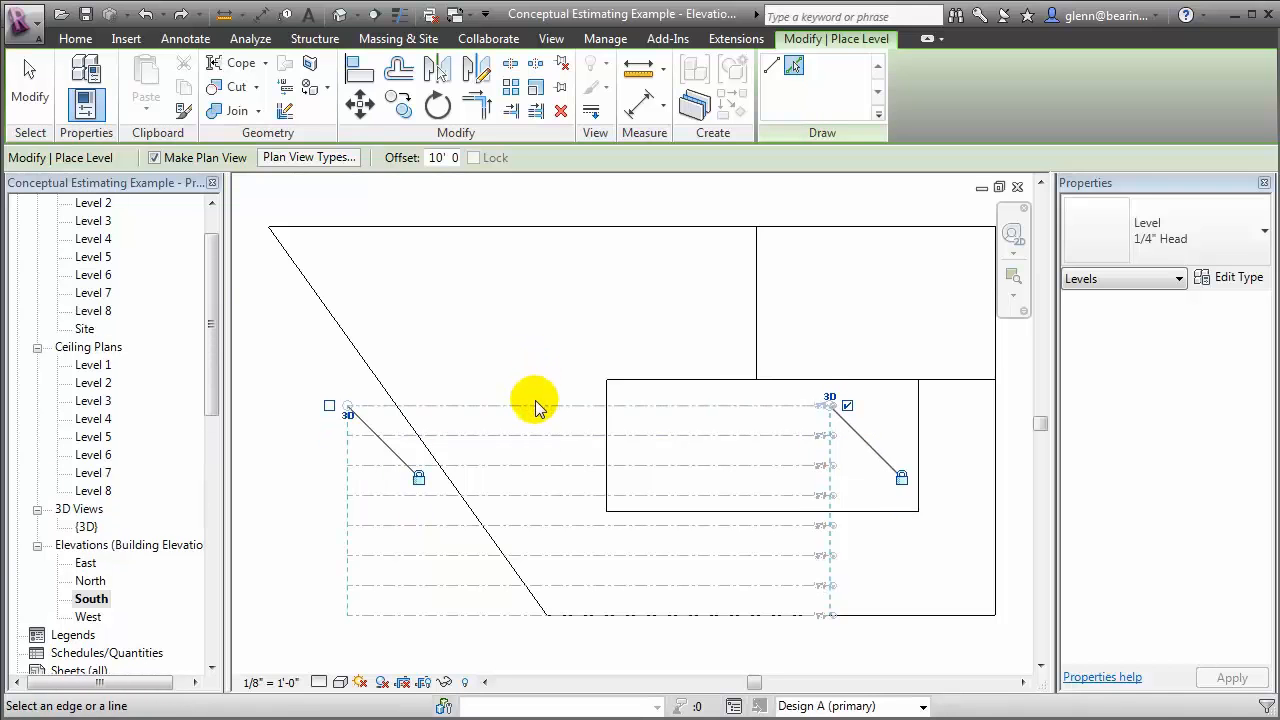
left_click(535, 402)
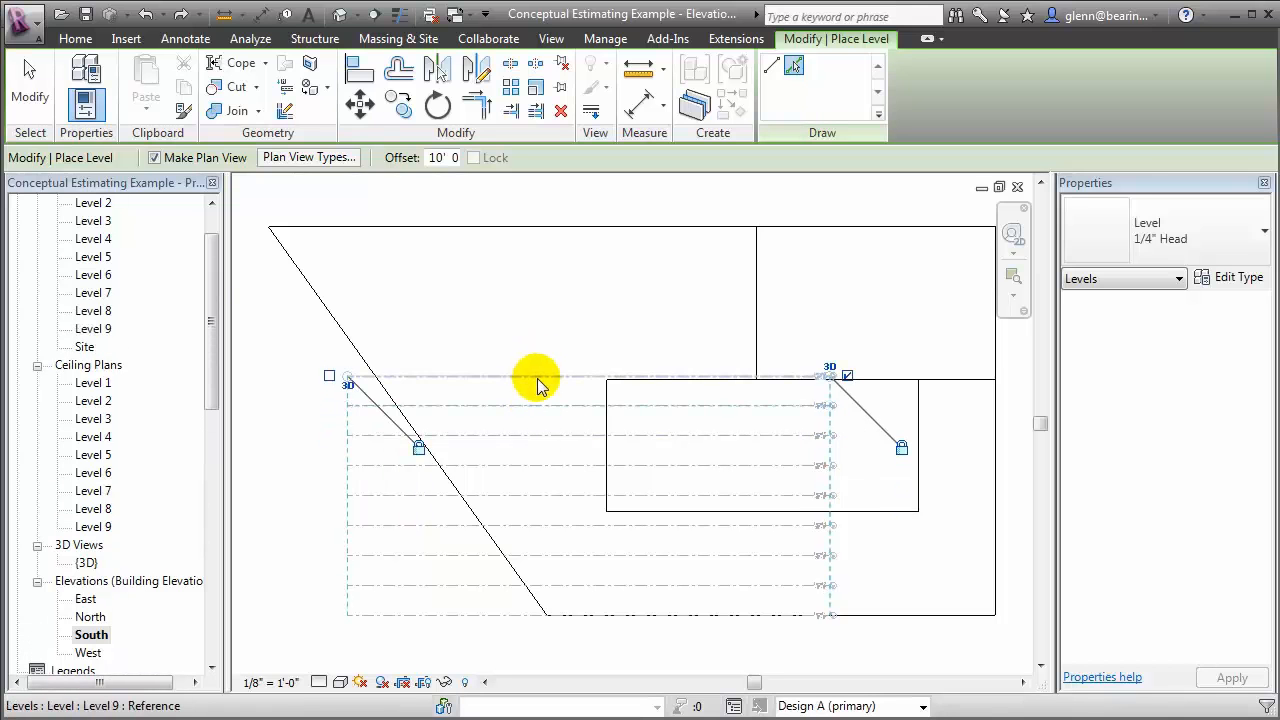
left_click(538, 376)
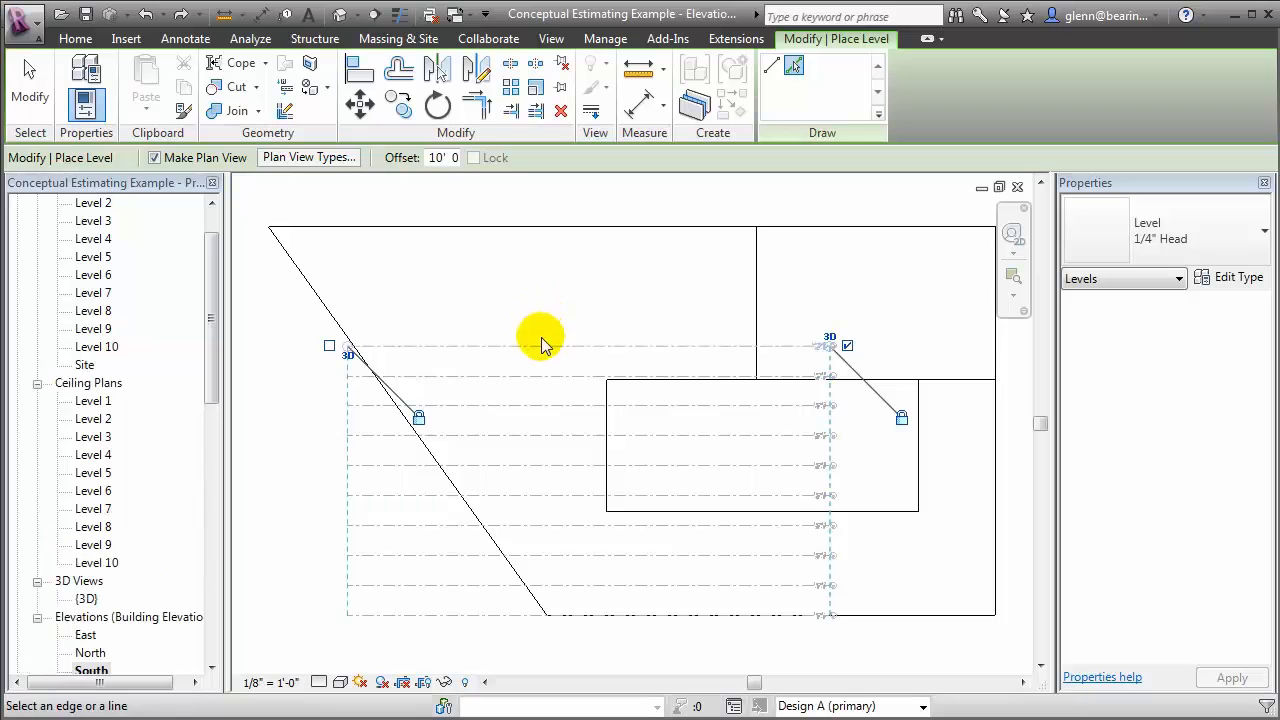
left_click(540, 346)
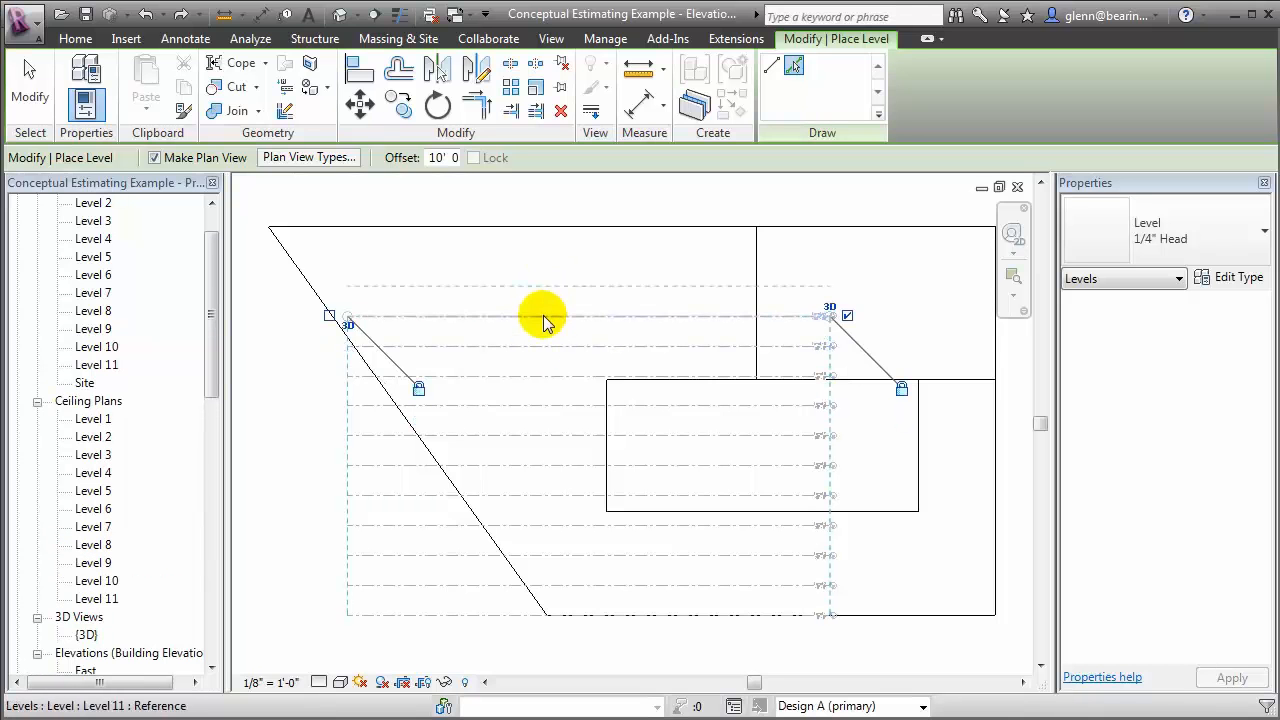
left_click(542, 315)
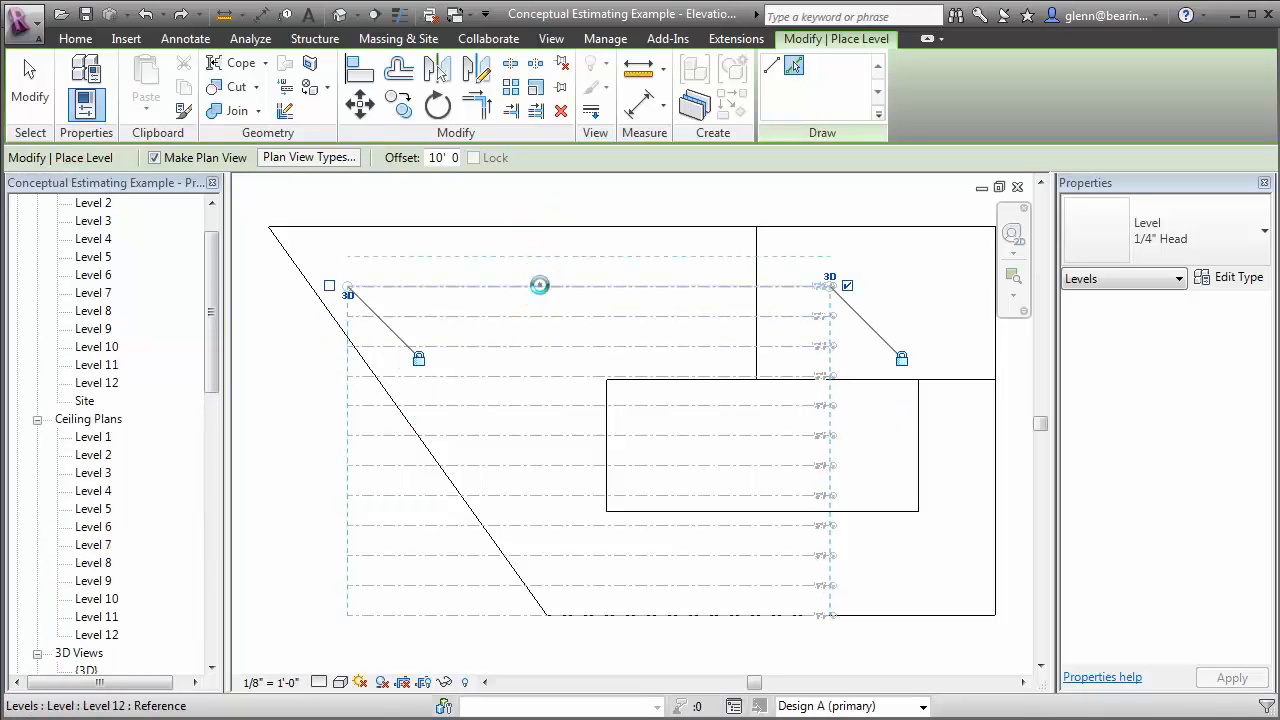
left_click(537, 286)
key("Escape")
key("Escape")
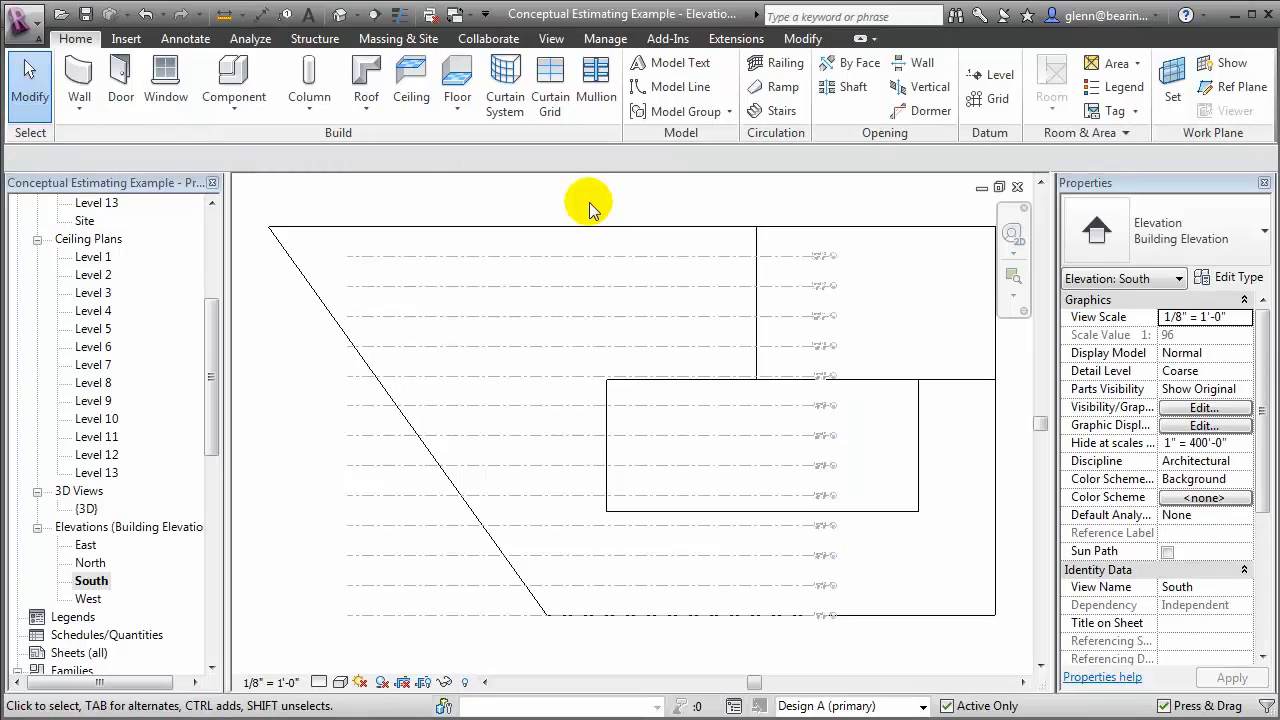
In the 3D view, create mass floors for the Conceptual Design A mass at every level from Level 1 to Level 13
left_click(340, 15)
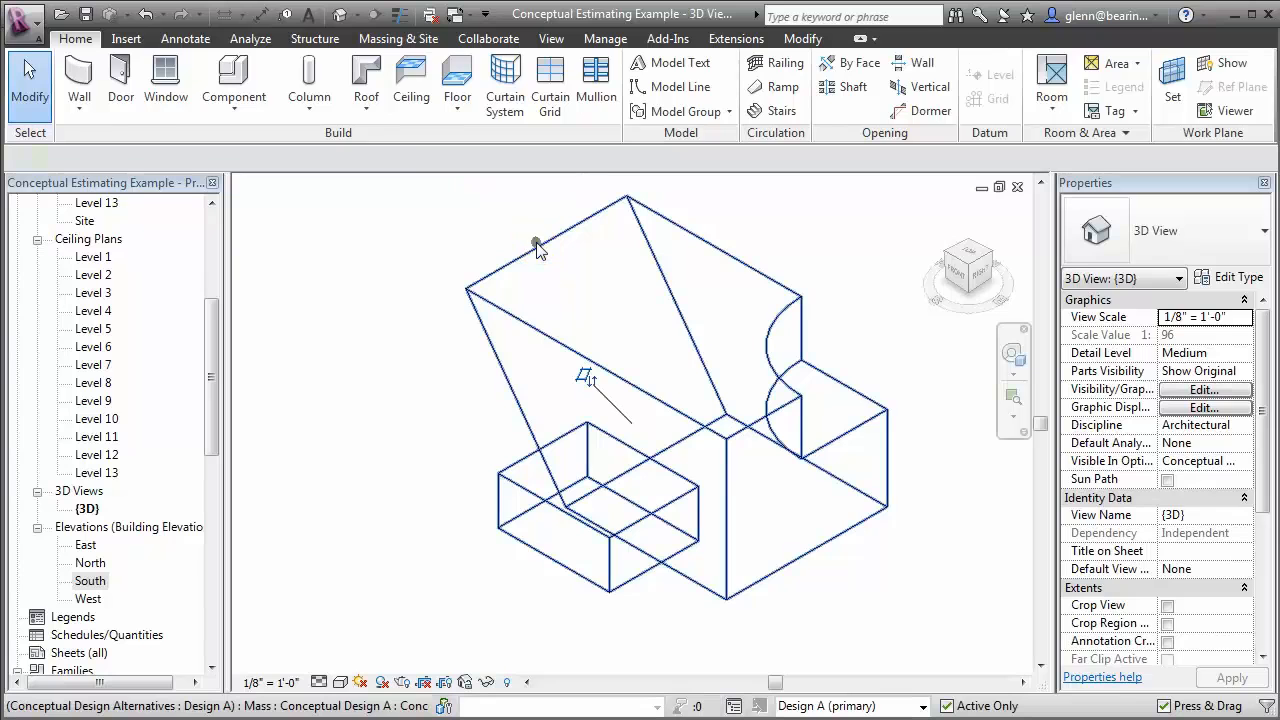
left_click(537, 246)
left_click(870, 90)
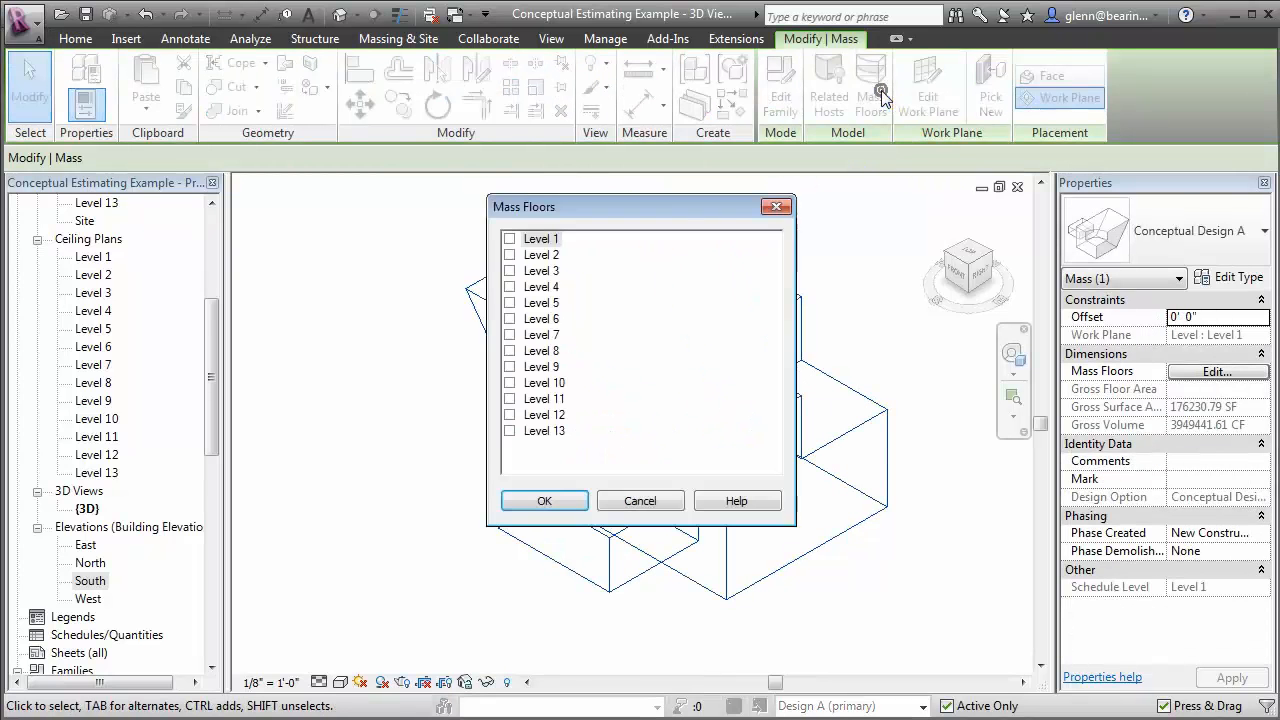
left_click(510, 254)
left_click(510, 270)
left_click(510, 286)
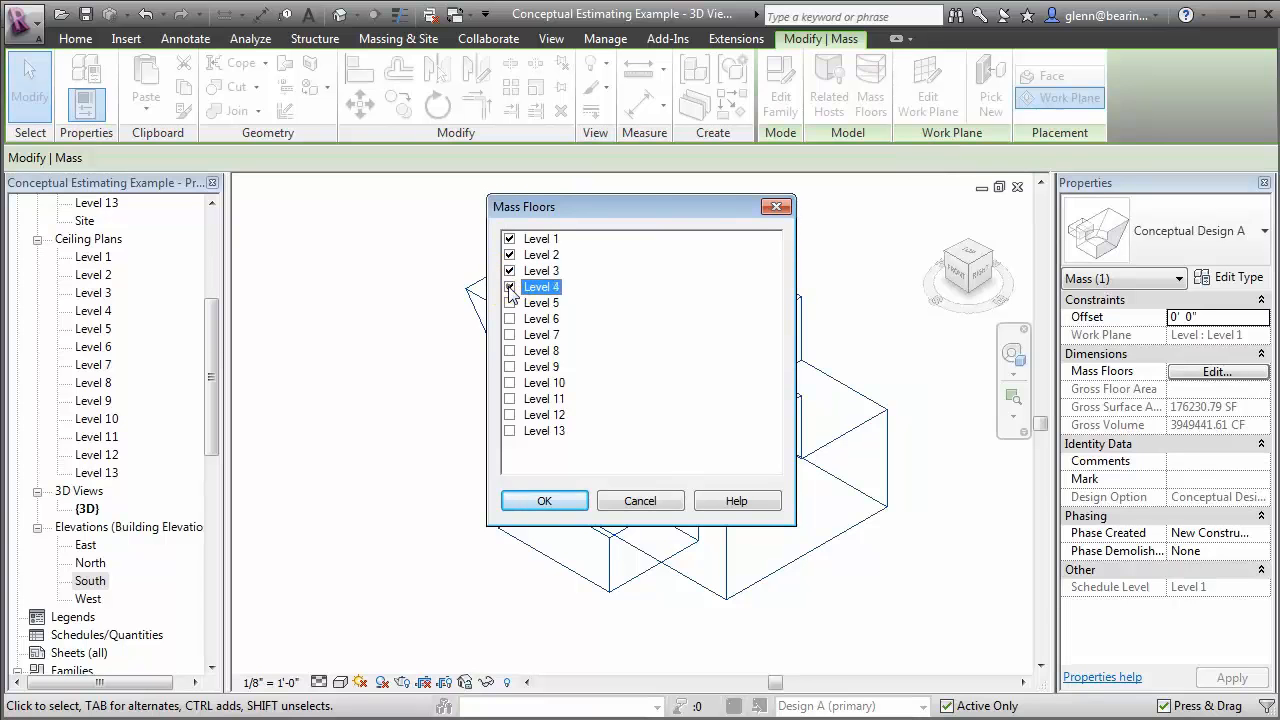
left_click(510, 302)
left_click(510, 318)
left_click(510, 334)
left_click(510, 350)
left_click(510, 366)
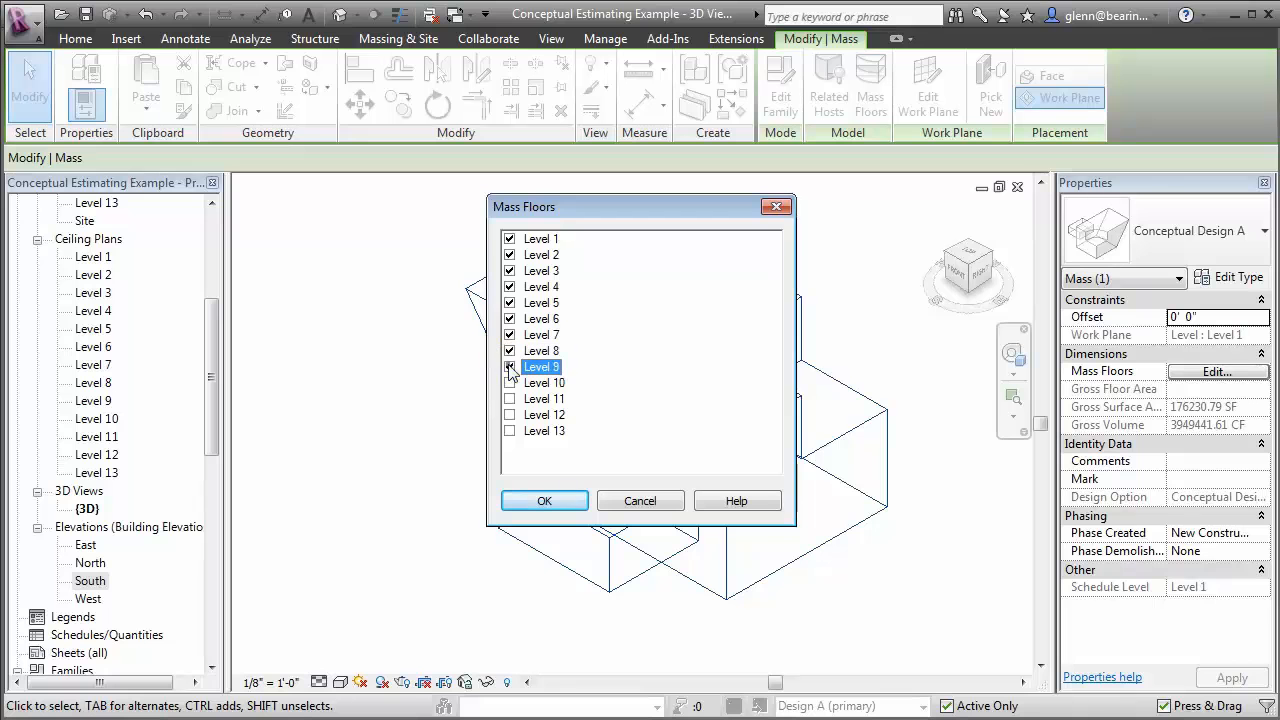
left_click(510, 382)
left_click(510, 398)
left_click(510, 414)
left_click(510, 430)
left_click(537, 502)
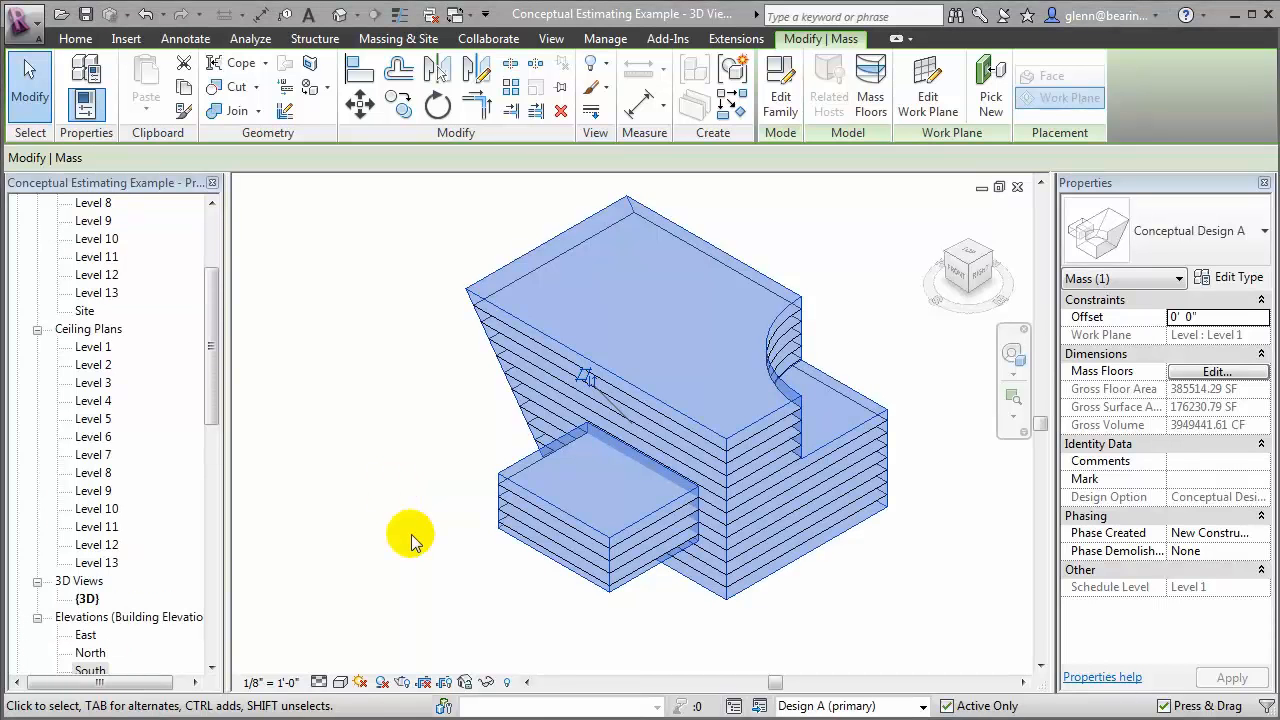
Inspect one mass floor's properties and create a new schedule for the Mass Floor category
left_click(538, 408)
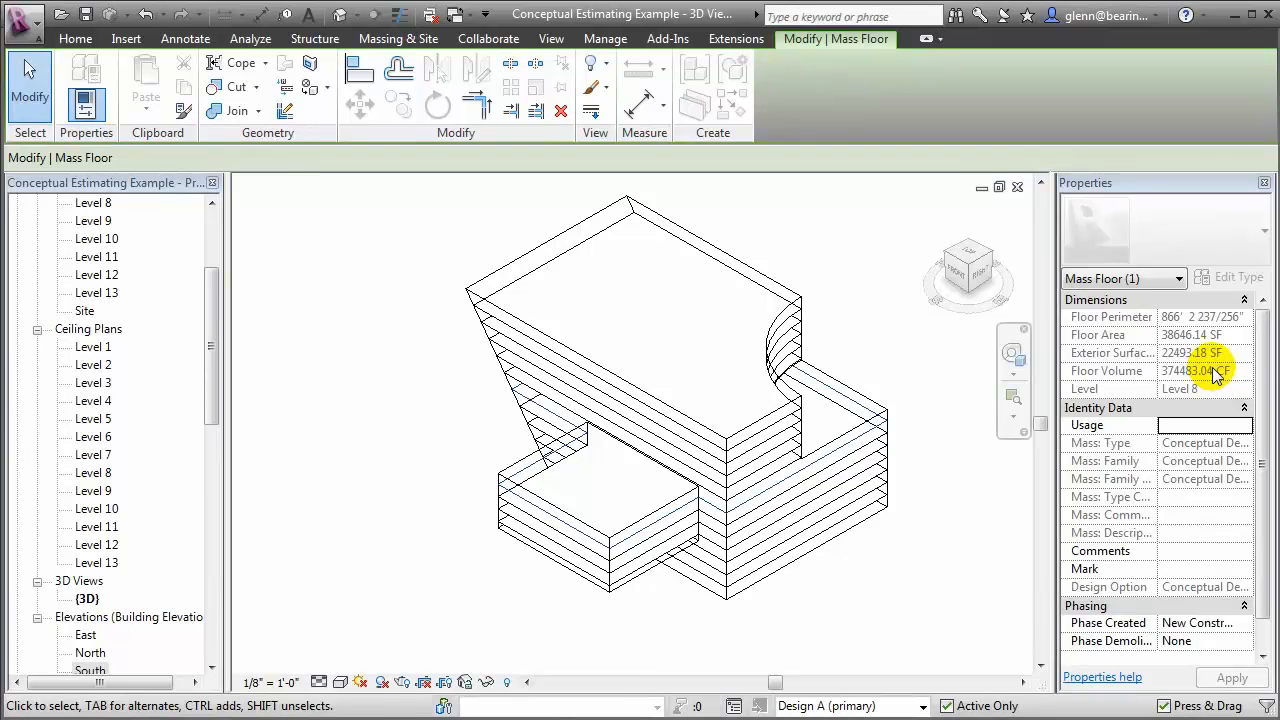
left_click(560, 40)
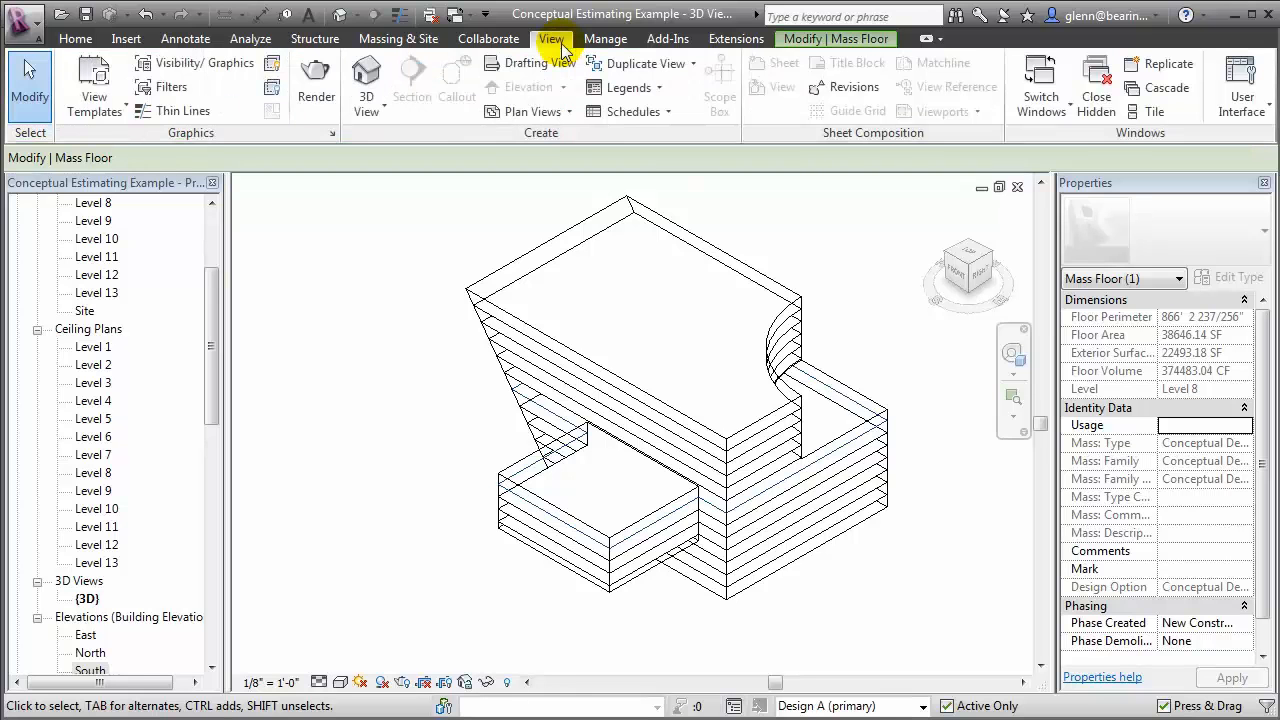
left_click(628, 115)
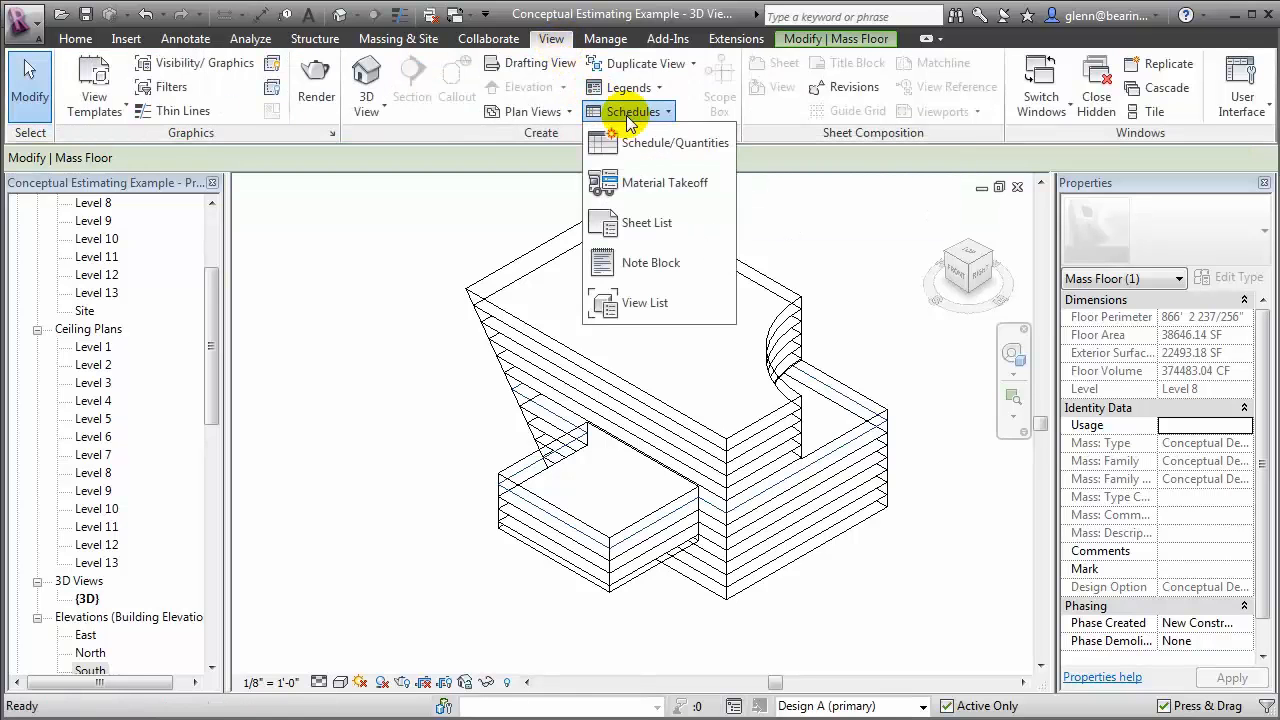
left_click(672, 148)
left_click_drag(613, 272, 607, 330)
left_click(520, 357)
left_click(605, 497)
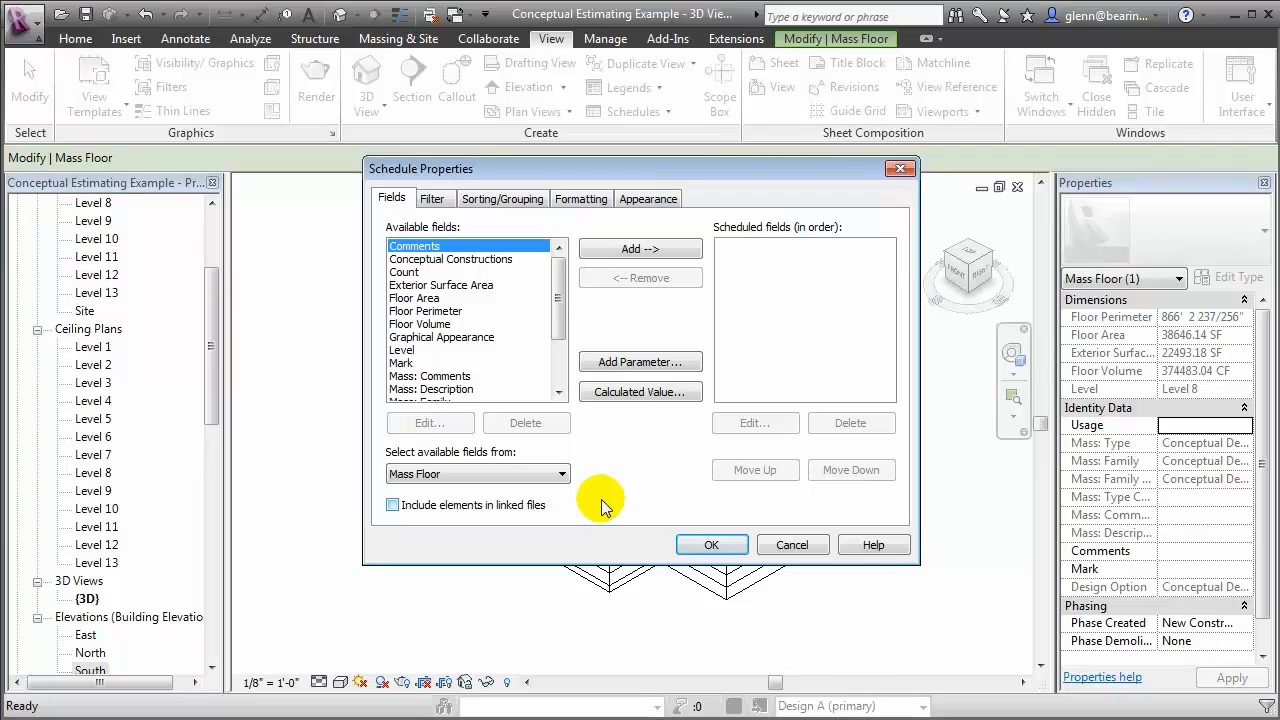
Add the Level, Floor Area and Floor Volume fields to the mass floor schedule, in that order
left_click_drag(557, 300, 556, 345)
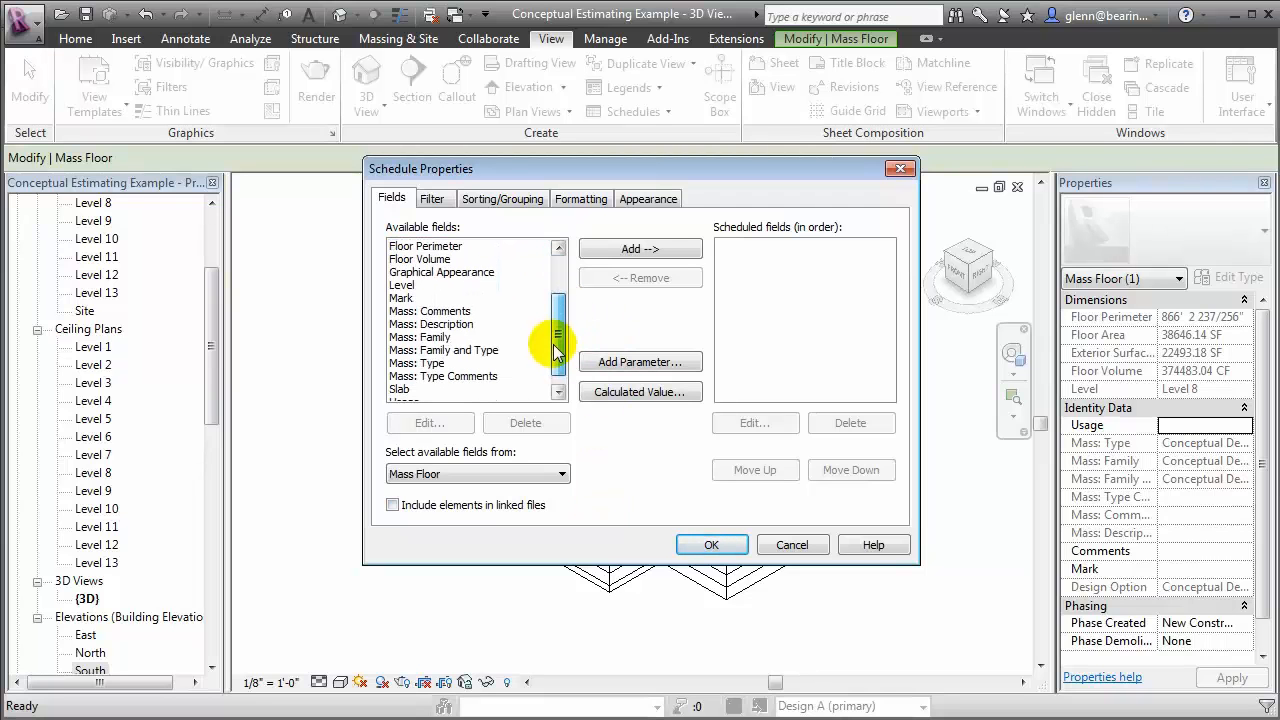
left_click(402, 285)
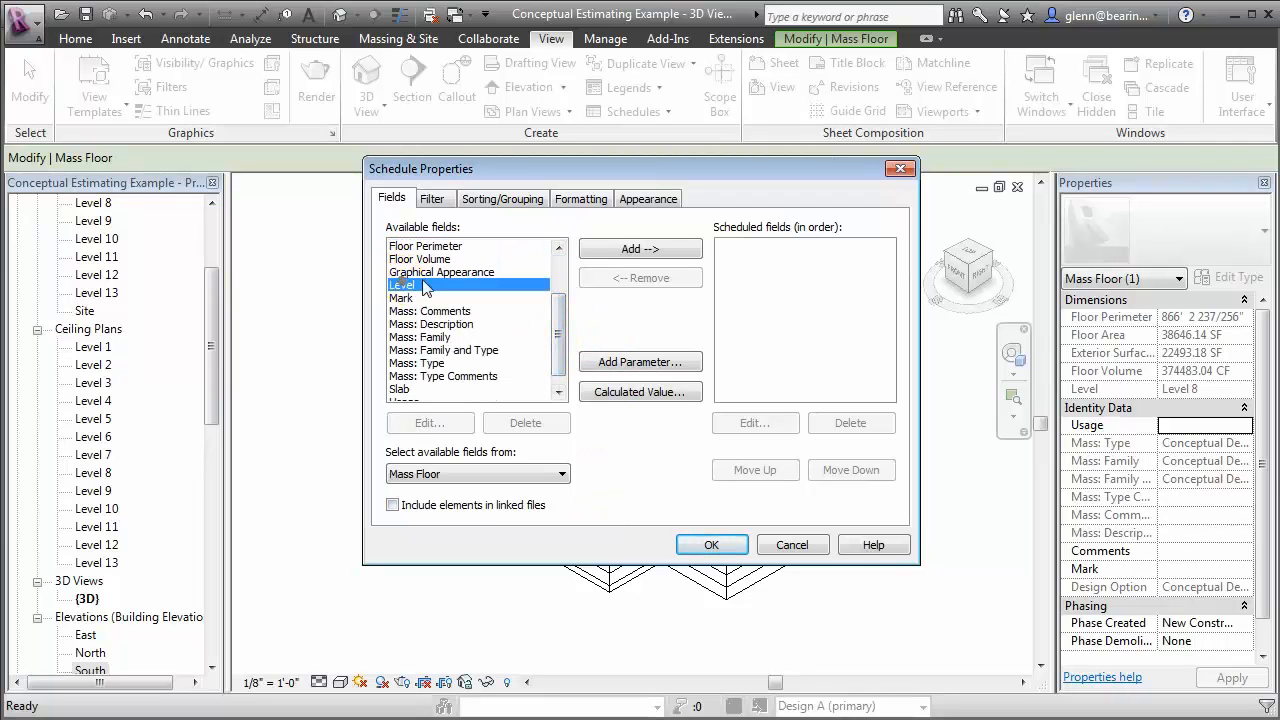
left_click(617, 252)
left_click(560, 275)
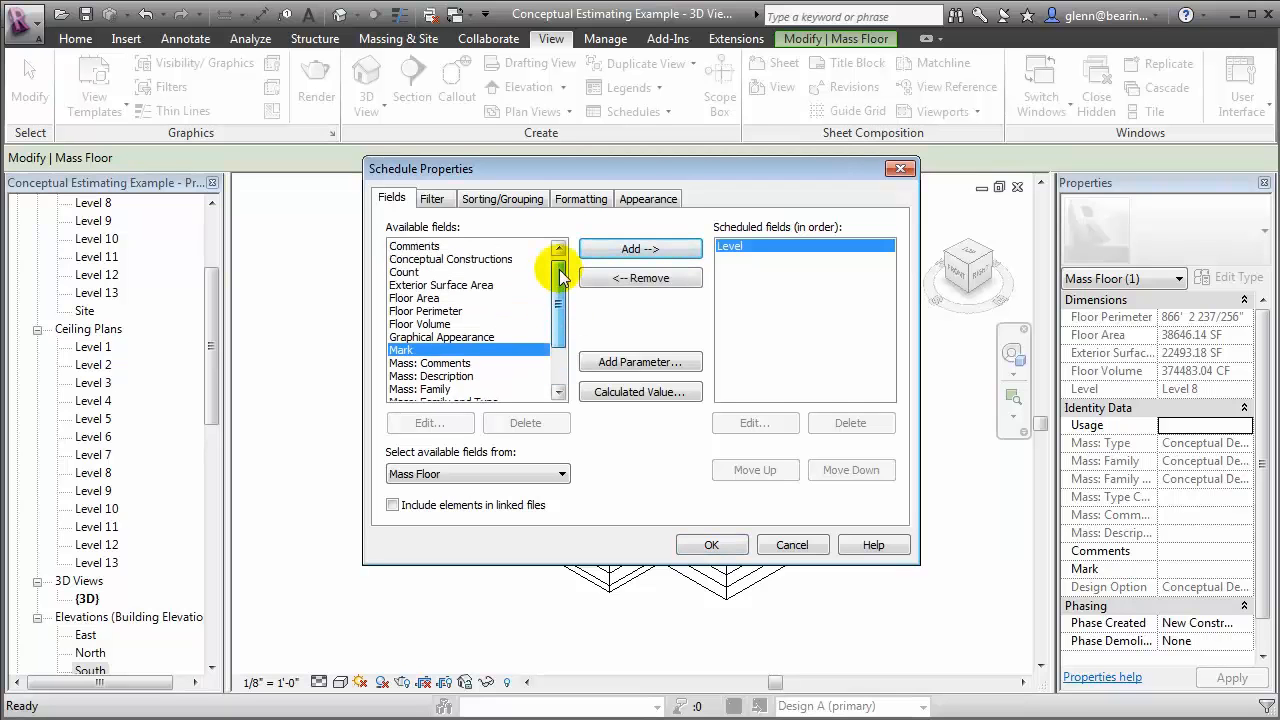
left_click_drag(560, 275, 556, 300)
left_click(465, 247)
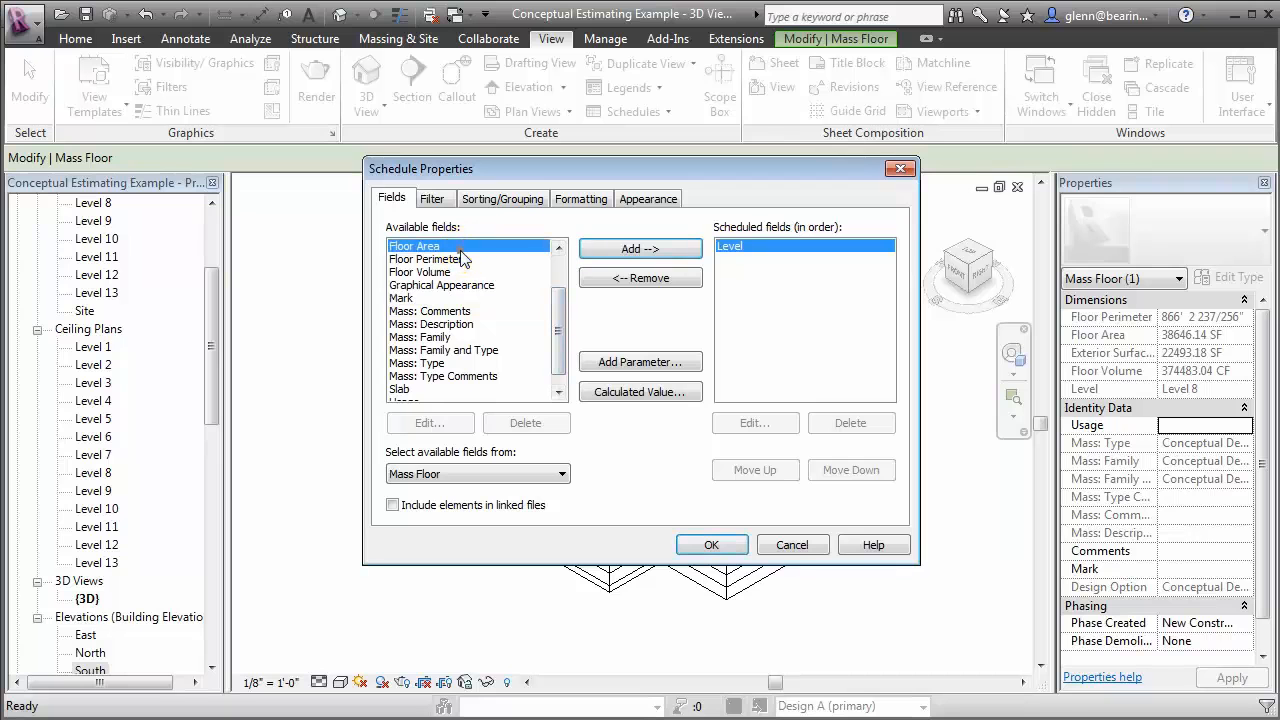
left_click(612, 250)
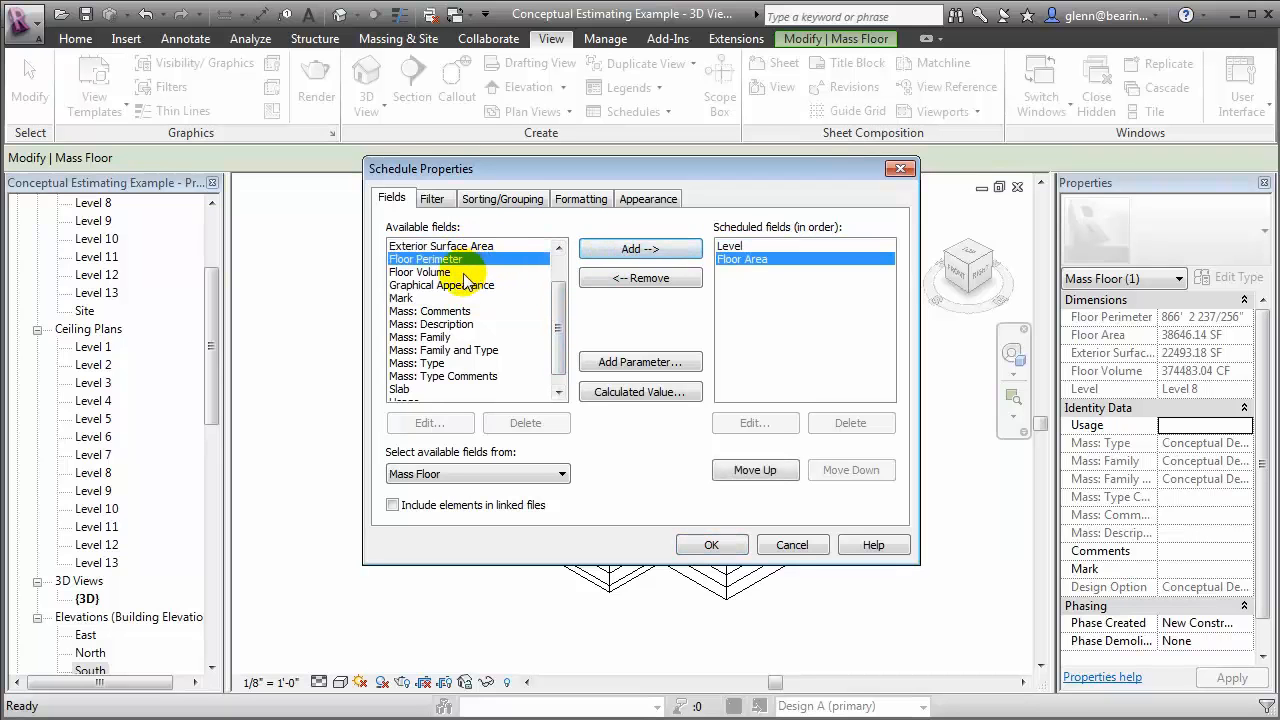
left_click(472, 272)
left_click(632, 250)
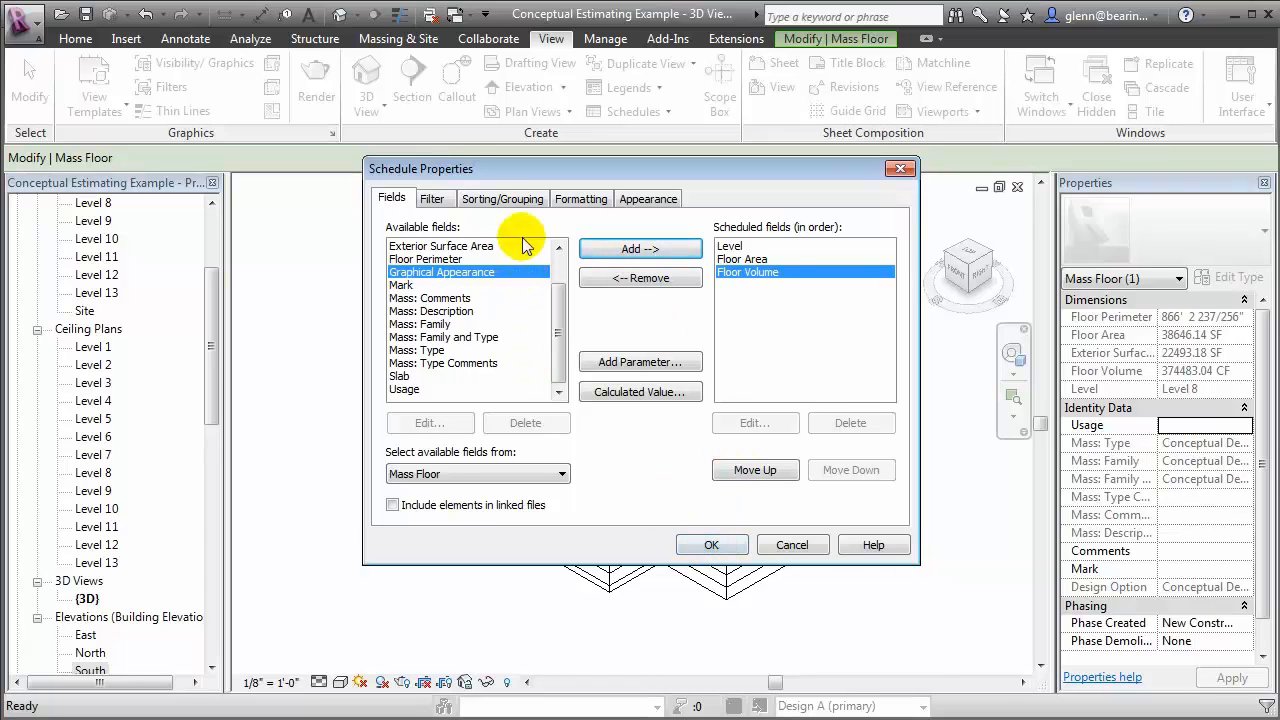
Sort the mass floor schedule by Level in ascending order and enable grand totals with title, count, and totals
left_click(508, 198)
left_click(515, 230)
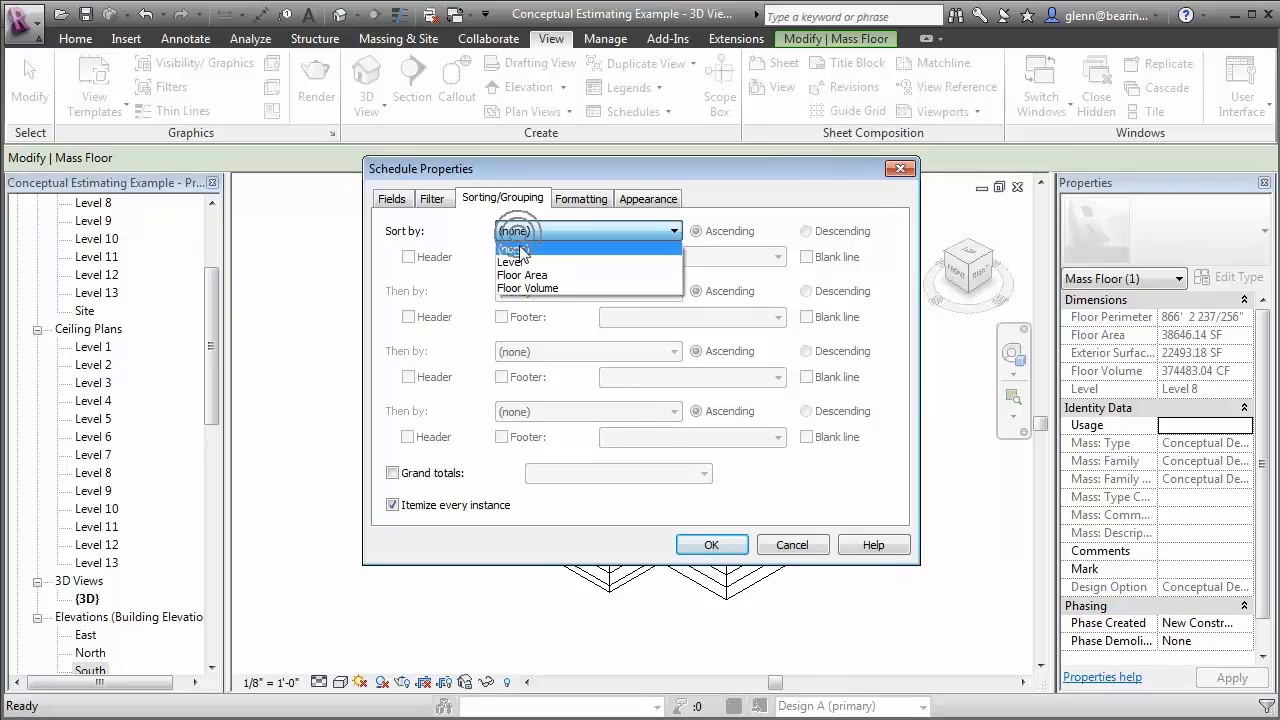
left_click(521, 262)
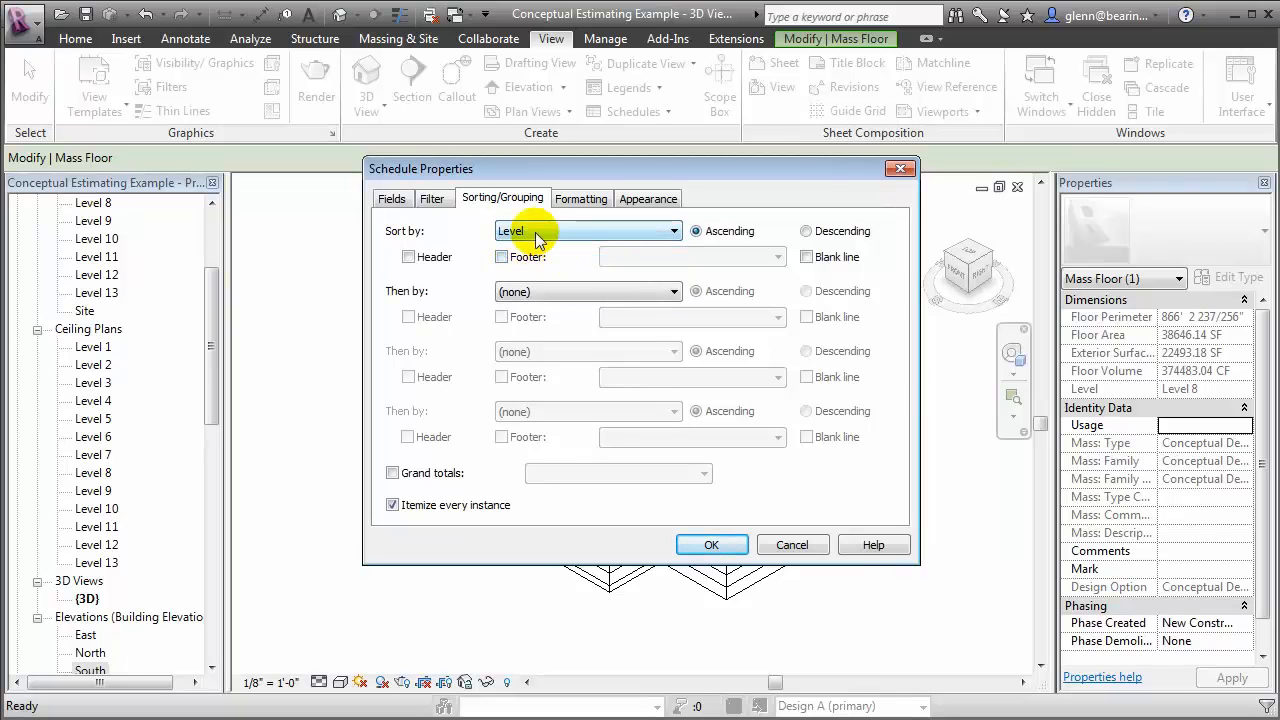
left_click(392, 472)
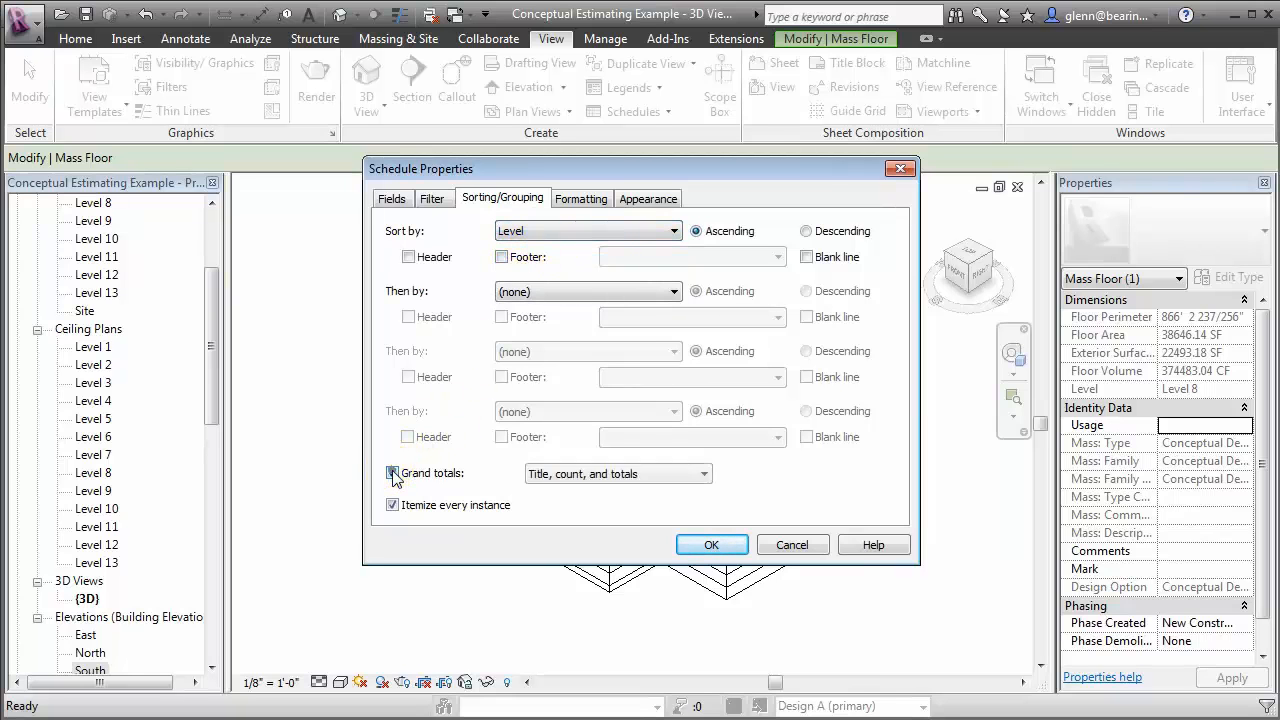
Calculate totals for the Floor Area field, align it right, and generate the mass floor schedule
left_click(581, 198)
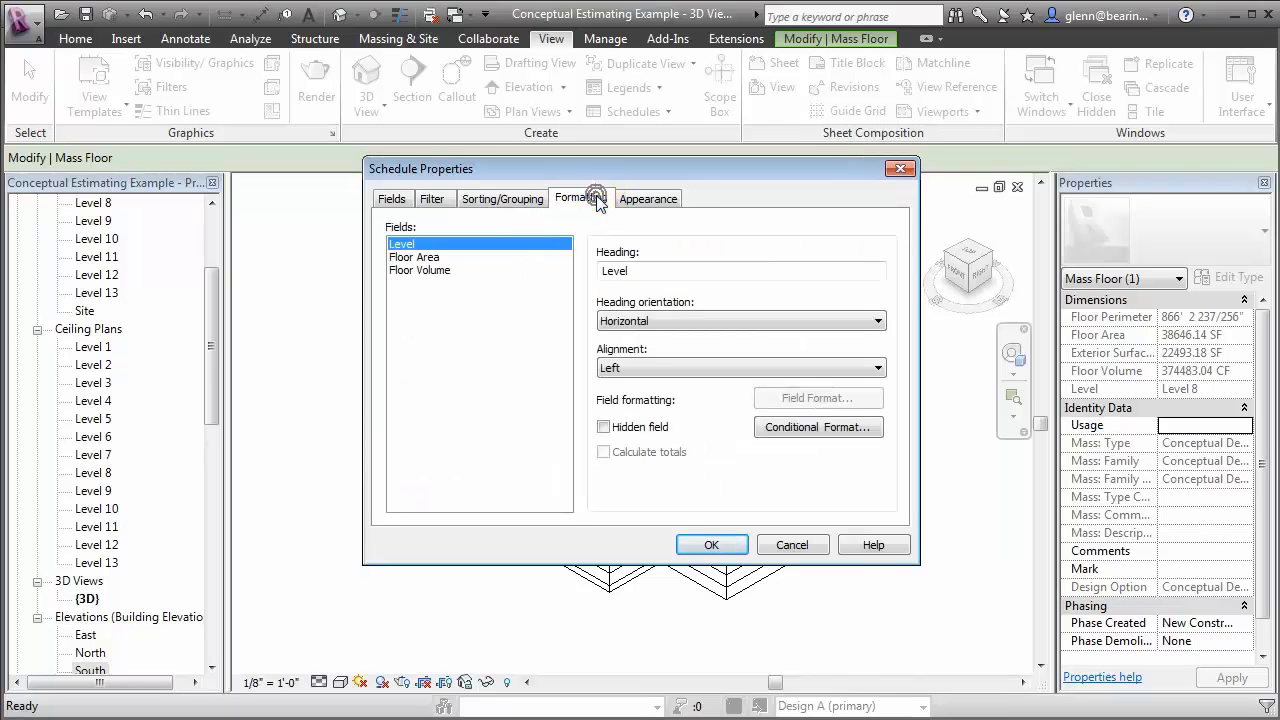
left_click(425, 257)
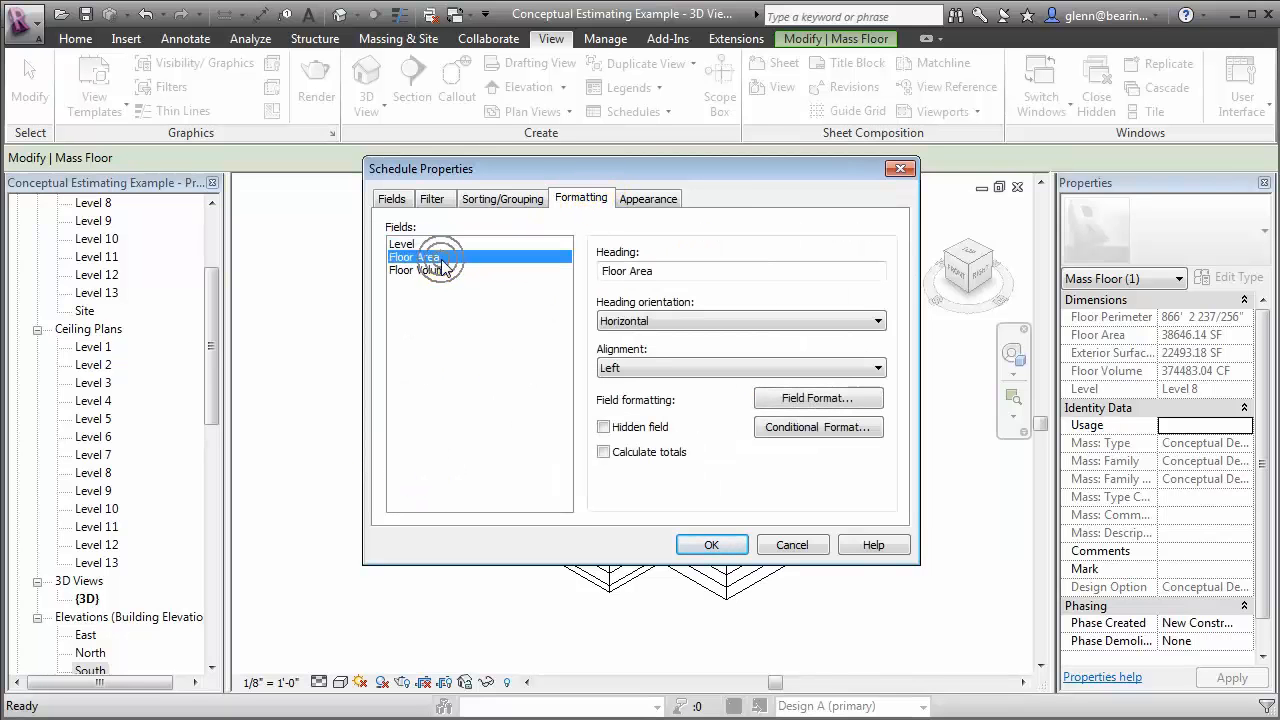
left_click(604, 452)
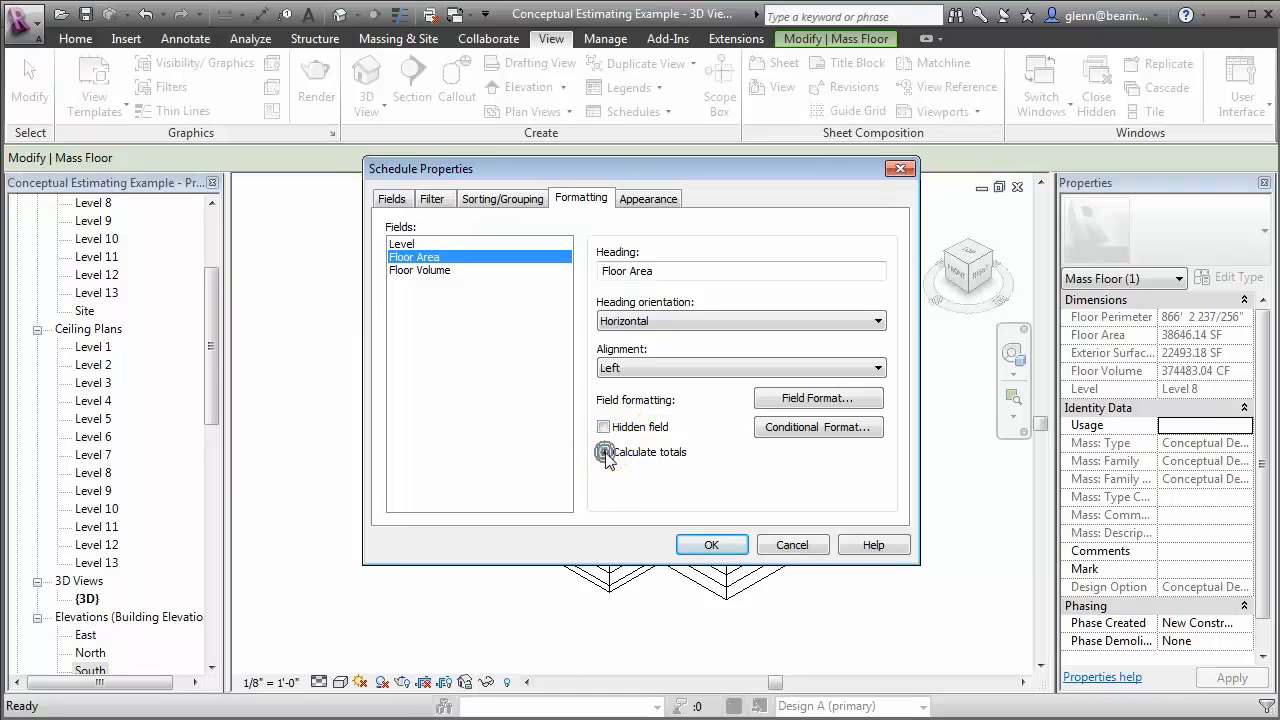
left_click(645, 368)
left_click(636, 412)
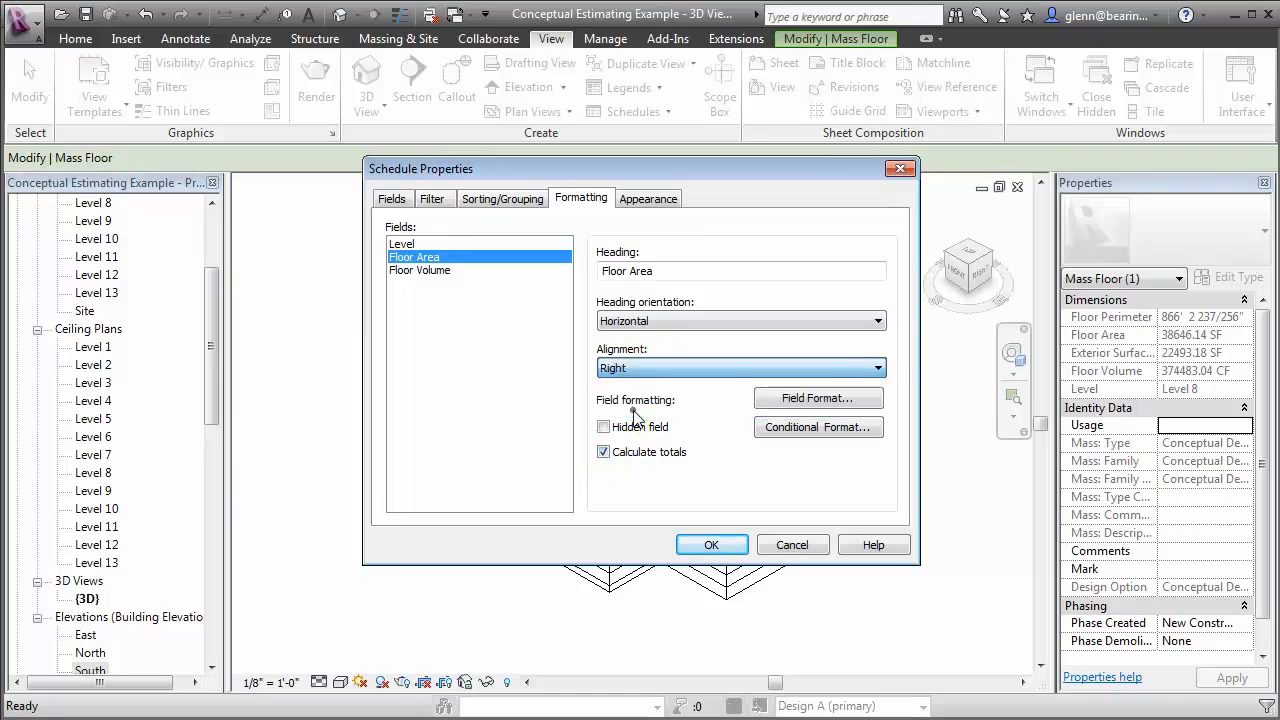
left_click(712, 545)
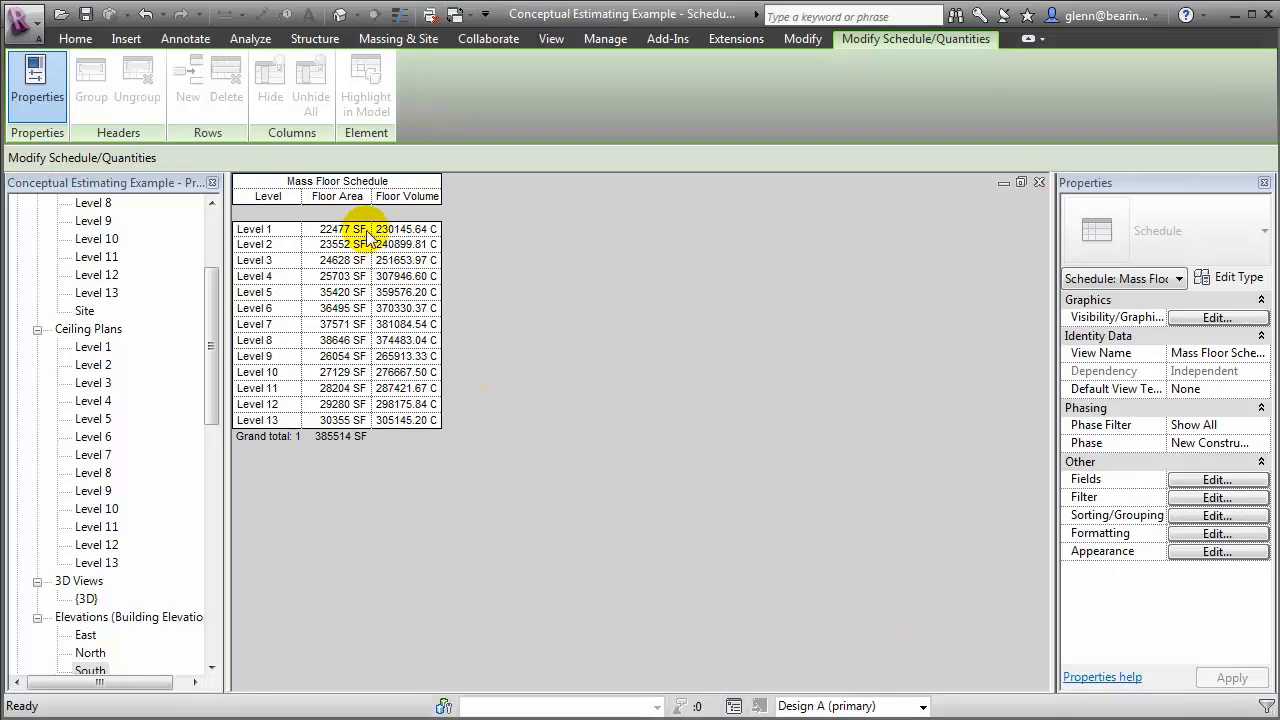
left_click(388, 424)
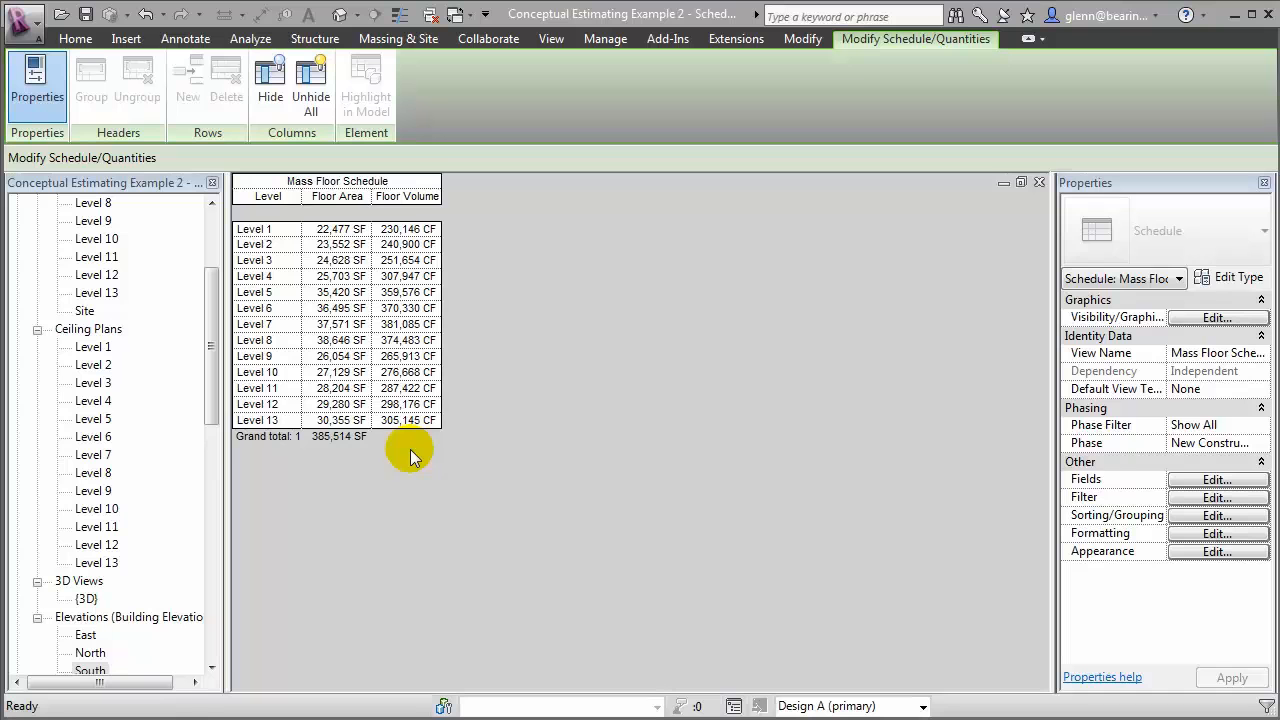
Add a calculated value named Cost Estimate to the mass floor schedule, using the number formula Floor Area * $200 / 1 SF
left_click(1250, 483)
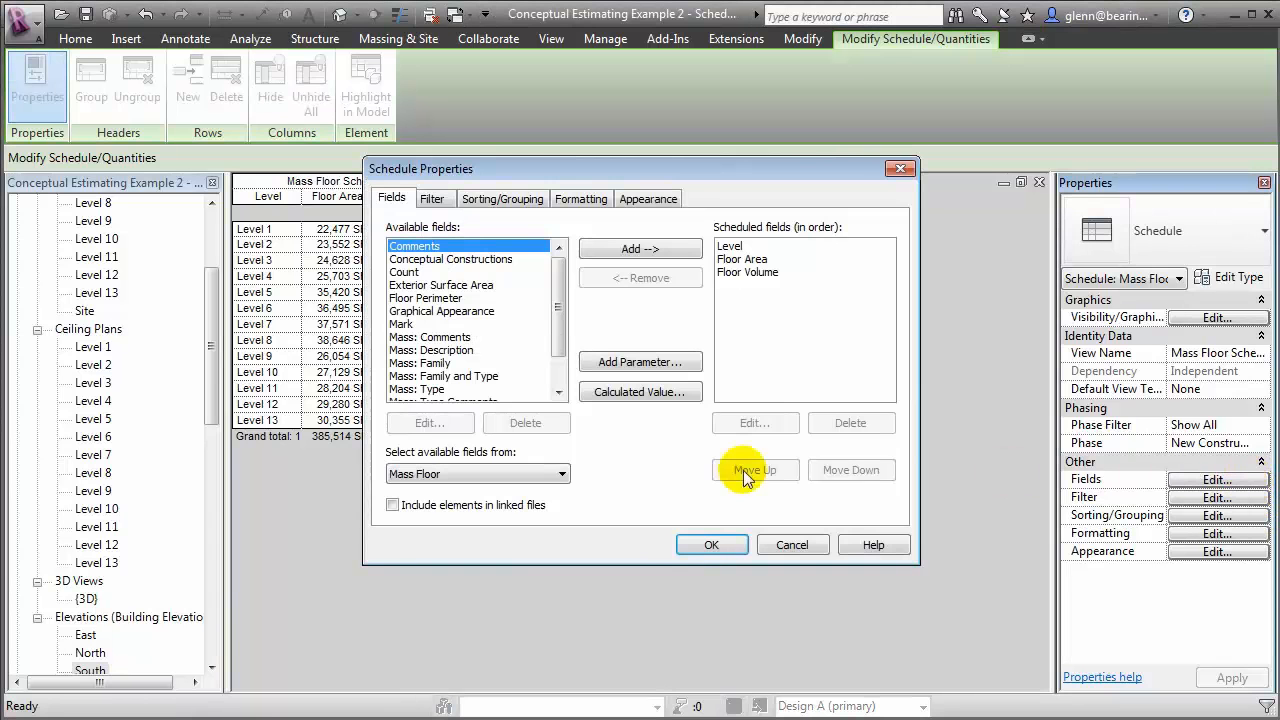
left_click(660, 393)
type("Cost Estimate")
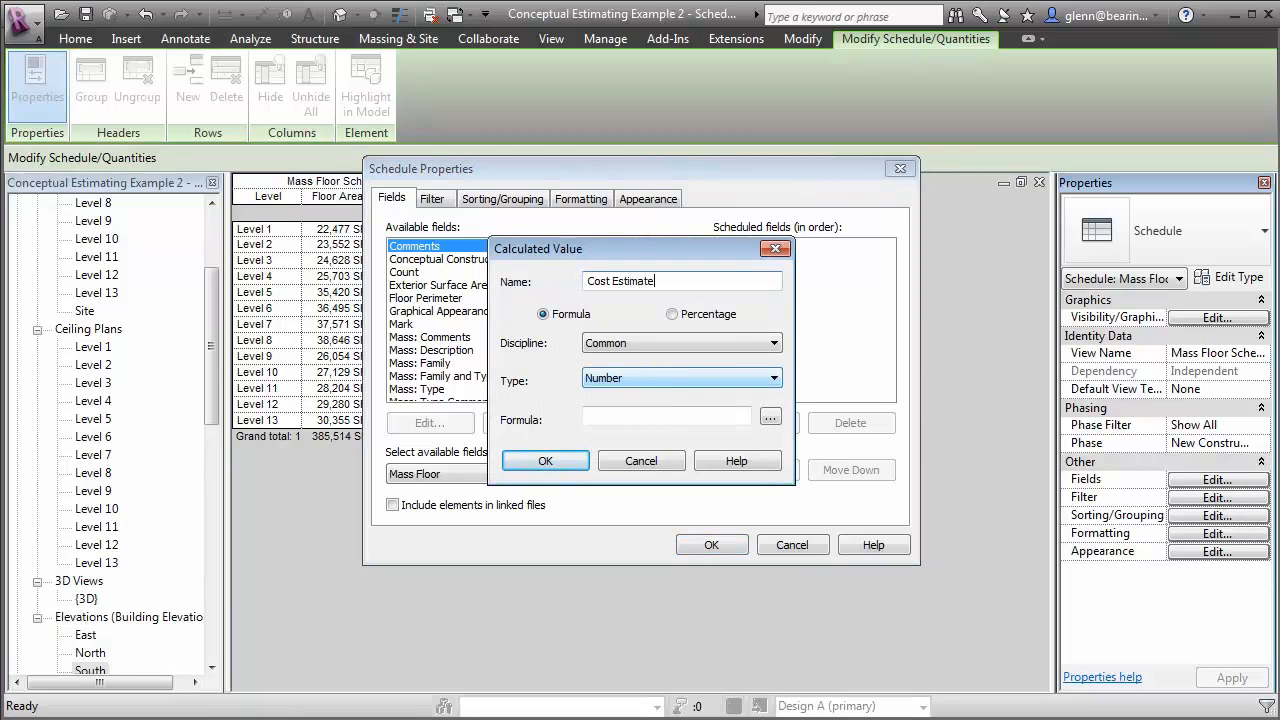
left_click(770, 419)
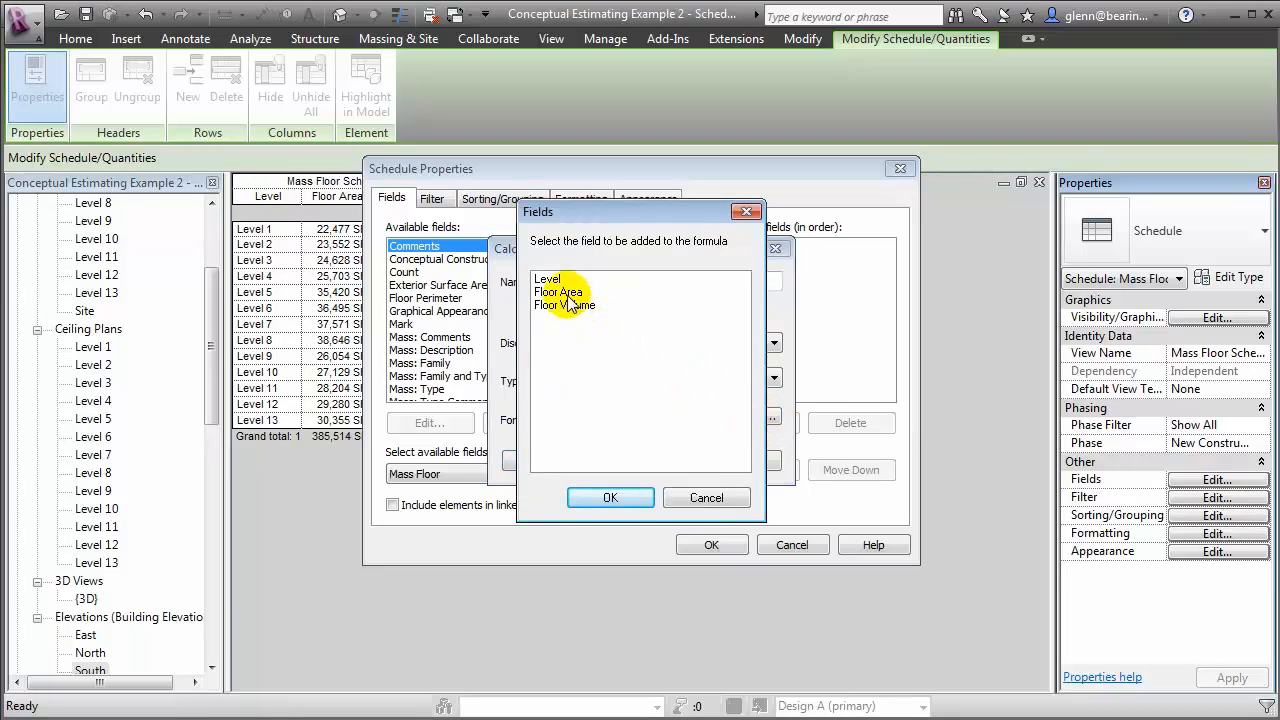
left_click(567, 296)
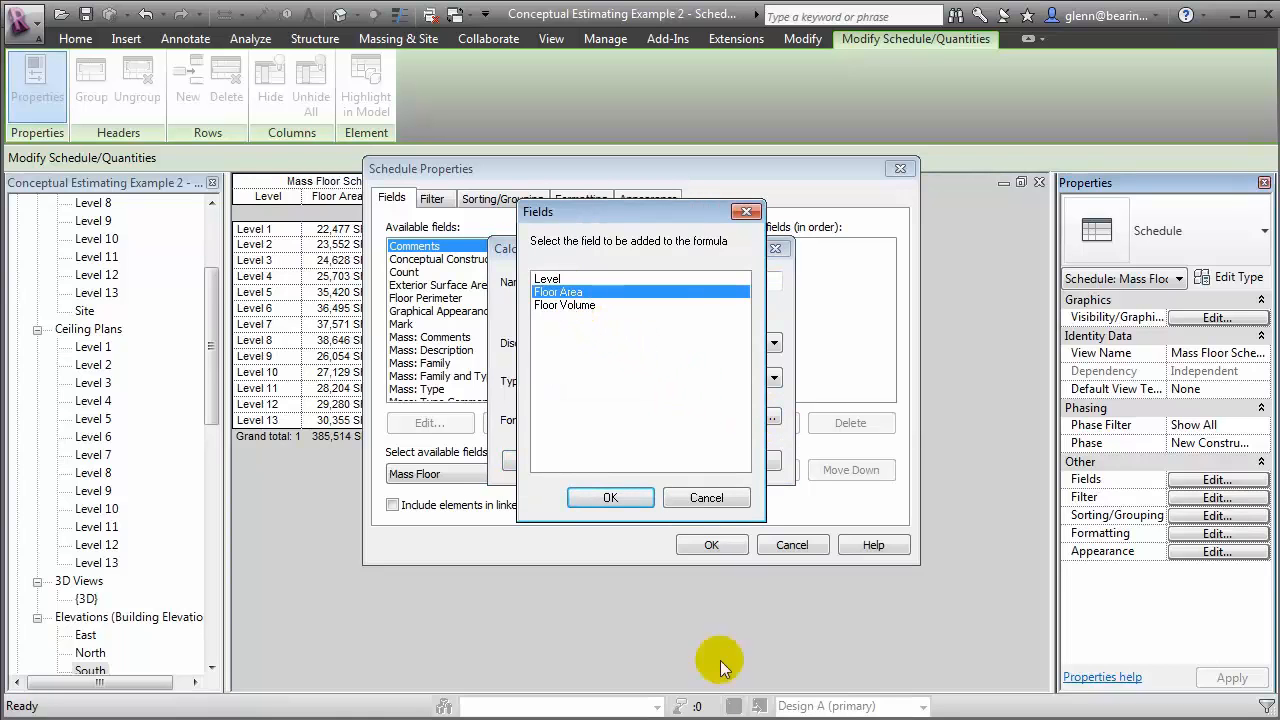
left_click(591, 500)
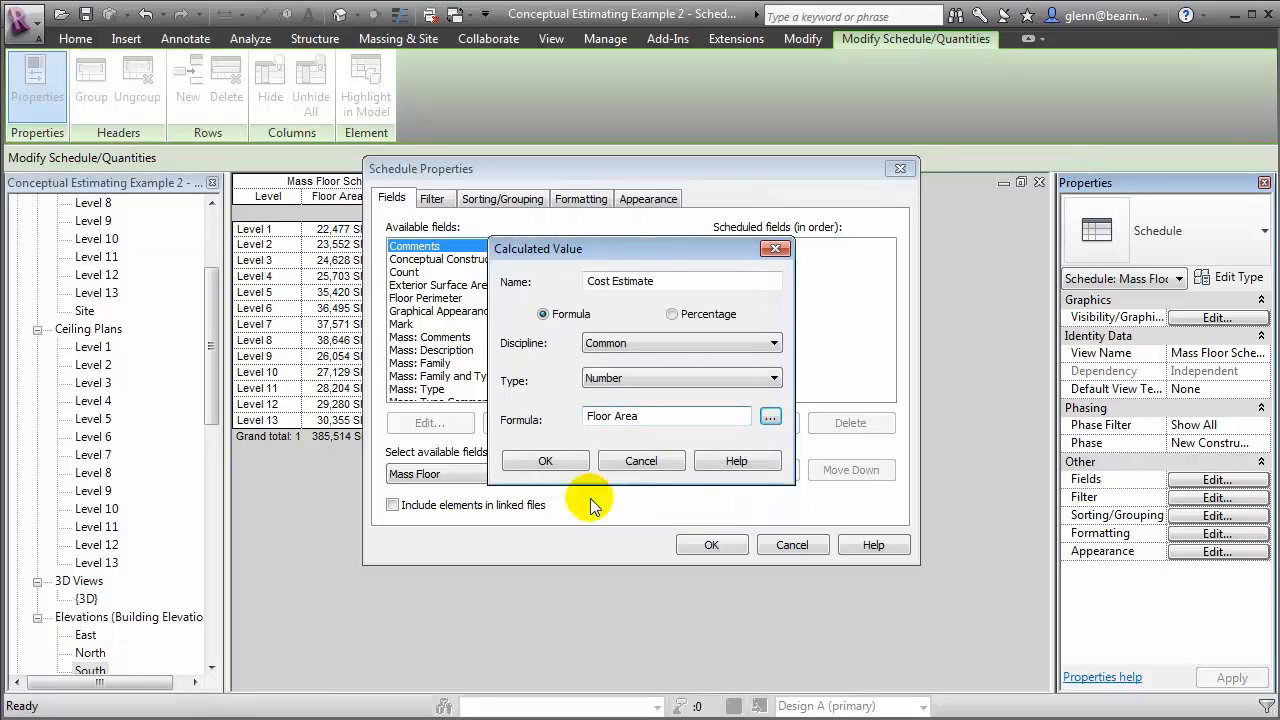
type("&")
type(" $20")
type("0 / 1 SF")
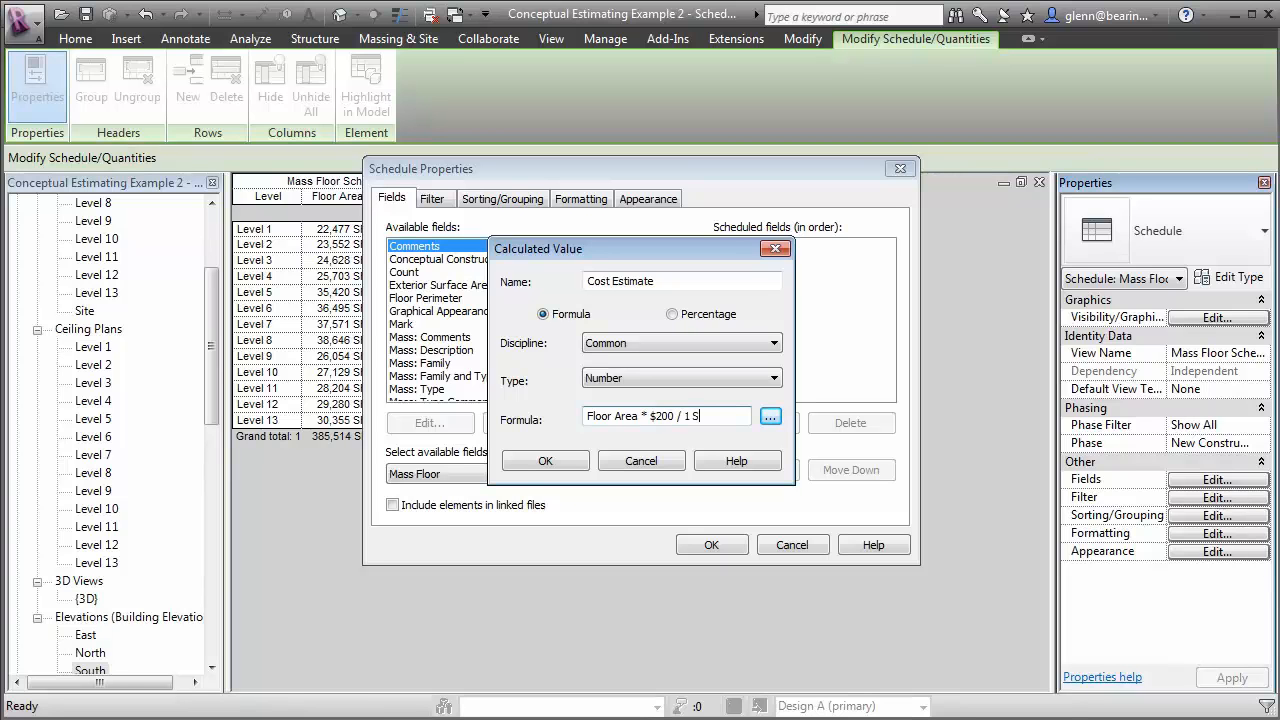
left_click(548, 461)
left_click(727, 548)
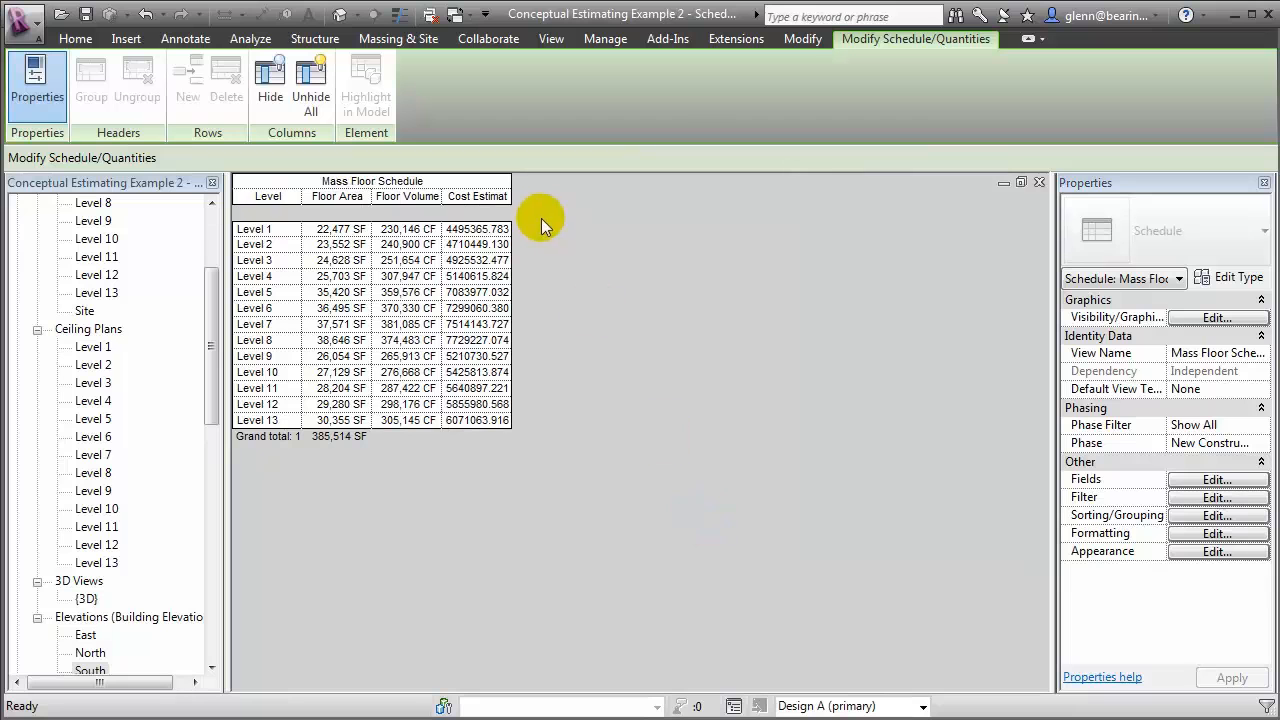
Override the Cost Estimate field's default format with Currency units and digit grouping
left_click(1182, 533)
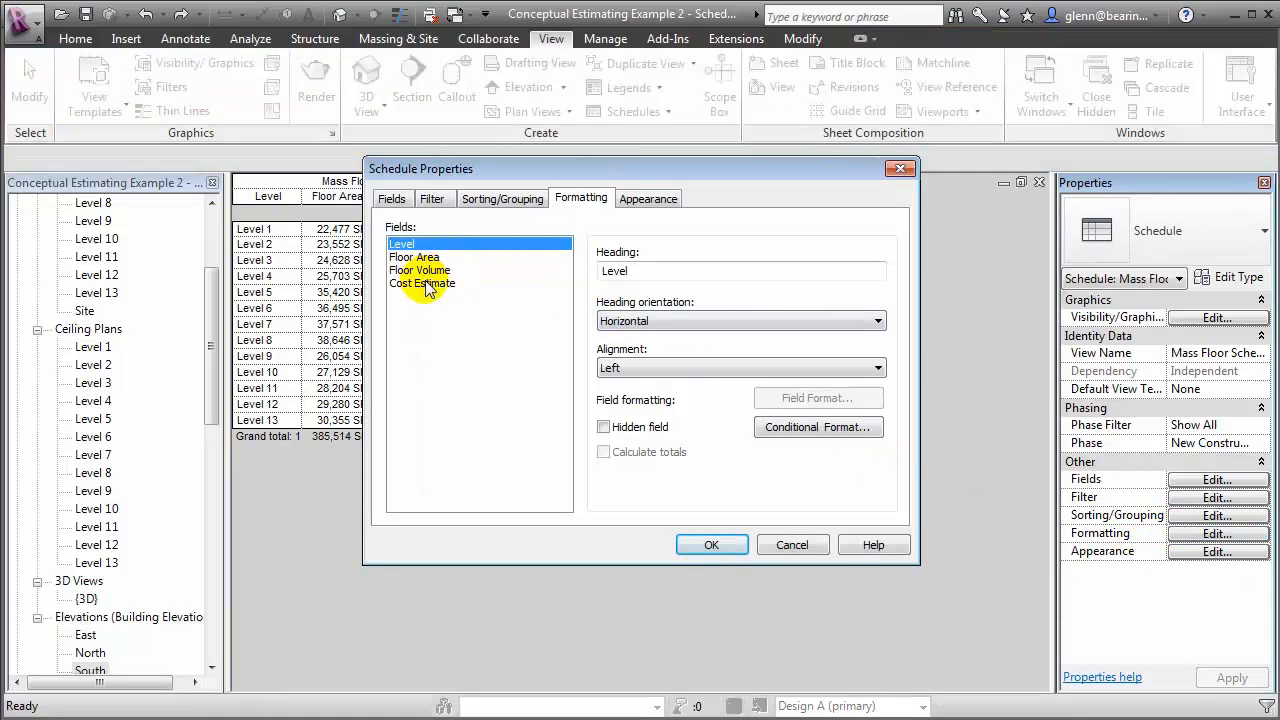
left_click(426, 284)
left_click(808, 398)
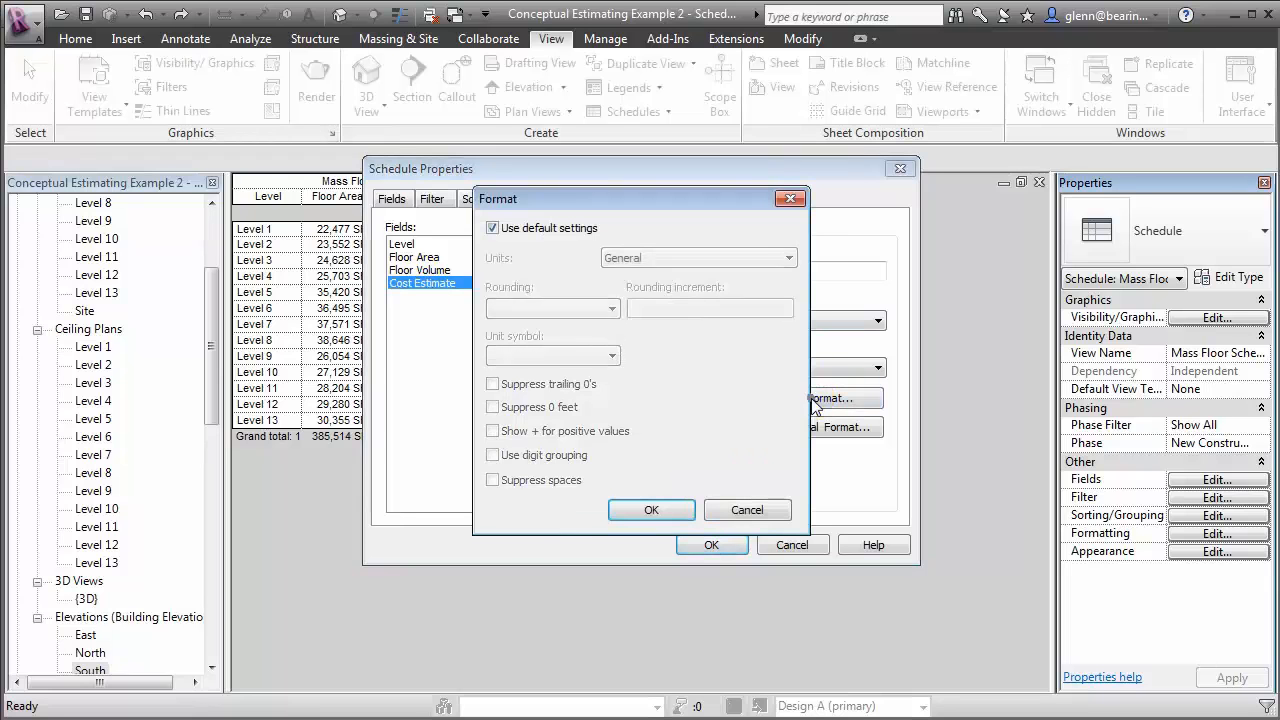
left_click(575, 230)
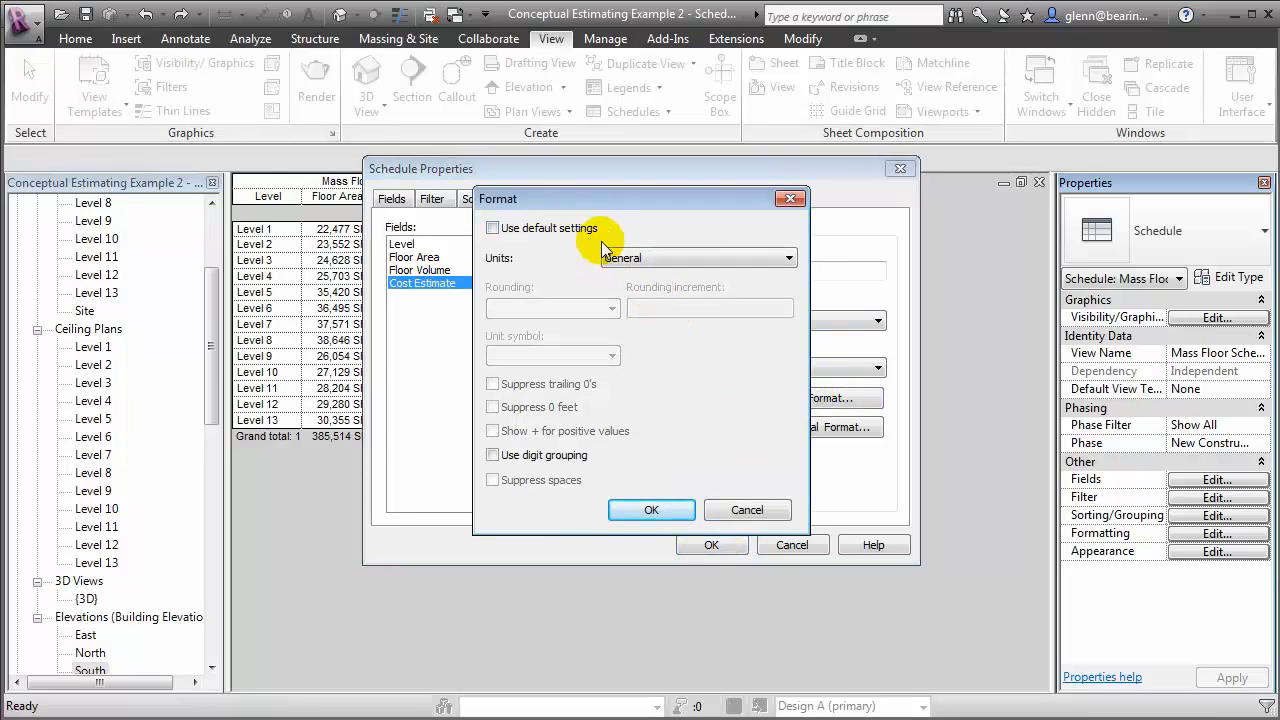
left_click(605, 252)
left_click(635, 286)
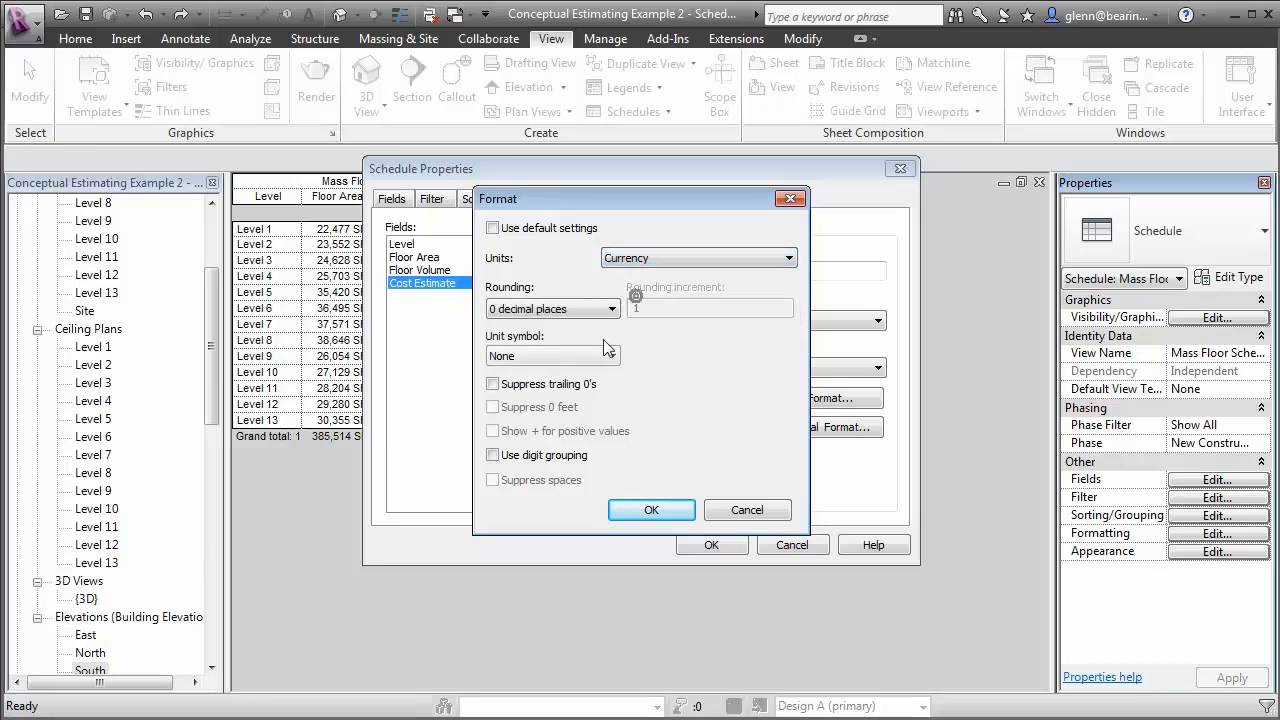
left_click(563, 456)
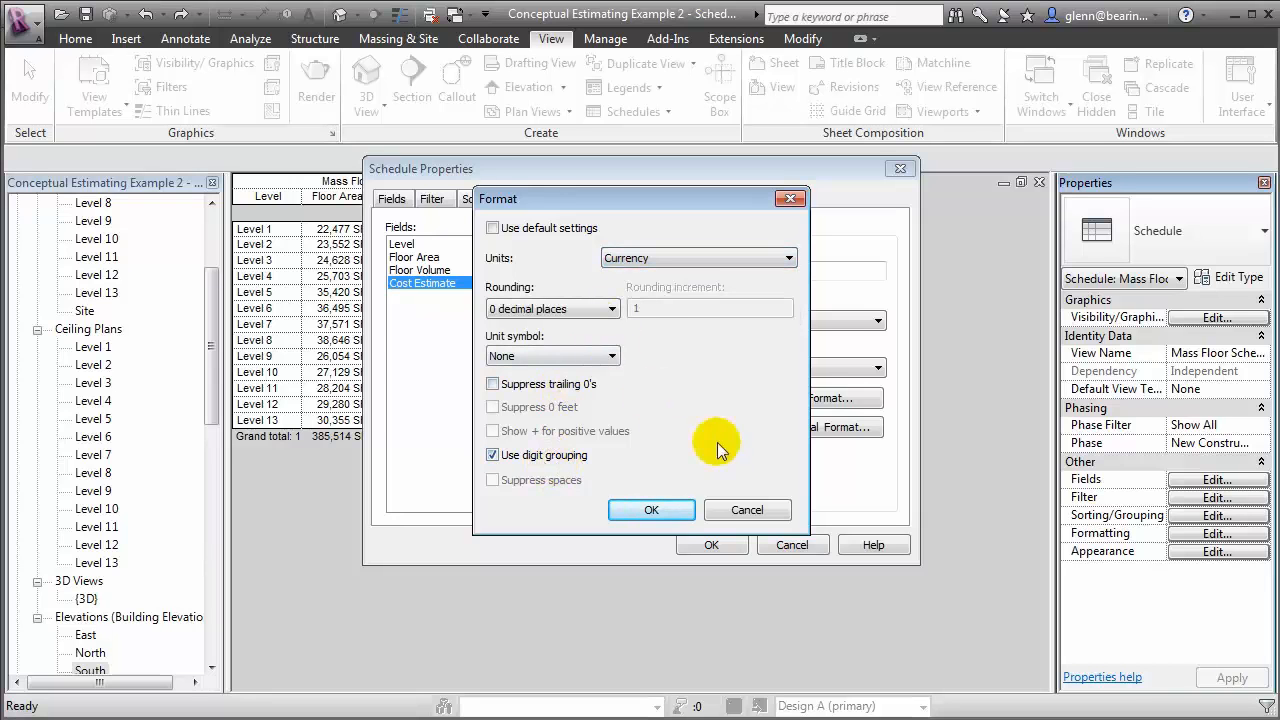
left_click(668, 508)
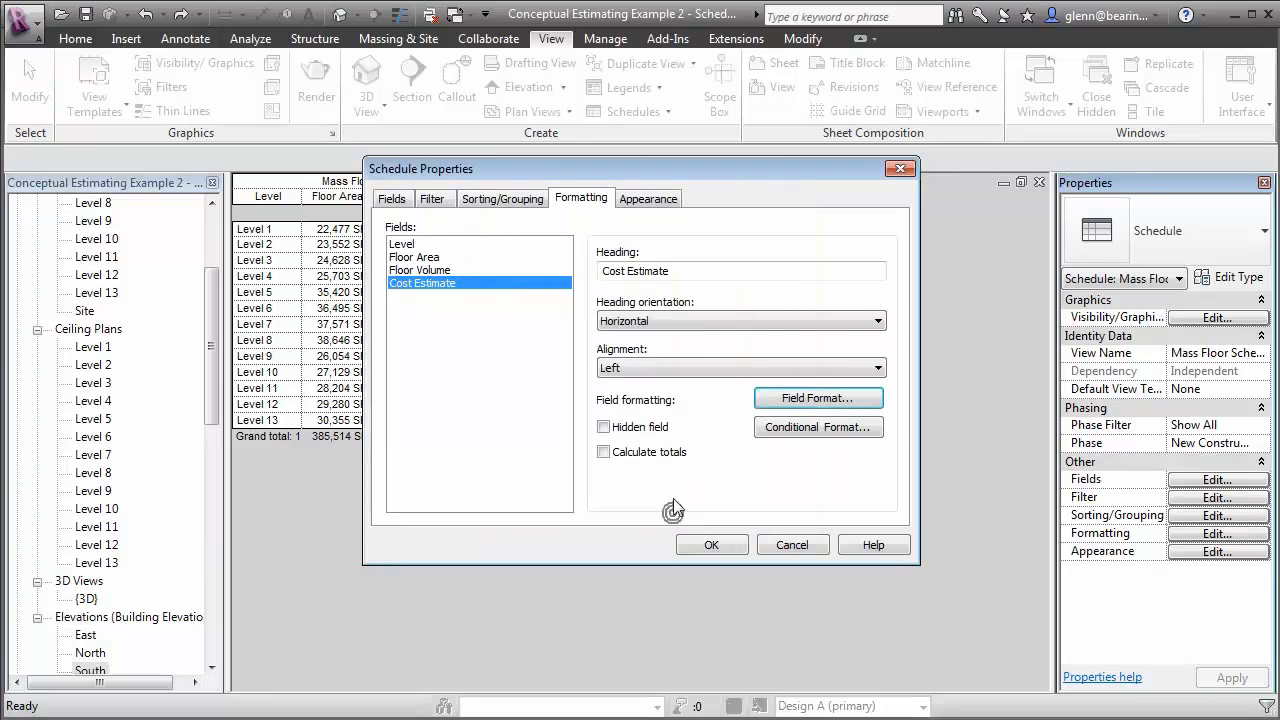
Align the Cost Estimate field right, calculate its totals, and apply the formatting to the schedule
left_click(666, 370)
left_click(665, 412)
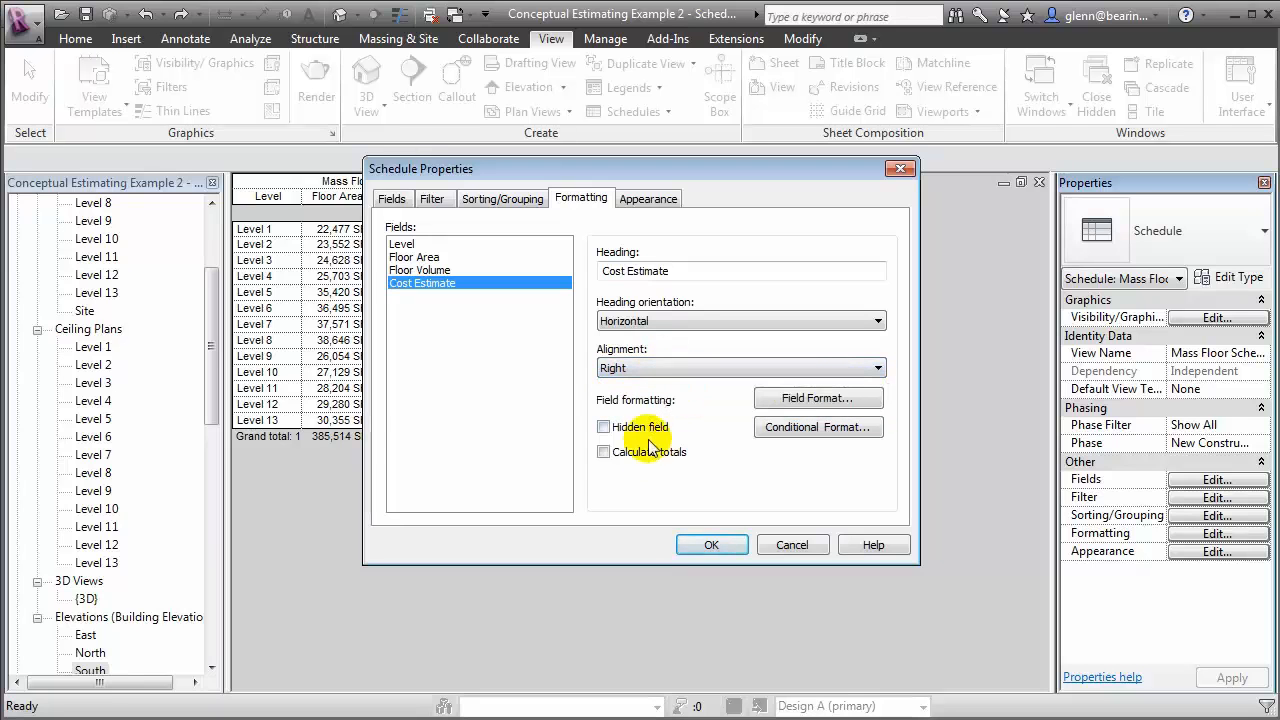
left_click(648, 455)
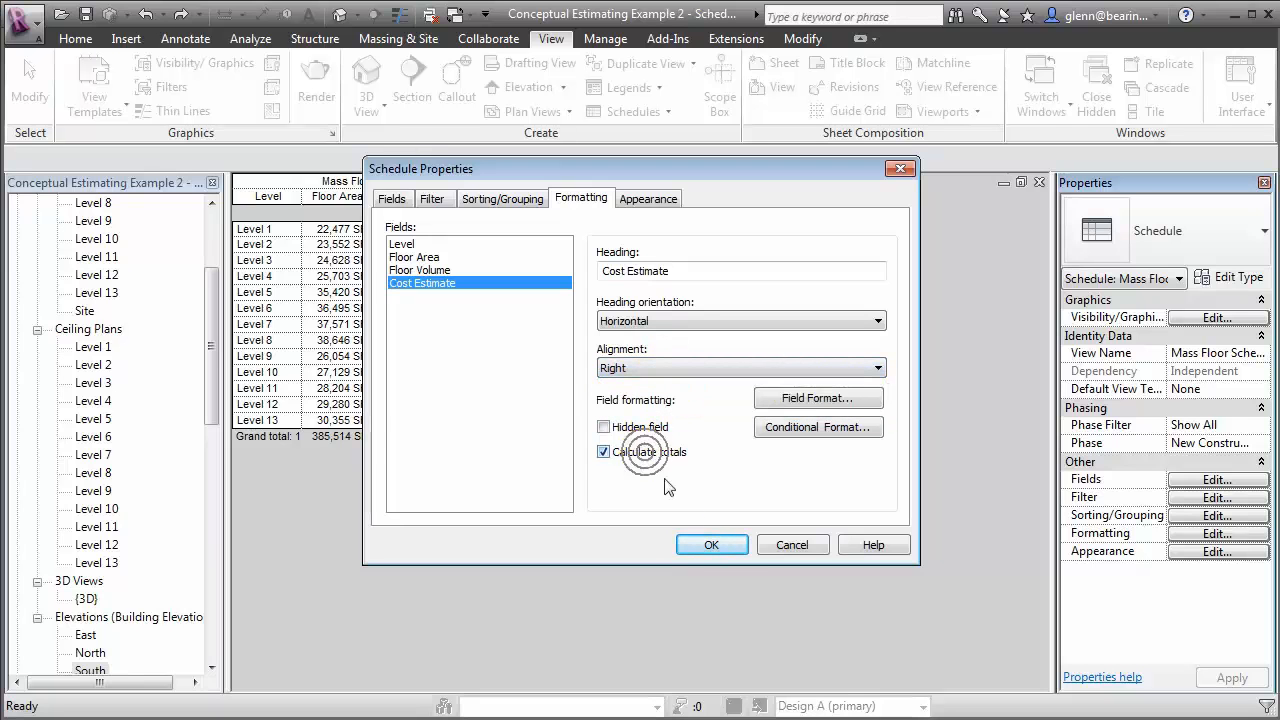
left_click(716, 545)
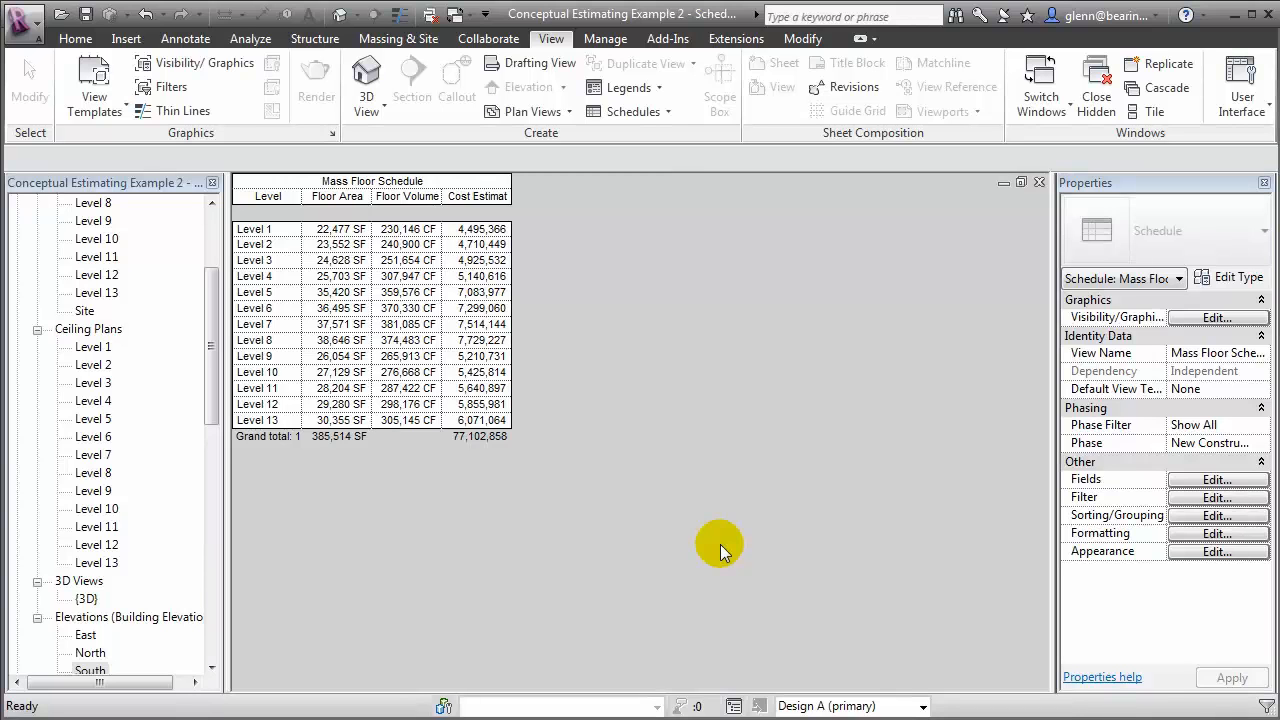
left_click(731, 560)
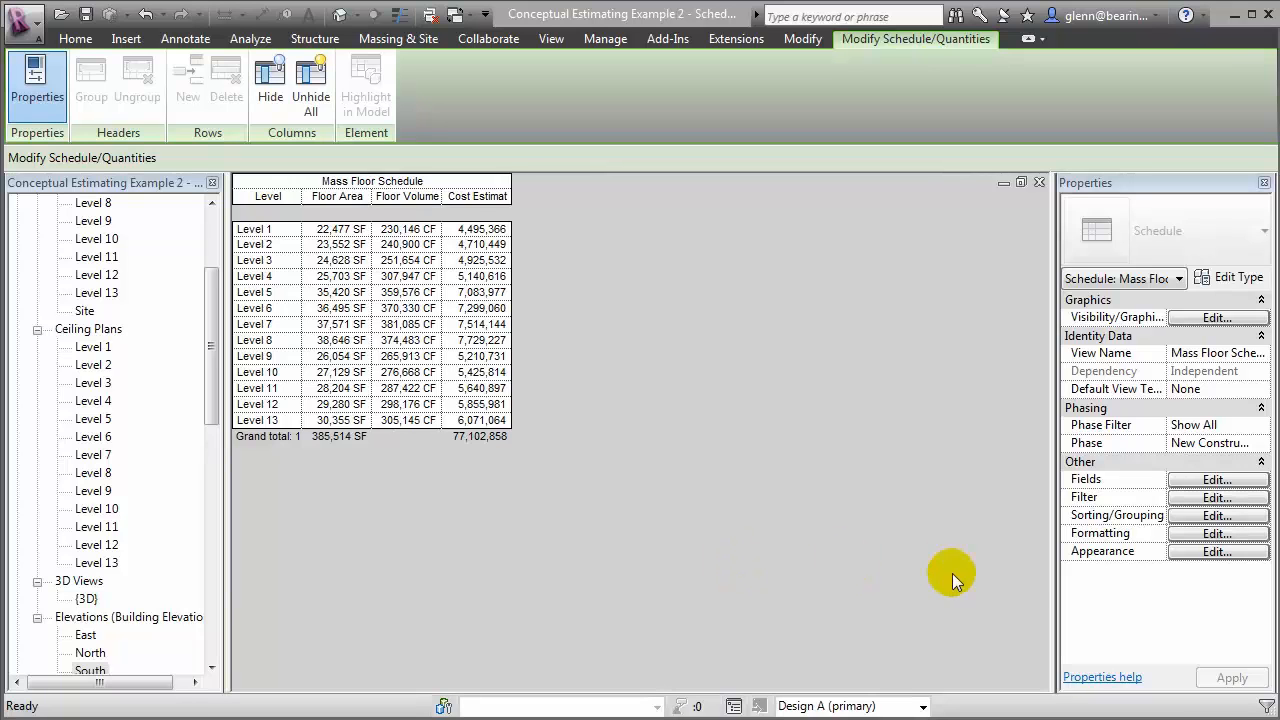
Add a project parameter named Floor Usage Type to the schedule fields, with Common discipline and Integer type
left_click(1233, 484)
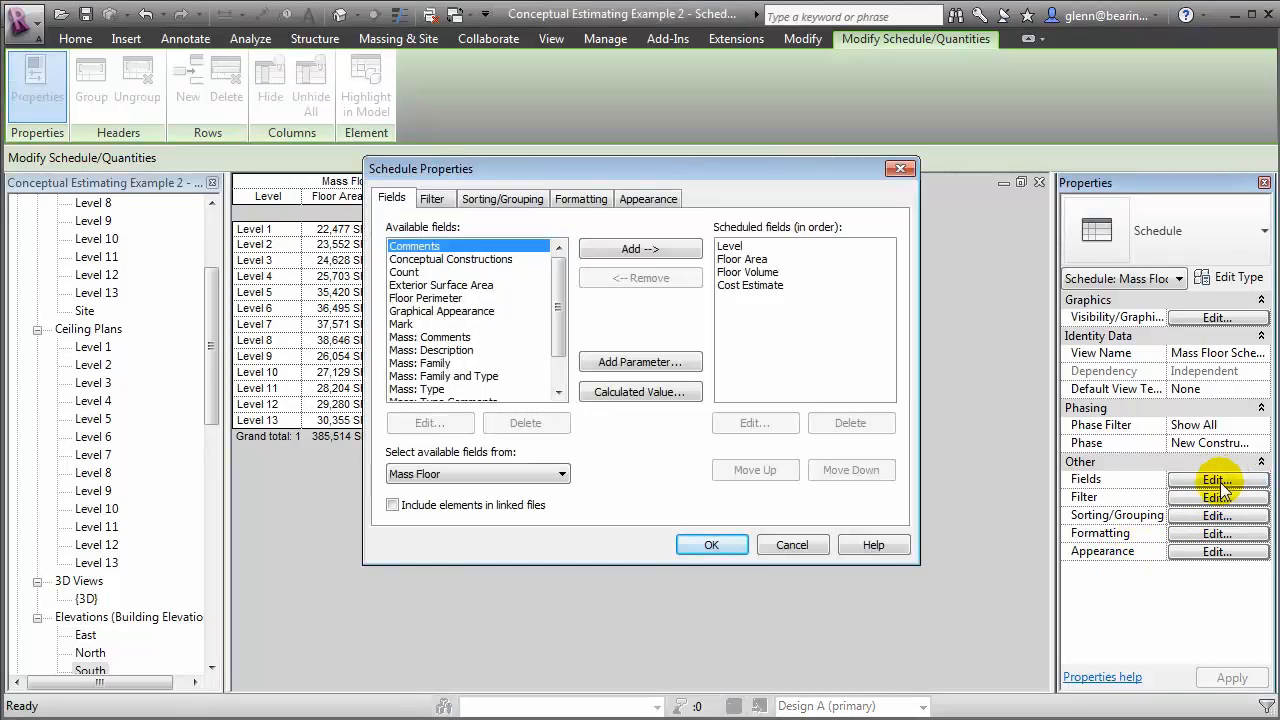
left_click(634, 359)
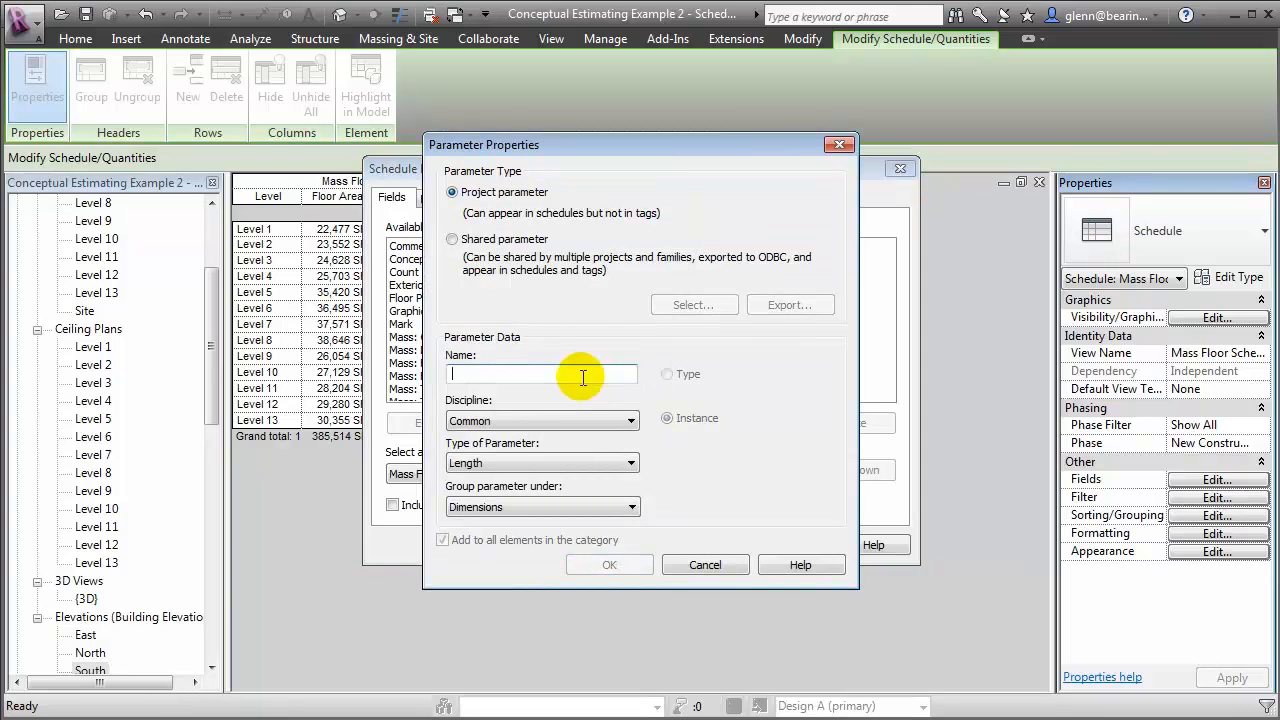
type("Floor Usage Type")
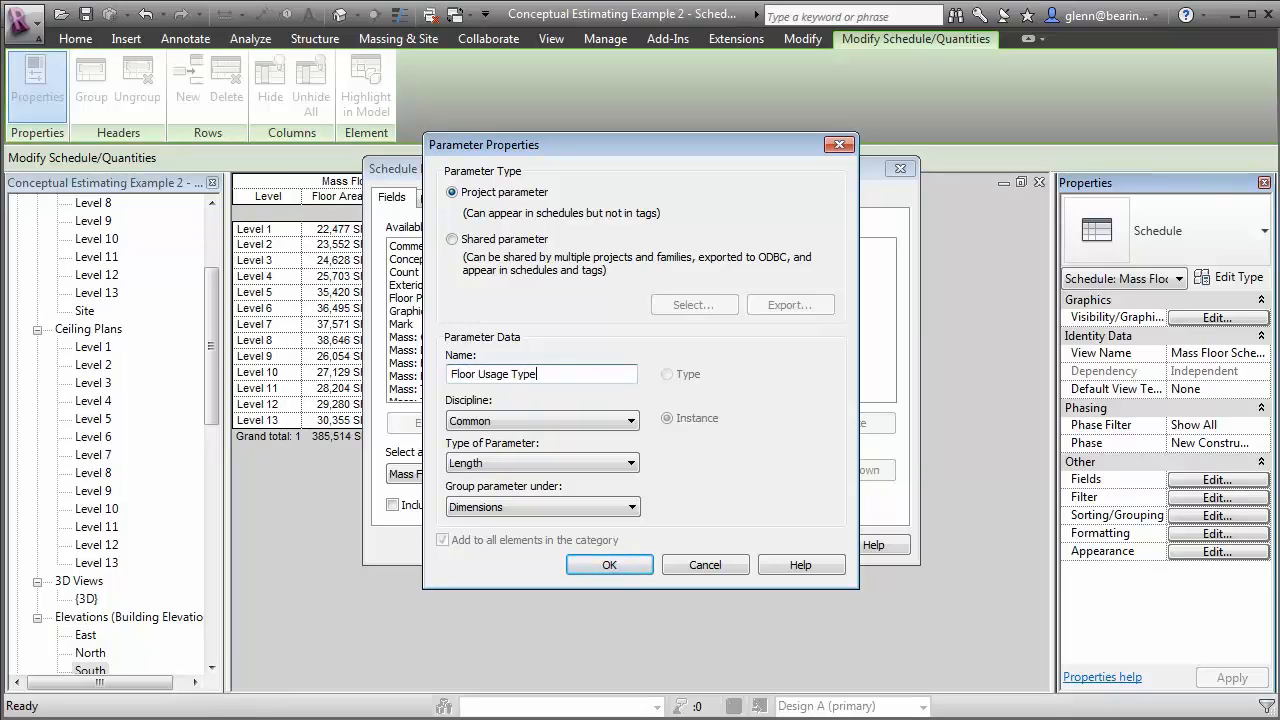
left_click(516, 421)
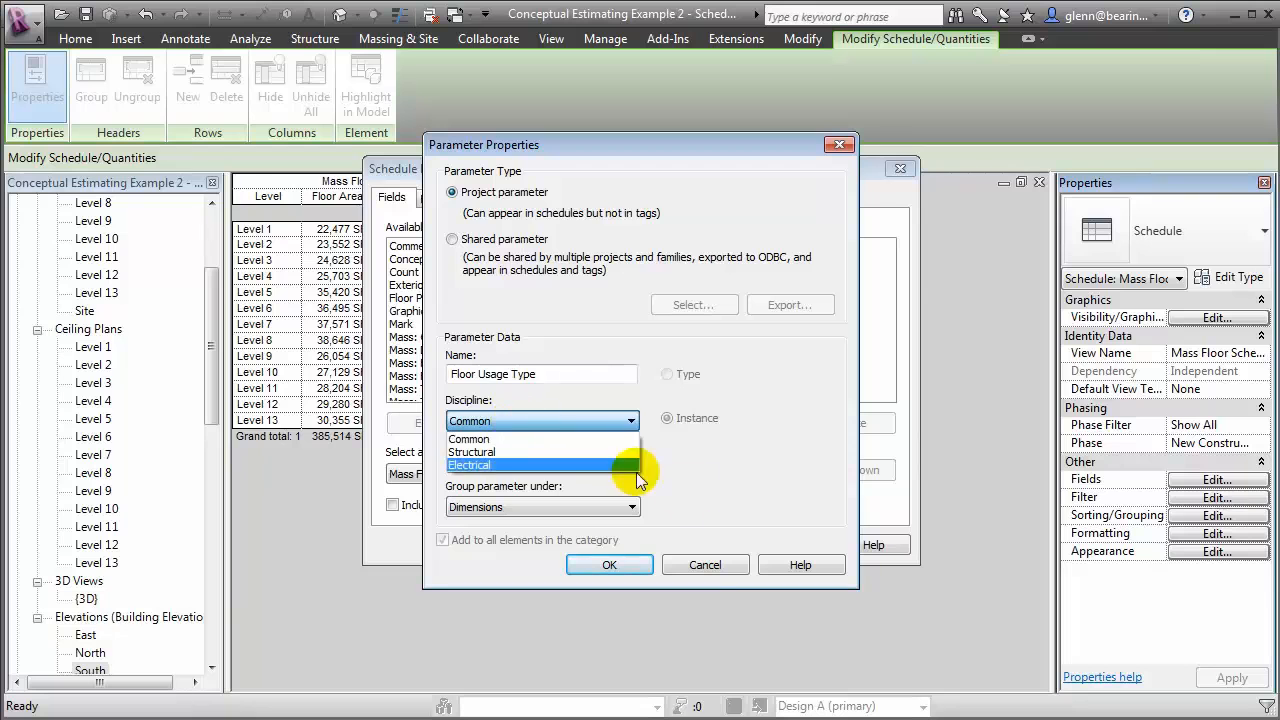
left_click(746, 497)
left_click(558, 462)
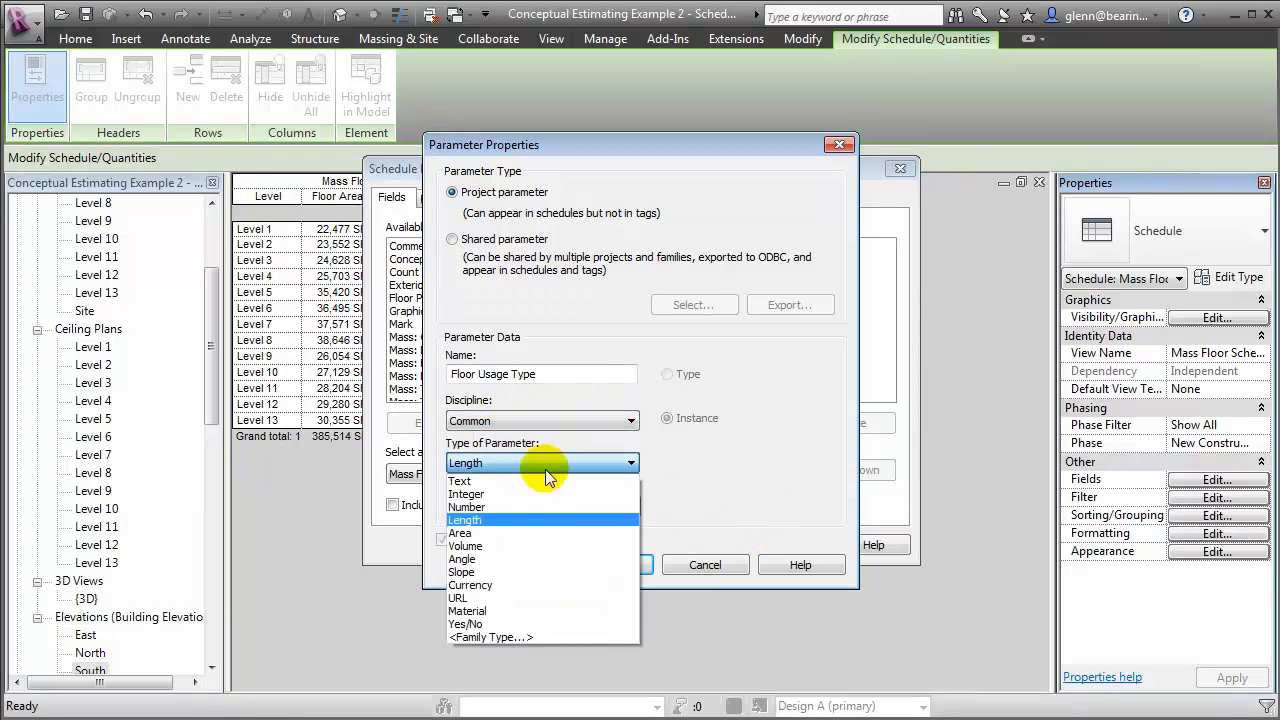
left_click(530, 495)
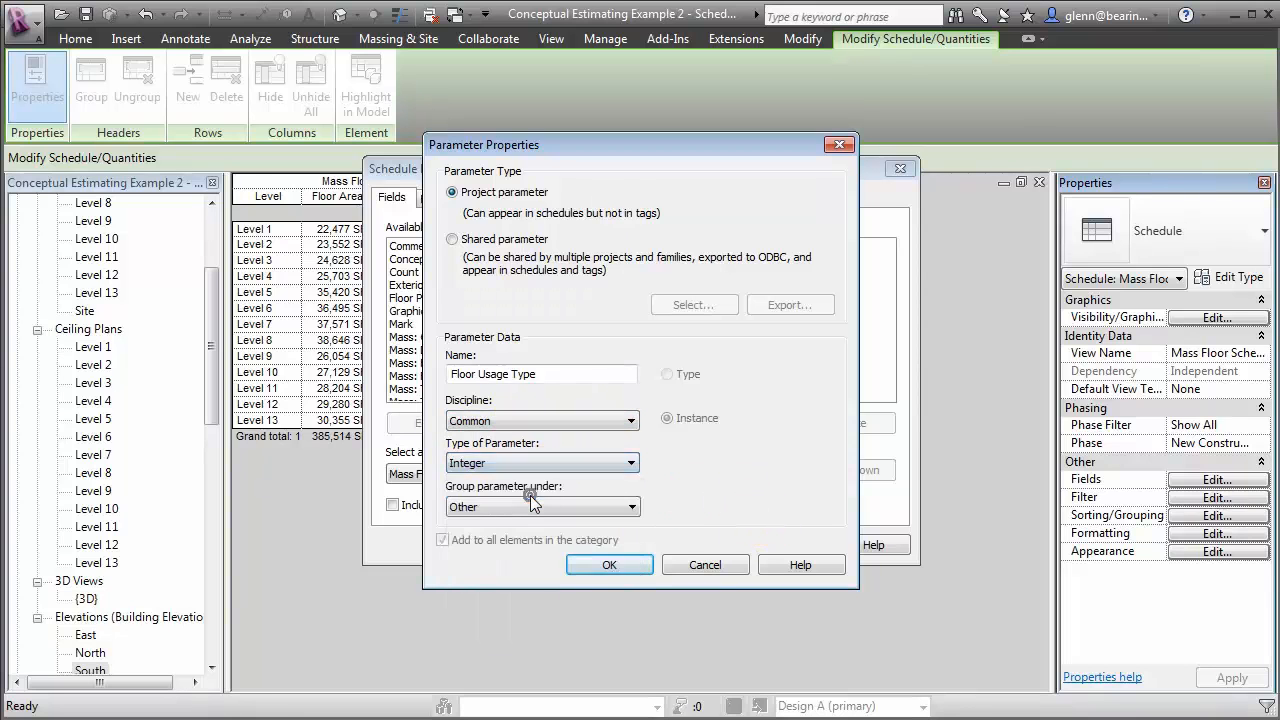
left_click(620, 574)
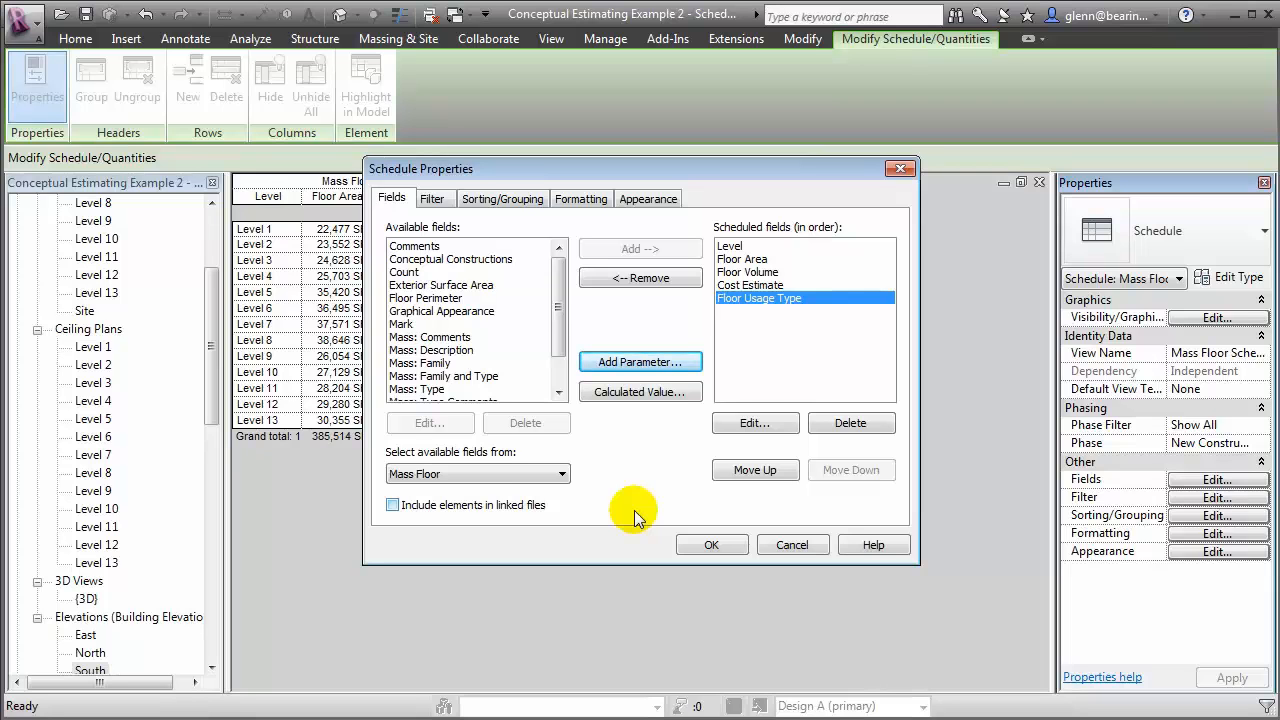
Create a calculated value named Cost Estimate by Usage and begin its number formula with Floor Area * If (
left_click(673, 393)
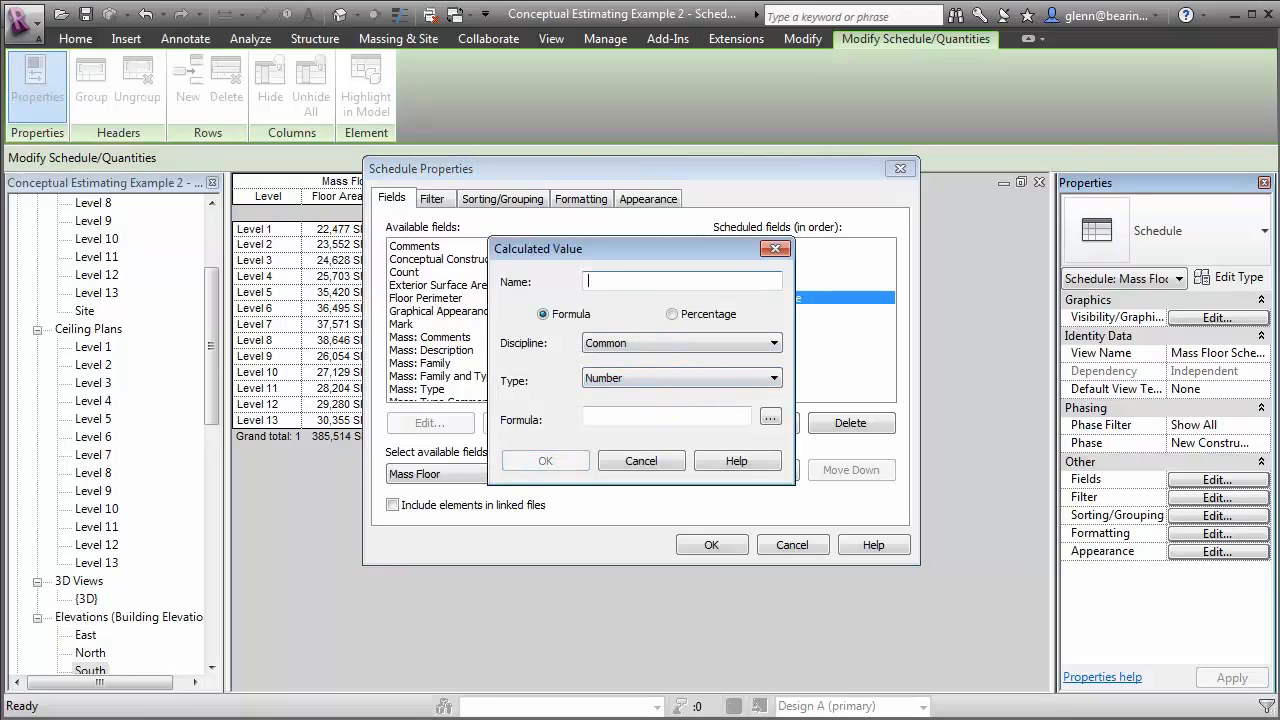
type("Cost")
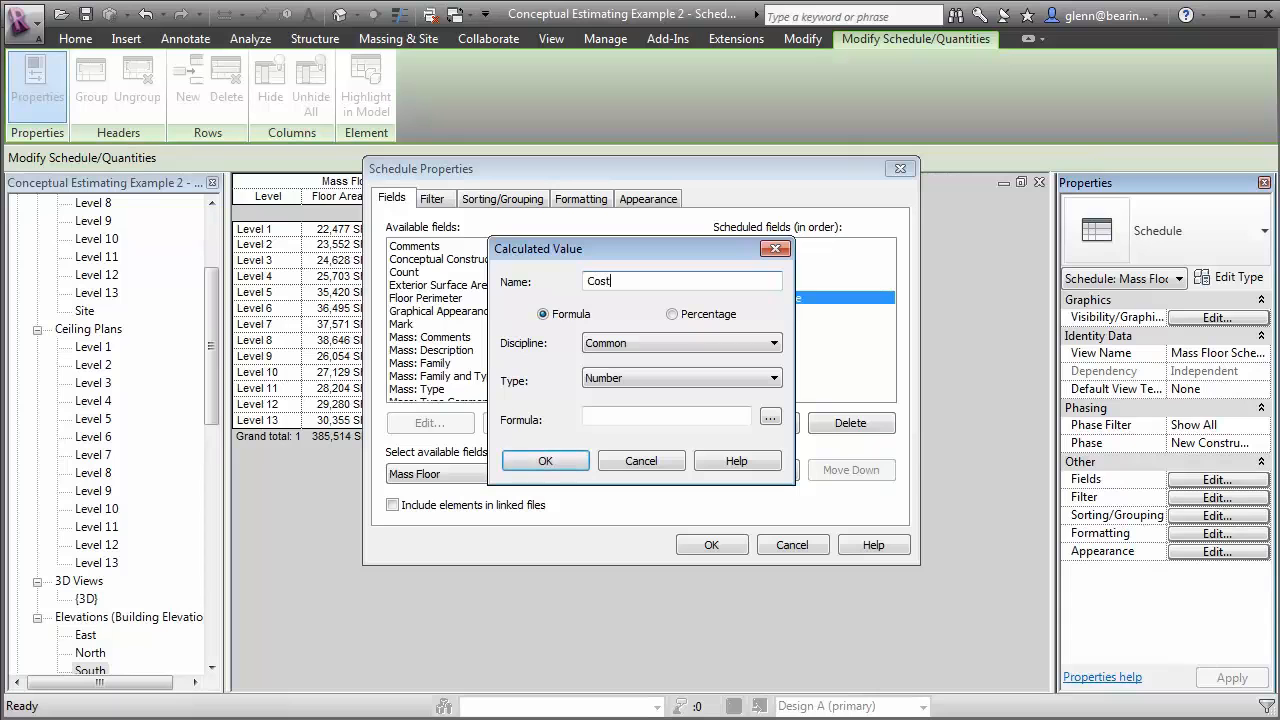
type(" Estimate by Usage")
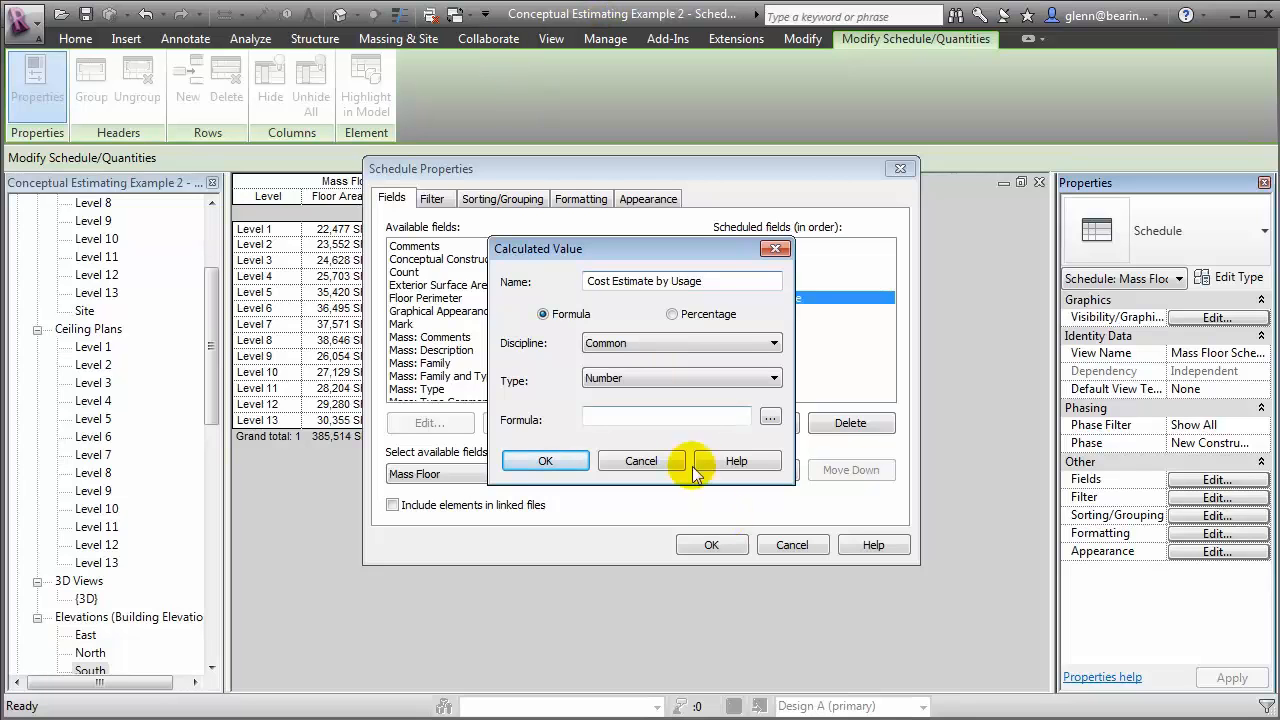
left_click(770, 417)
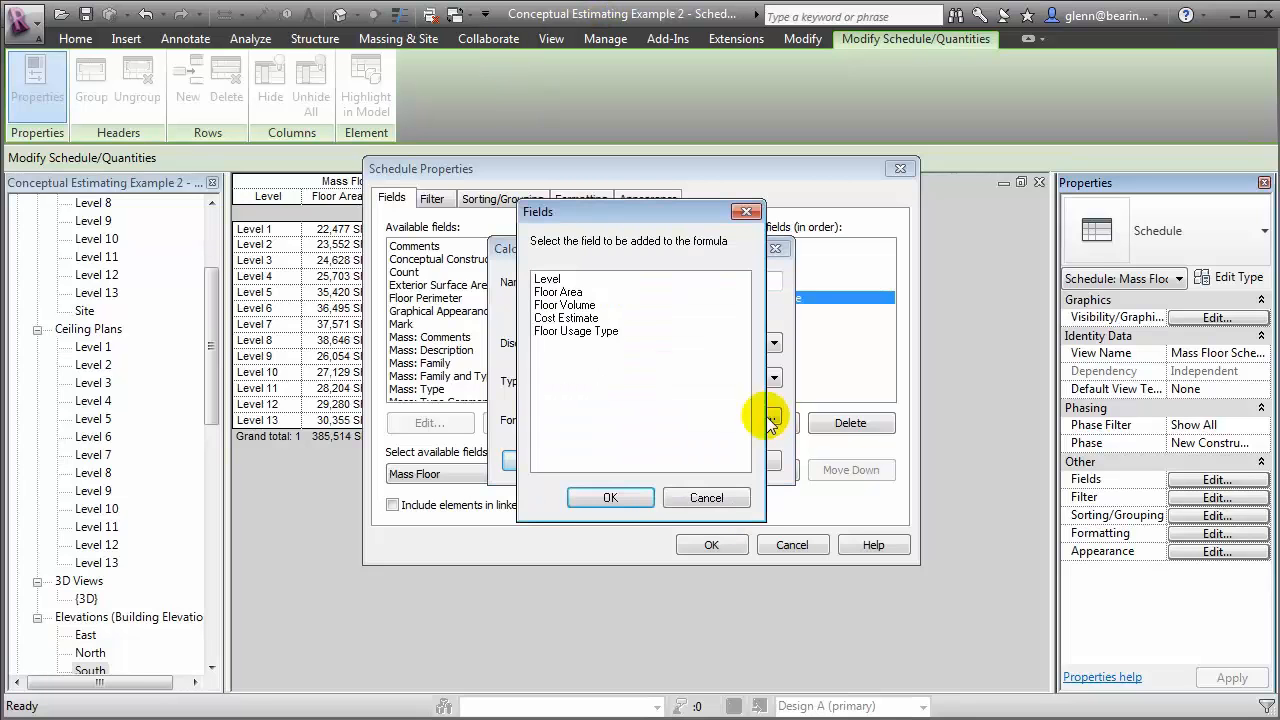
left_click(566, 293)
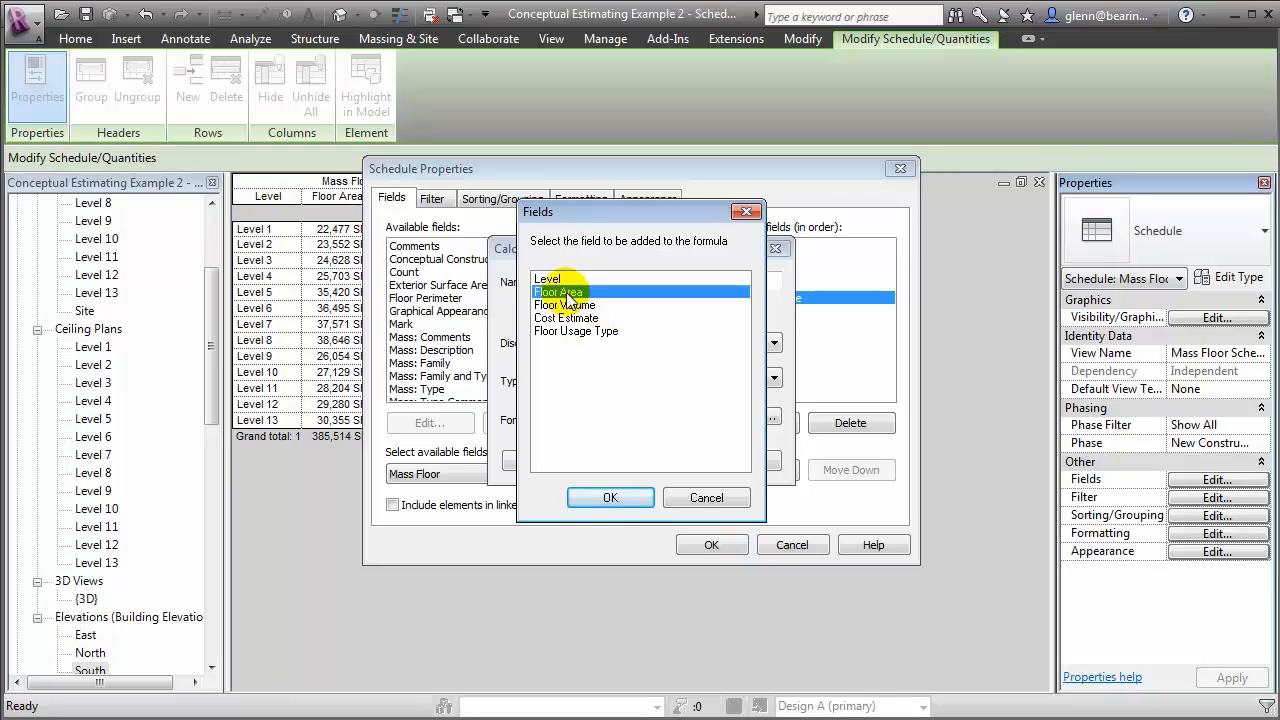
left_click(631, 499)
left_click(650, 418)
type("*")
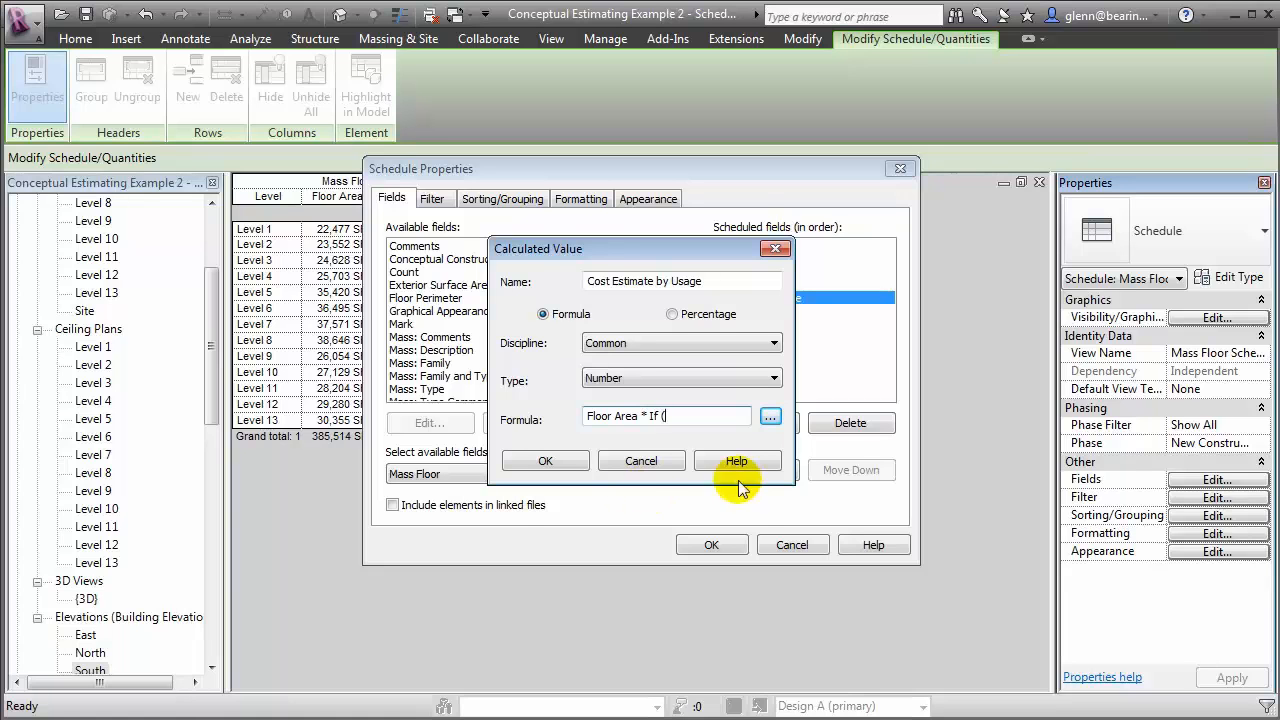
Continue the formula with the first condition, Floor Usage Type = 1, returning 100
left_click(770, 416)
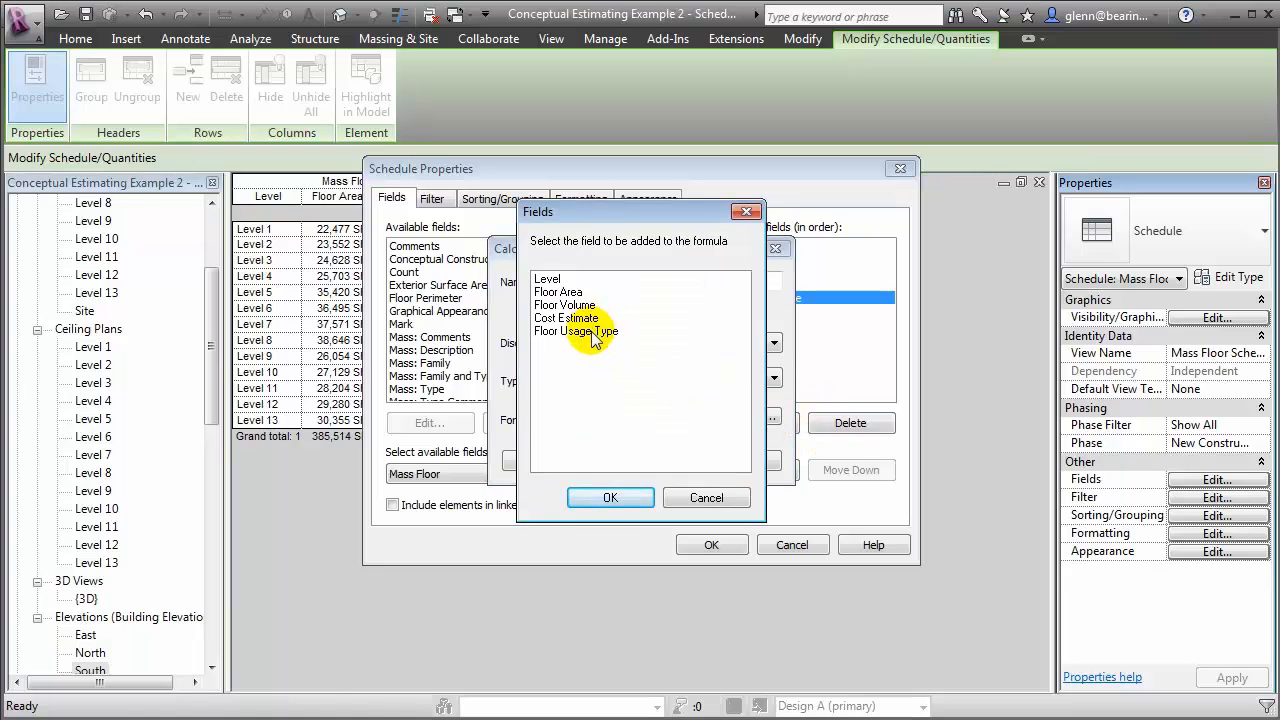
left_click(593, 332)
left_click(612, 497)
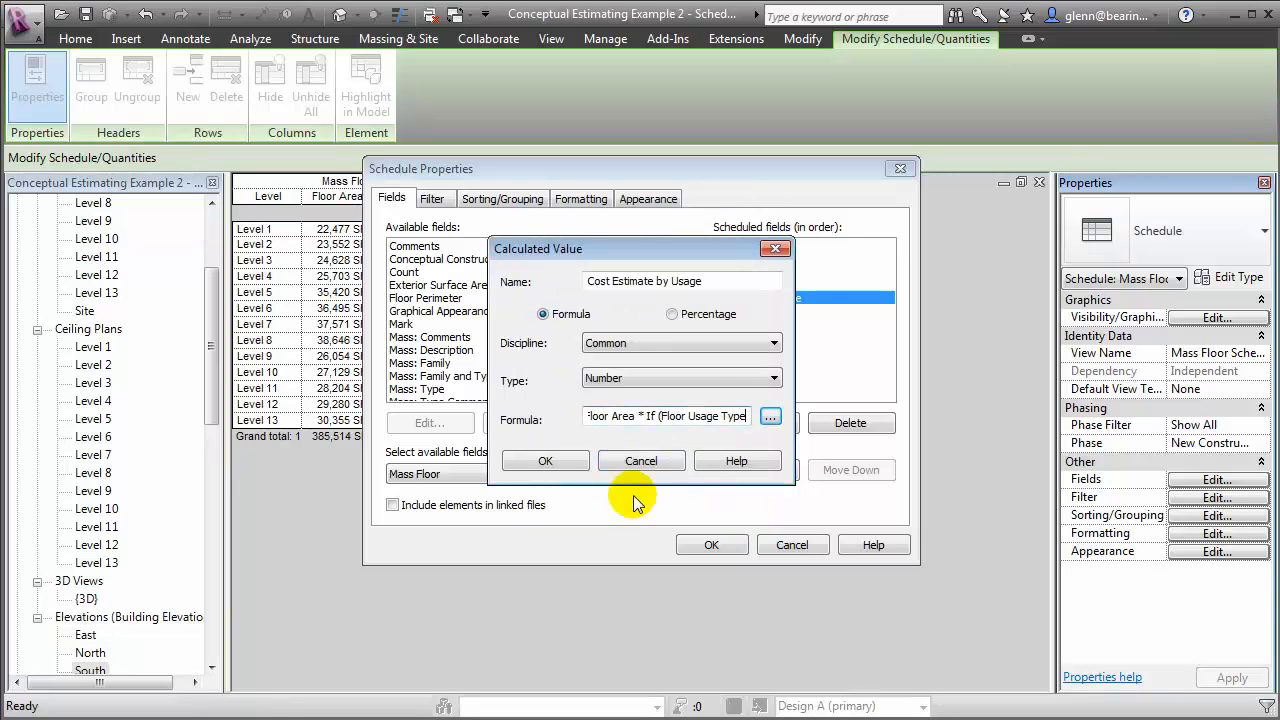
type("=")
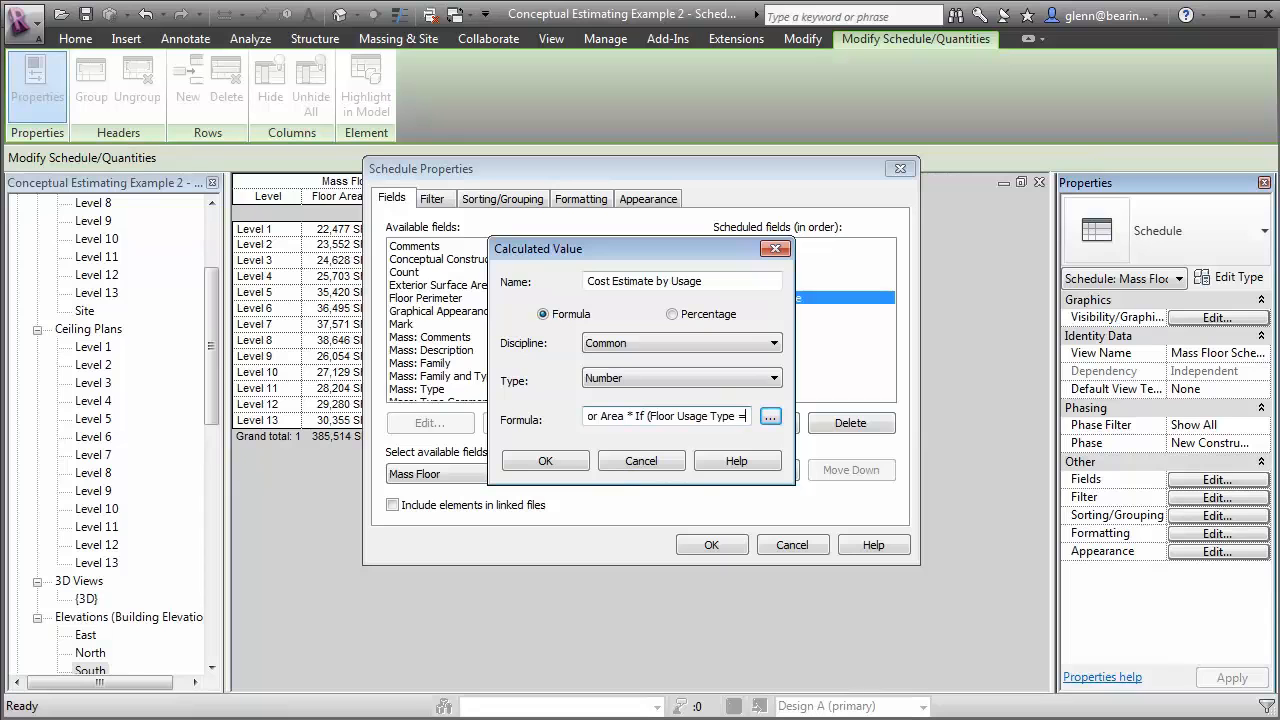
type(" 1")
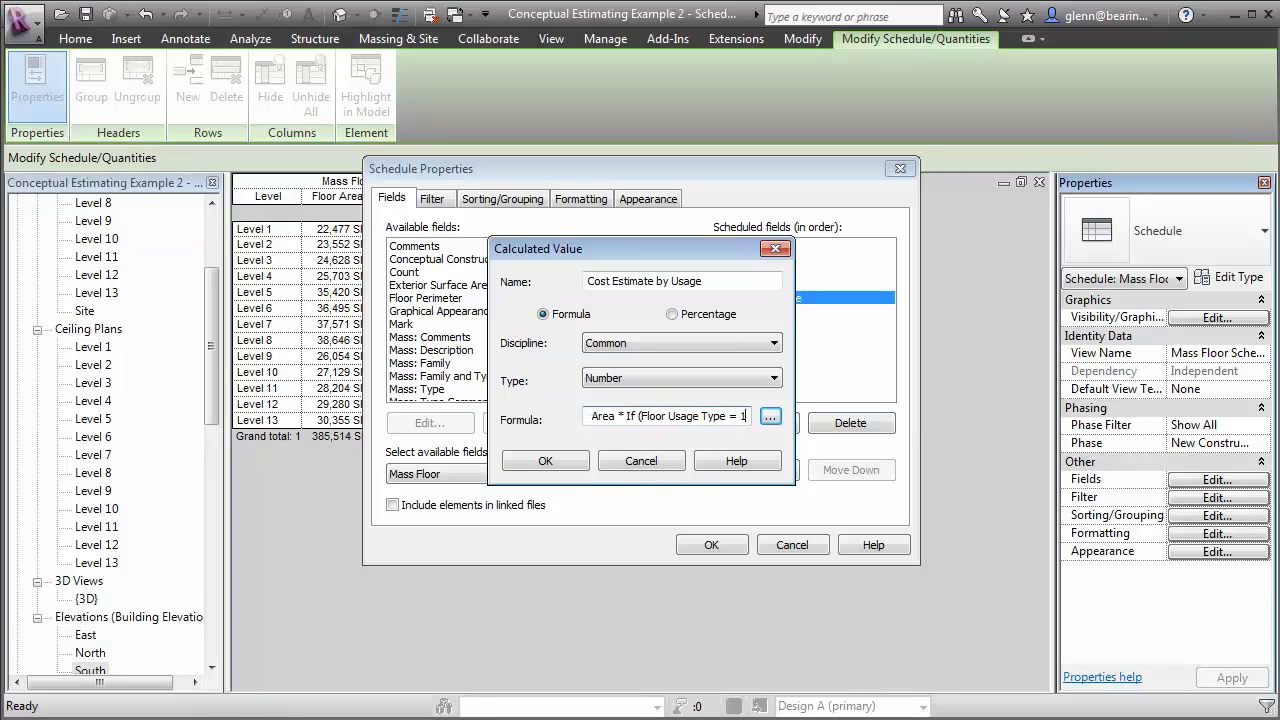
type(", 100")
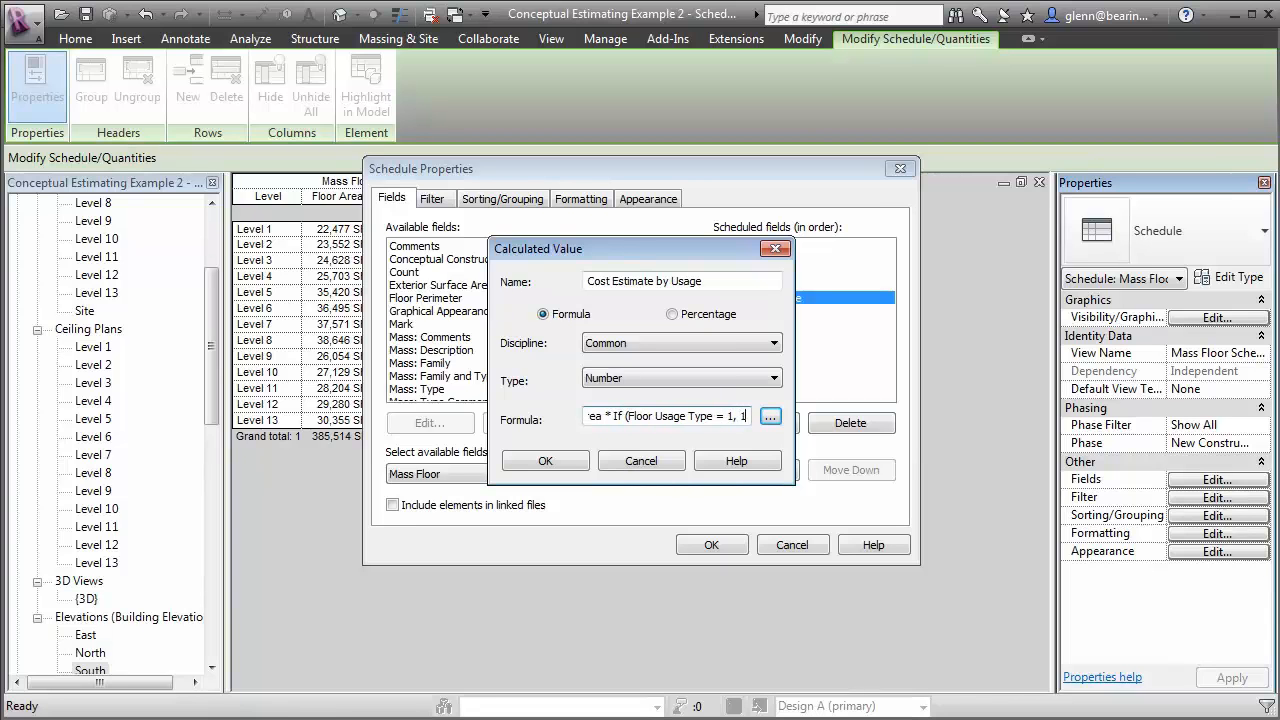
type(",")
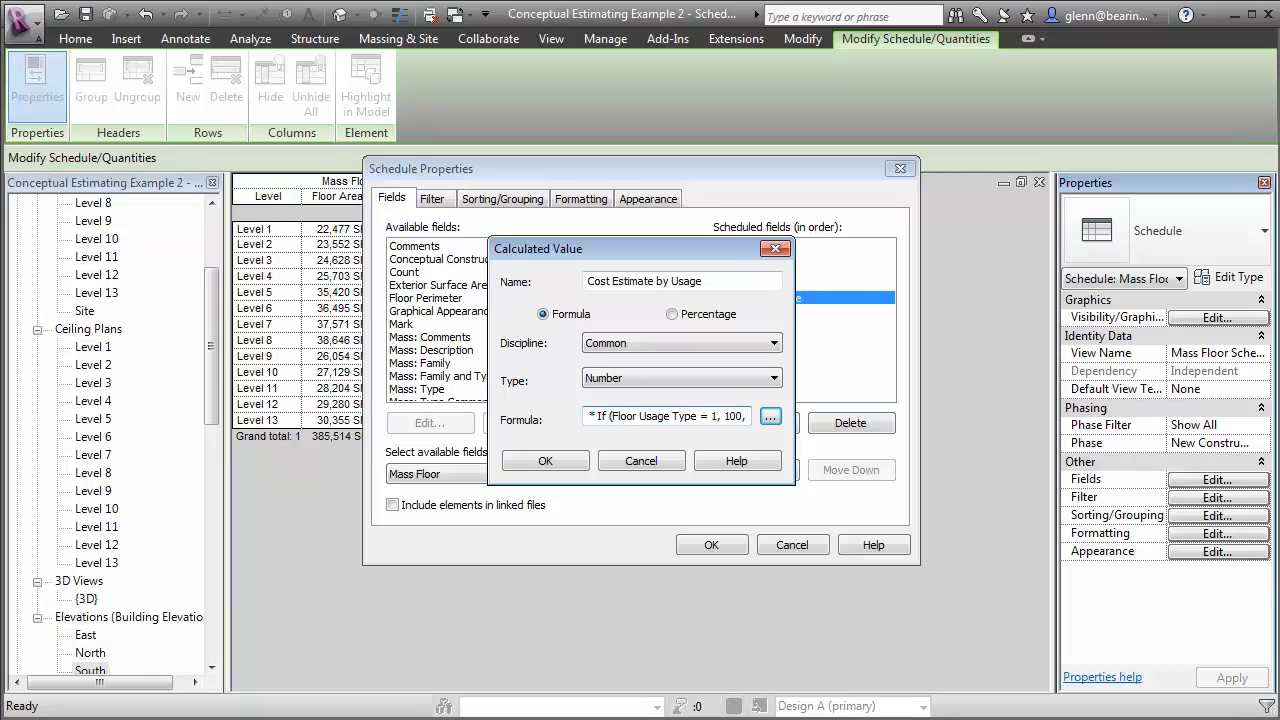
type("If(")
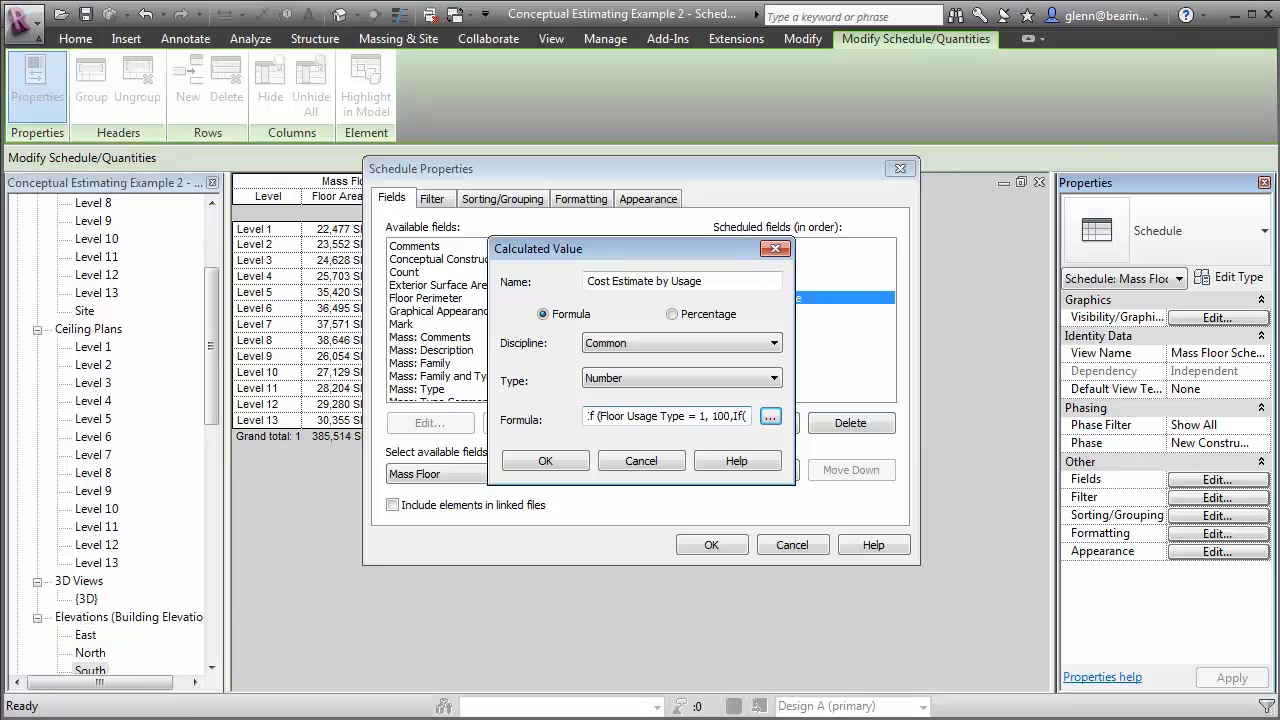
type("Floor U")
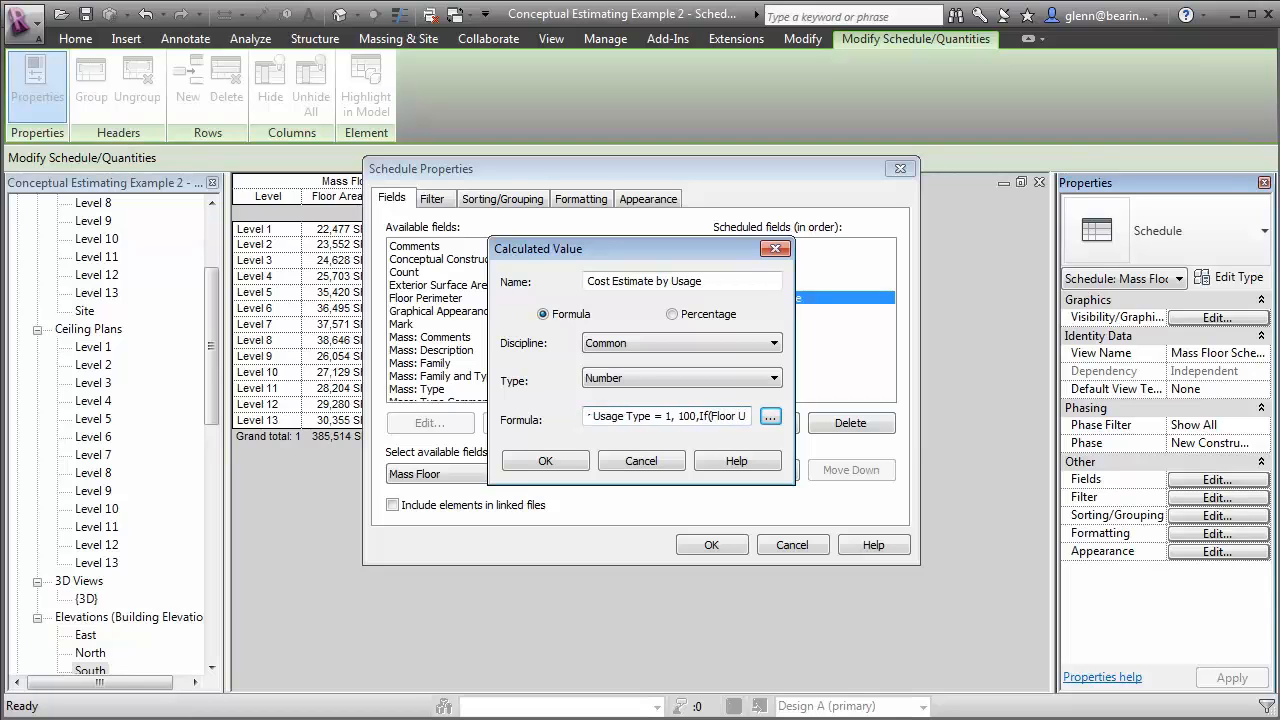
type("sage Type ")
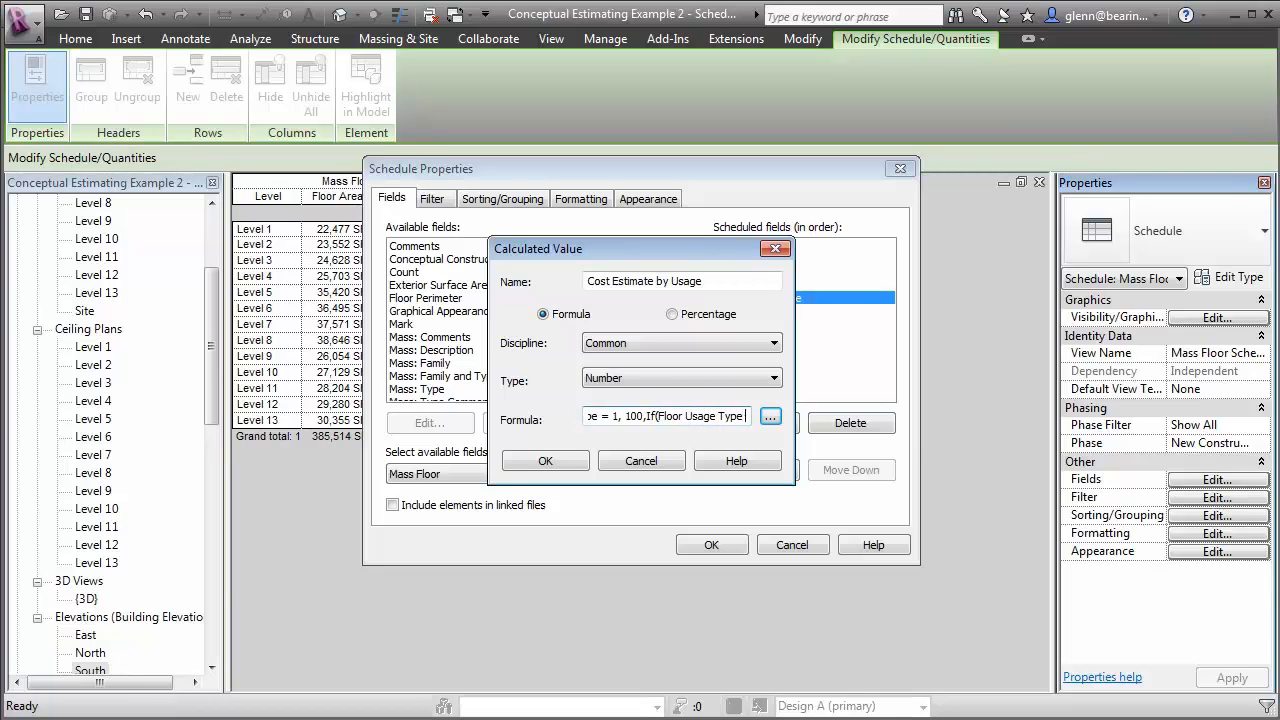
type("=2, 150,")
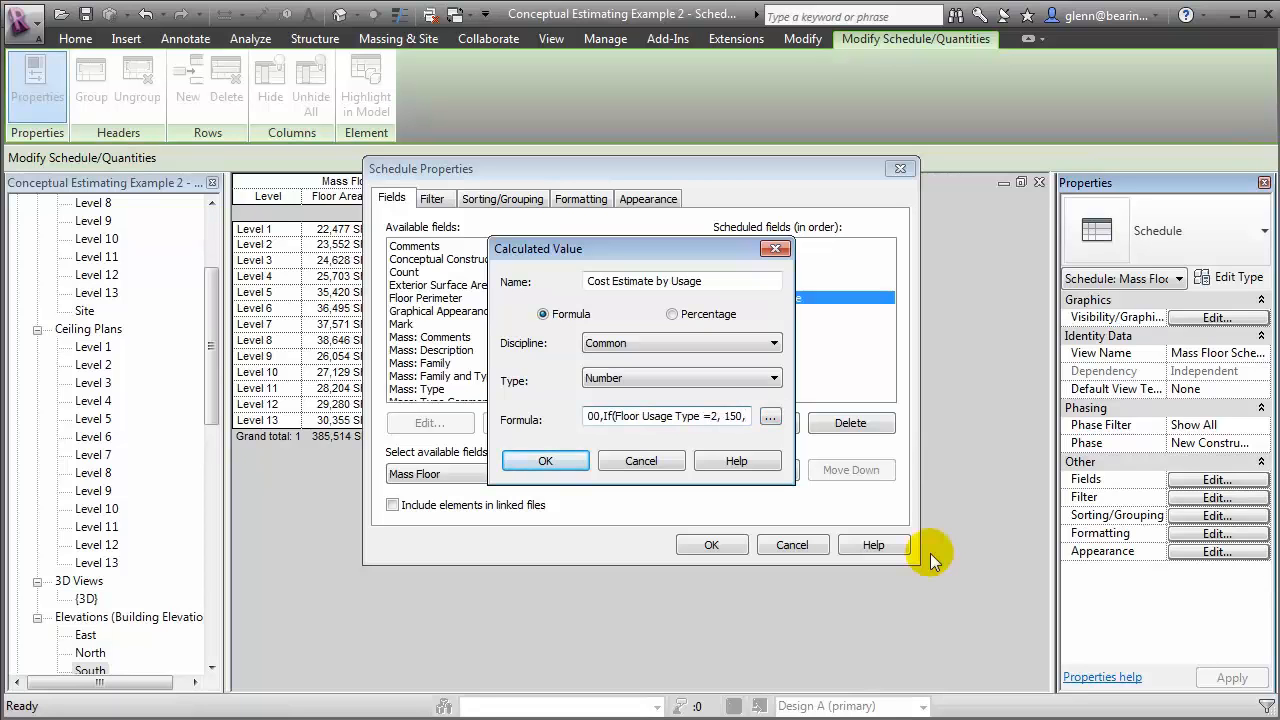
type("If(Floor U")
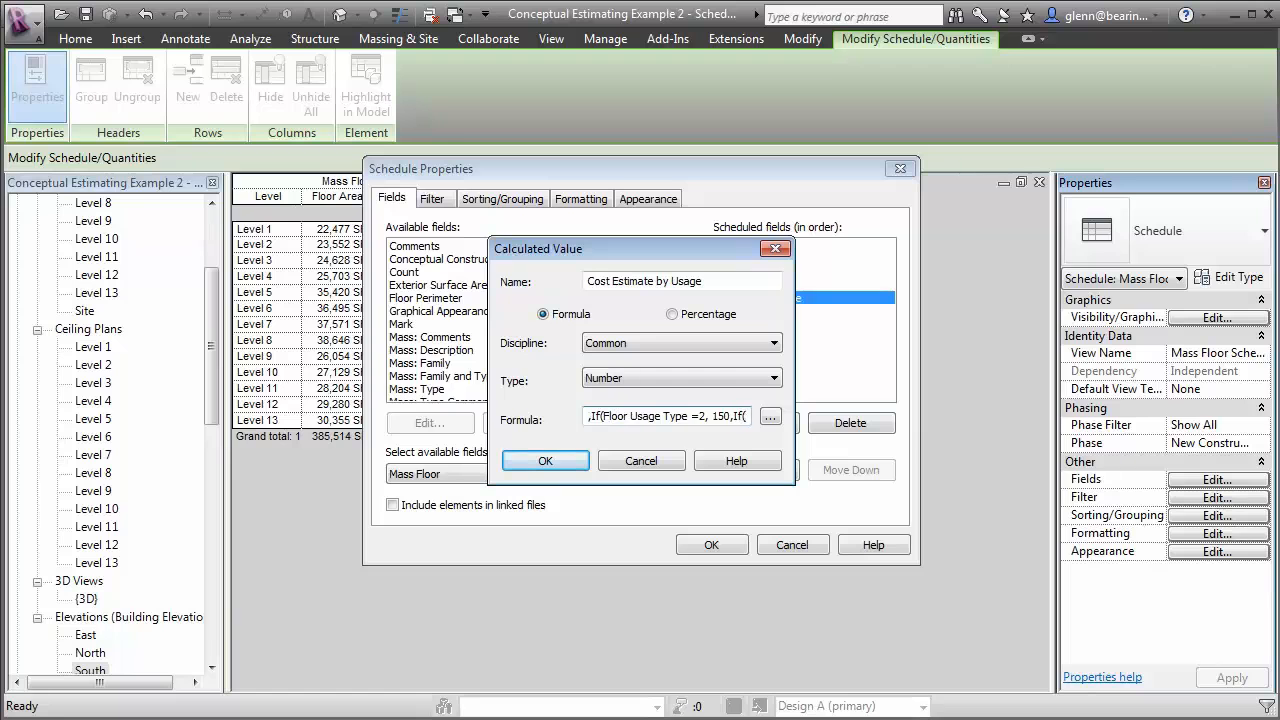
type("sage Typ")
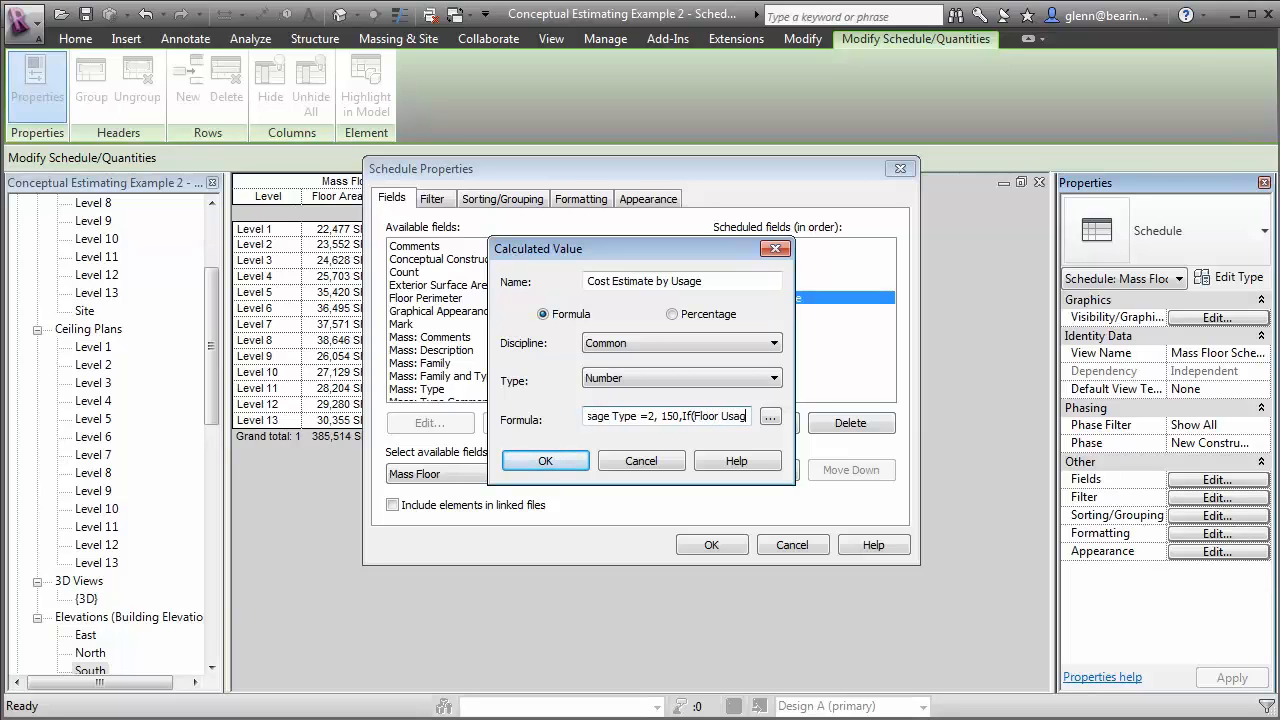
type("e=3, 200")
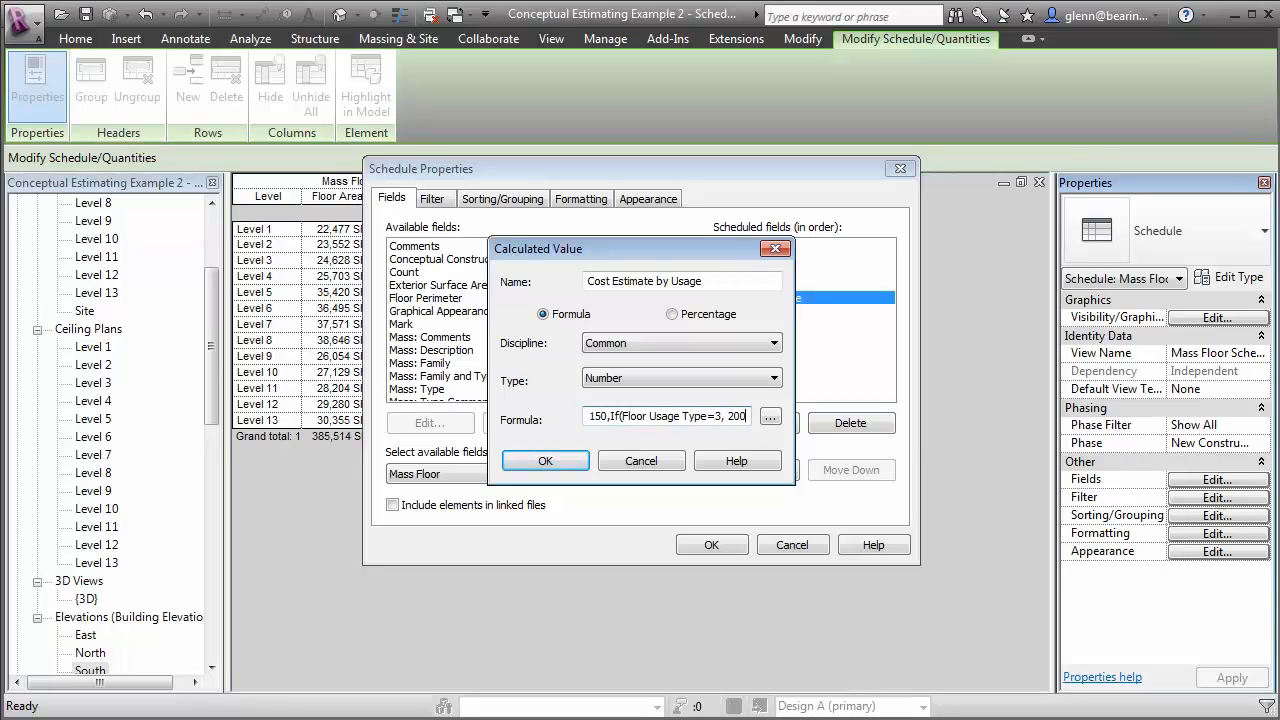
type(",0")
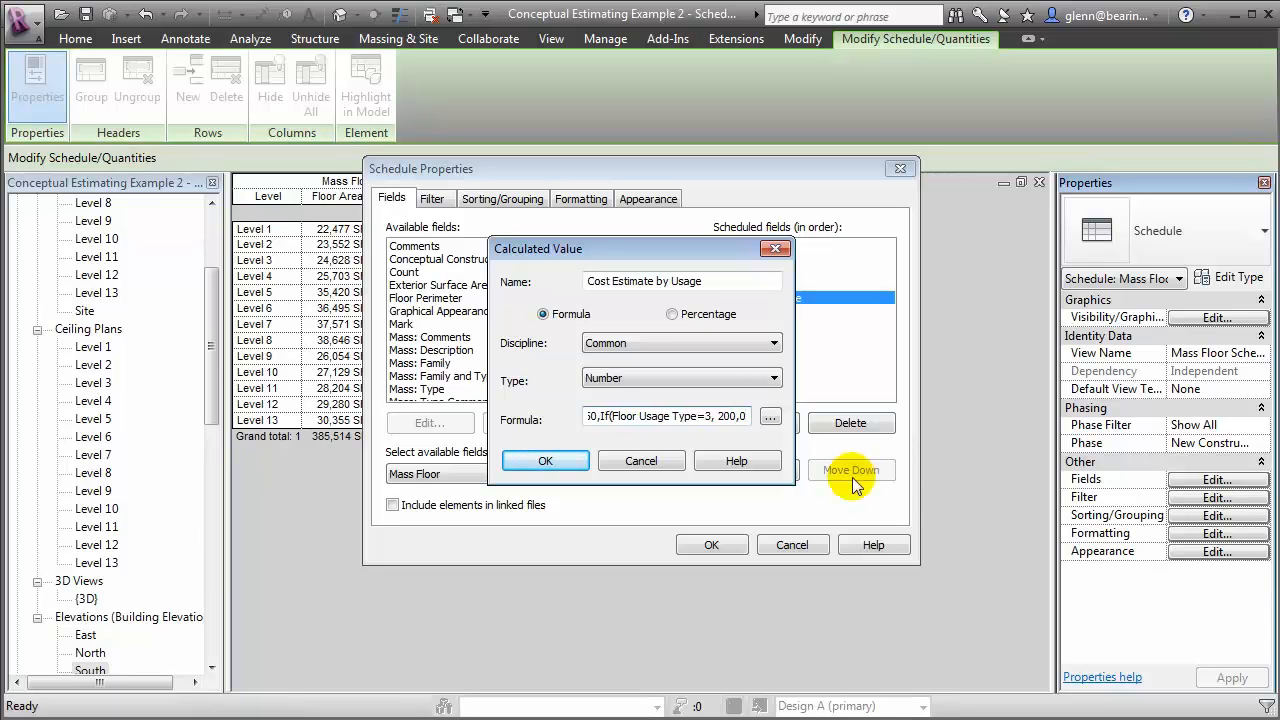
type("))) / 1 SF")
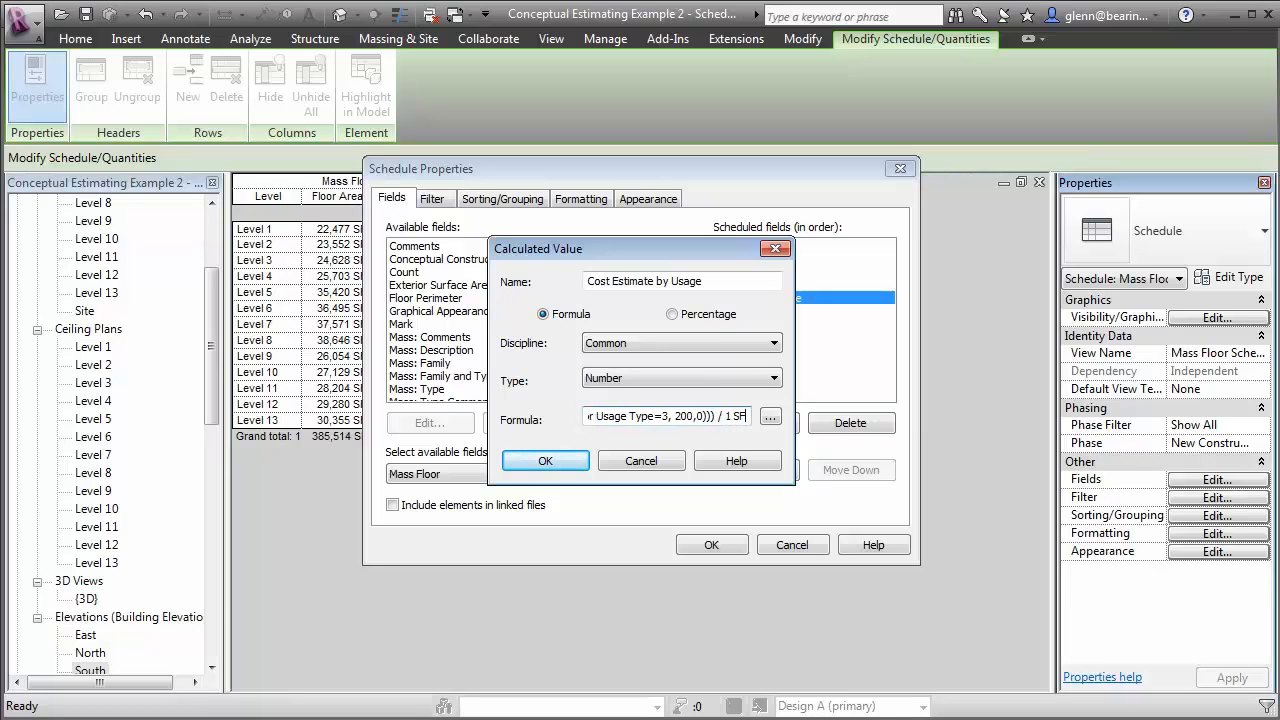
Finish the formula with ))) / 1 SF and apply the new calculated field to the mass floor schedule
left_click(545, 461)
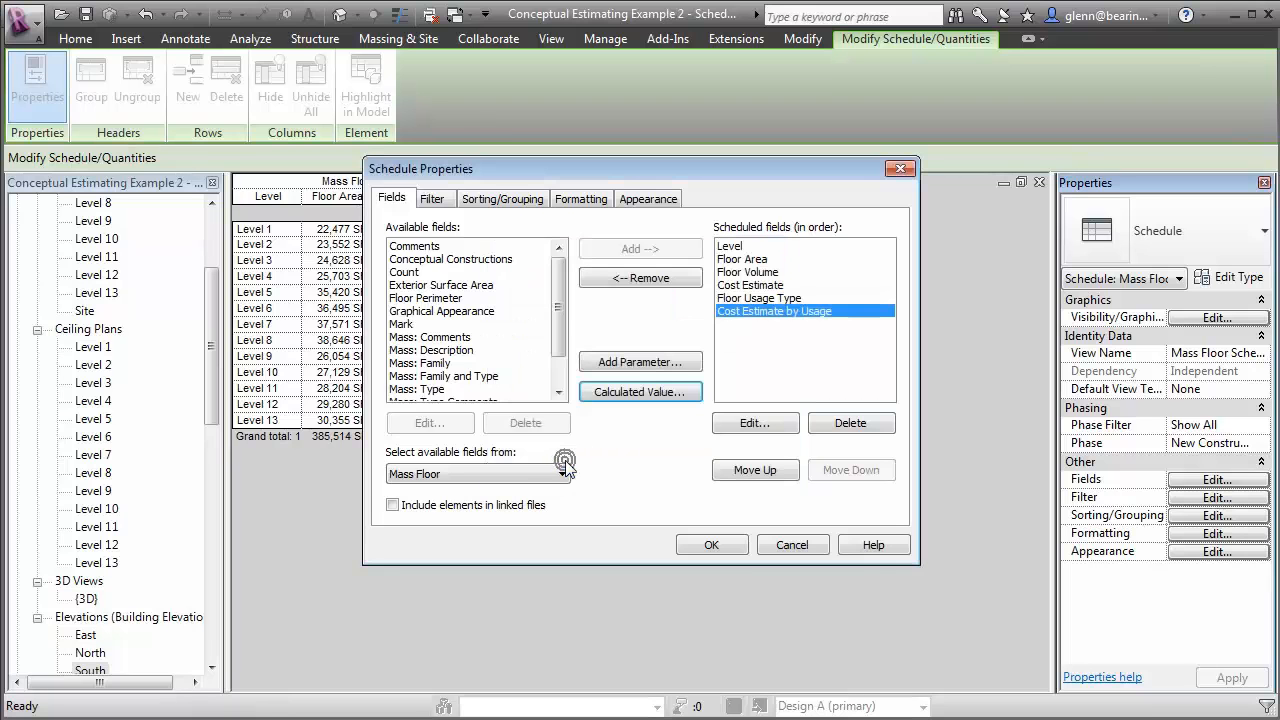
left_click(711, 545)
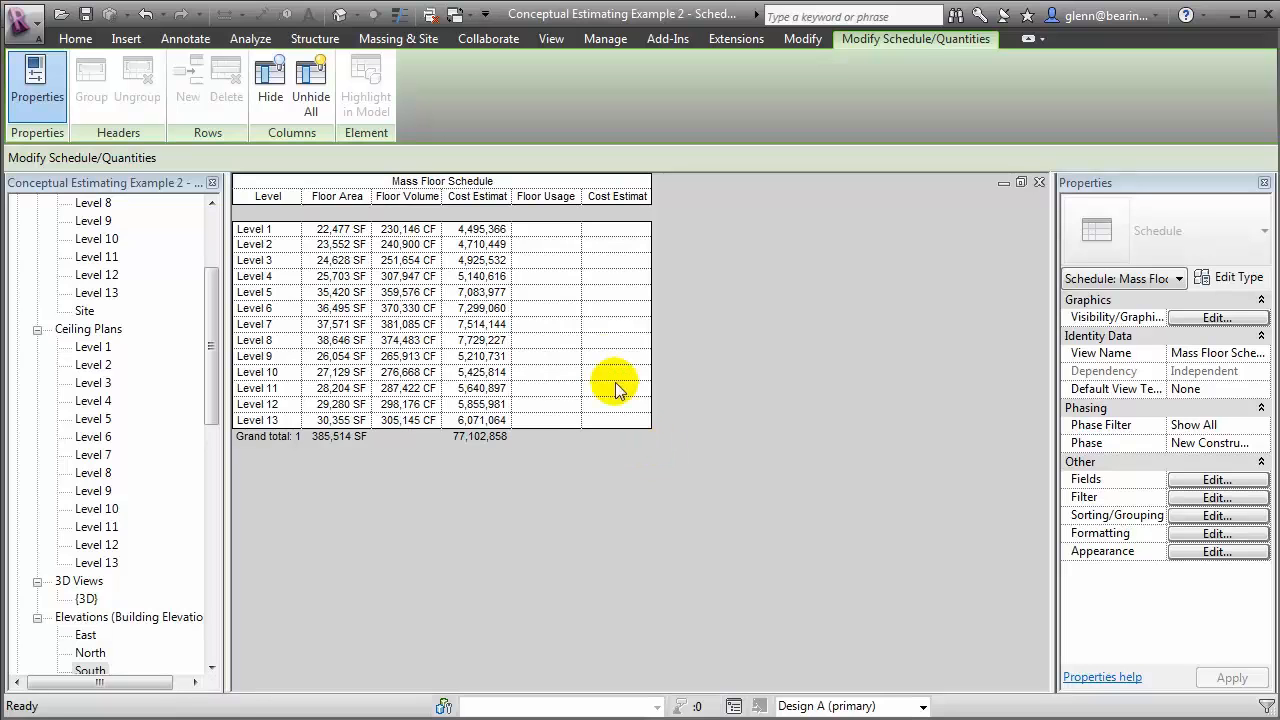
Set the Floor Usage Type to 1 for Levels 1 to 3 in the schedule
left_click(548, 231)
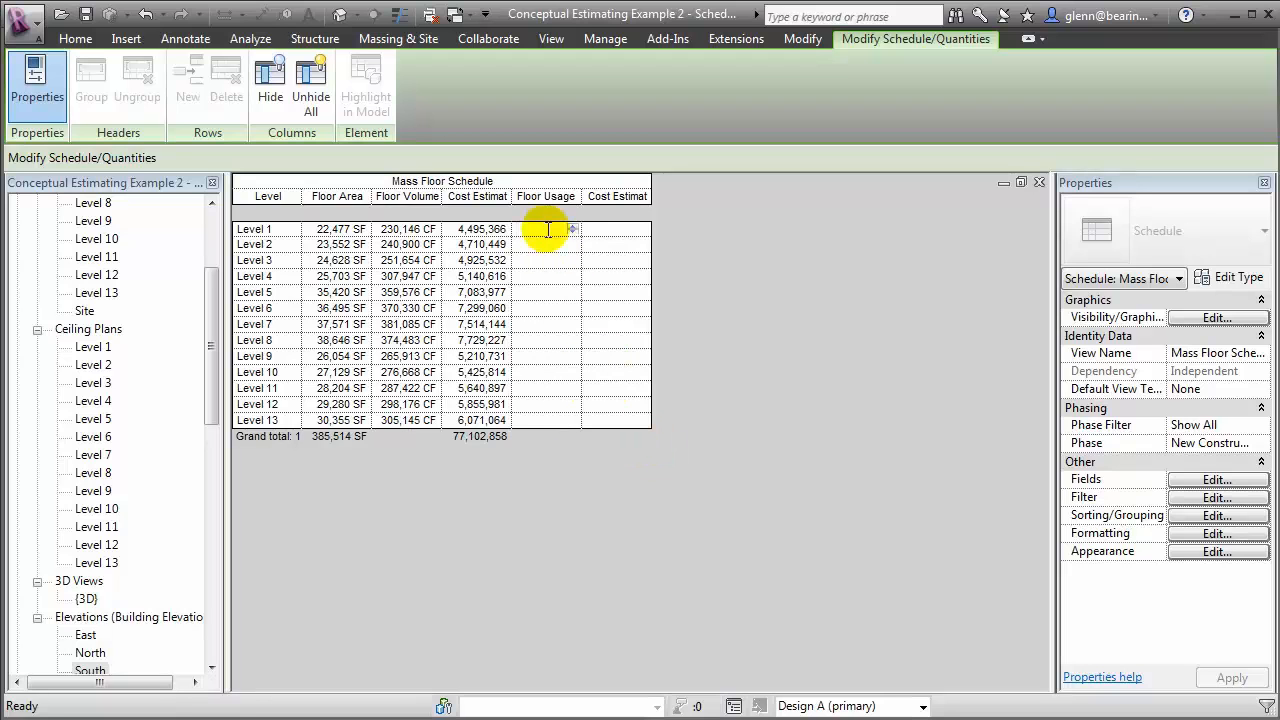
type("1")
left_click(540, 244)
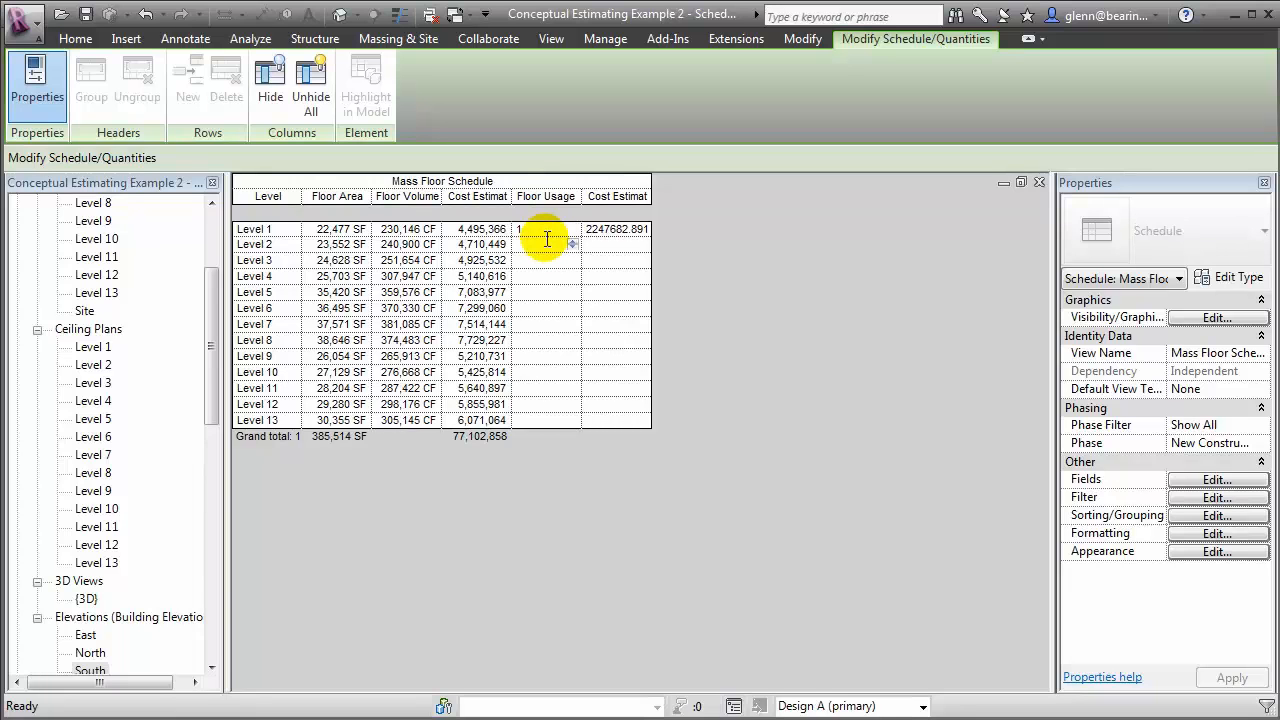
type("1")
left_click(544, 260)
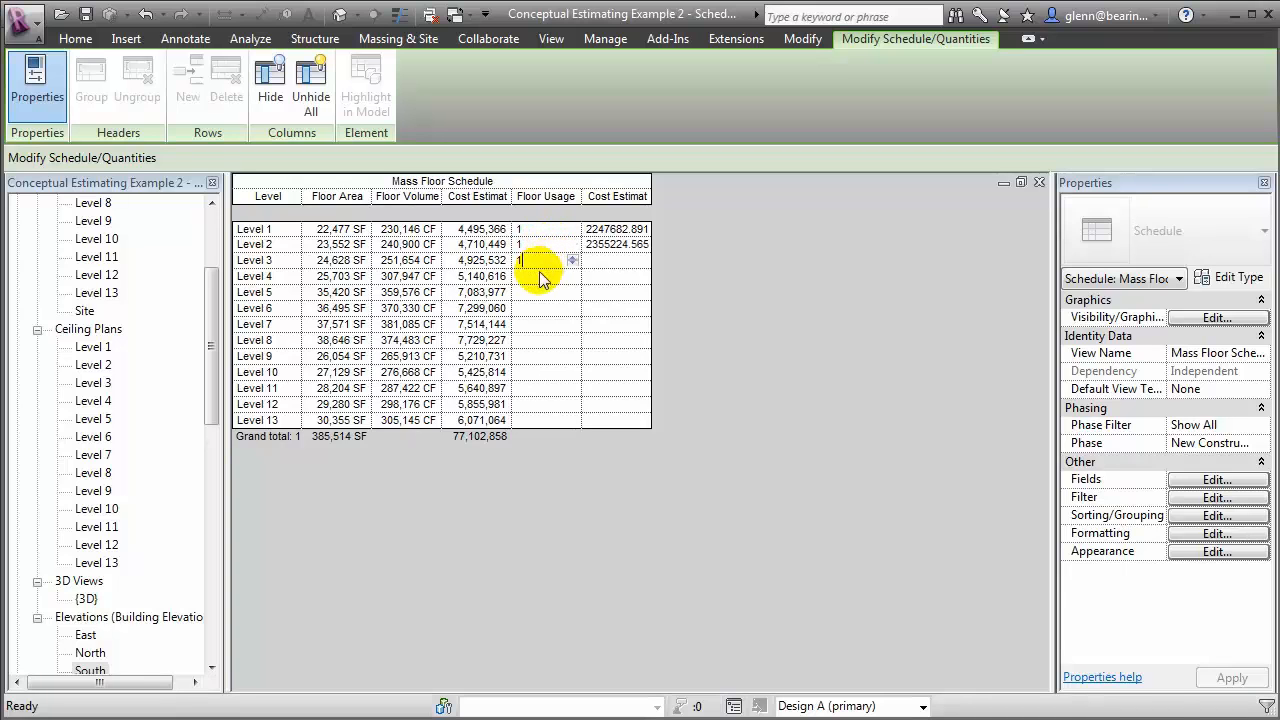
type("1")
Set the Floor Usage Type to 2 for Levels 4 to 6
left_click(536, 277)
type("2")
left_click(531, 292)
type("2")
left_click(530, 308)
type("2")
Set the Floor Usage Type to 3 for Levels 7 to 13
left_click(526, 324)
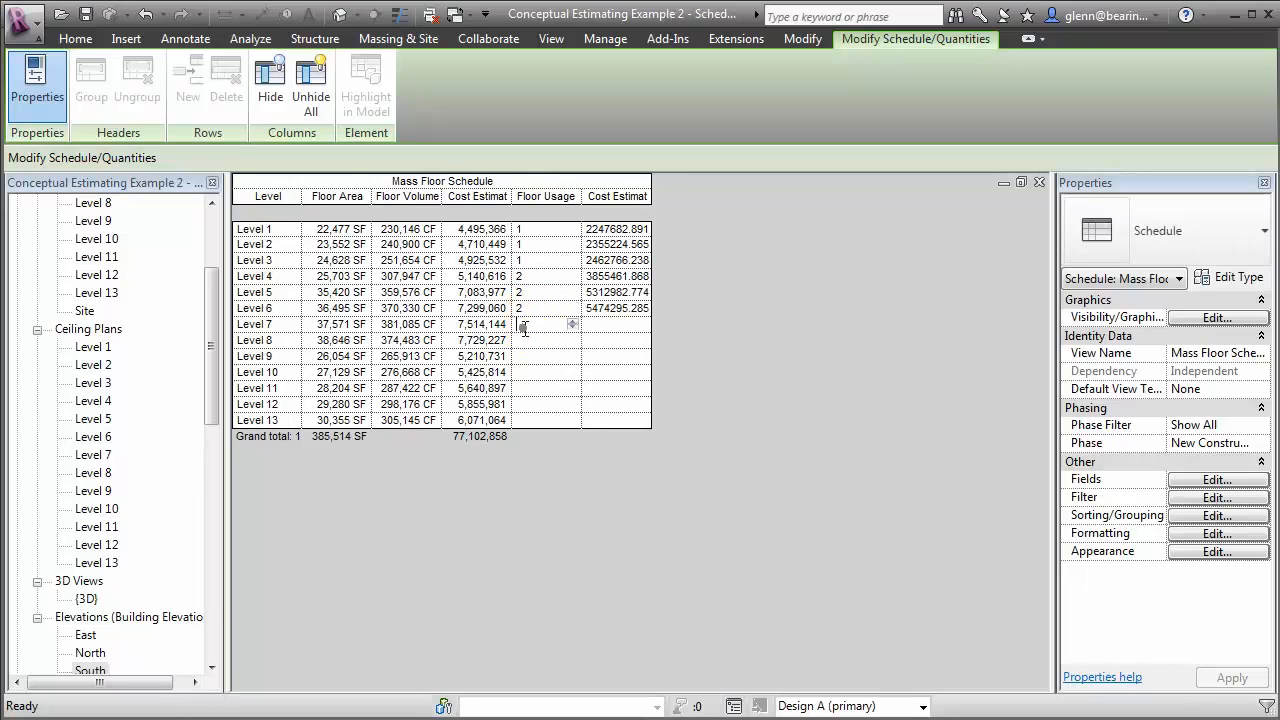
type("3")
left_click(522, 341)
type("3")
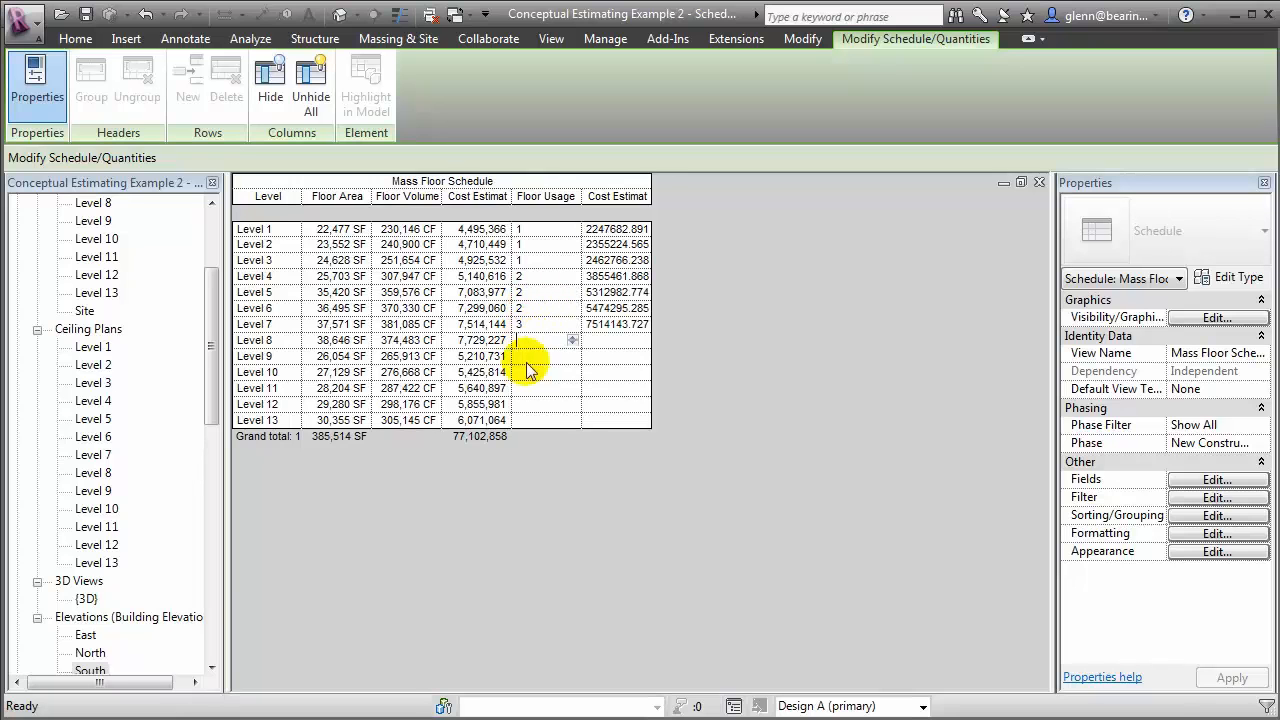
left_click(524, 360)
type("3")
left_click(527, 372)
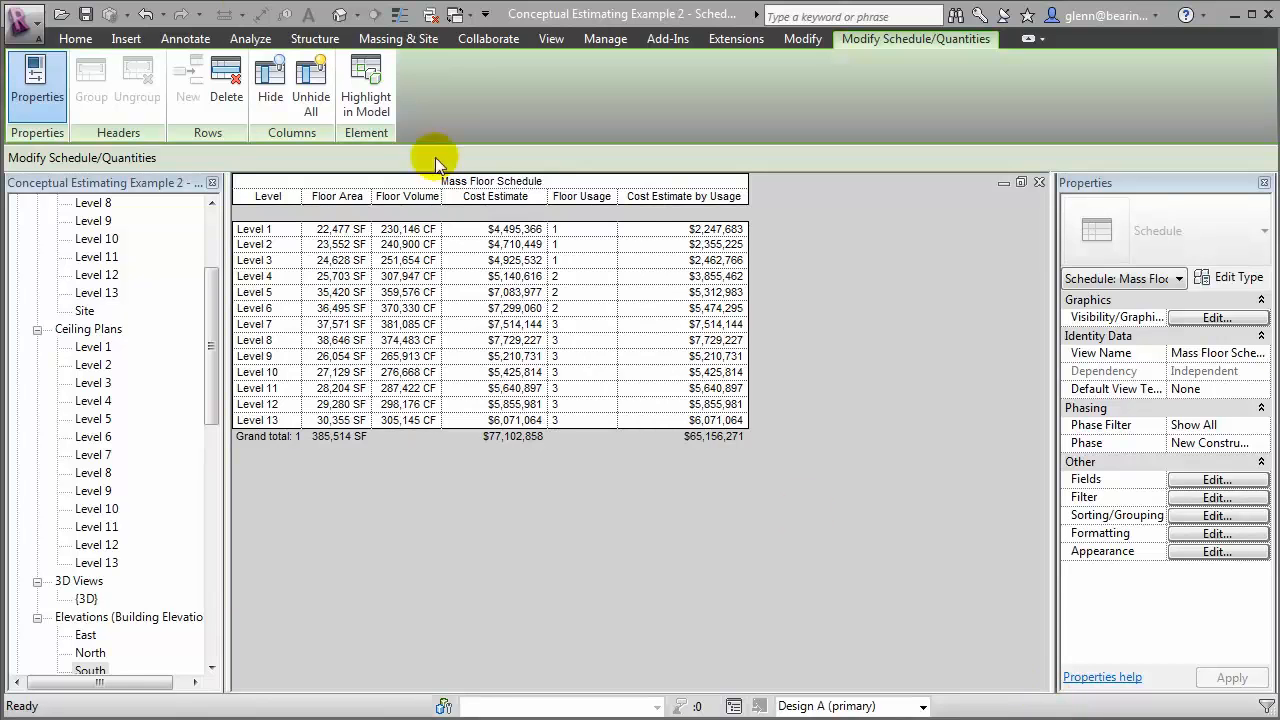
Retitle the mass floor schedule as Conceptual Cost Estimate - Option A
left_click(478, 183)
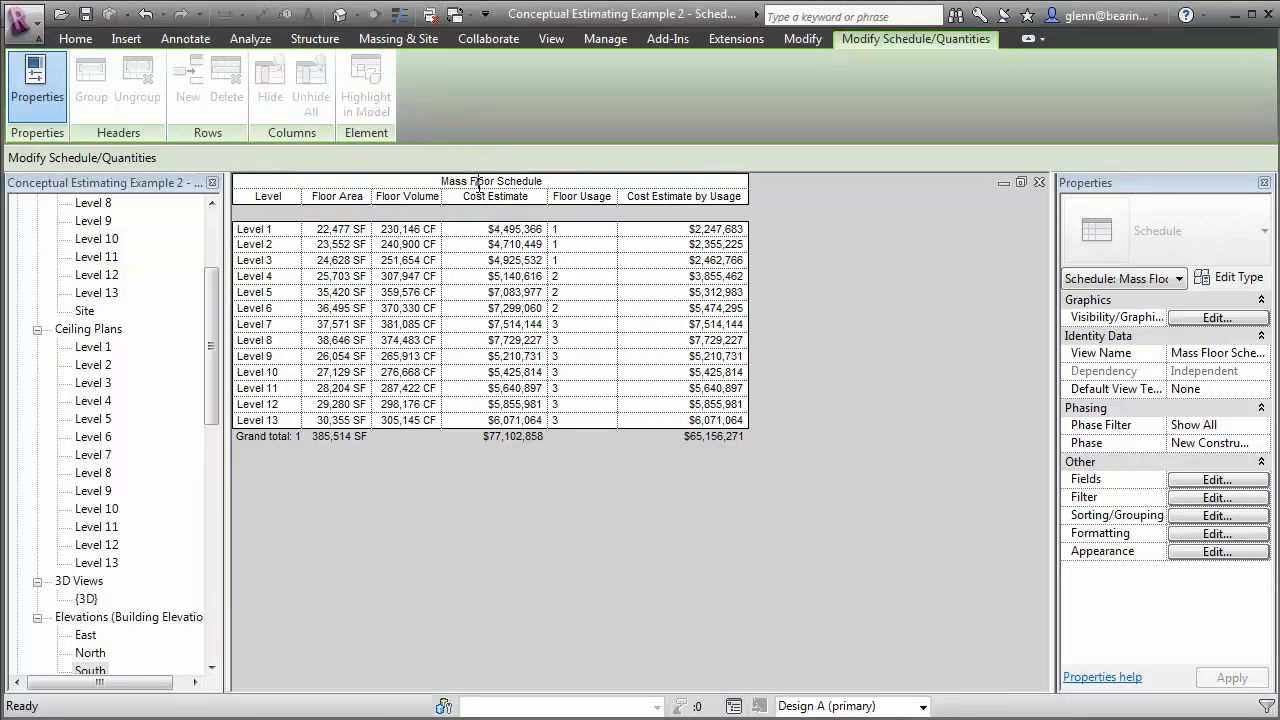
left_click(555, 181)
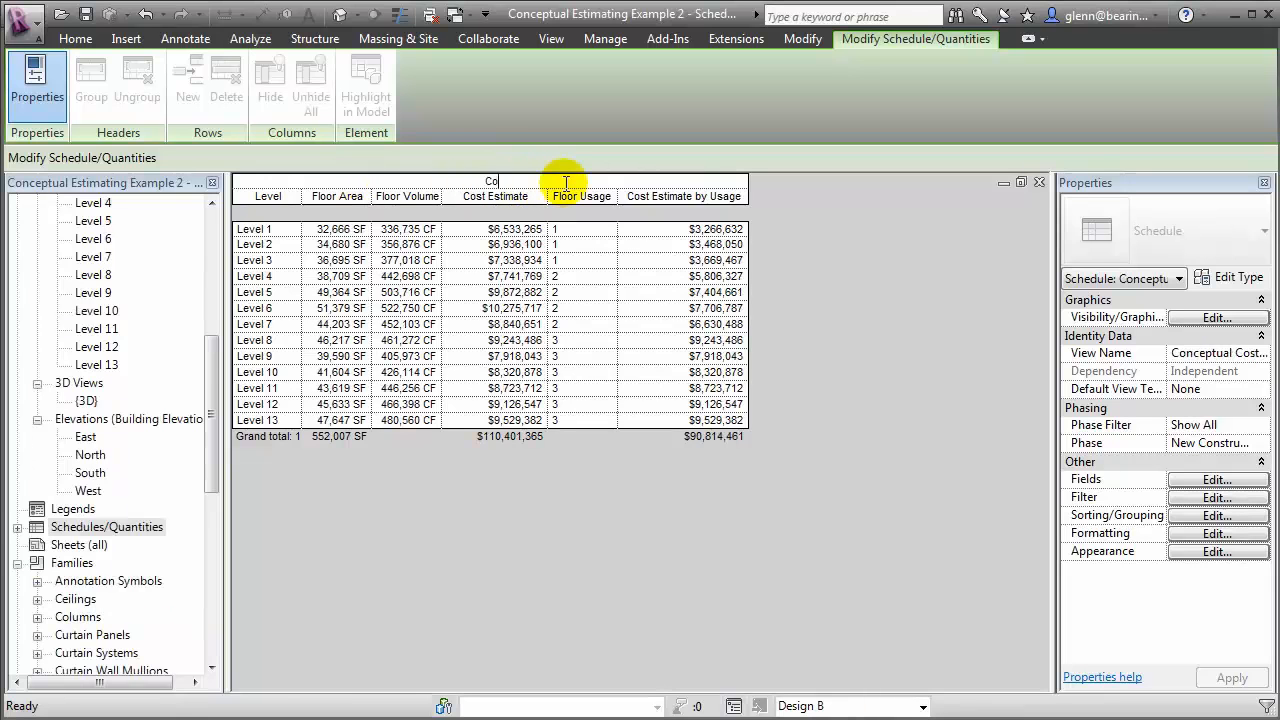
type("Conceptual Cost Estimate - Option A")
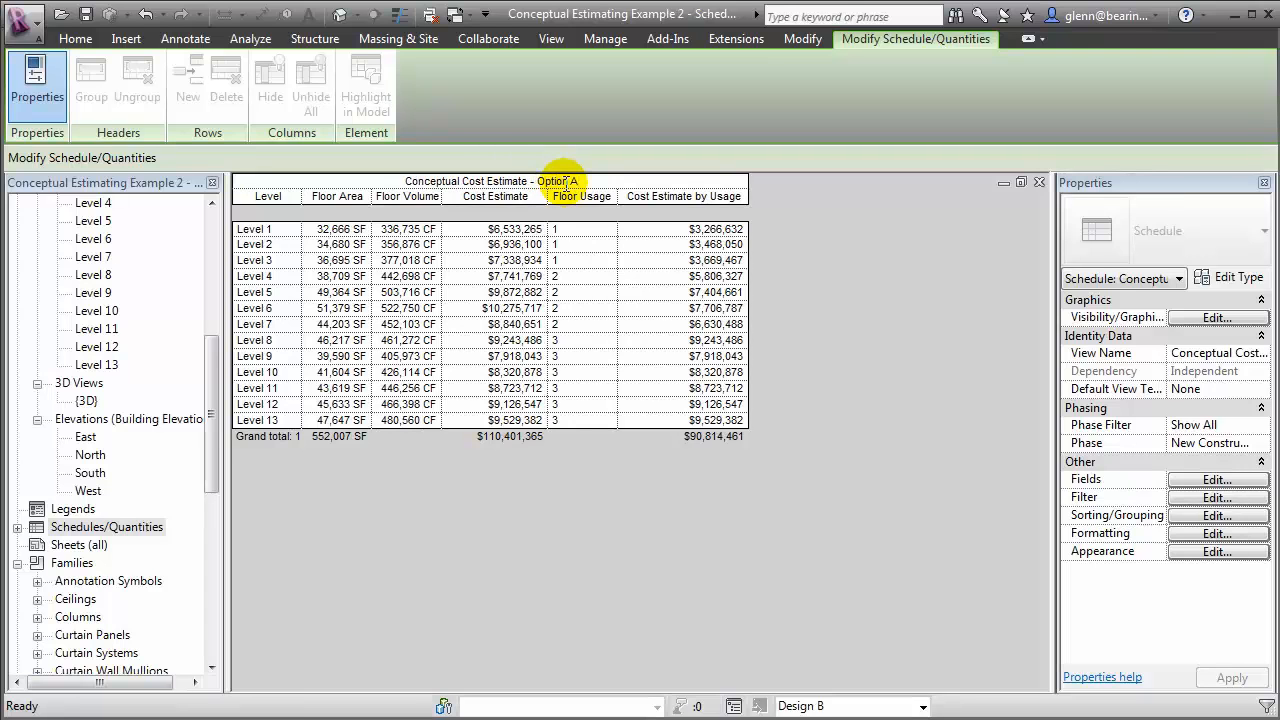
key("Return")
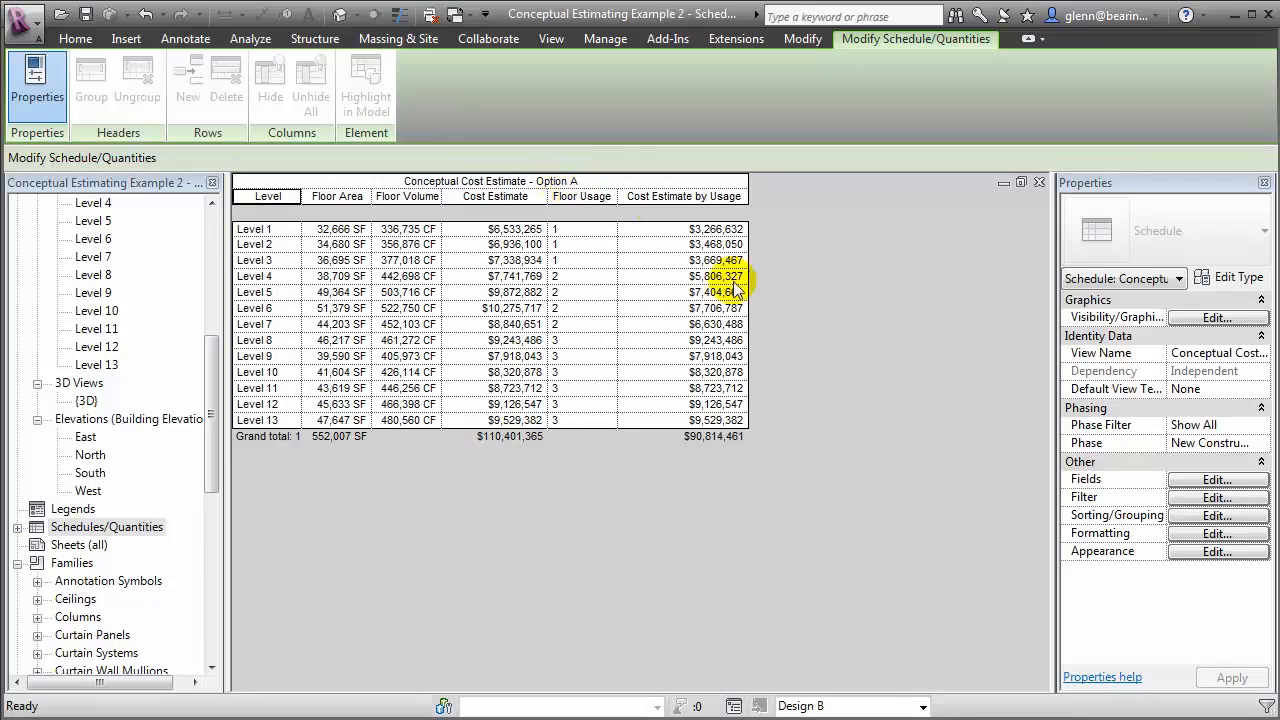
Set the Option A cost schedule's design option visibility to Design A (primary) for the Conceptual Design Alternatives set
left_click(1214, 316)
left_click(858, 303)
left_click(860, 304)
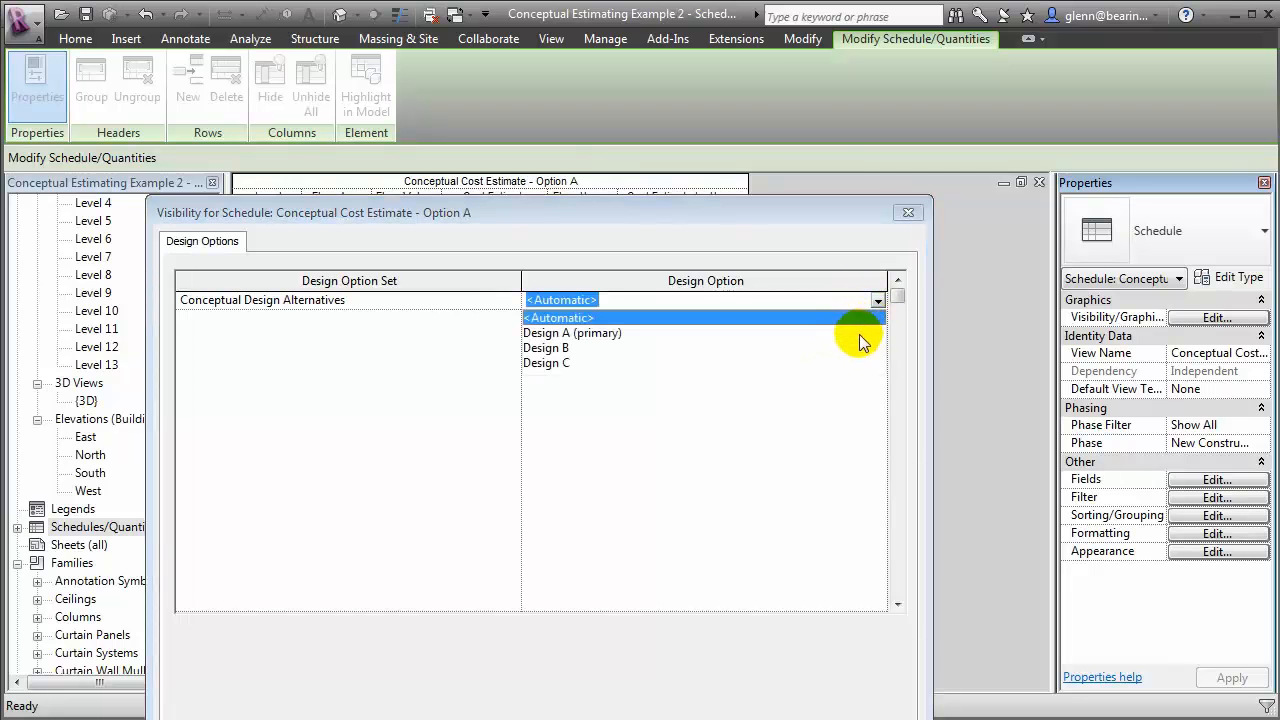
left_click(643, 333)
left_click(686, 694)
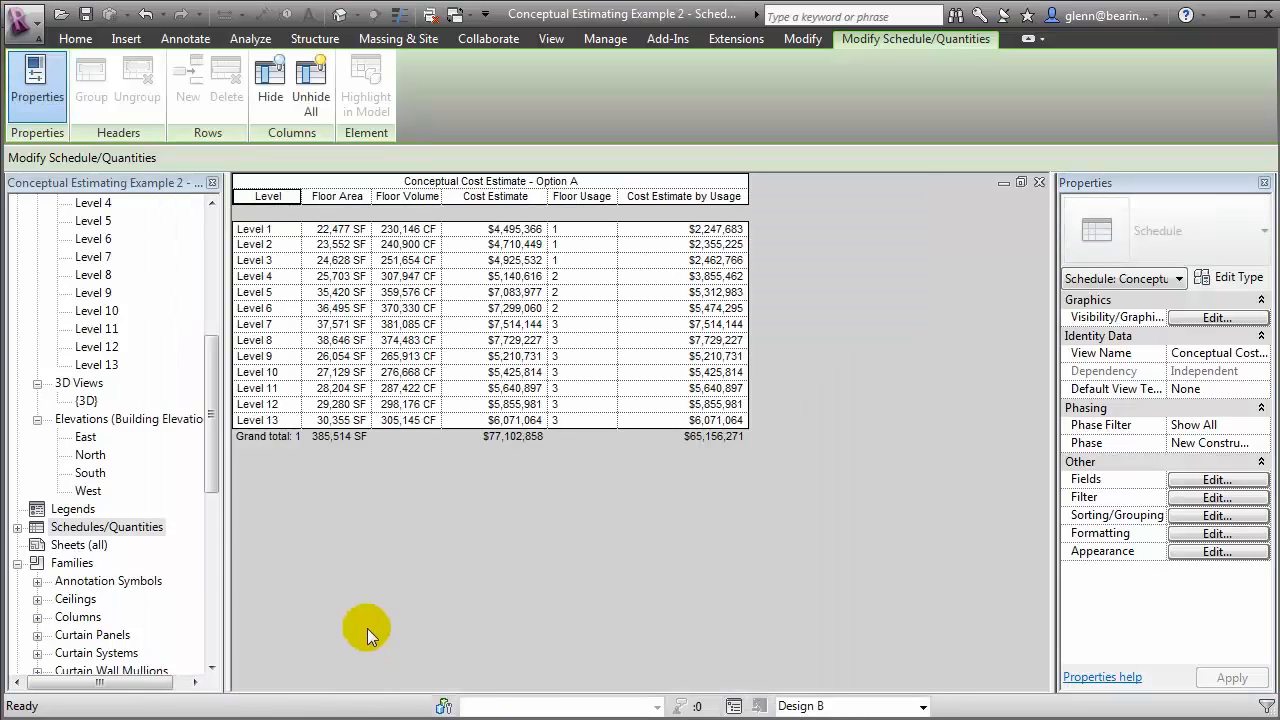
Duplicate the Conceptual Cost Estimate - Option A schedule
left_click(17, 527)
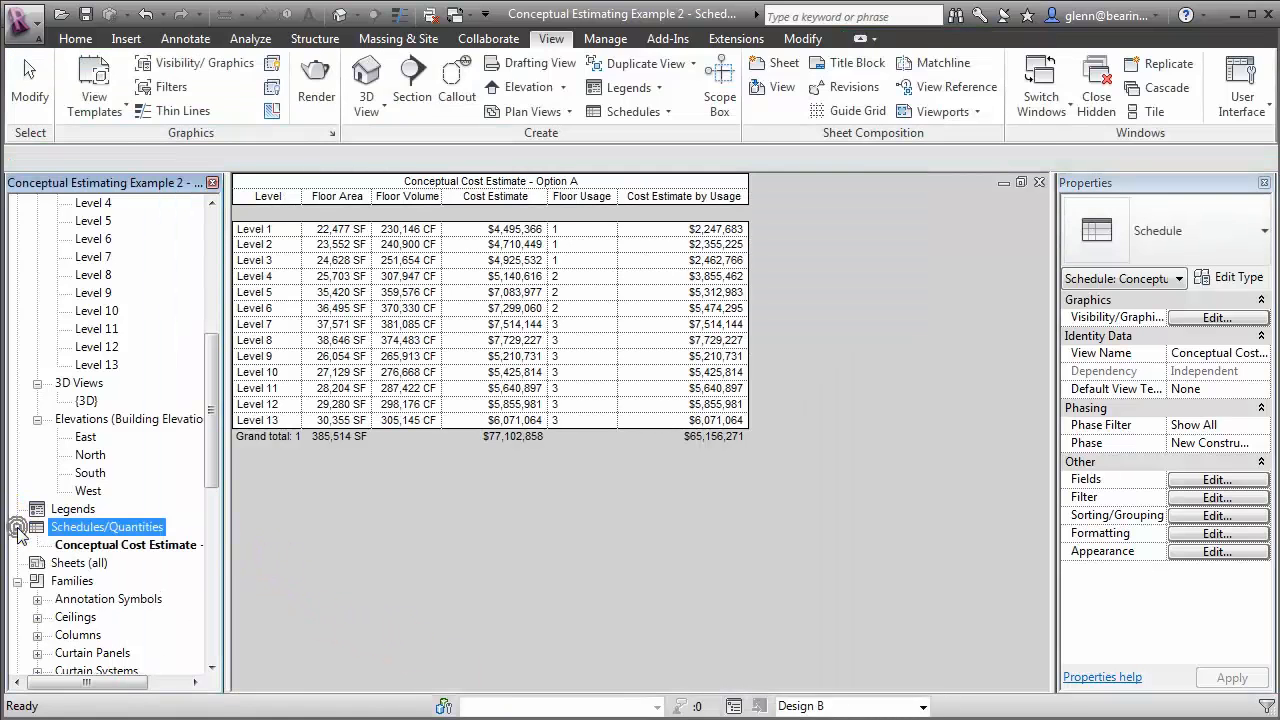
right_click(102, 546)
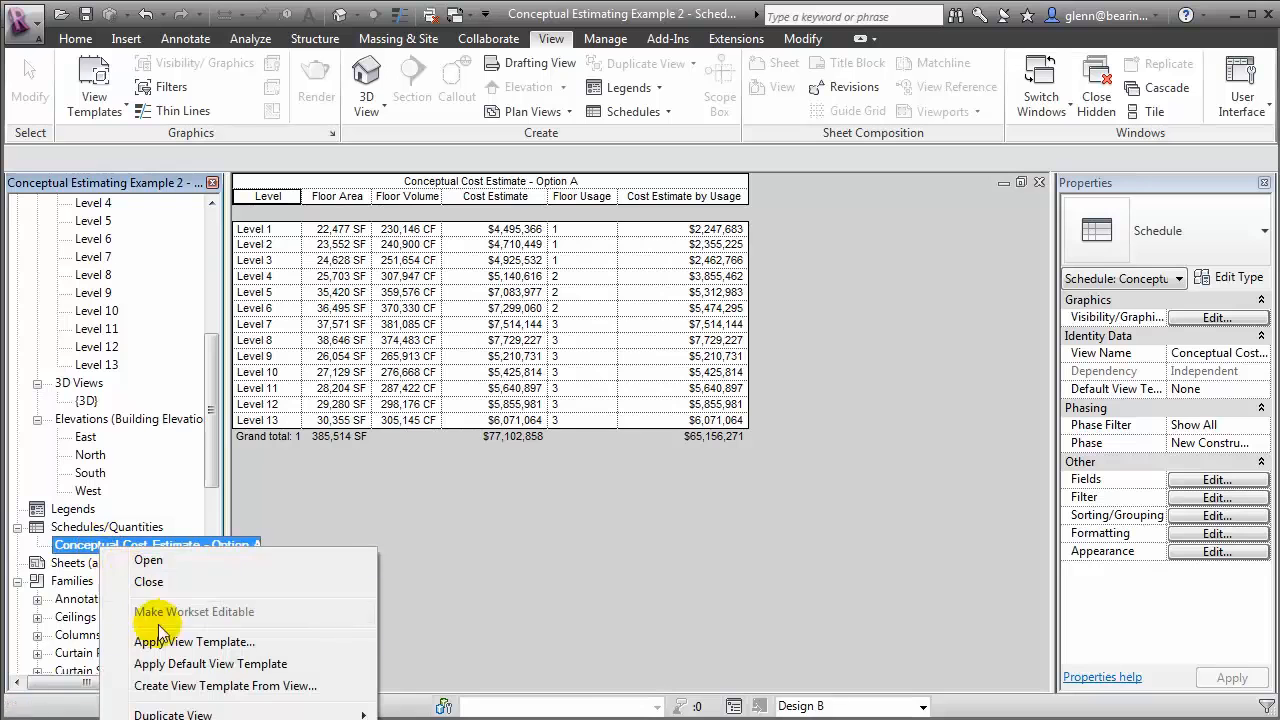
mouse_move(190, 712)
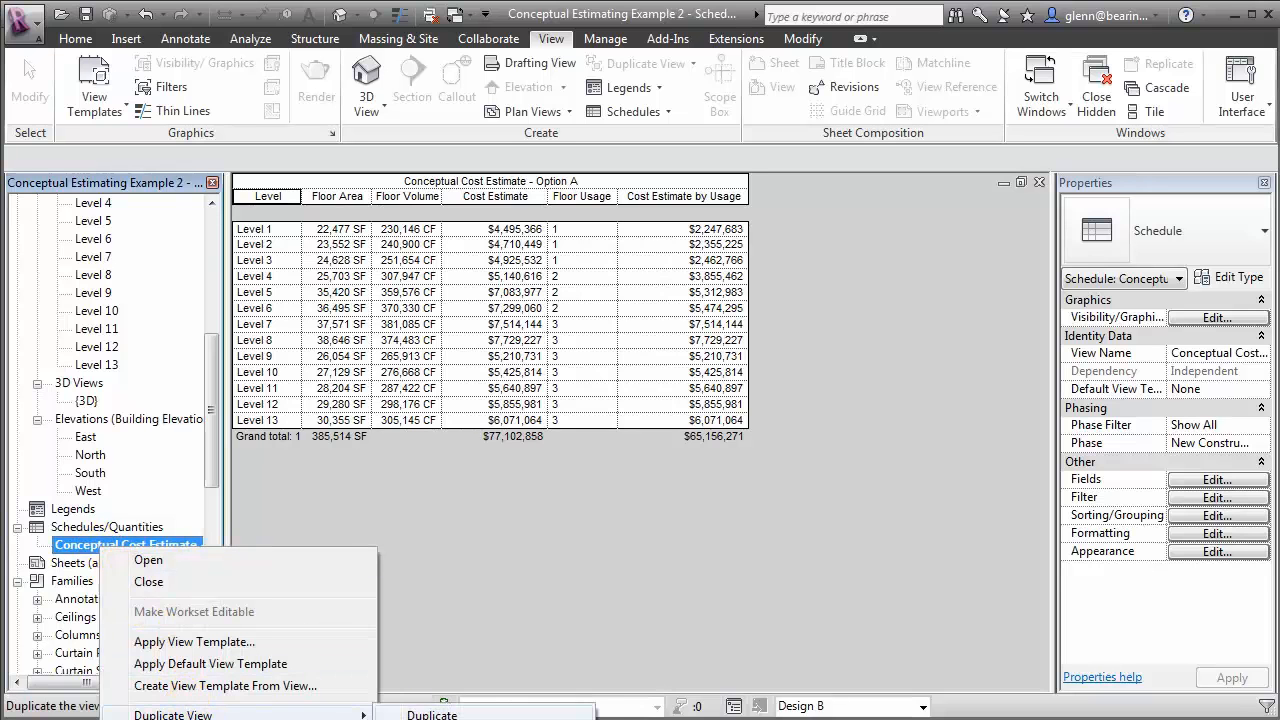
left_click(420, 714)
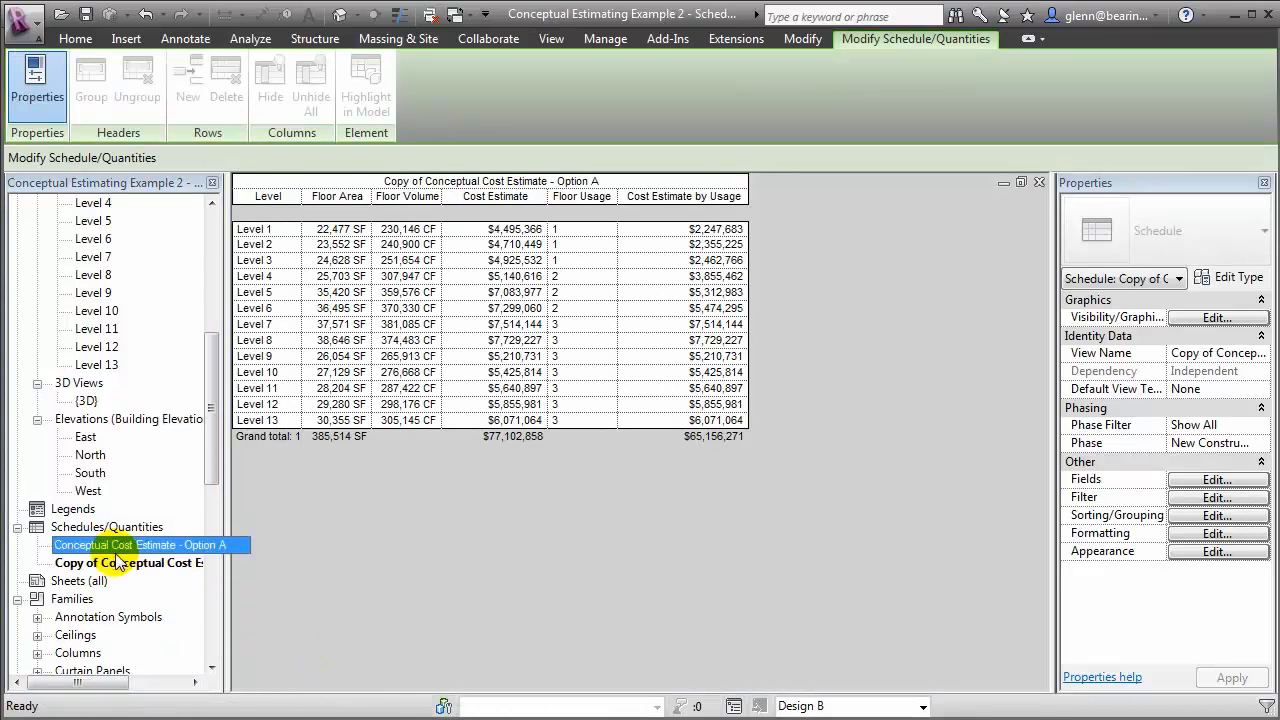
Retitle the duplicated schedule as Conceptual Cost Estimate - Option B
left_click(120, 564)
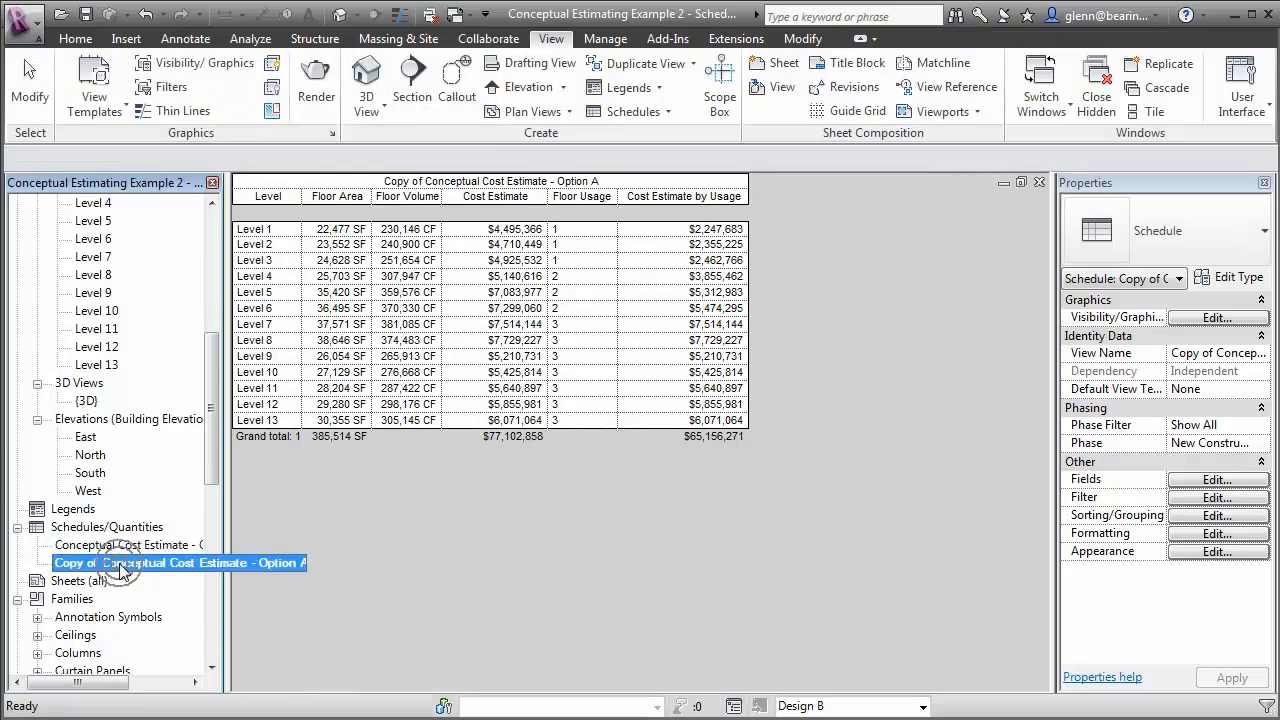
left_click(621, 187)
left_click(618, 182)
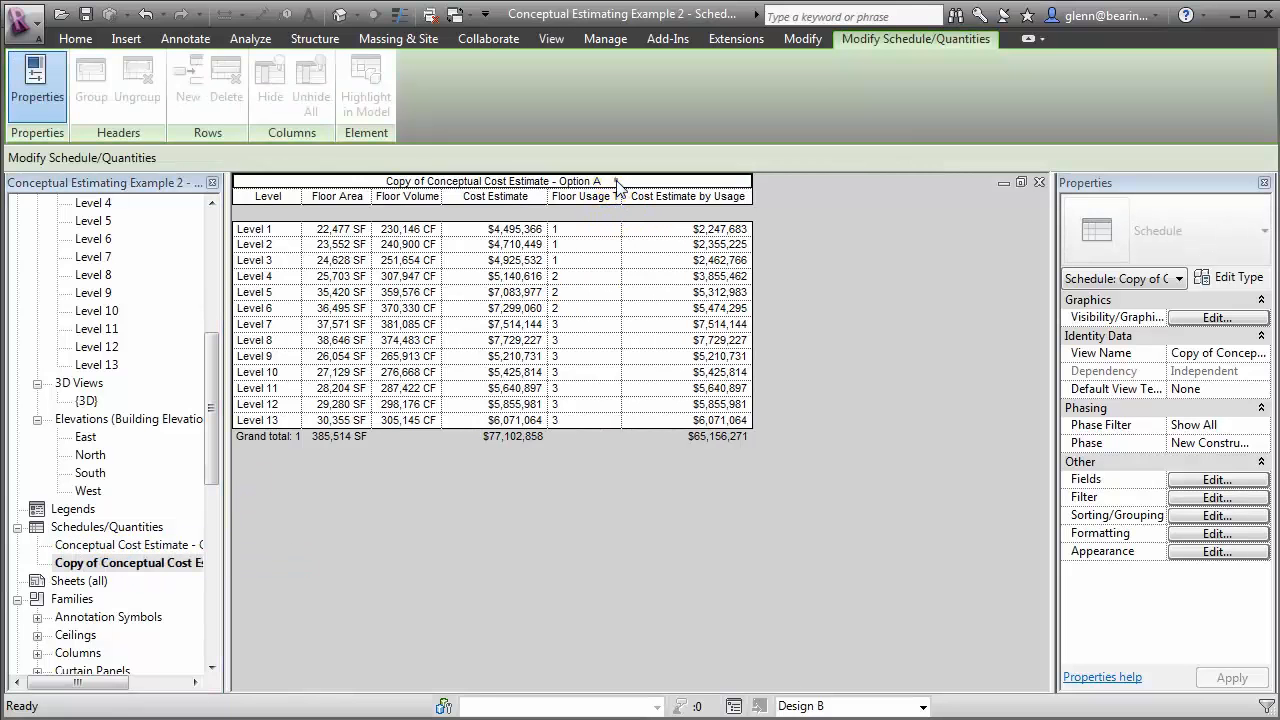
left_click(618, 182)
key("BackSpace")
type("B")
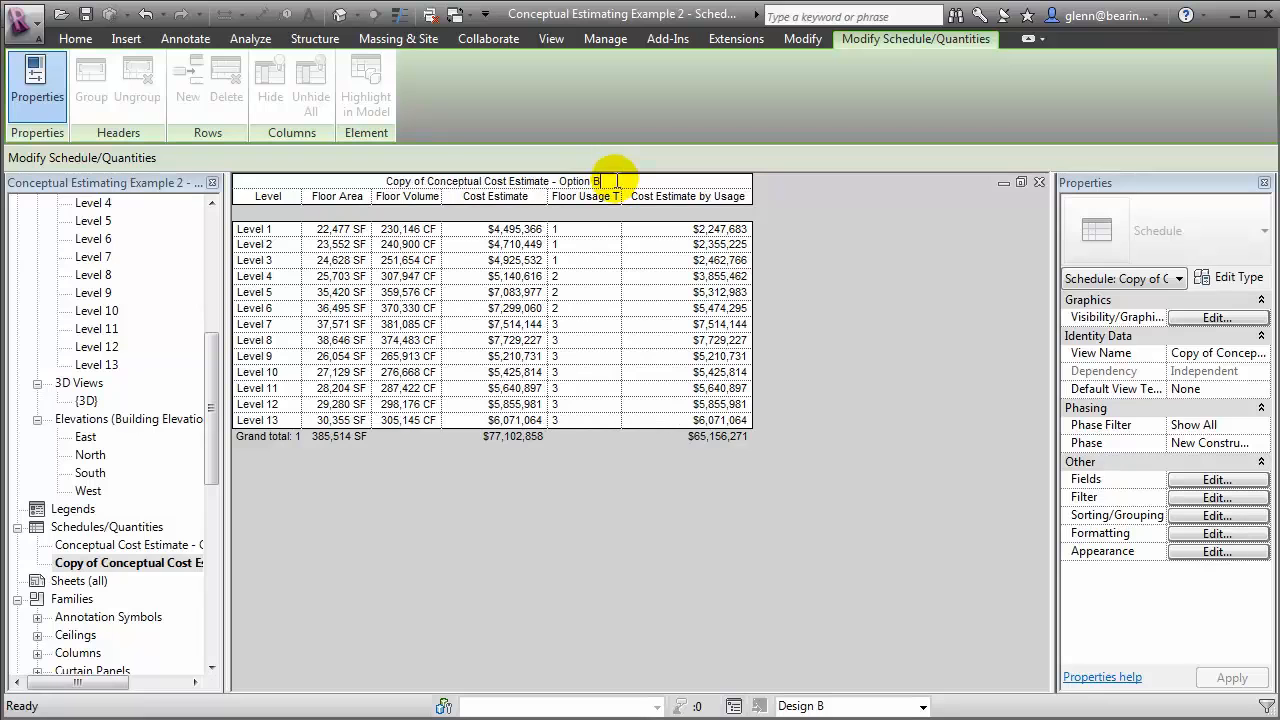
left_click(427, 182)
key("BackSpace")
key("BackSpace")
key("BackSpace")
key("BackSpace")
key("BackSpace")
key("BackSpace")
key("BackSpace")
key("BackSpace")
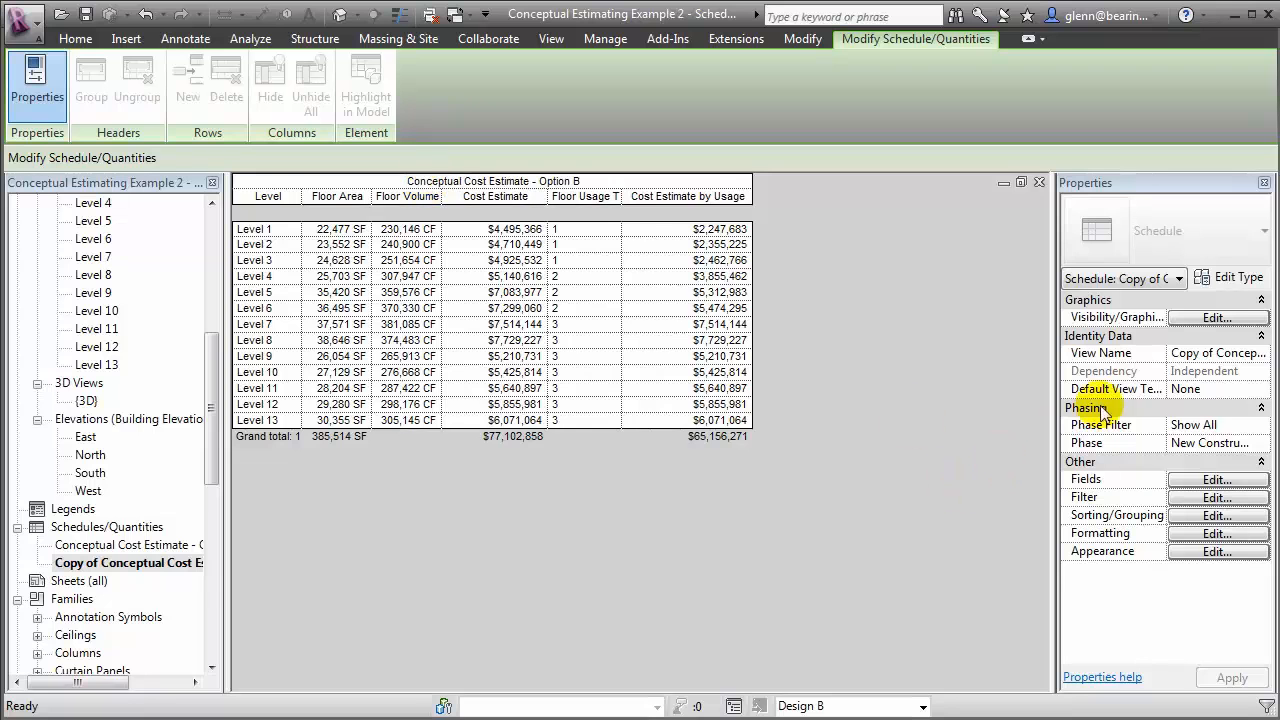
Set the Option B cost schedule's design option visibility to Design B
left_click(1199, 319)
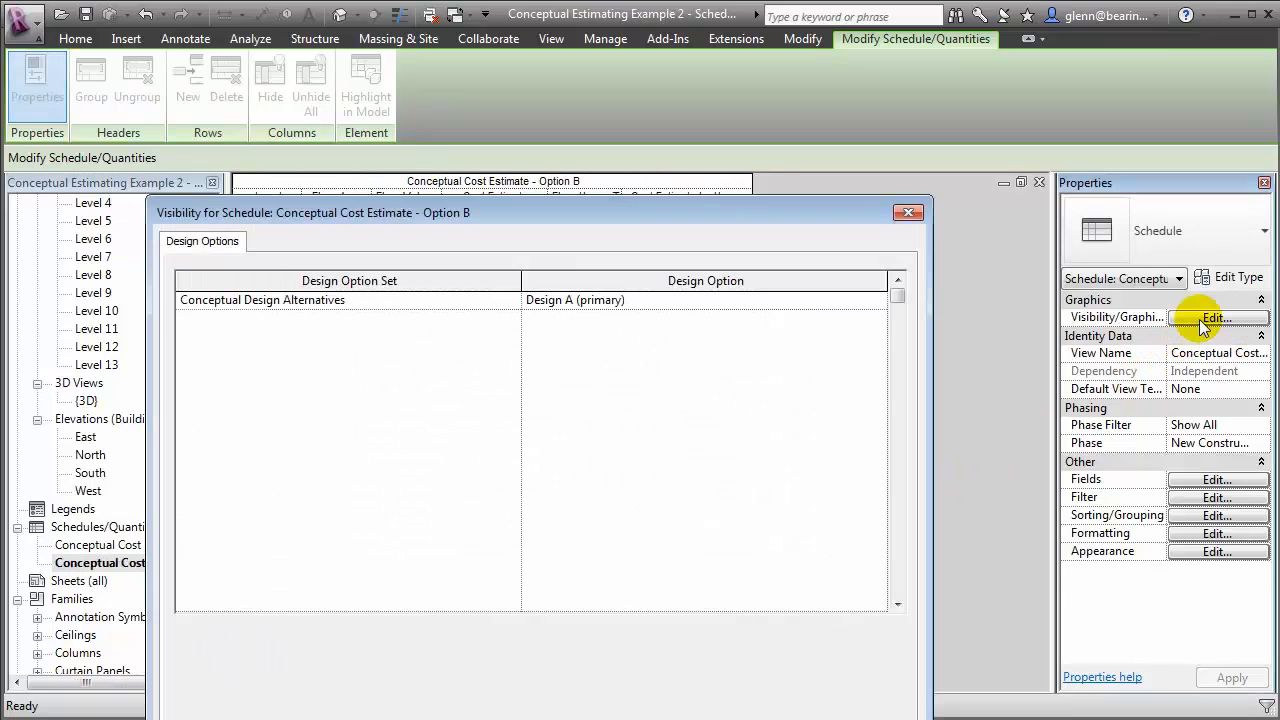
left_click(879, 301)
left_click(878, 301)
left_click(663, 350)
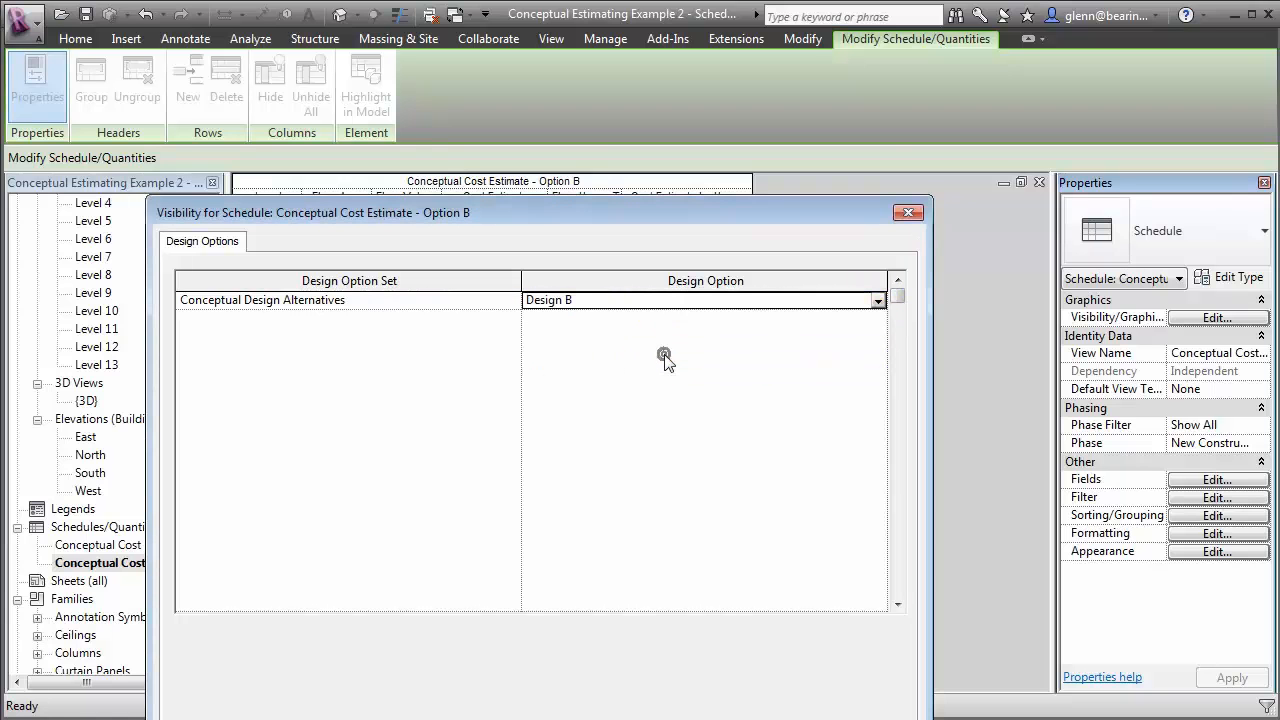
key("Return")
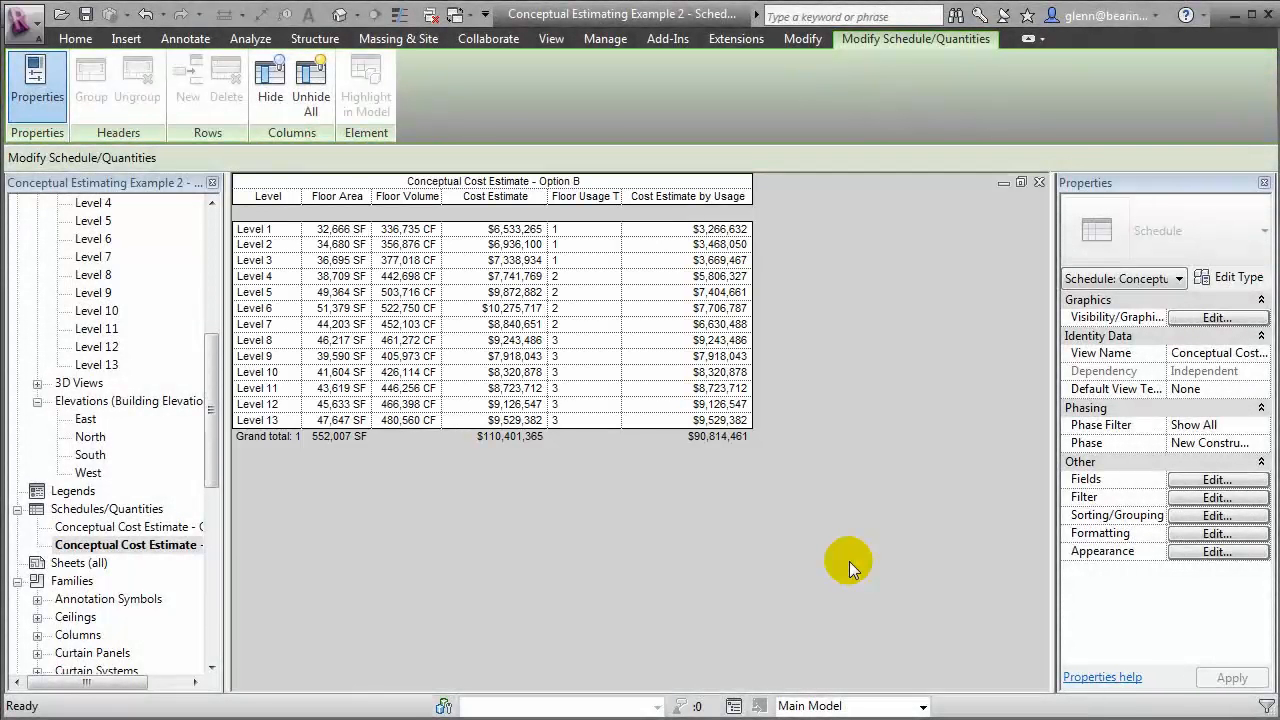
Create a new sheet with the E1 30x42 Horizontal titleblock
left_click(552, 42)
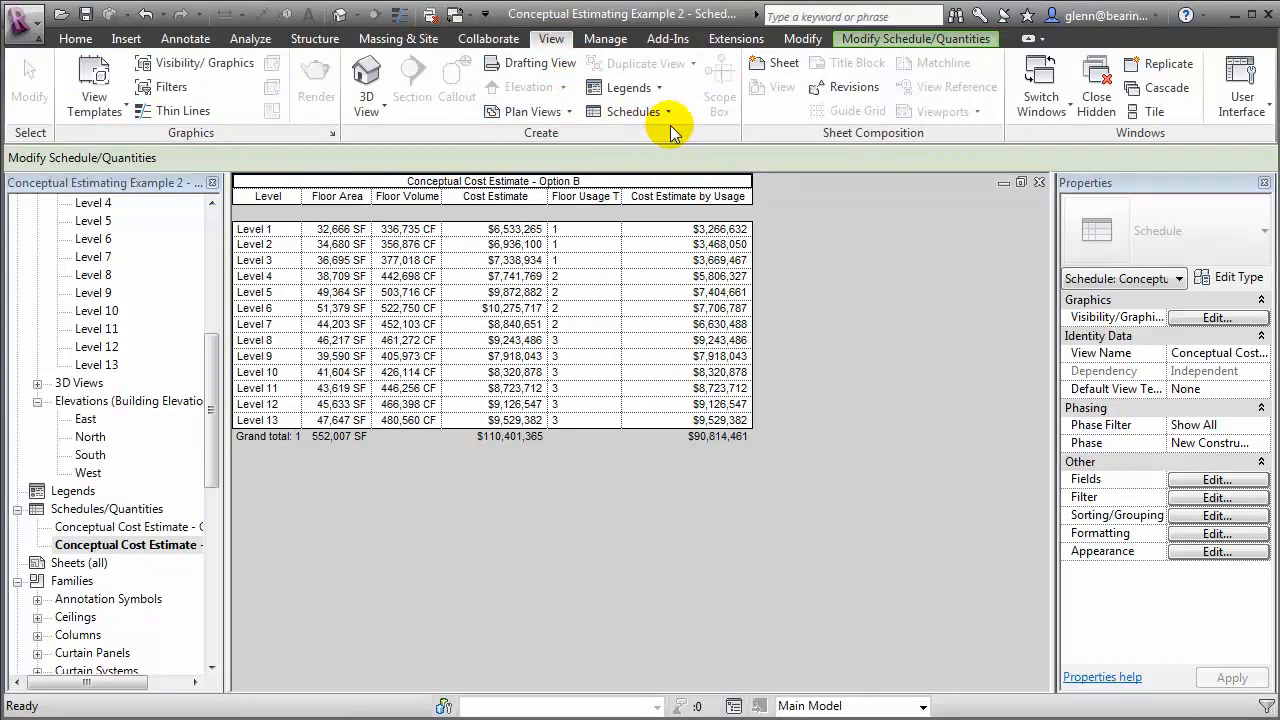
left_click(774, 65)
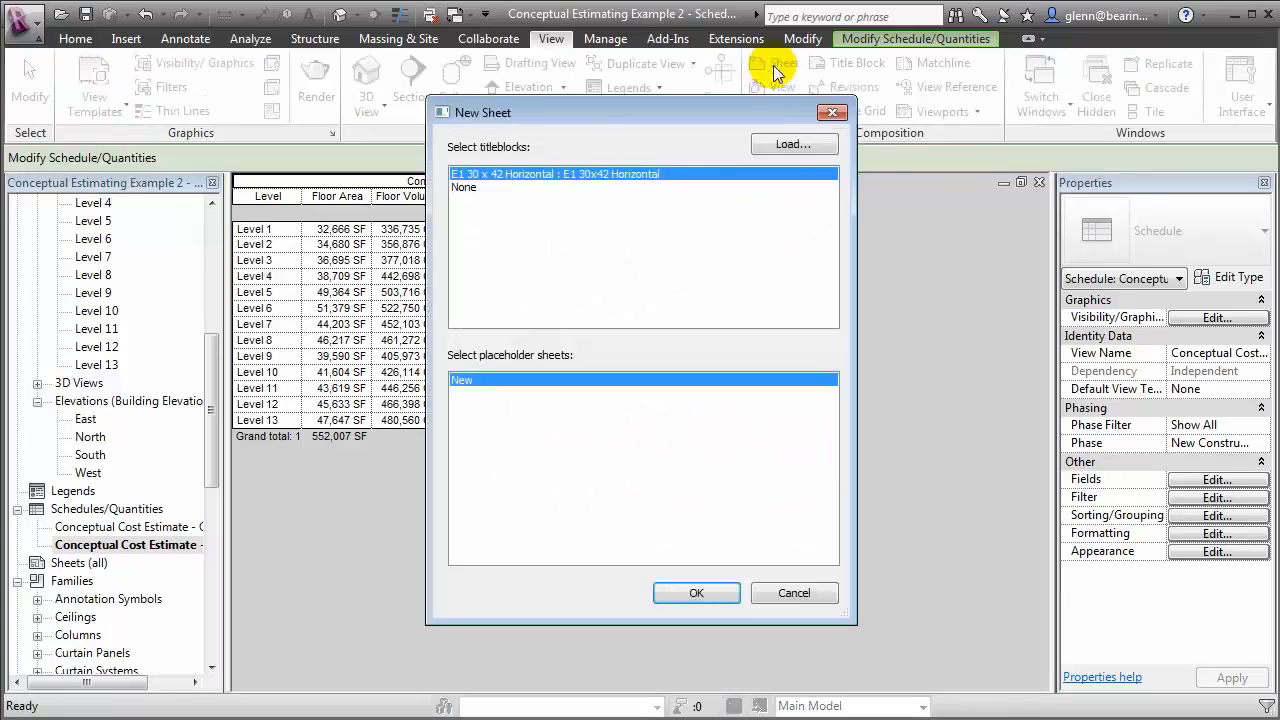
left_click(685, 593)
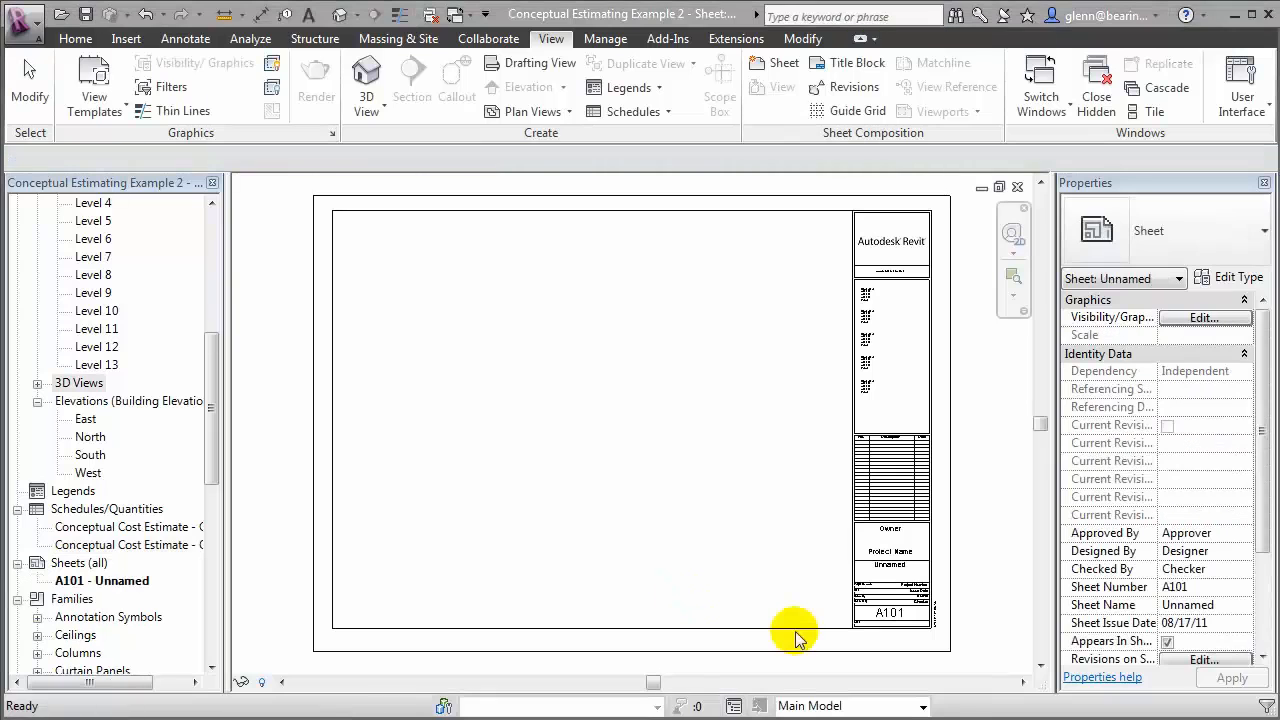
Place 3D View - Design A and 3D View - Design B side by side along the upper part of the sheet
left_click(37, 383)
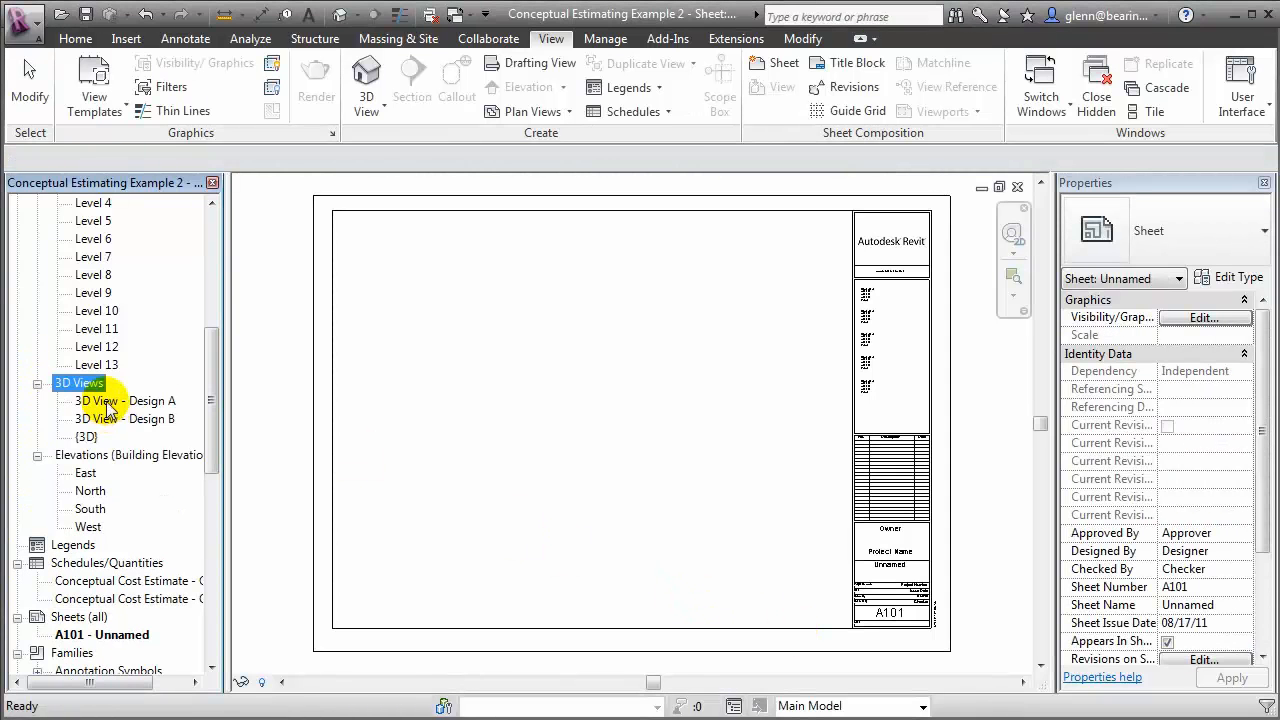
left_click(110, 401)
left_click_drag(240, 410, 405, 294)
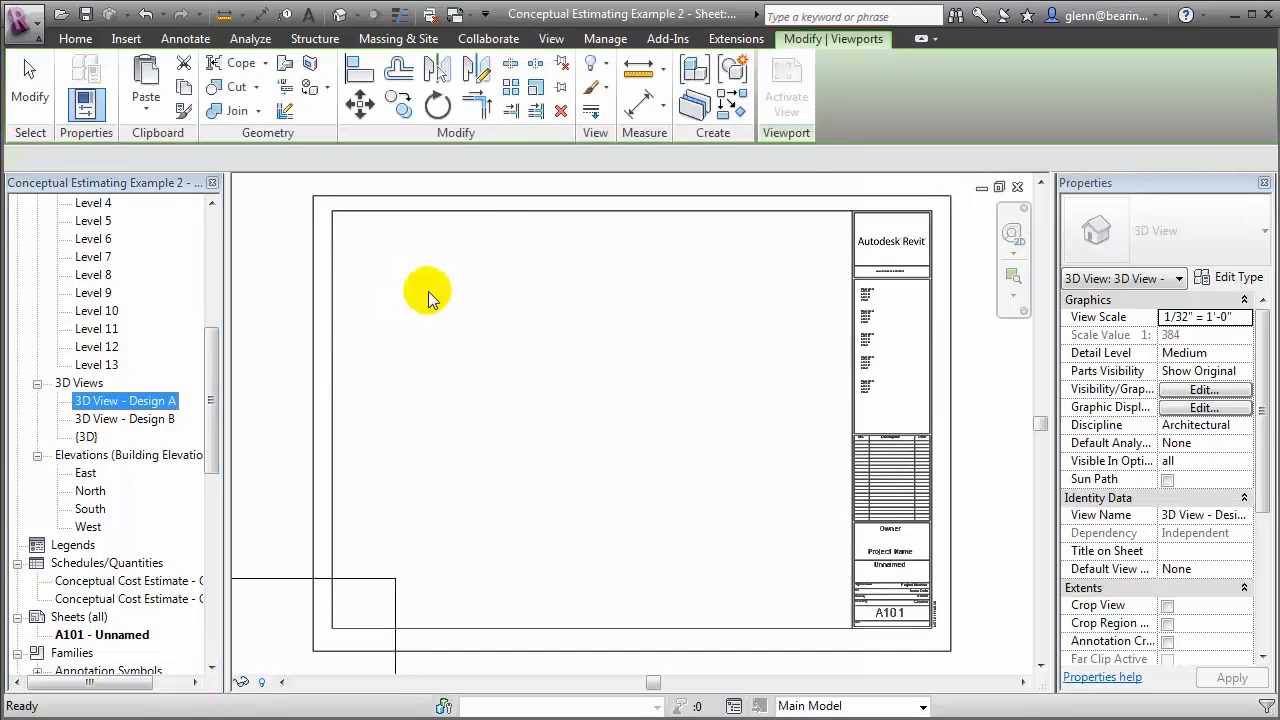
left_click(447, 308)
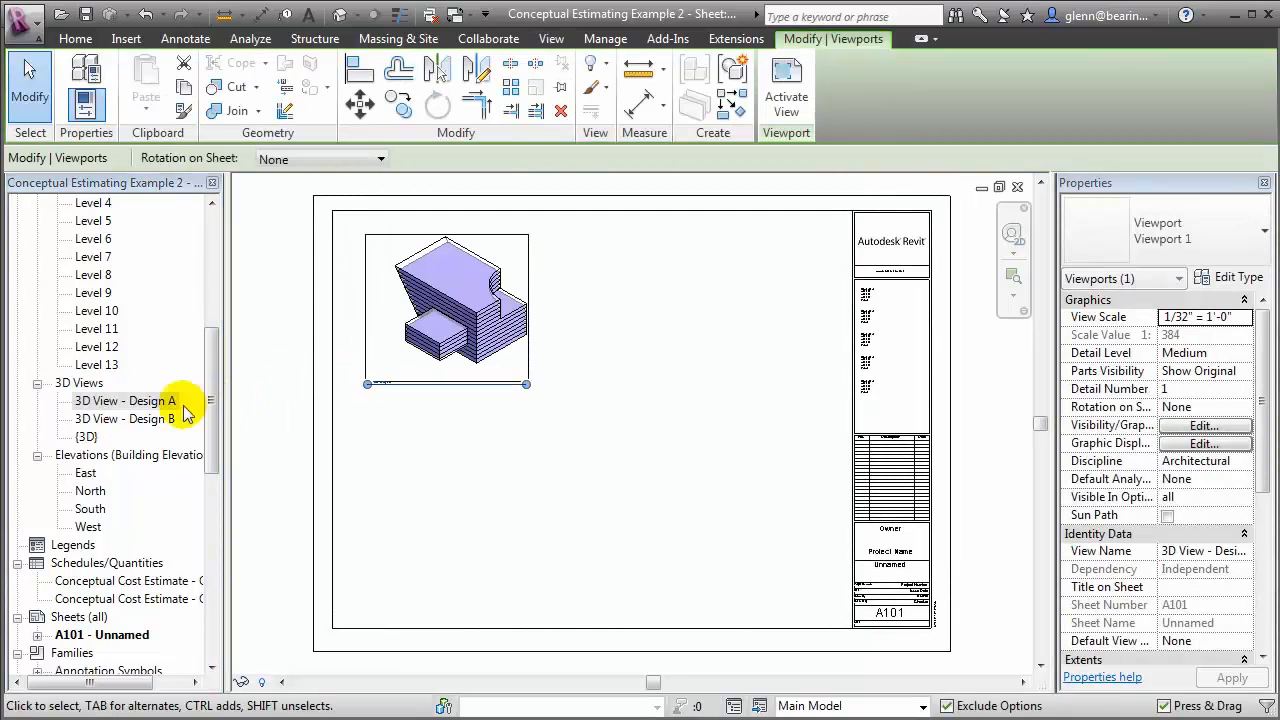
left_click(155, 420)
left_click_drag(155, 425, 713, 352)
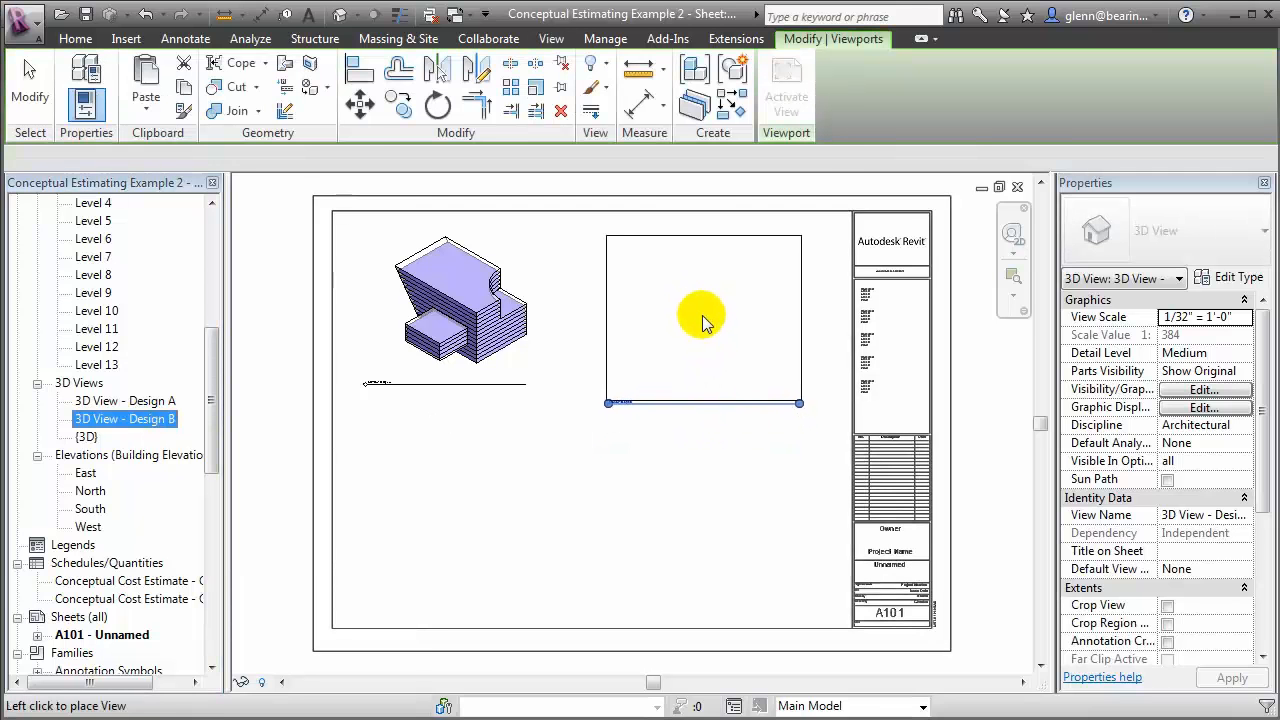
left_click(684, 311)
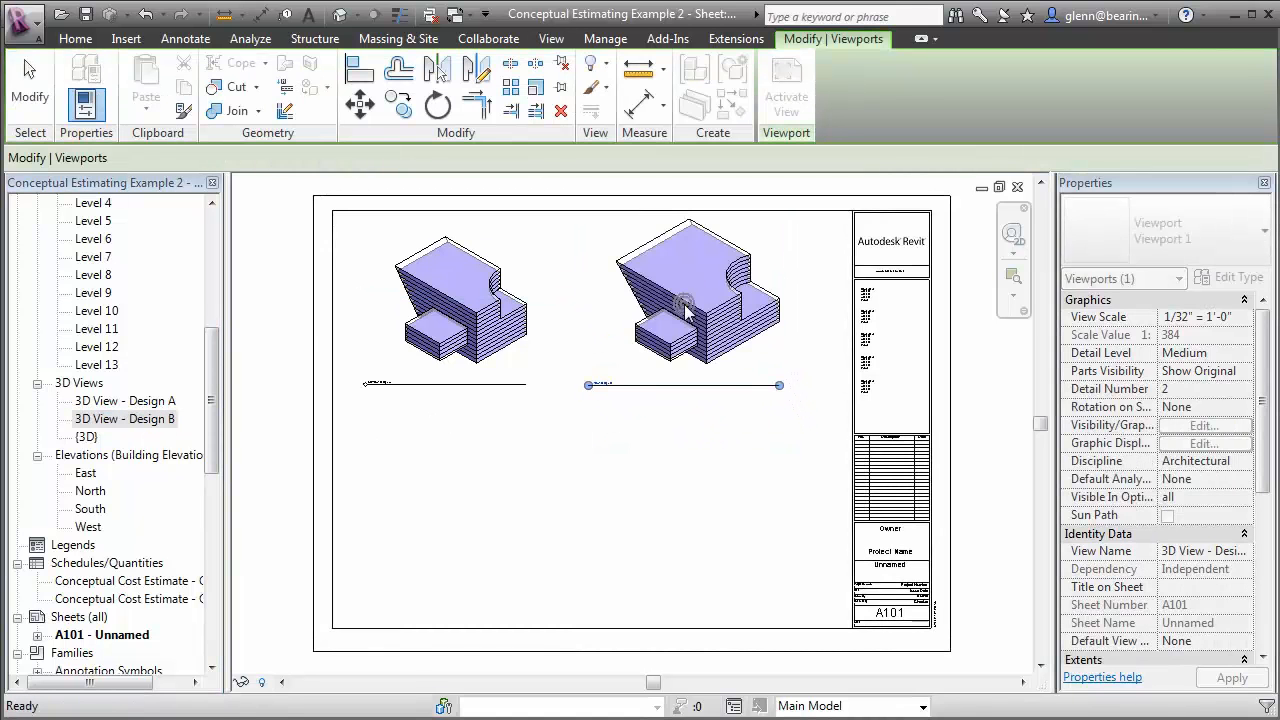
left_click(997, 660)
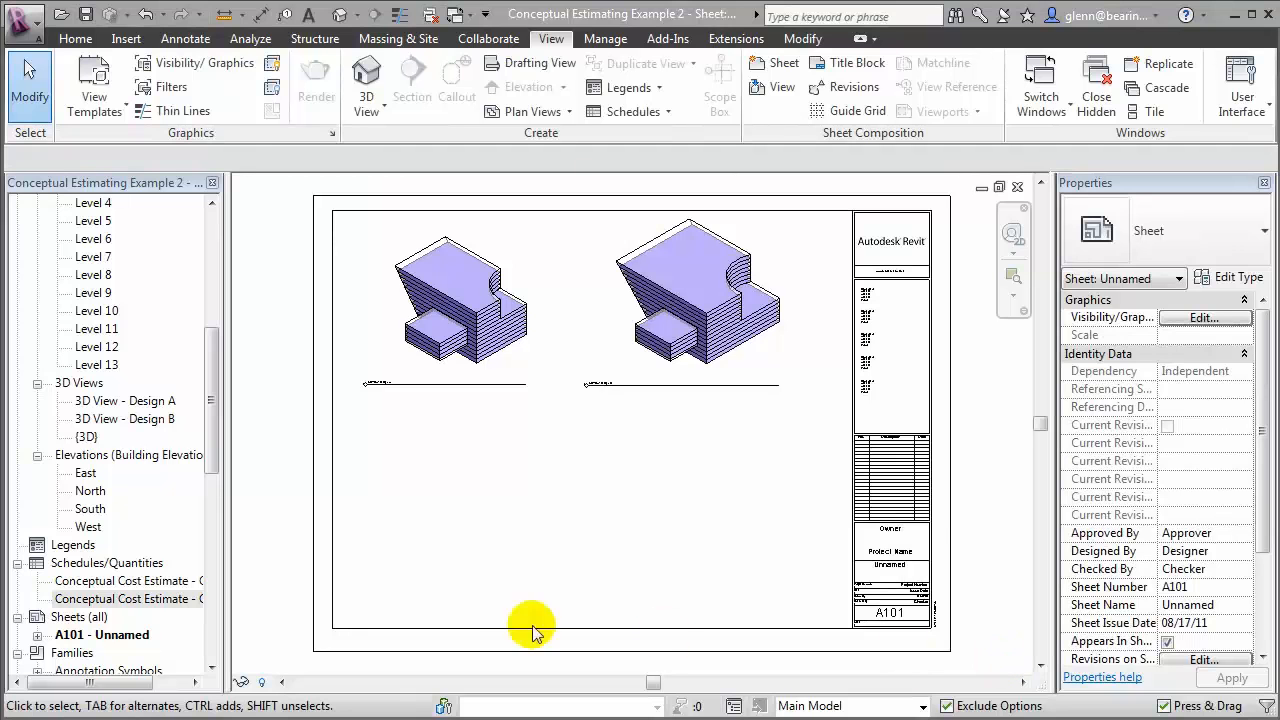
Place the Option A and Option B cost schedules on the sheet, each beneath its matching 3D view
left_click(97, 582)
left_click_drag(97, 585, 415, 455)
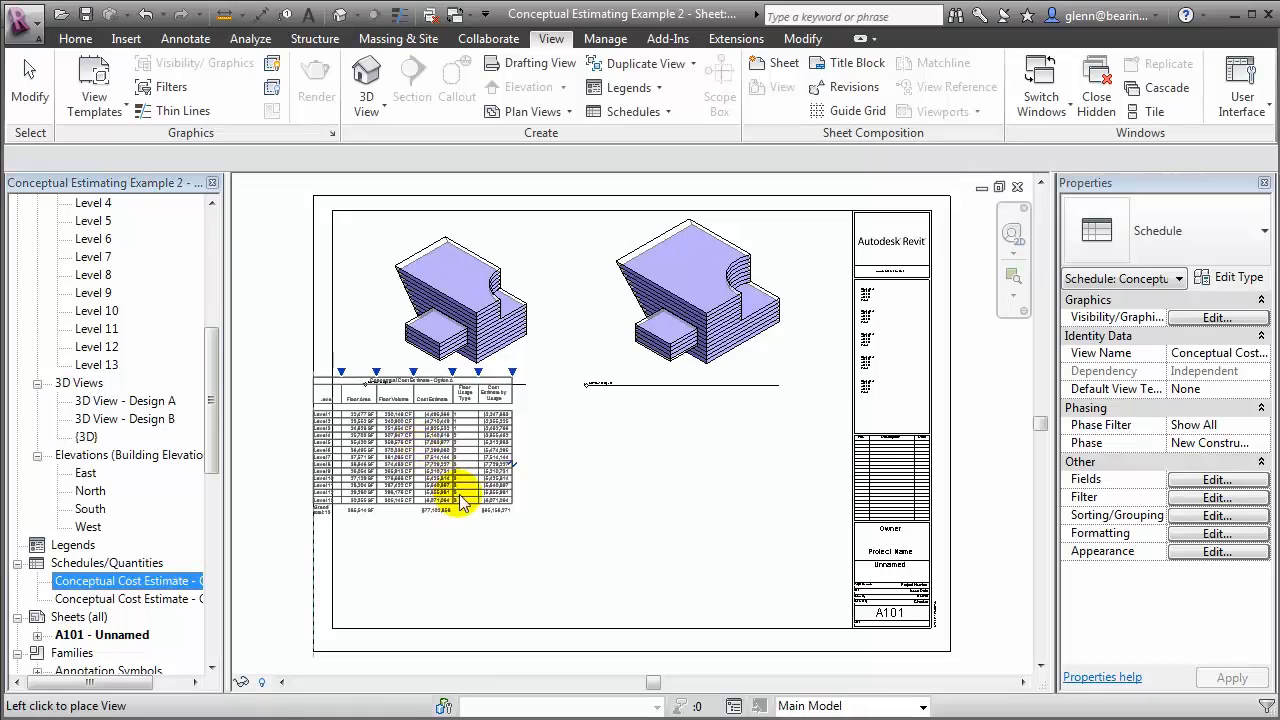
left_click(451, 477)
left_click_drag(165, 607, 635, 510)
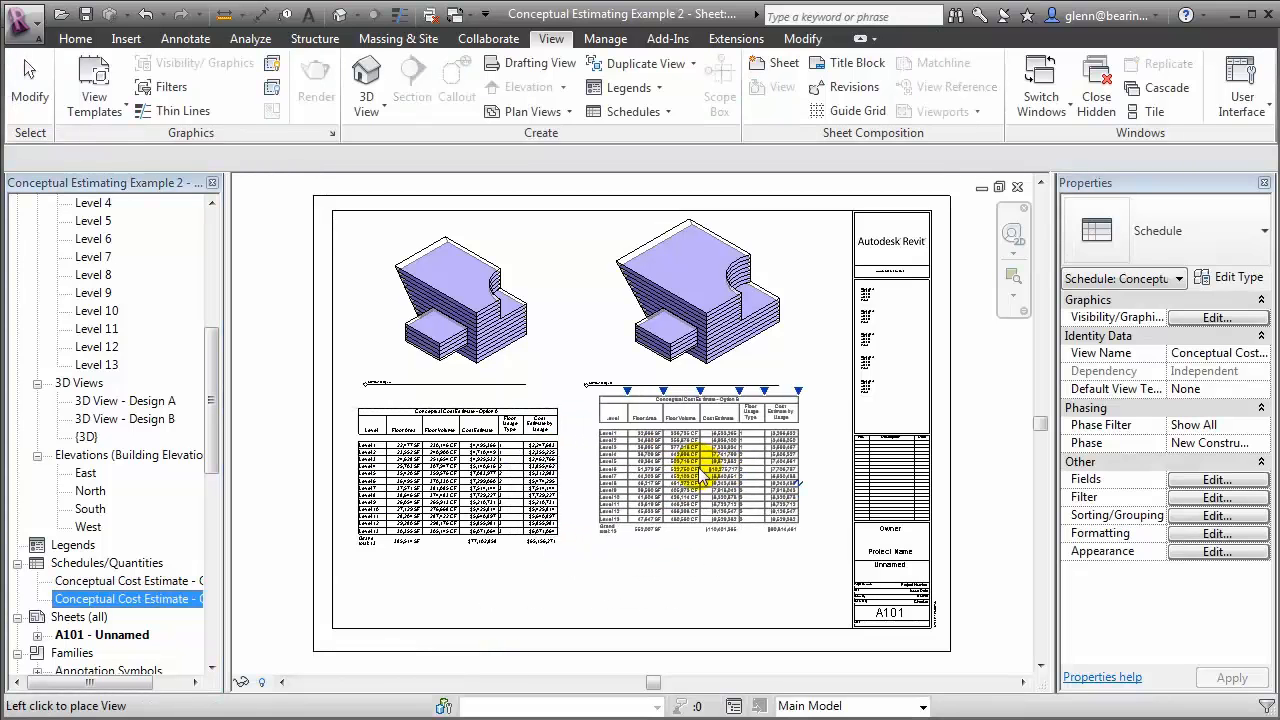
left_click(693, 490)
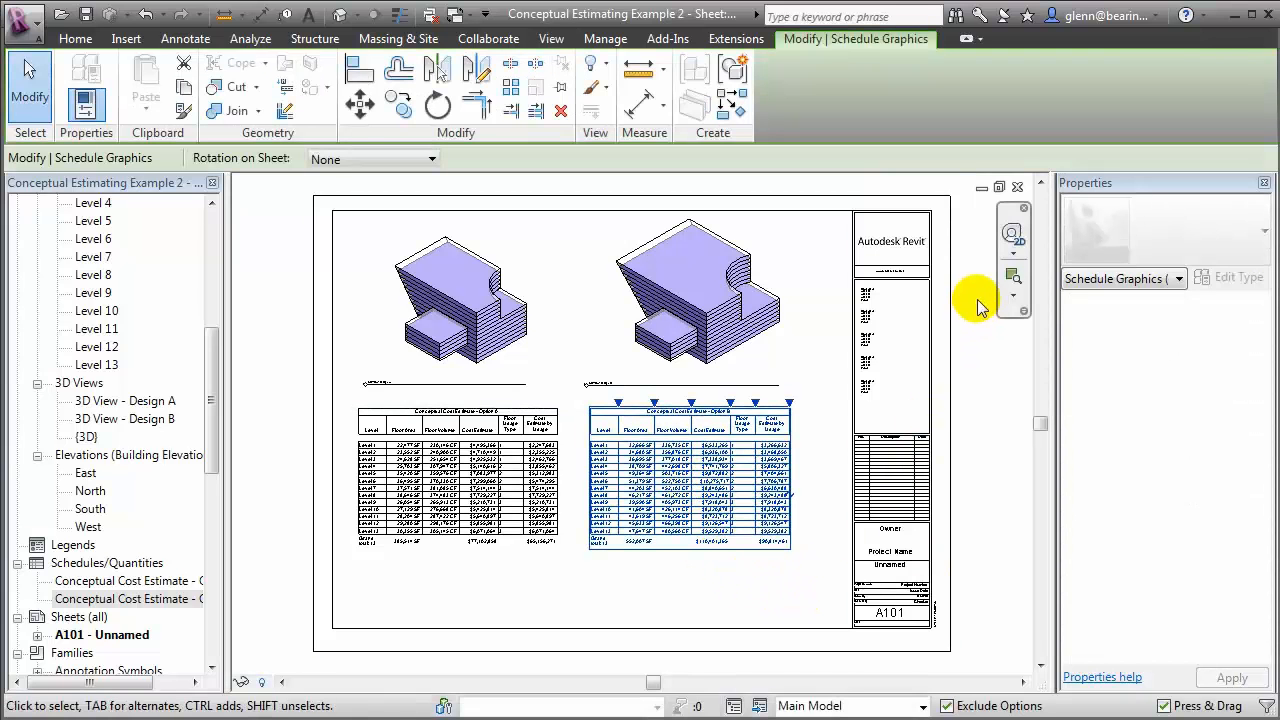
Activate the Design B 3D viewport on the sheet for editing
left_click(1010, 275)
left_click_drag(583, 212, 817, 563)
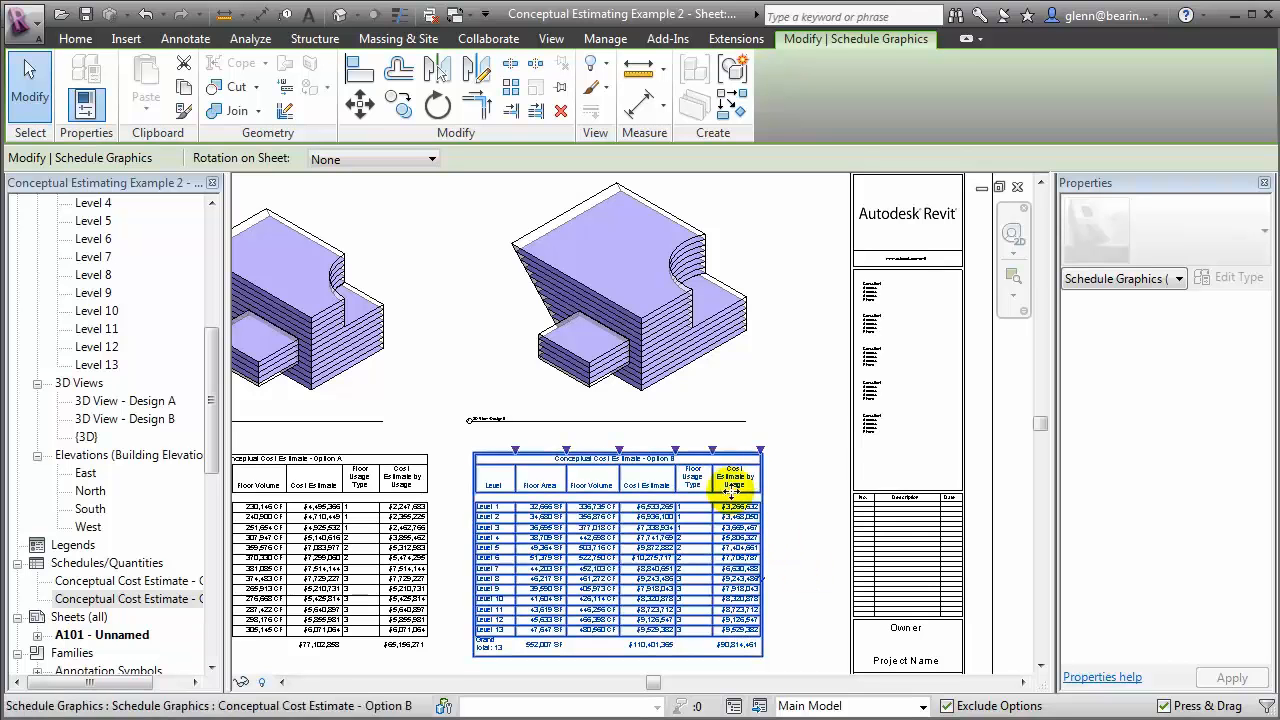
left_click(675, 398)
right_click(675, 398)
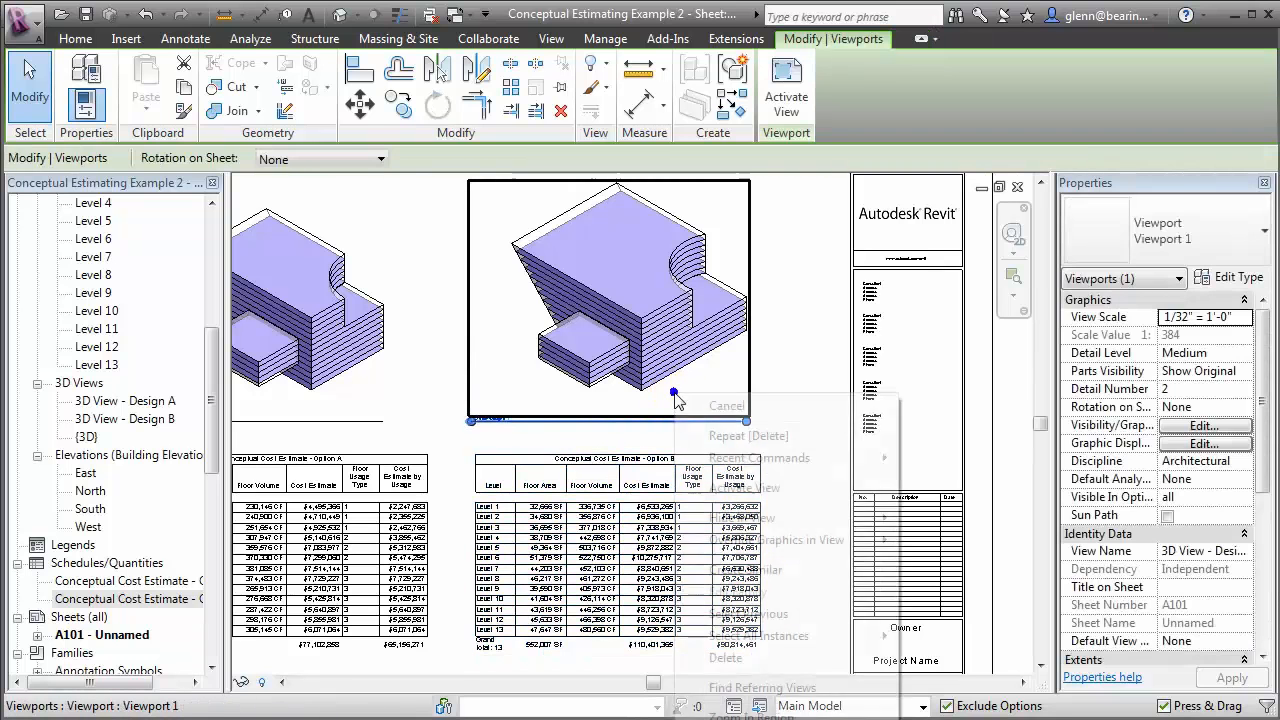
left_click(740, 487)
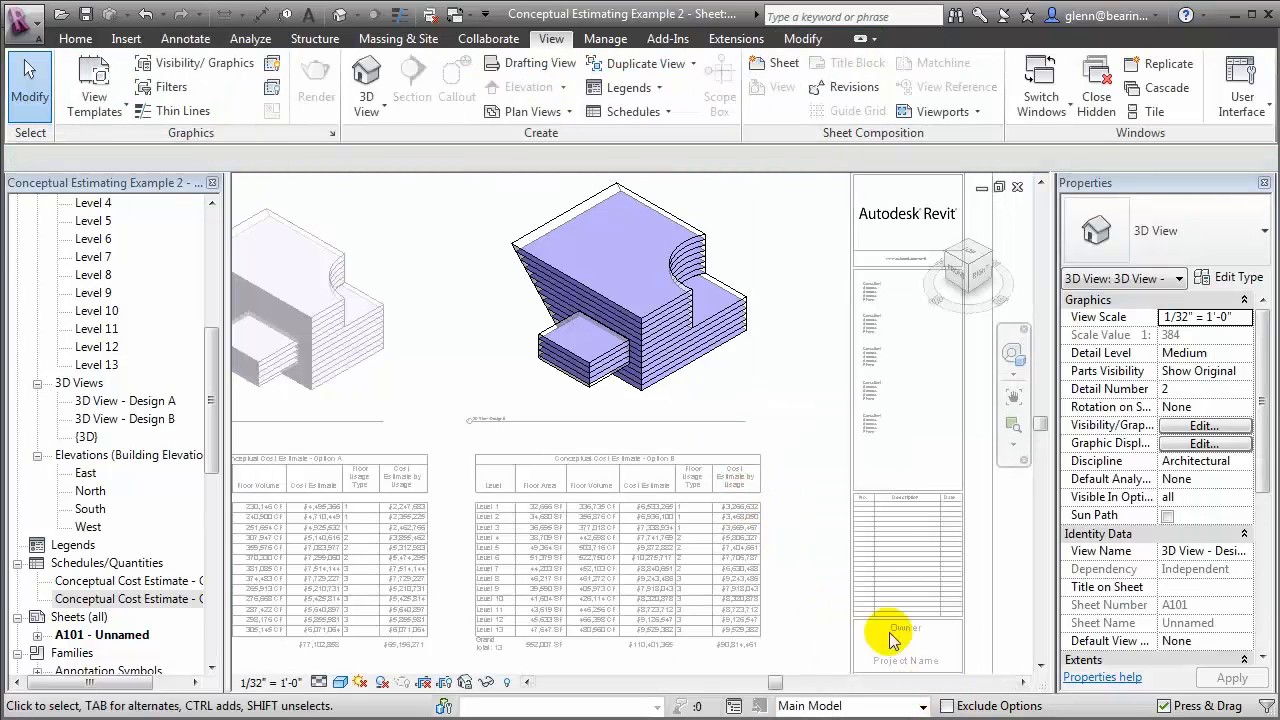
Set the Building Depth of the Conceptual Design B mass to 350'
left_click(530, 229)
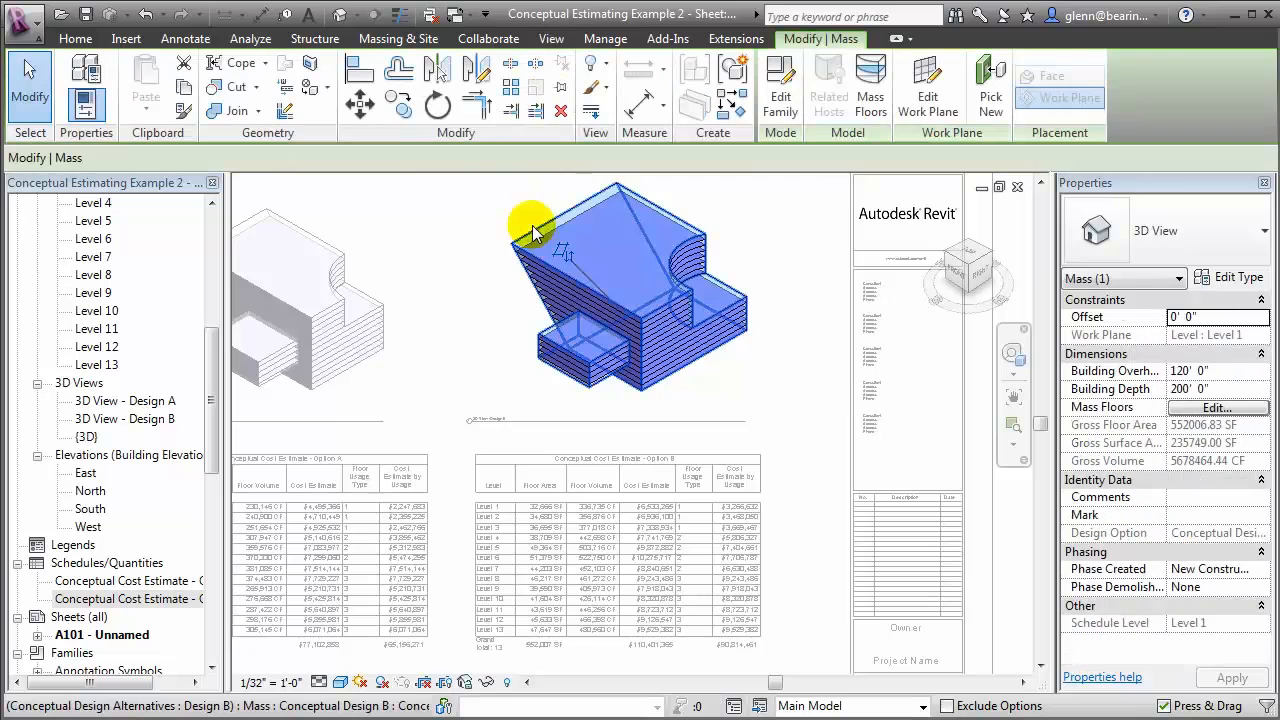
left_click(1230, 389)
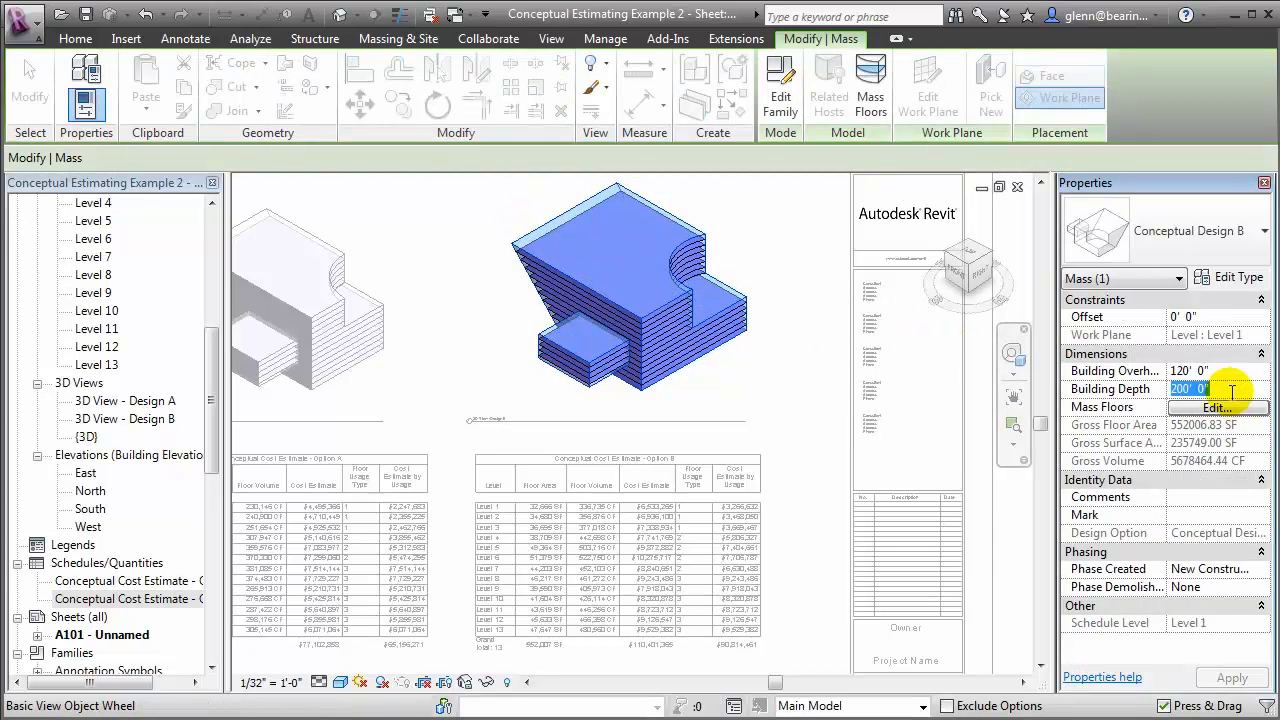
type("35")
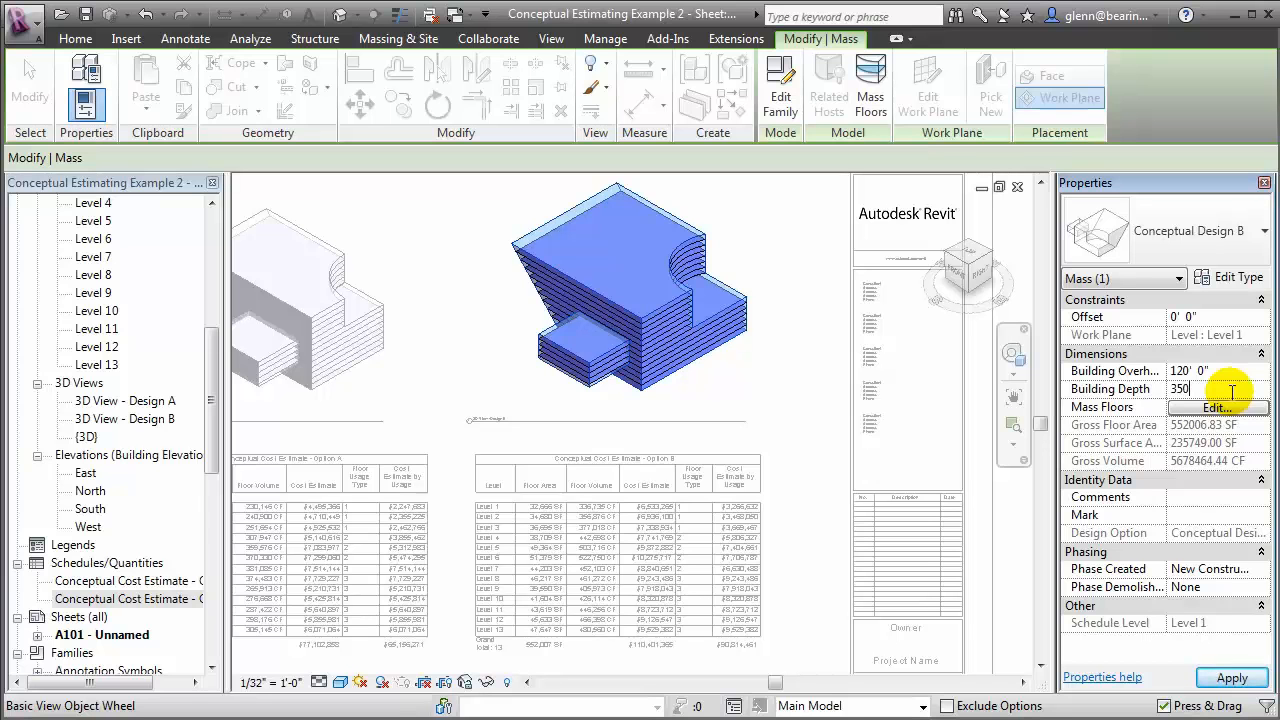
left_click(1228, 678)
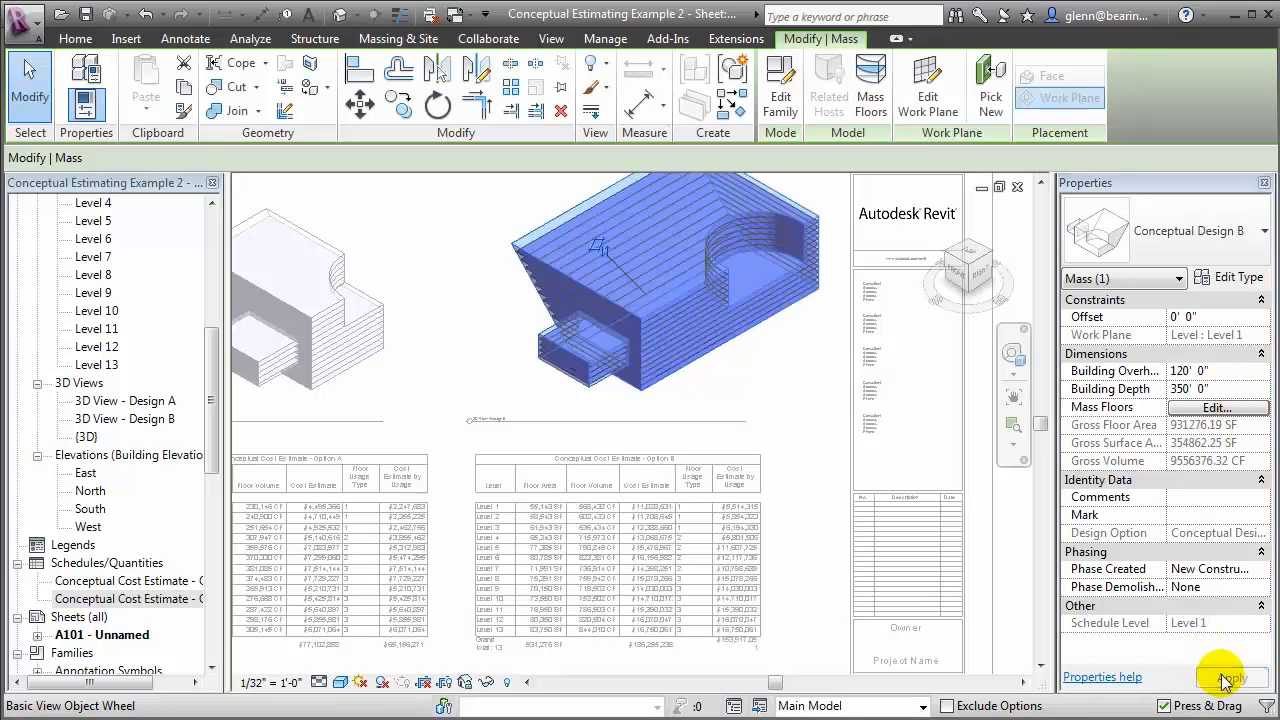
Deactivate the Design B view and check the Option B cost schedule on the sheet
left_click(748, 318)
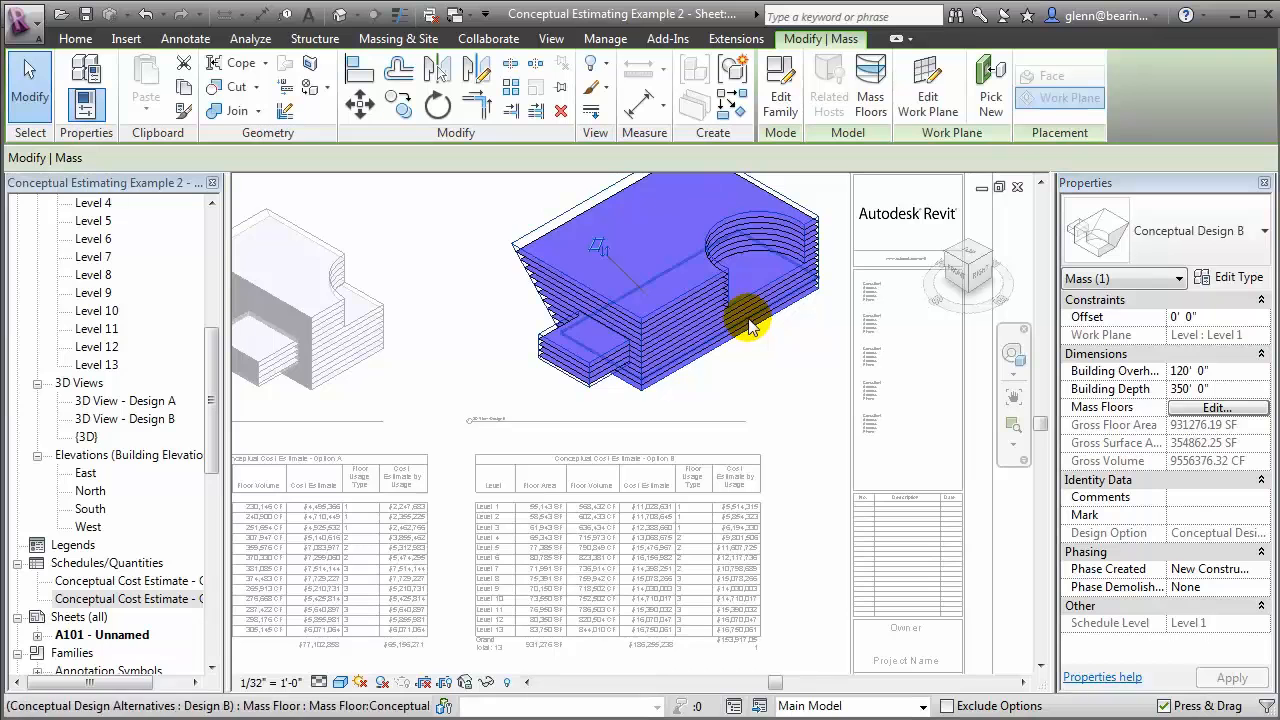
right_click(772, 368)
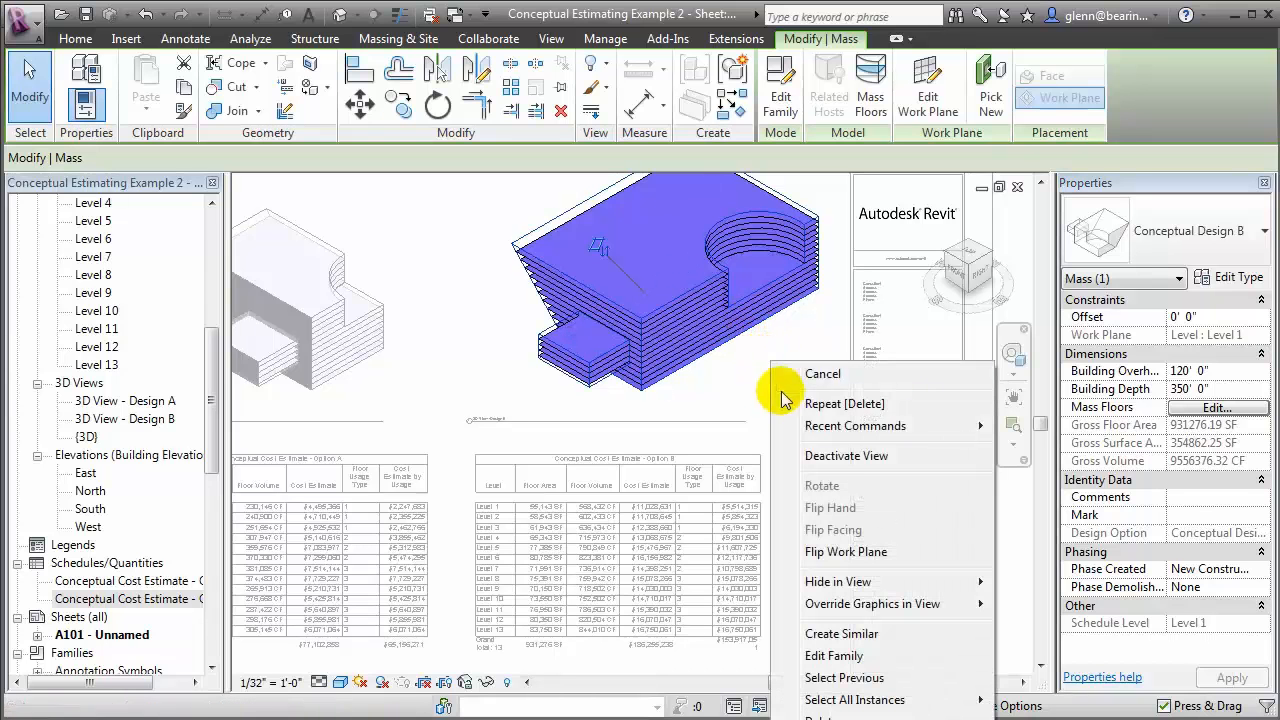
left_click(860, 453)
left_click(740, 656)
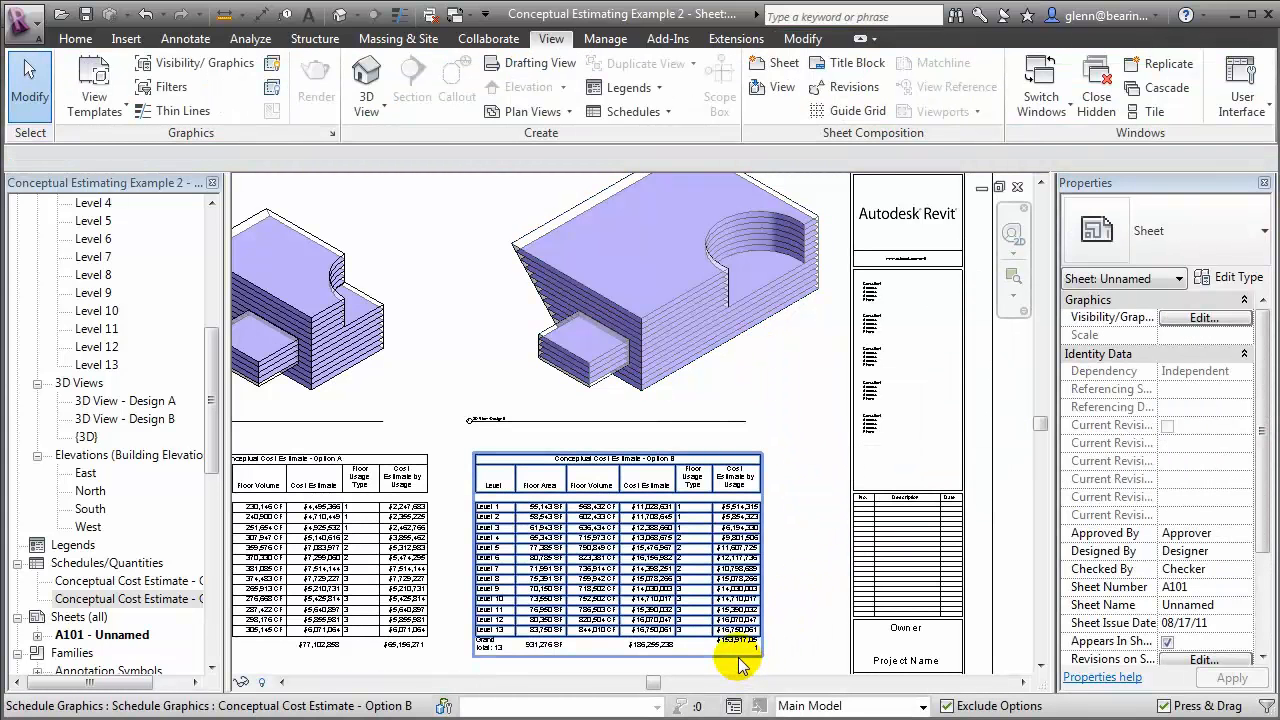